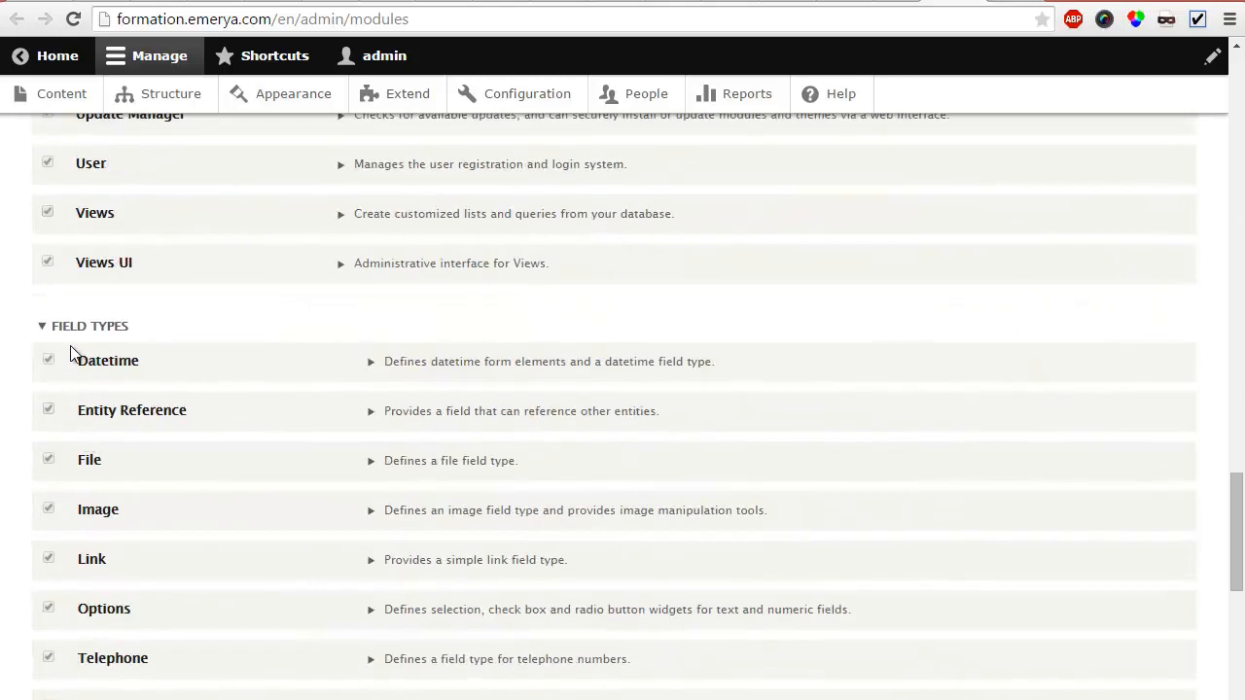
Open the field management page of the Evénement content type.
{"action": "scroll", "coordinate": [78, 358], "scroll_direction": "down", "scroll_amount": 1}
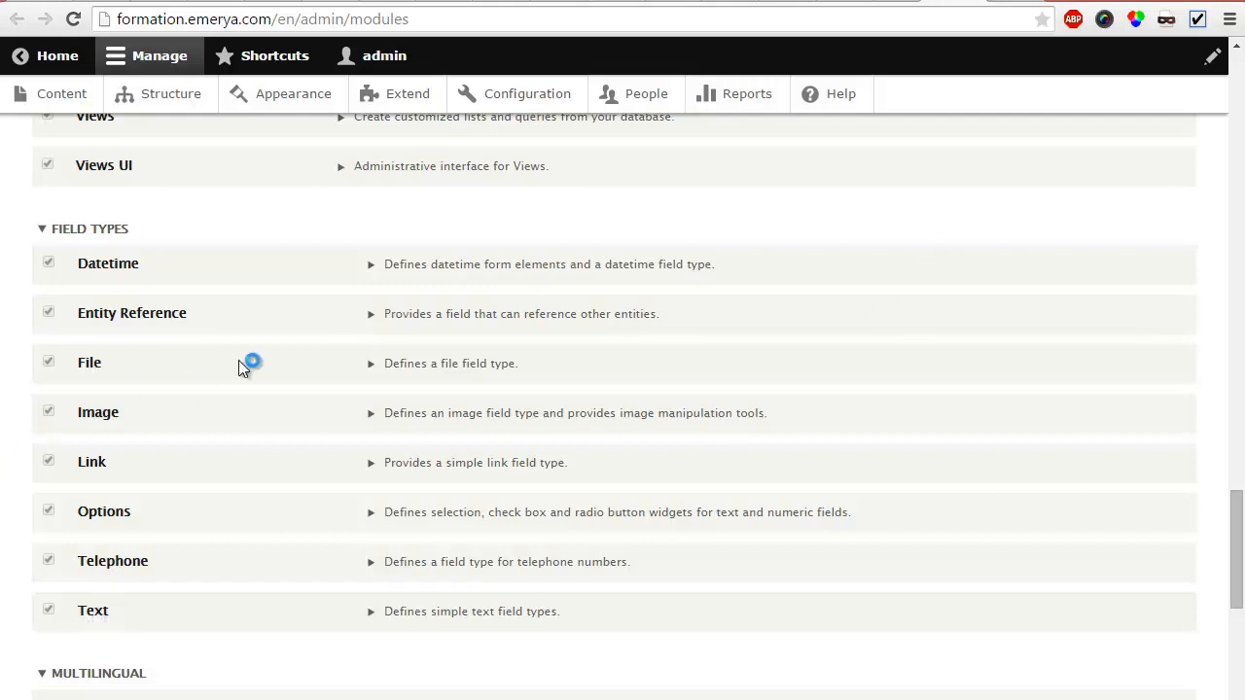
{"action": "left_click", "coordinate": [148, 94]}
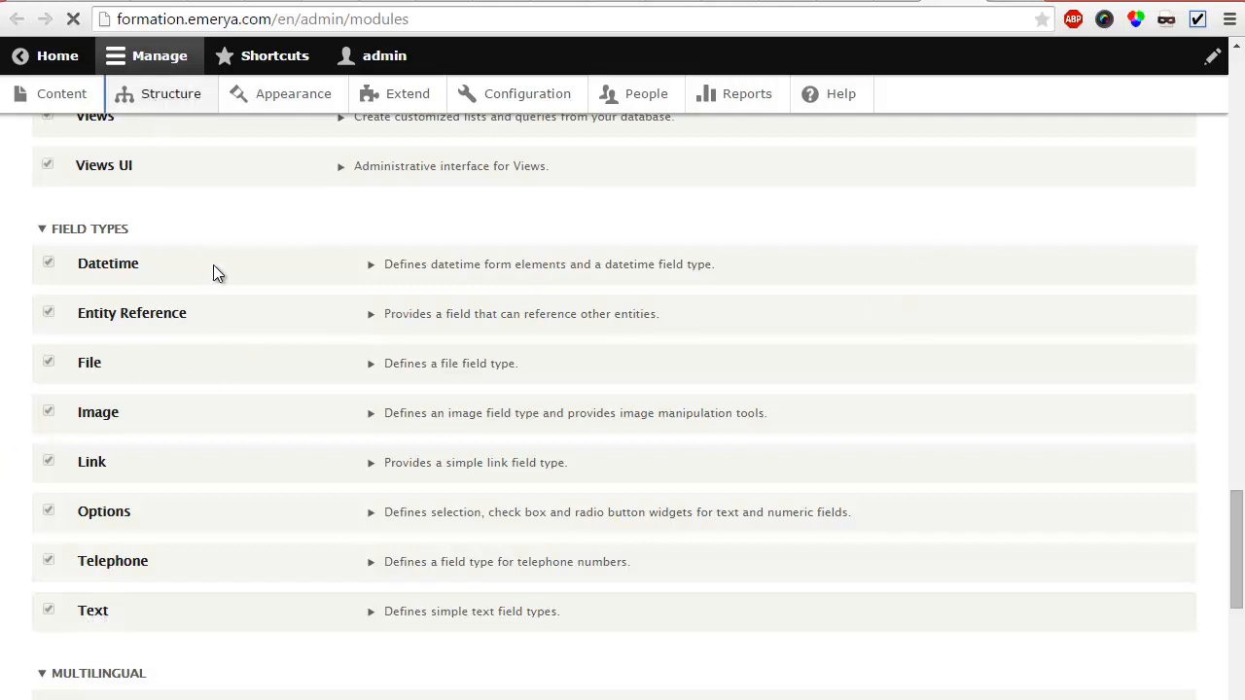
{"action": "scroll", "coordinate": [178, 366], "scroll_direction": "down", "scroll_amount": 3}
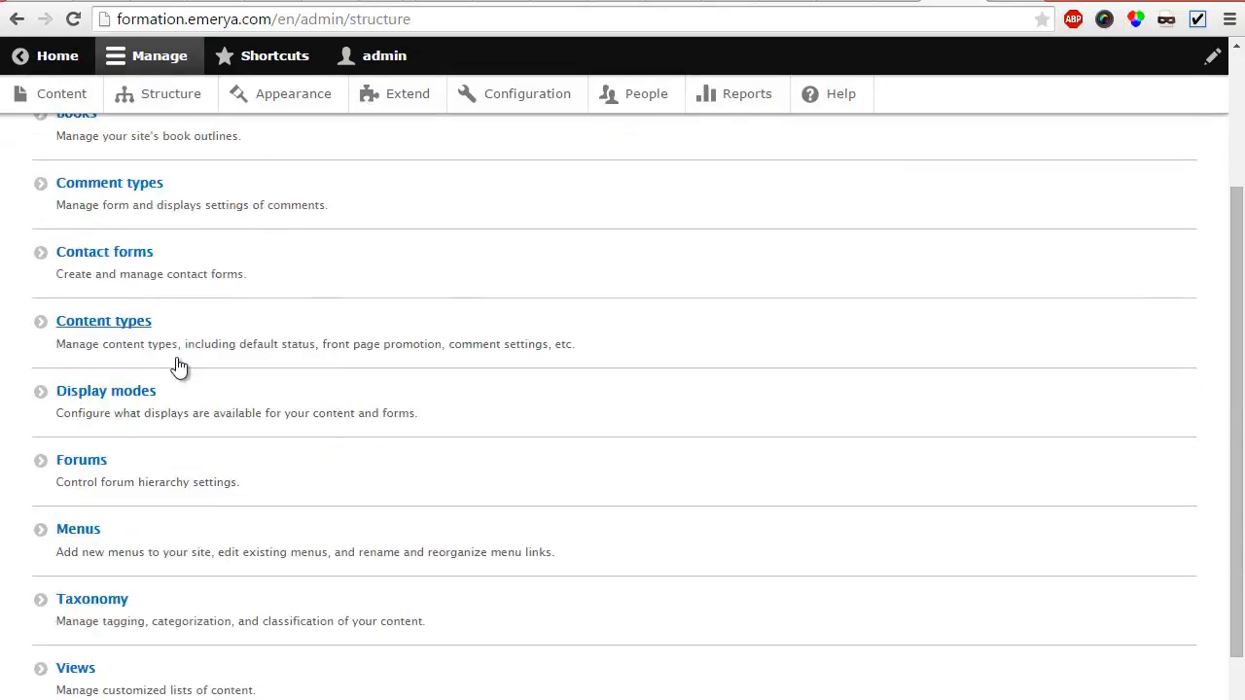
{"action": "left_click", "coordinate": [119, 254]}
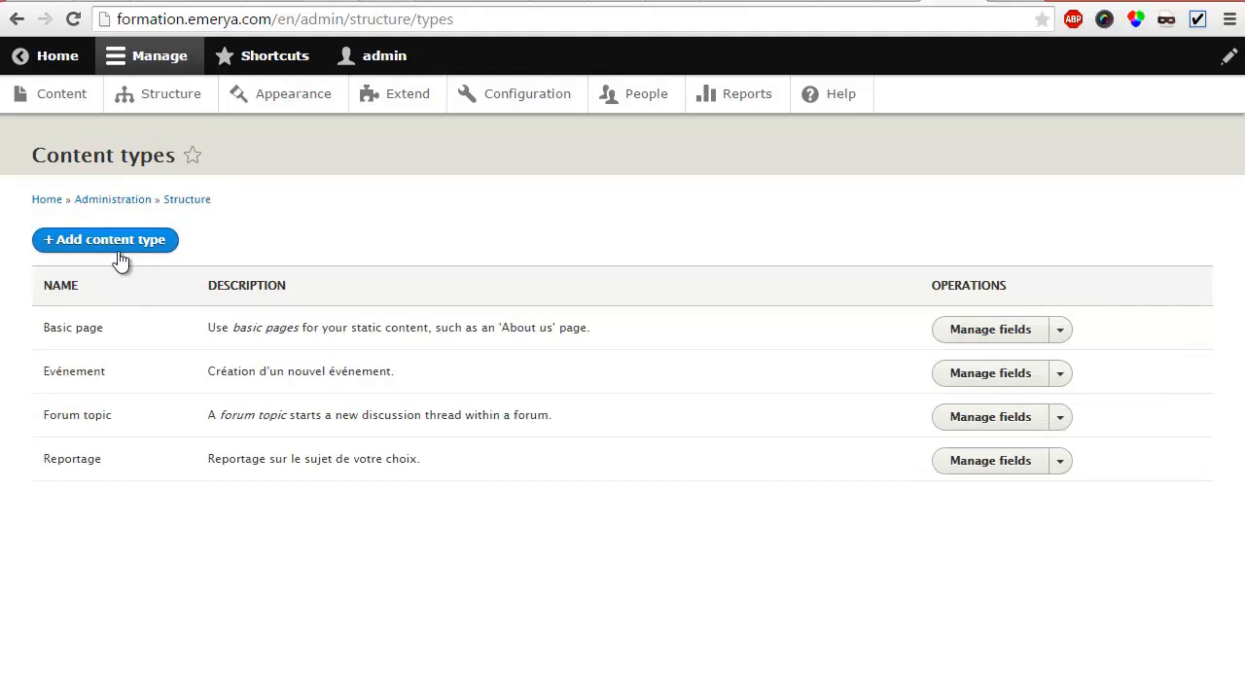
{"action": "left_click", "coordinate": [979, 370]}
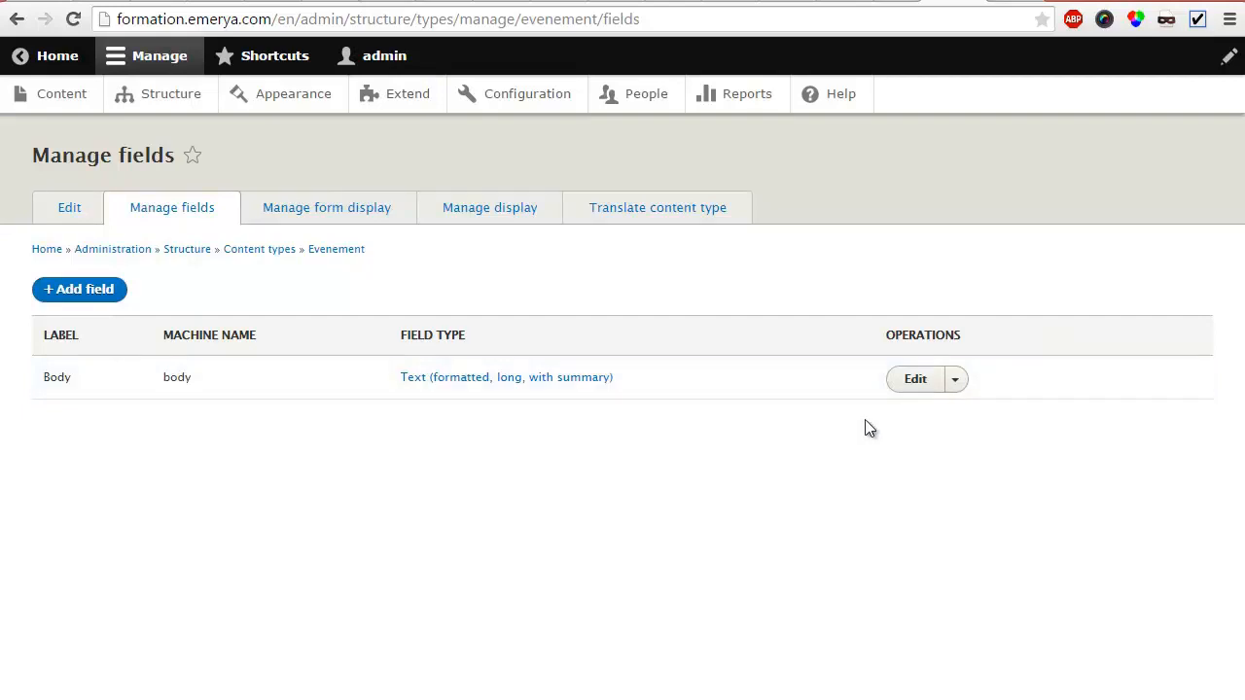
Add a new Date field labelled "Date de l'évènement" to the Evénement content type and continue to its settings.
{"action": "left_click", "coordinate": [60, 298]}
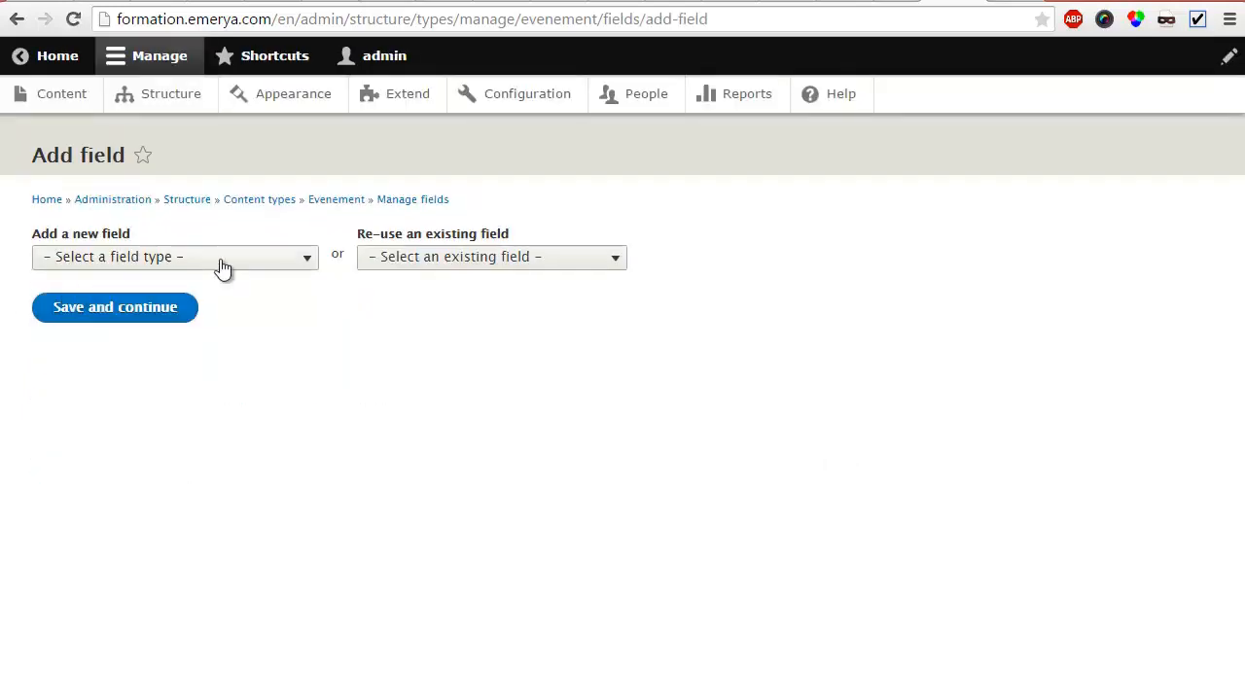
{"action": "left_click", "coordinate": [242, 268]}
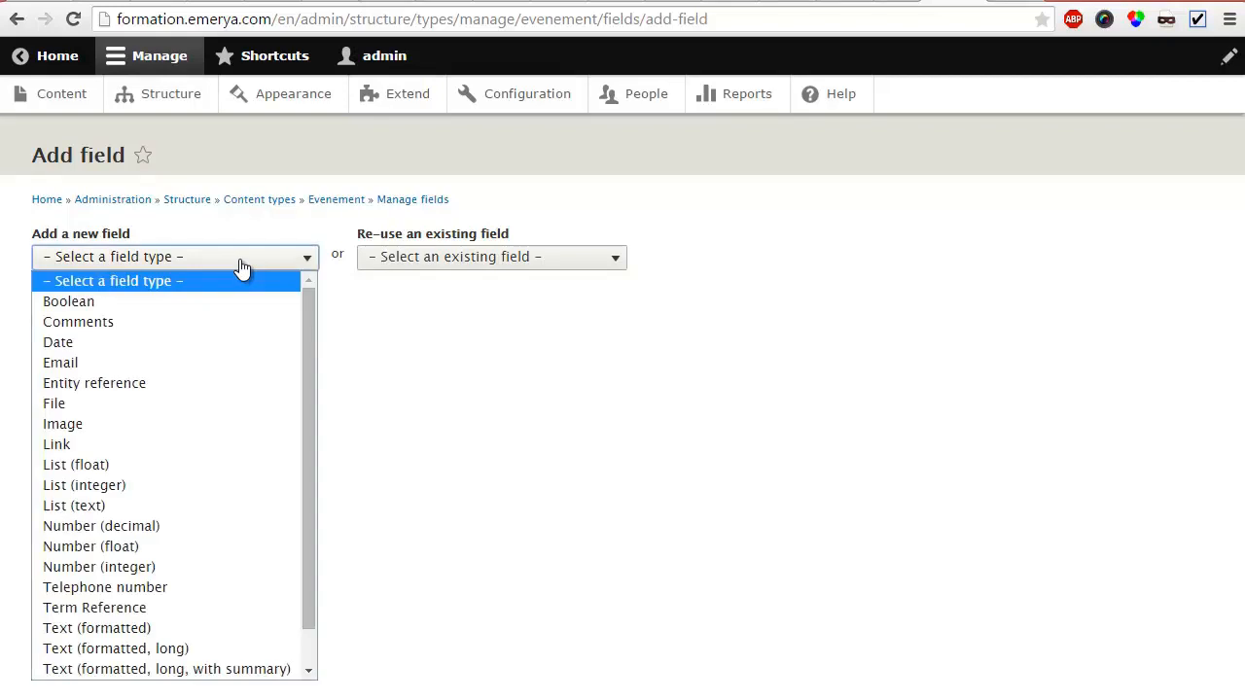
{"action": "left_click", "coordinate": [196, 342]}
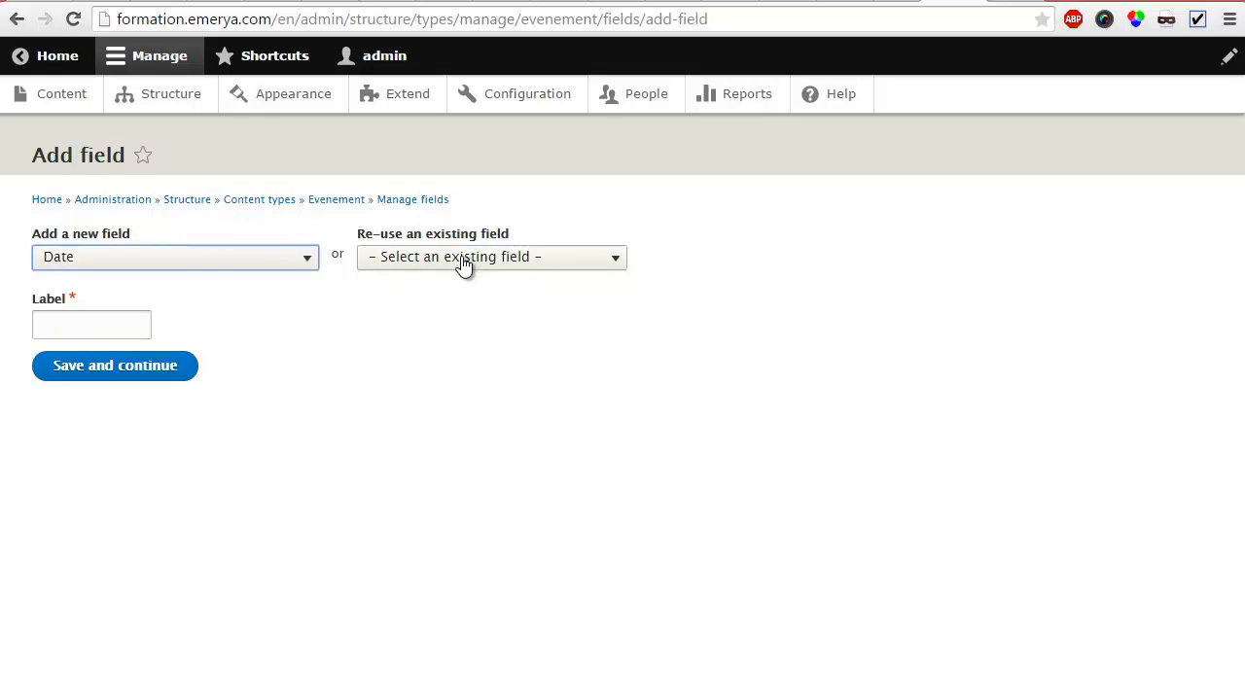
{"action": "left_click", "coordinate": [94, 335]}
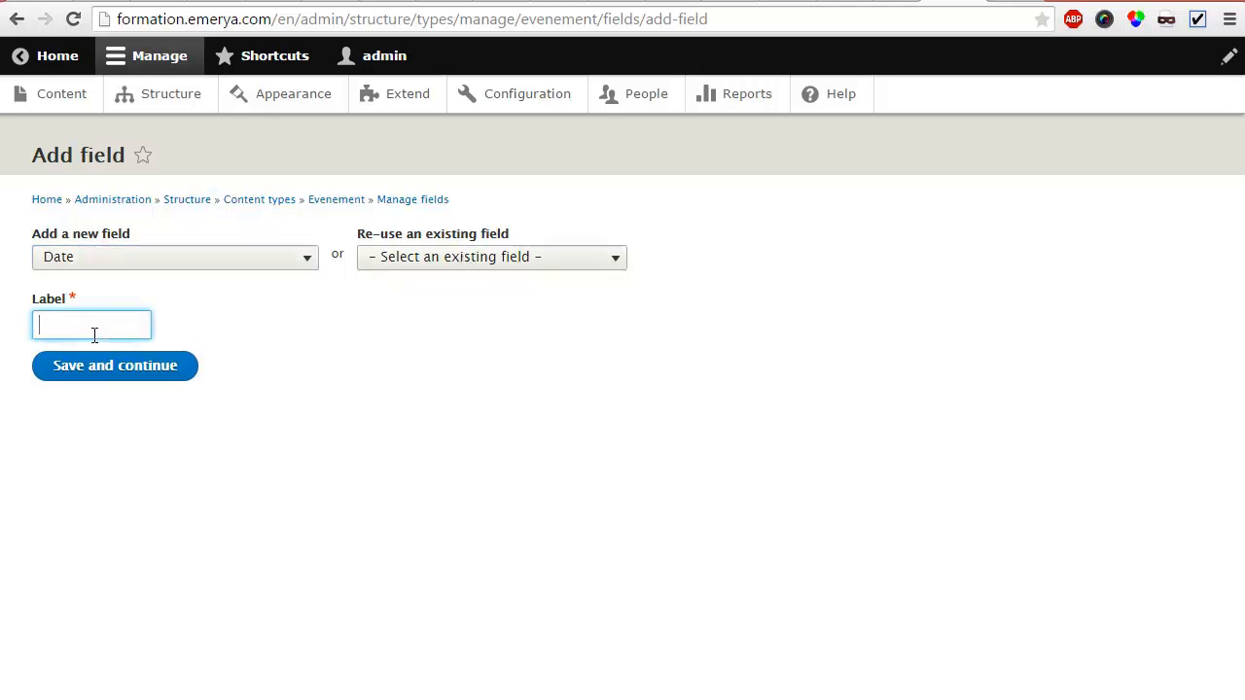
{"action": "type", "text": "Date de l"}
{"action": "type", "text": "'év"}
{"action": "type", "text": "ènement"}
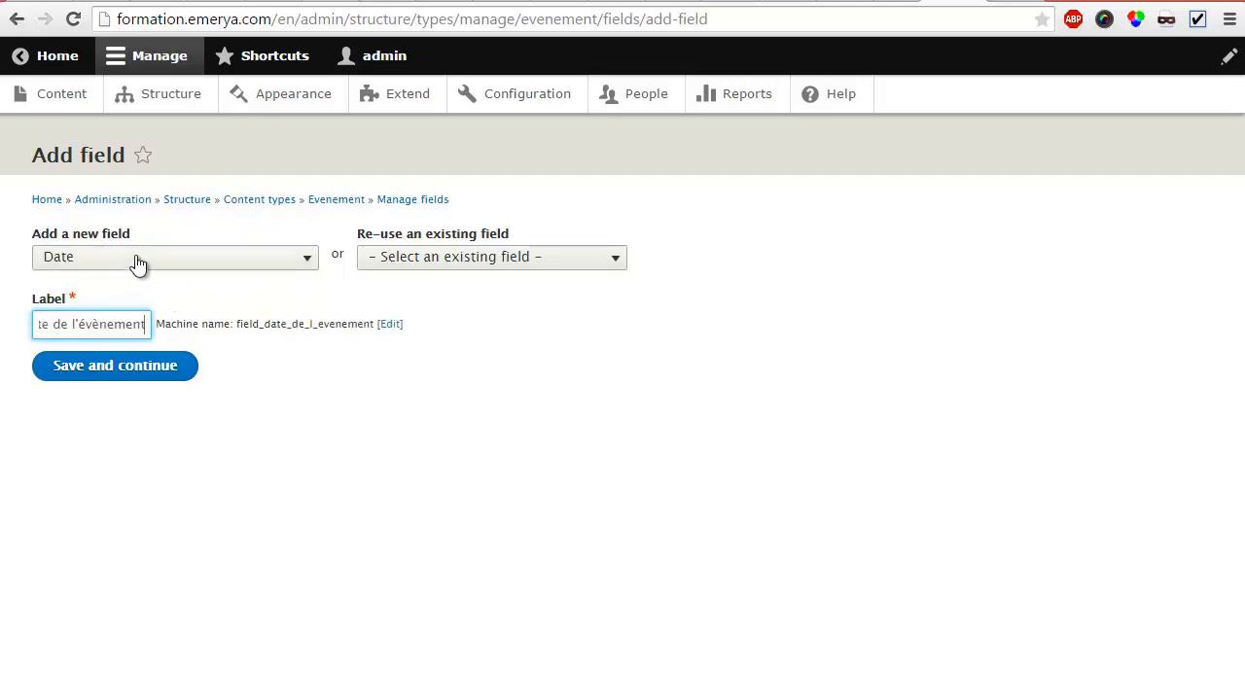
{"action": "left_click", "coordinate": [501, 260]}
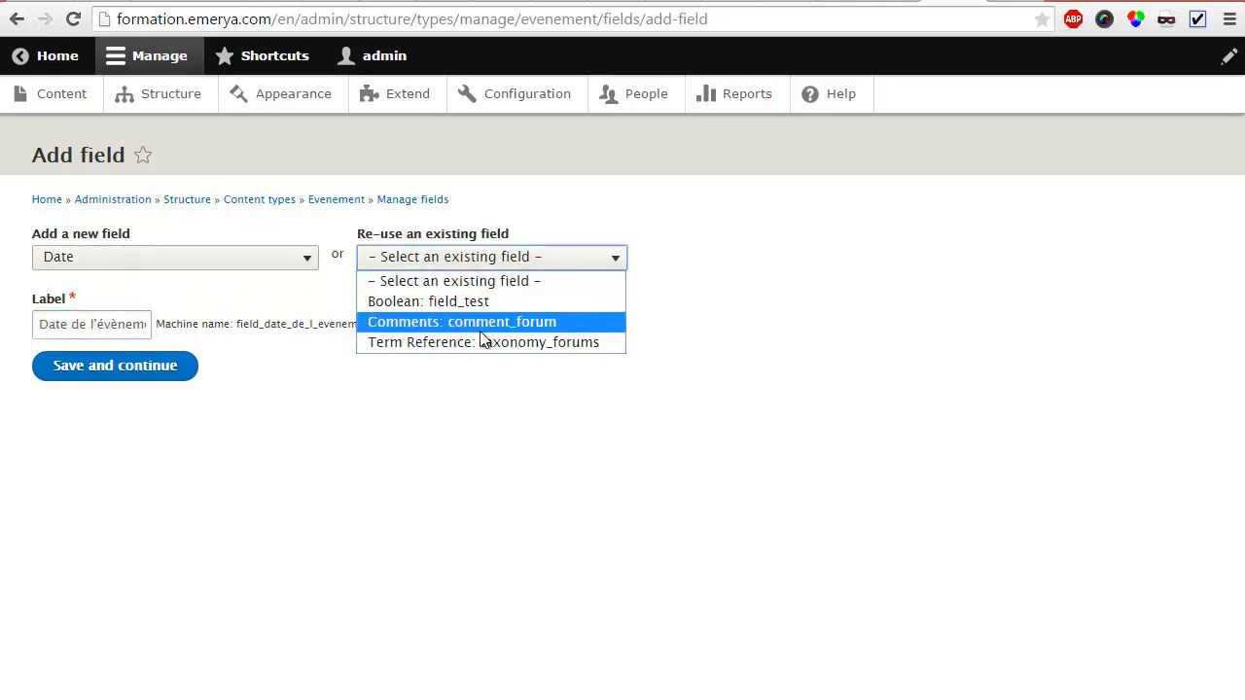
{"action": "left_click", "coordinate": [506, 259]}
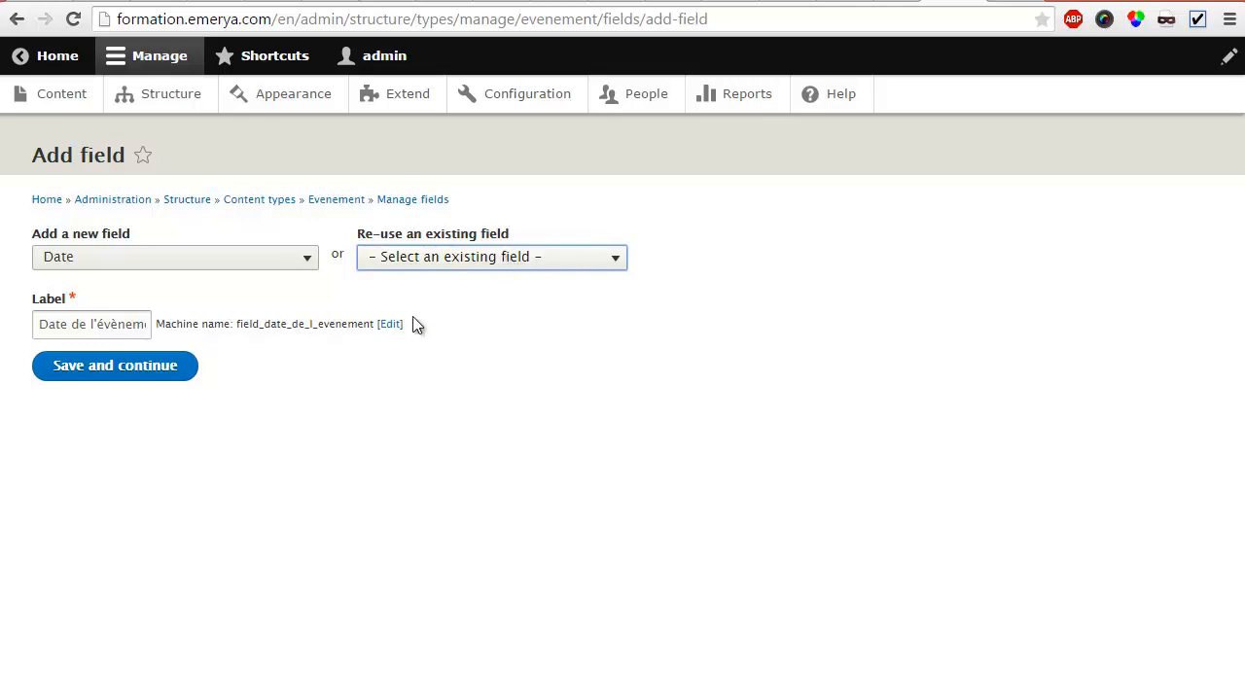
{"action": "left_click", "coordinate": [114, 368]}
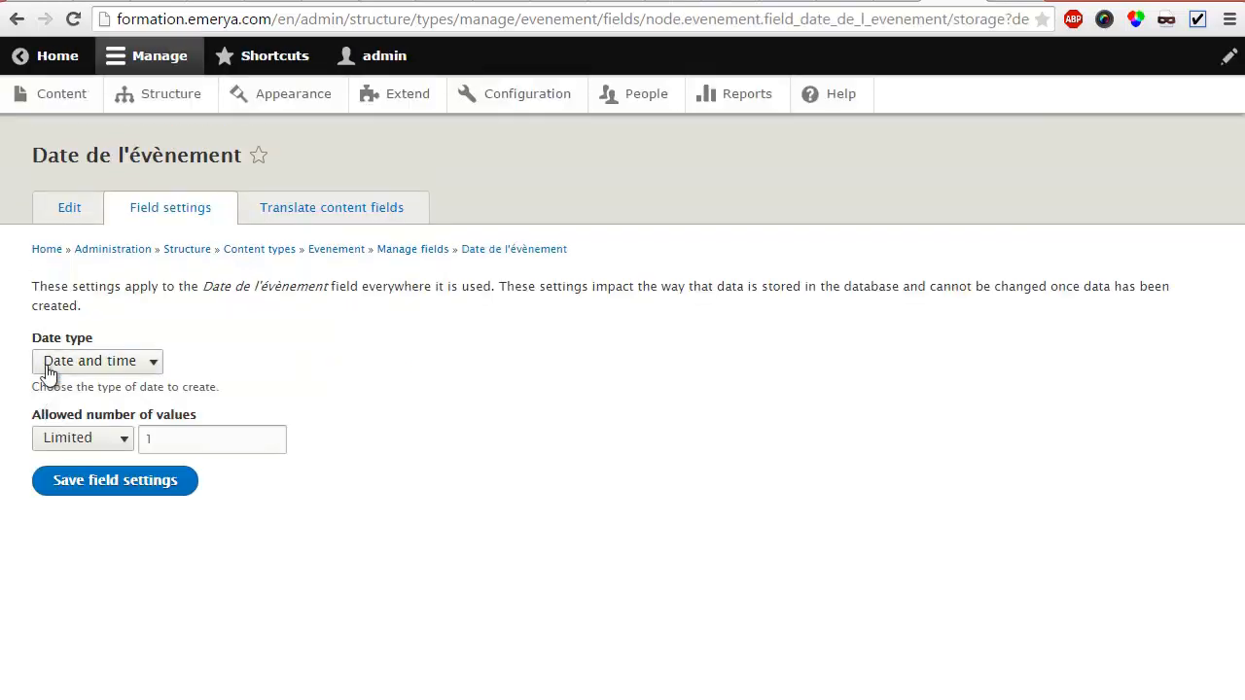
Keep Date and time as the date type, limited to 1 value, and save the field settings.
{"action": "left_click", "coordinate": [47, 369]}
{"action": "left_click", "coordinate": [81, 366]}
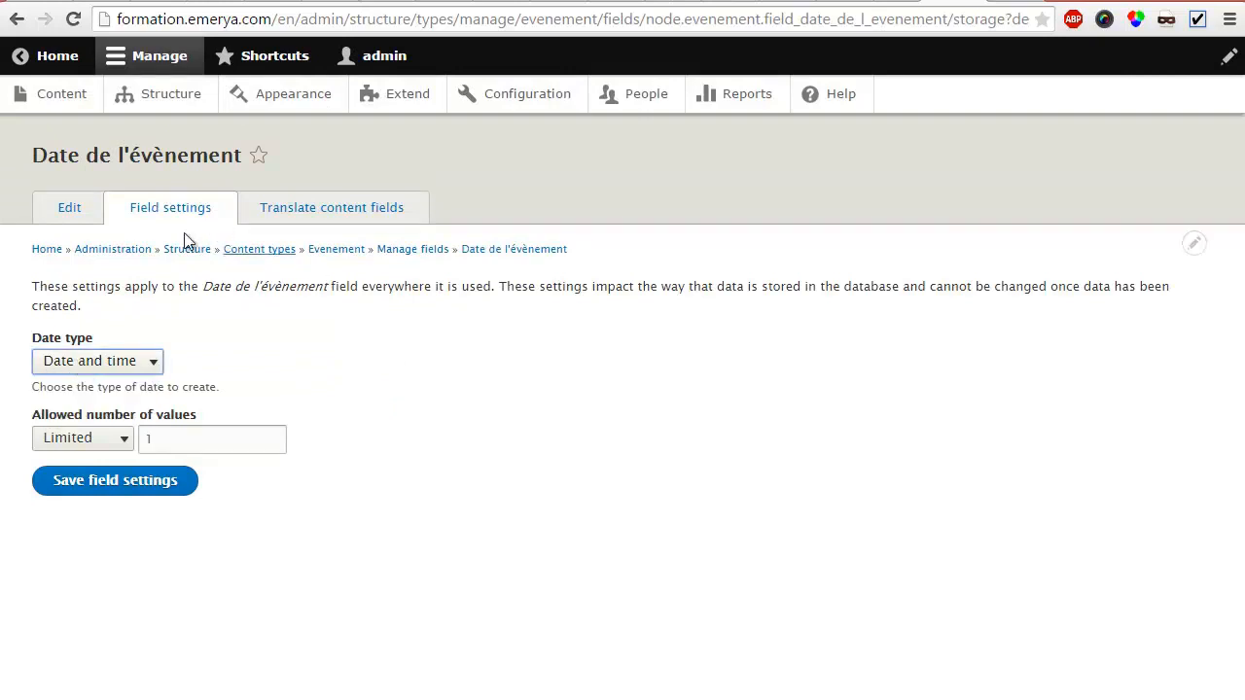
{"action": "left_click", "coordinate": [122, 374]}
{"action": "left_click", "coordinate": [151, 381]}
{"action": "left_click", "coordinate": [143, 361]}
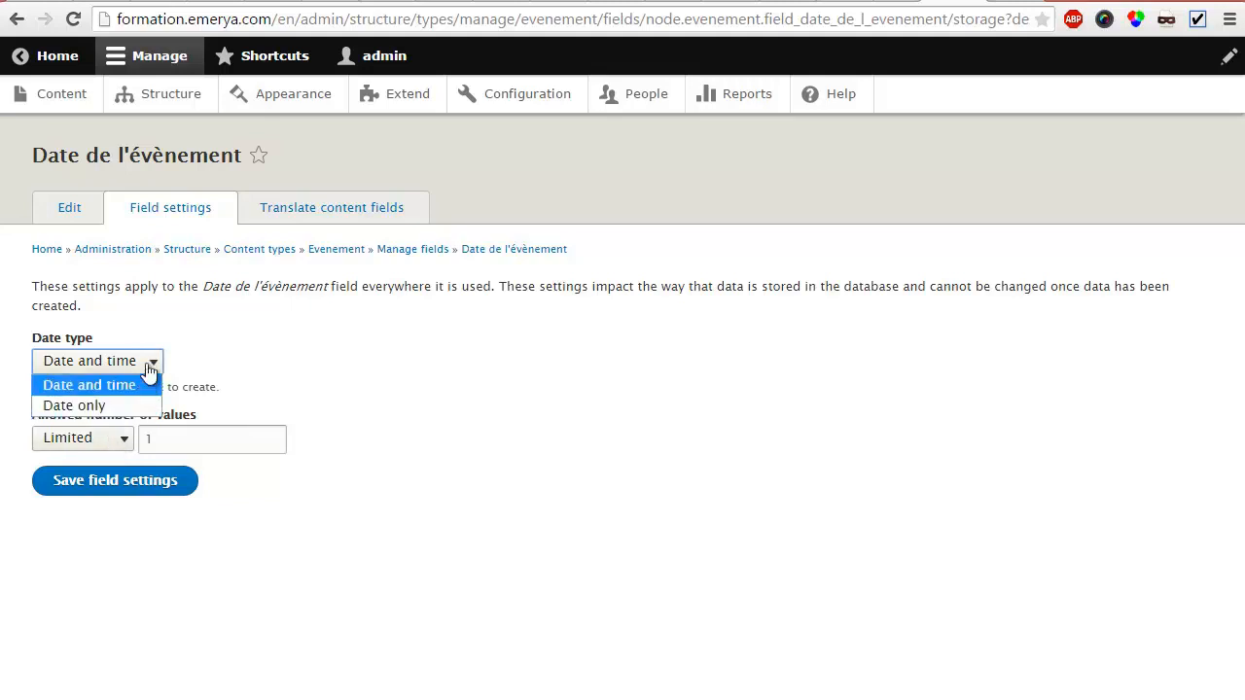
{"action": "left_click", "coordinate": [226, 357]}
{"action": "left_click", "coordinate": [154, 367]}
{"action": "left_click", "coordinate": [144, 385]}
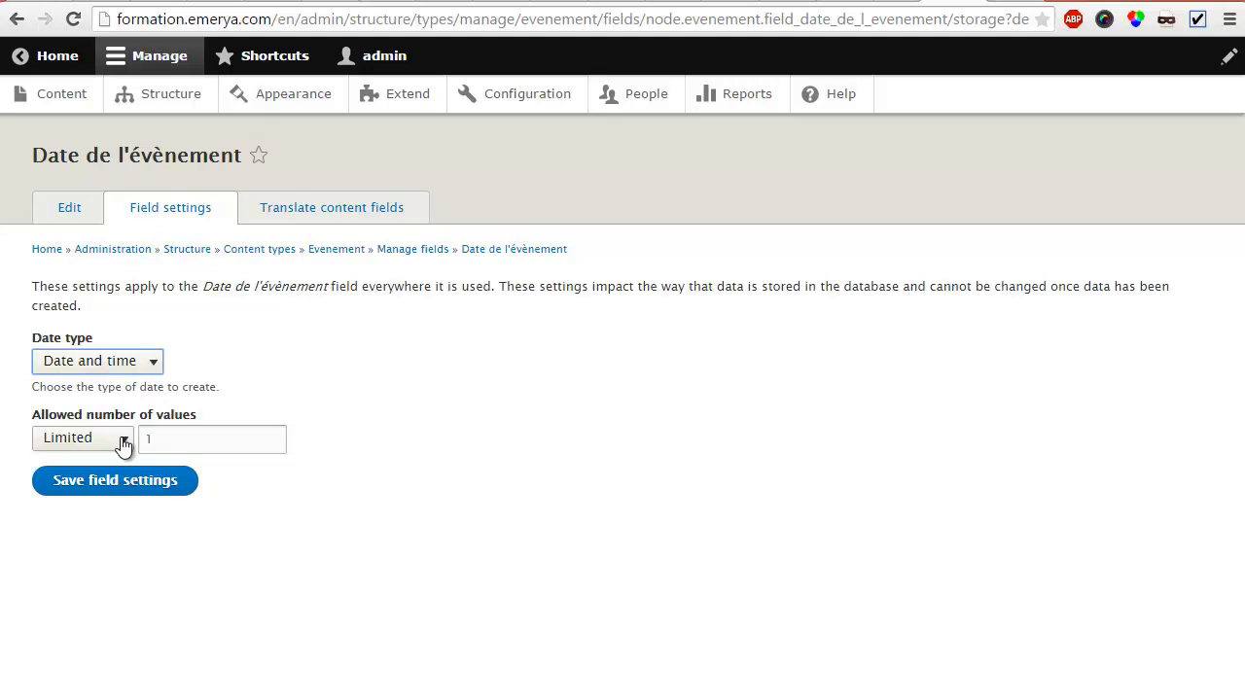
{"action": "left_click", "coordinate": [117, 485]}
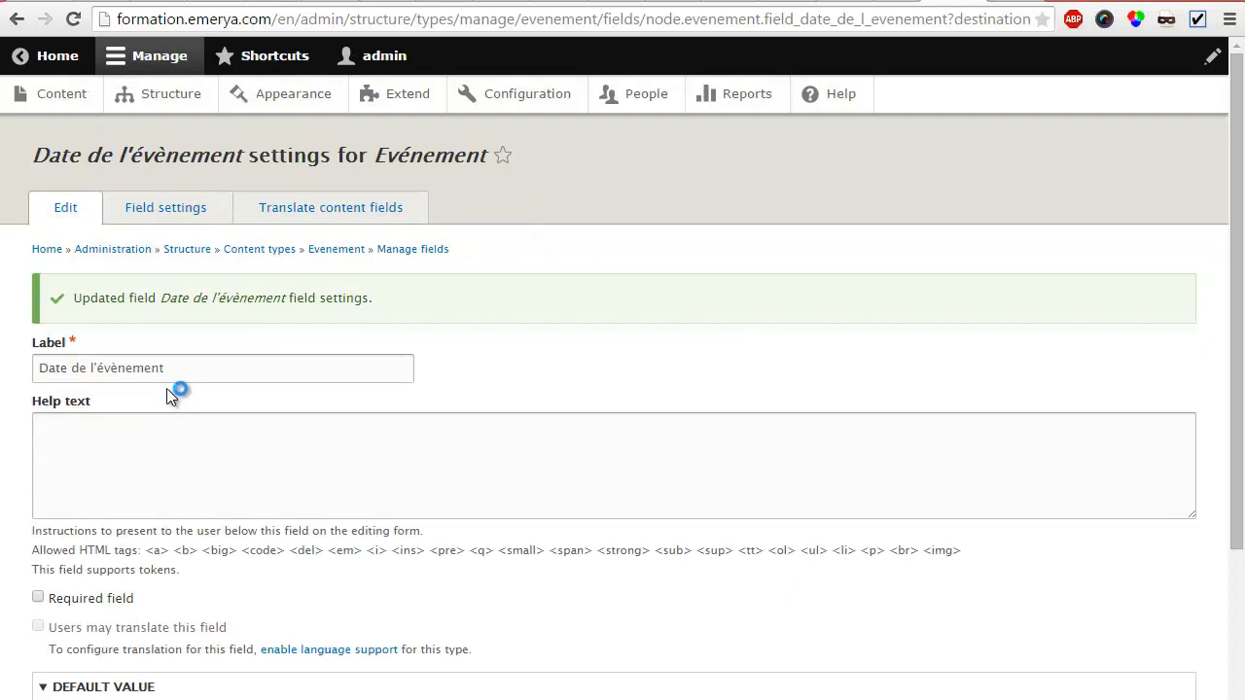
Enter the help text "Entrez ici la date et l'heure exacte de l'événement." and make the field required.
{"action": "left_click_drag", "start_coordinate": [177, 373], "coordinate": [10, 371]}
{"action": "left_click", "coordinate": [95, 420]}
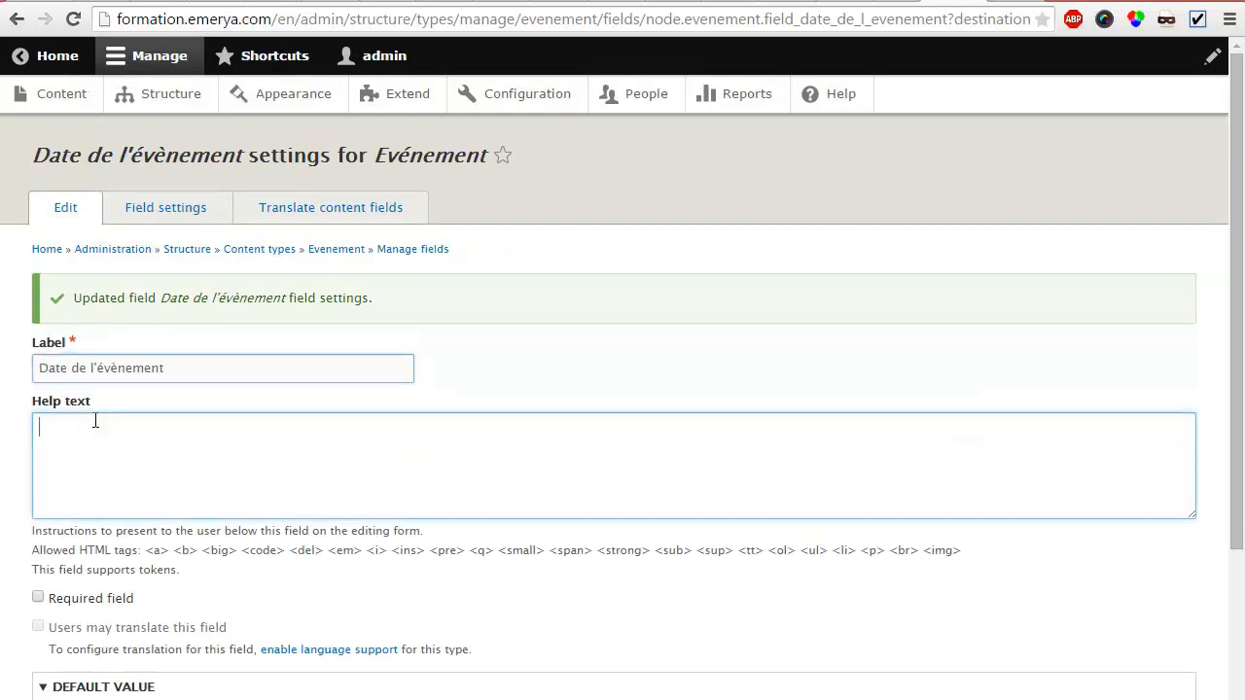
{"action": "scroll", "coordinate": [92, 422], "scroll_direction": "down", "scroll_amount": 1}
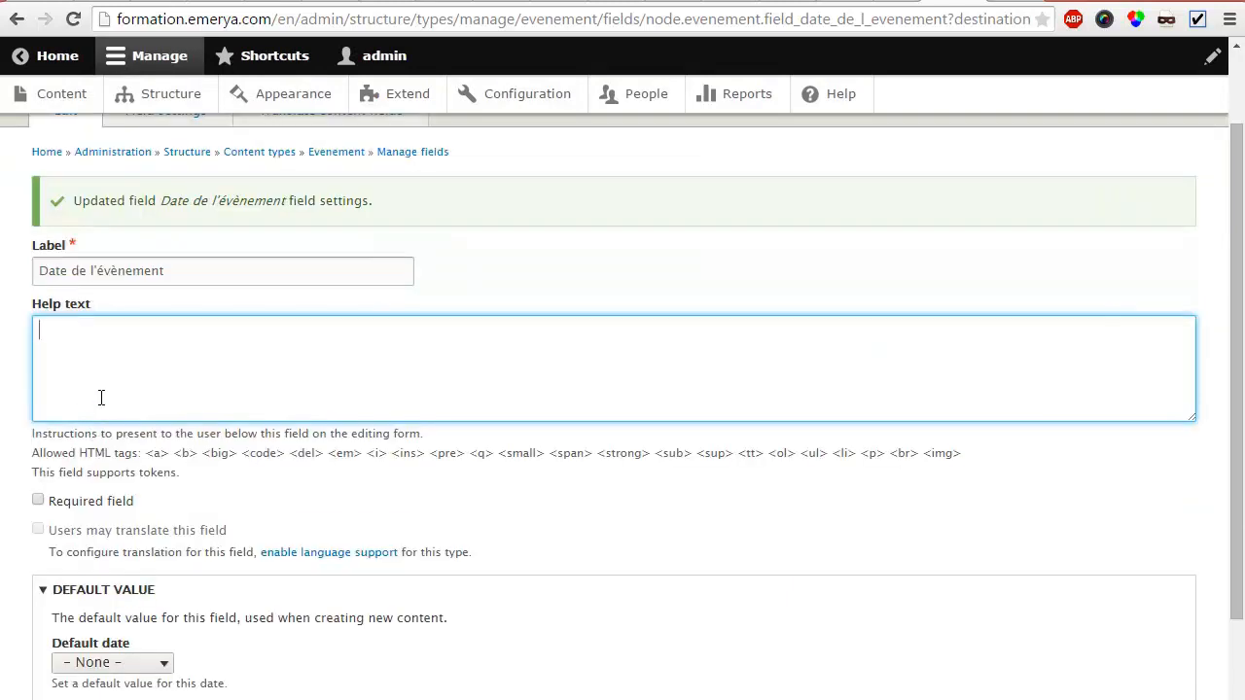
{"action": "type", "text": "Entrez ici la date et l'heure ex"}
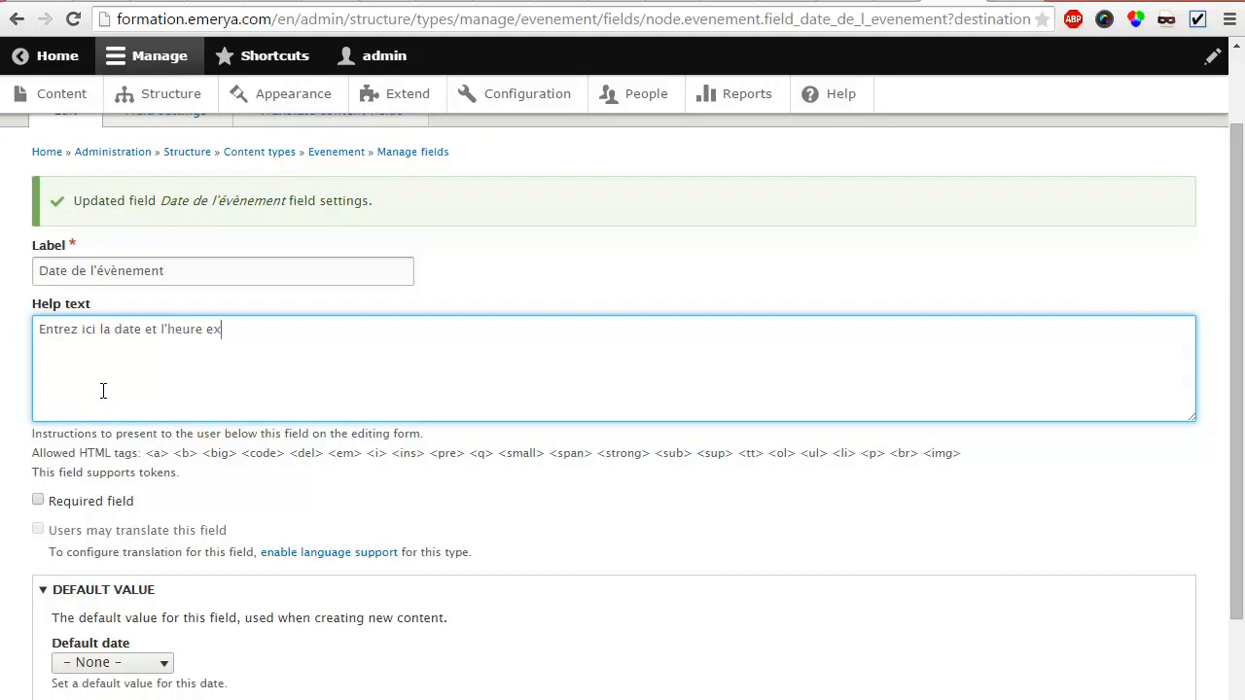
{"action": "type", "text": "acte de l'événement."}
{"action": "left_click", "coordinate": [37, 499]}
Try Current date as the default date, and a relative default date of +10 days.
{"action": "scroll", "coordinate": [155, 549], "scroll_direction": "down", "scroll_amount": 2}
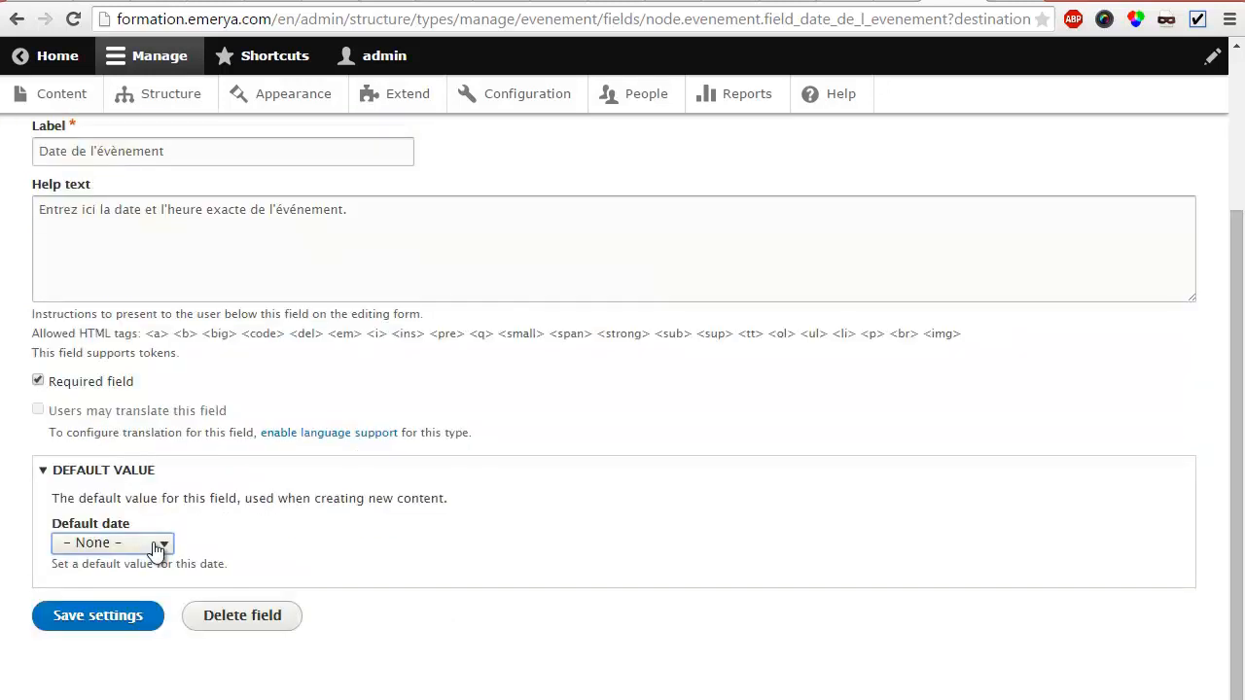
{"action": "left_click", "coordinate": [156, 550]}
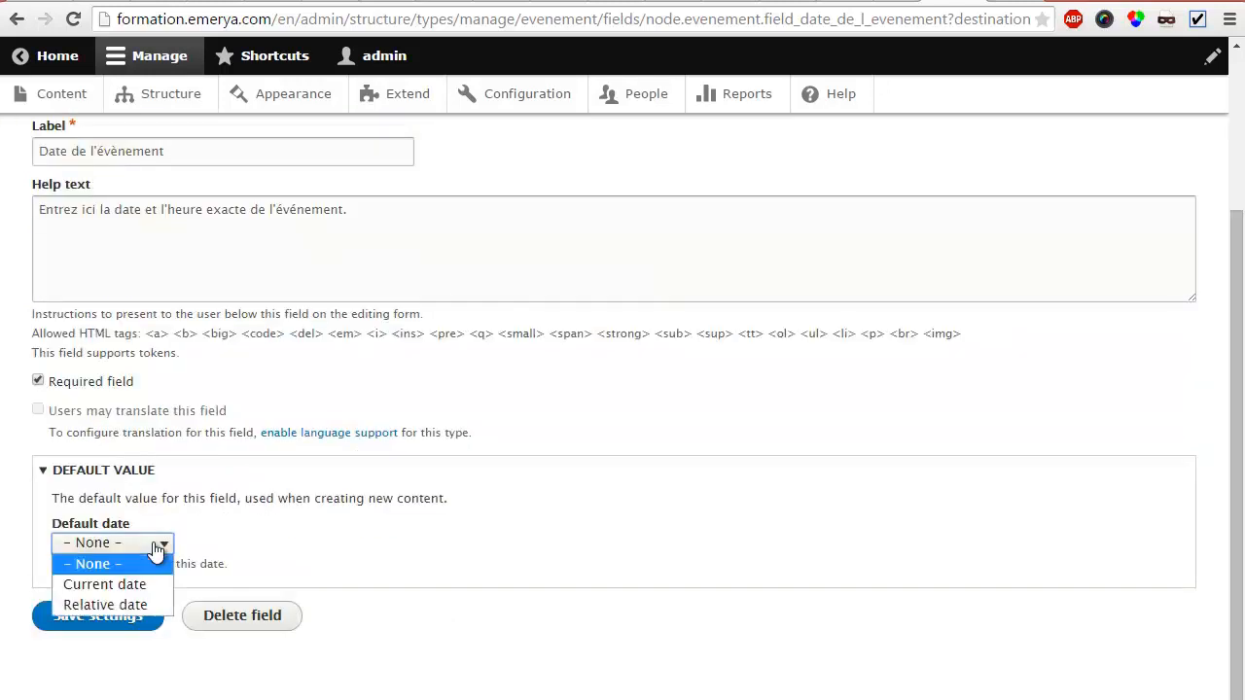
{"action": "left_click", "coordinate": [154, 585]}
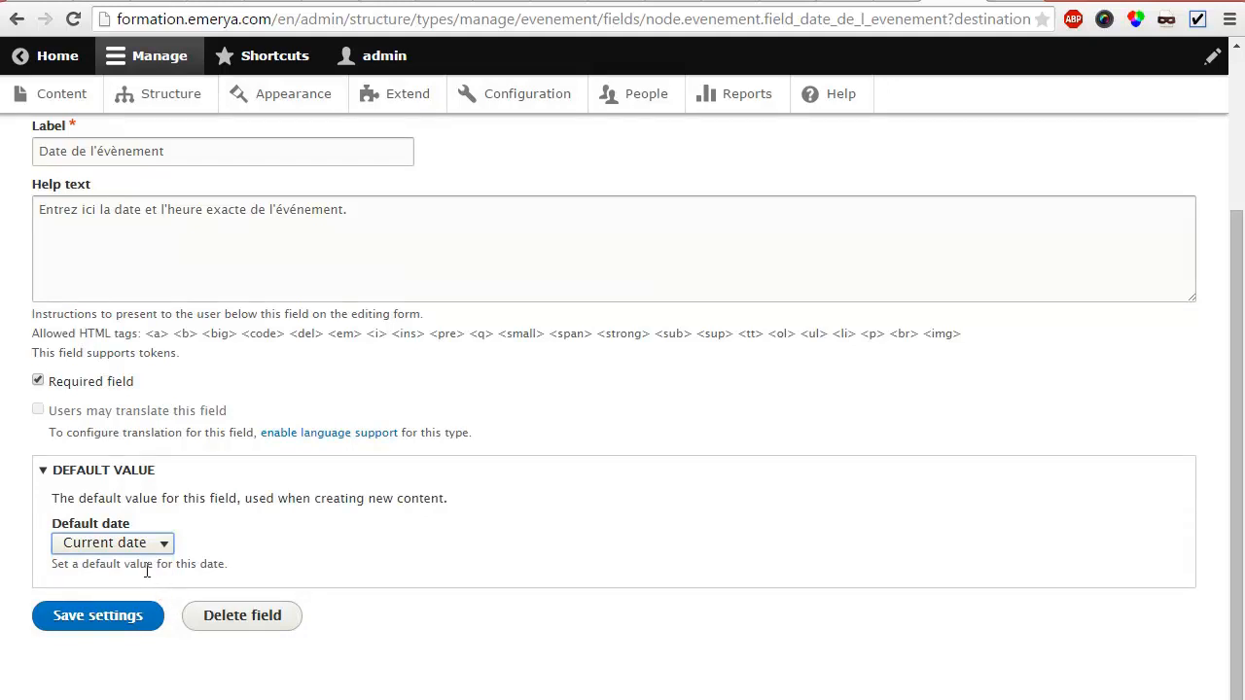
{"action": "left_click", "coordinate": [151, 545]}
{"action": "left_click", "coordinate": [107, 600]}
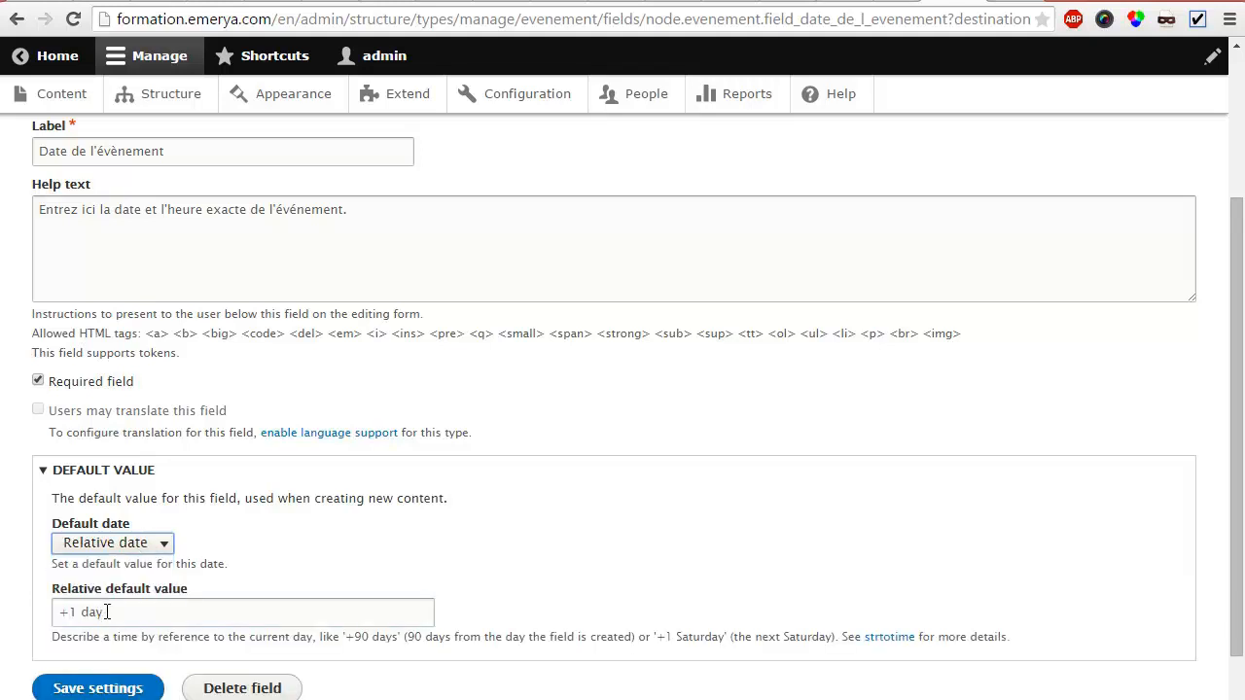
{"action": "left_click_drag", "start_coordinate": [105, 605], "coordinate": [14, 599]}
{"action": "key", "text": "BackSpace"}
{"action": "type", "text": "+"}
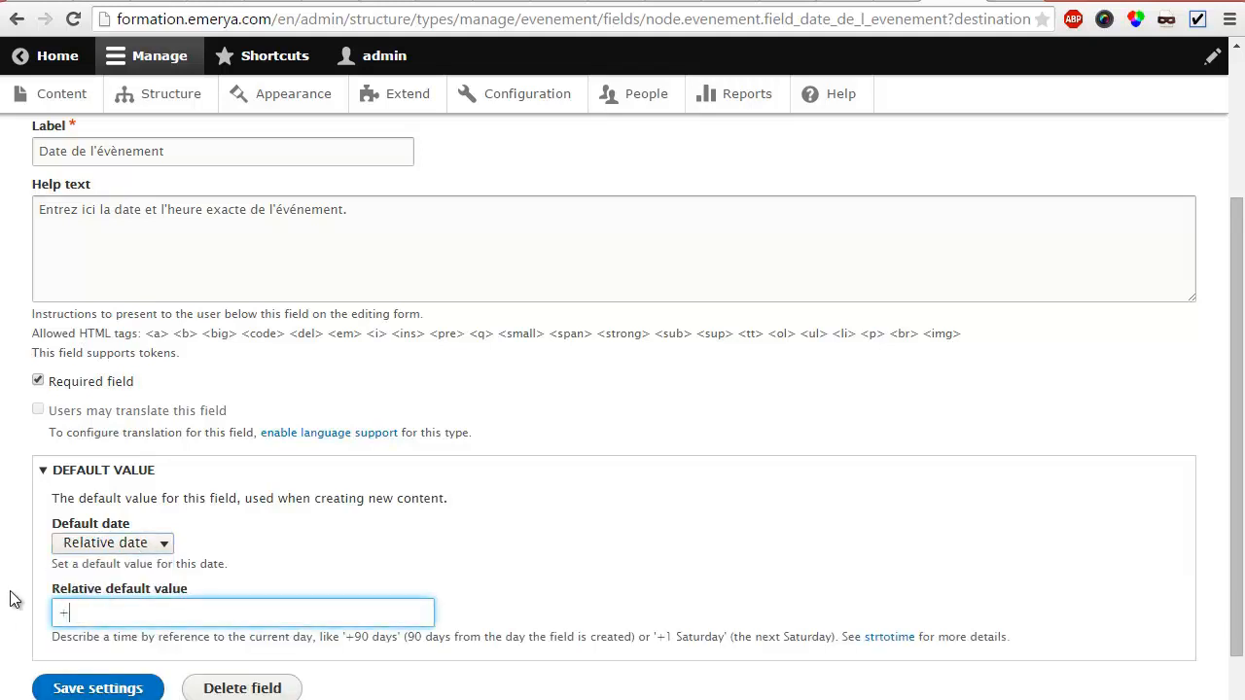
{"action": "type", "text": "10 days"}
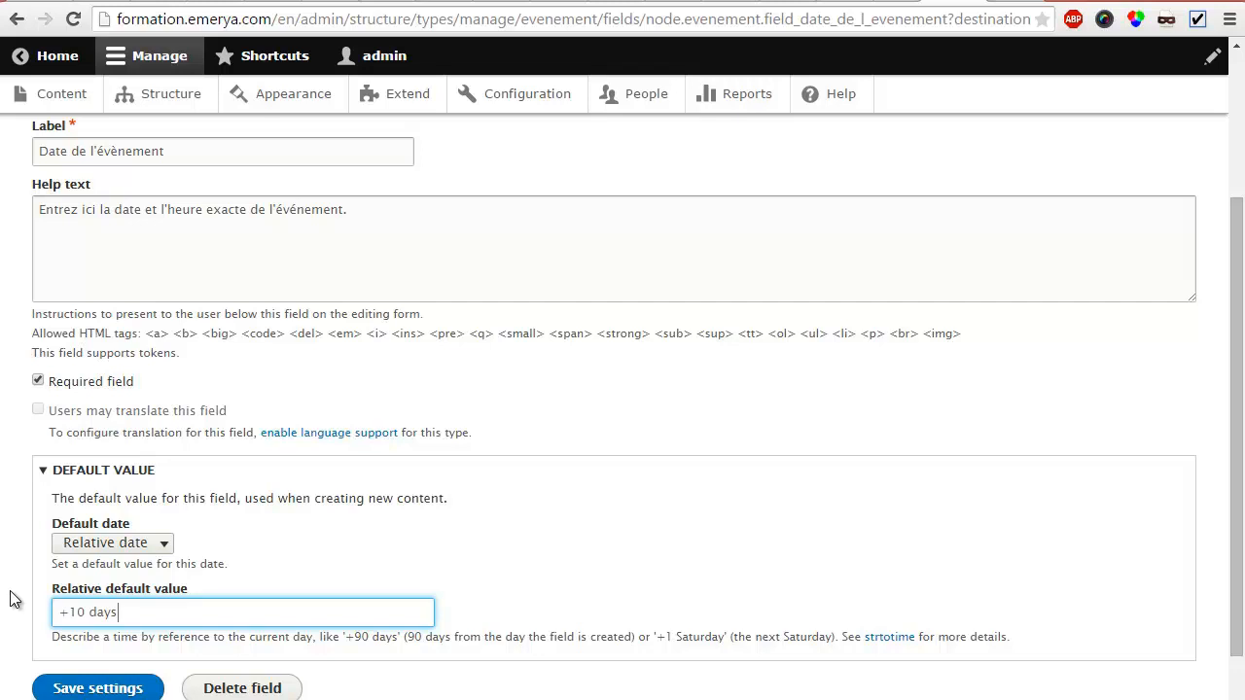
Set the default date to None and save the date field's settings.
{"action": "left_click", "coordinate": [86, 545]}
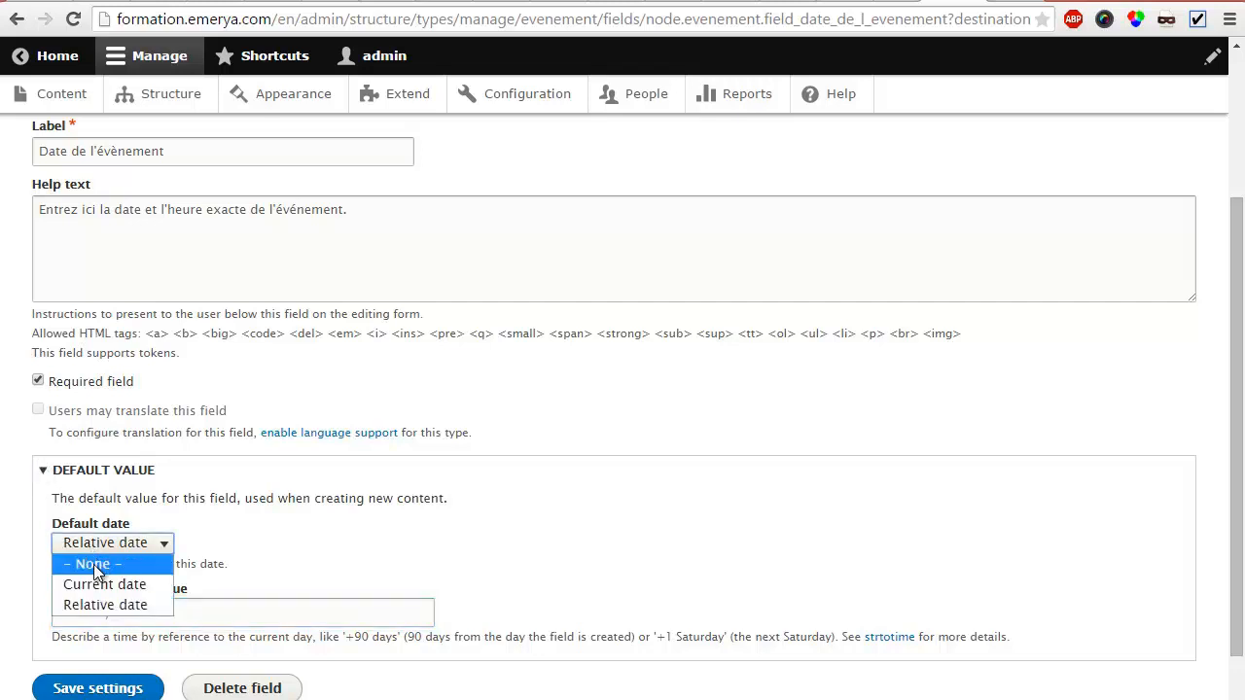
{"action": "left_click", "coordinate": [98, 570]}
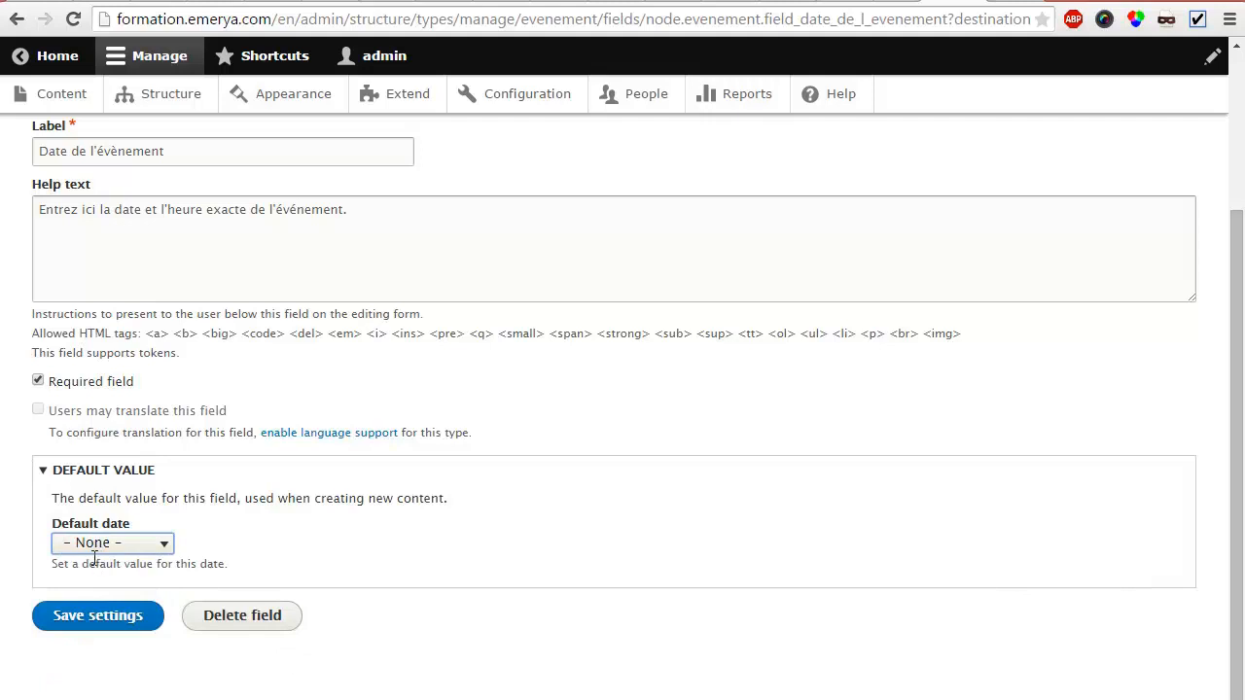
{"action": "left_click", "coordinate": [97, 618]}
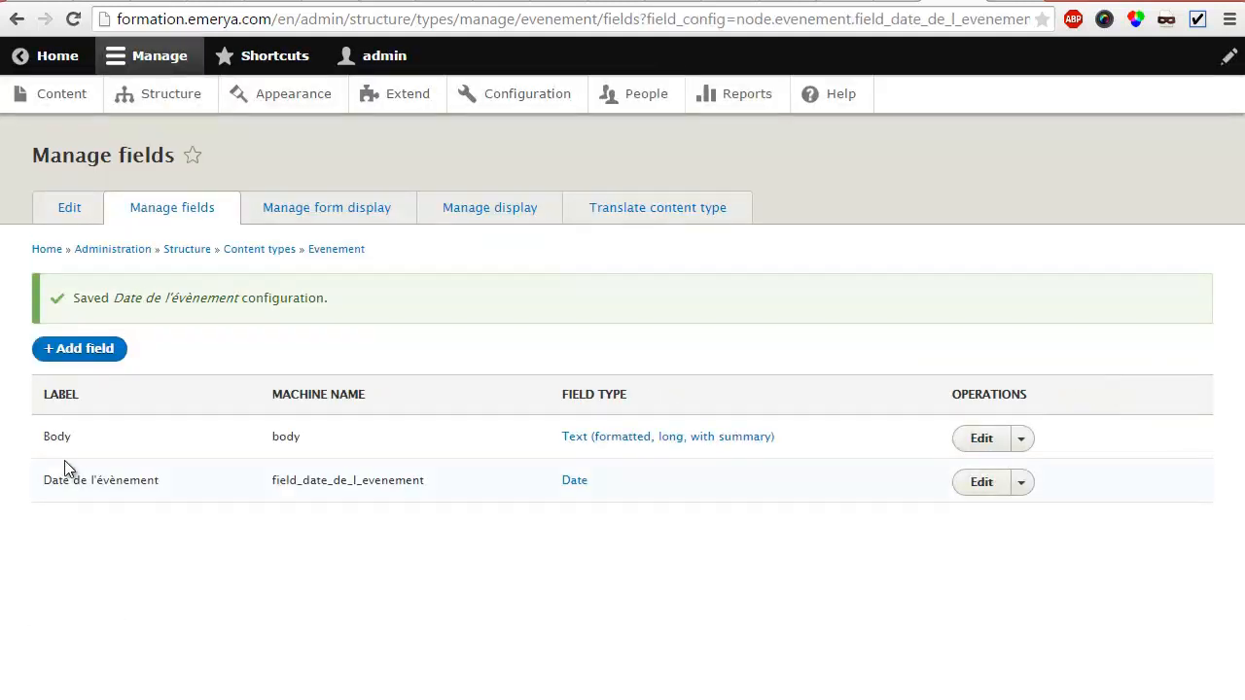
Review the Date de l'évènement field's available operations, its edit form and its storage settings, including the date type options.
{"action": "left_click_drag", "start_coordinate": [42, 478], "coordinate": [423, 479]}
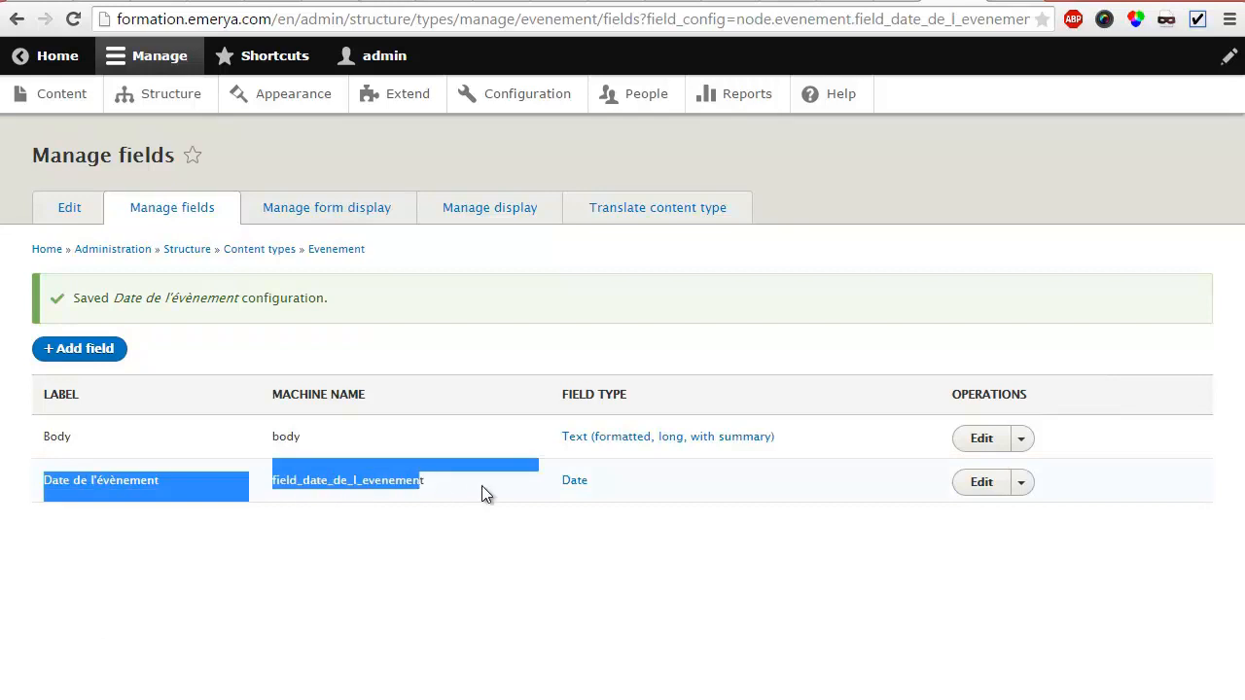
{"action": "left_click", "coordinate": [1022, 484]}
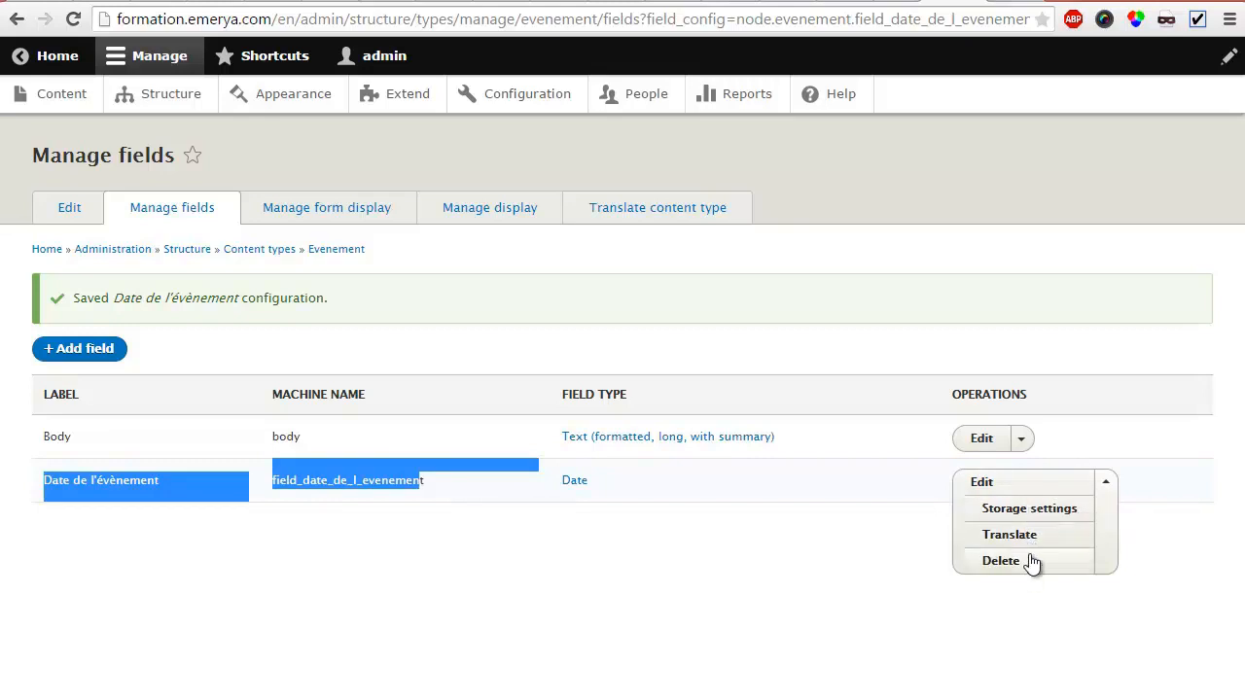
{"action": "left_click", "coordinate": [1011, 489]}
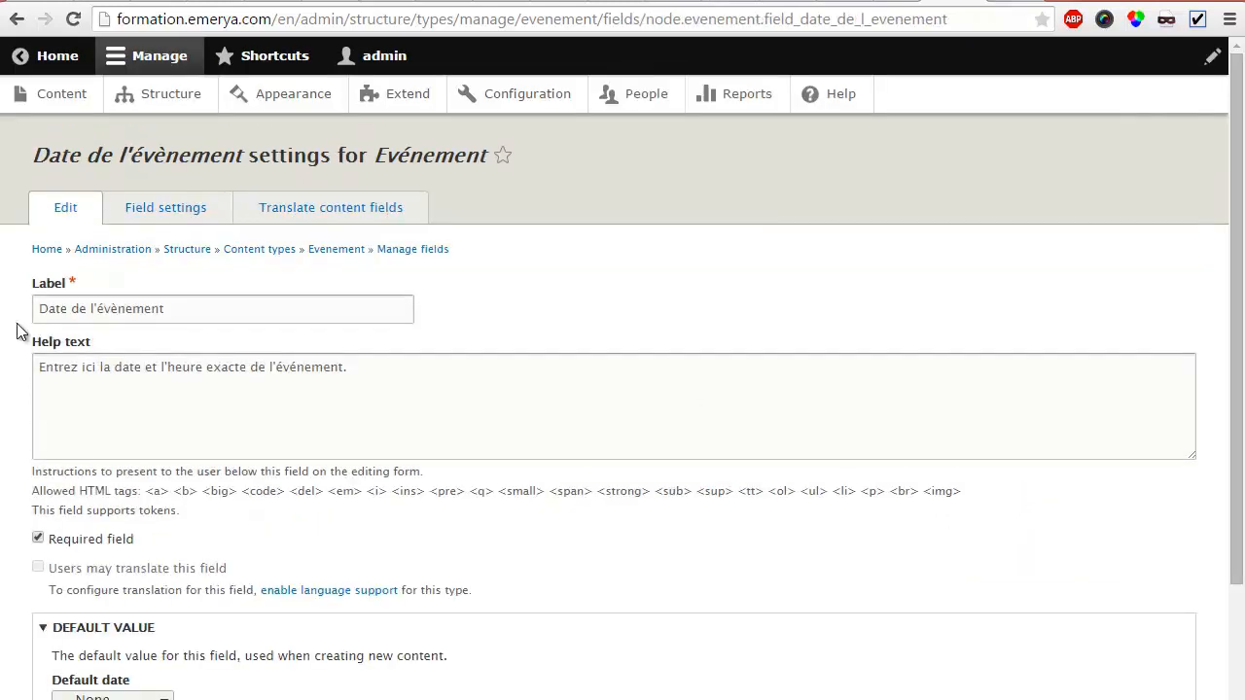
{"action": "scroll", "coordinate": [200, 360], "scroll_direction": "down", "scroll_amount": 3}
{"action": "scroll", "coordinate": [202, 358], "scroll_direction": "up", "scroll_amount": 3}
{"action": "left_click", "coordinate": [172, 208]}
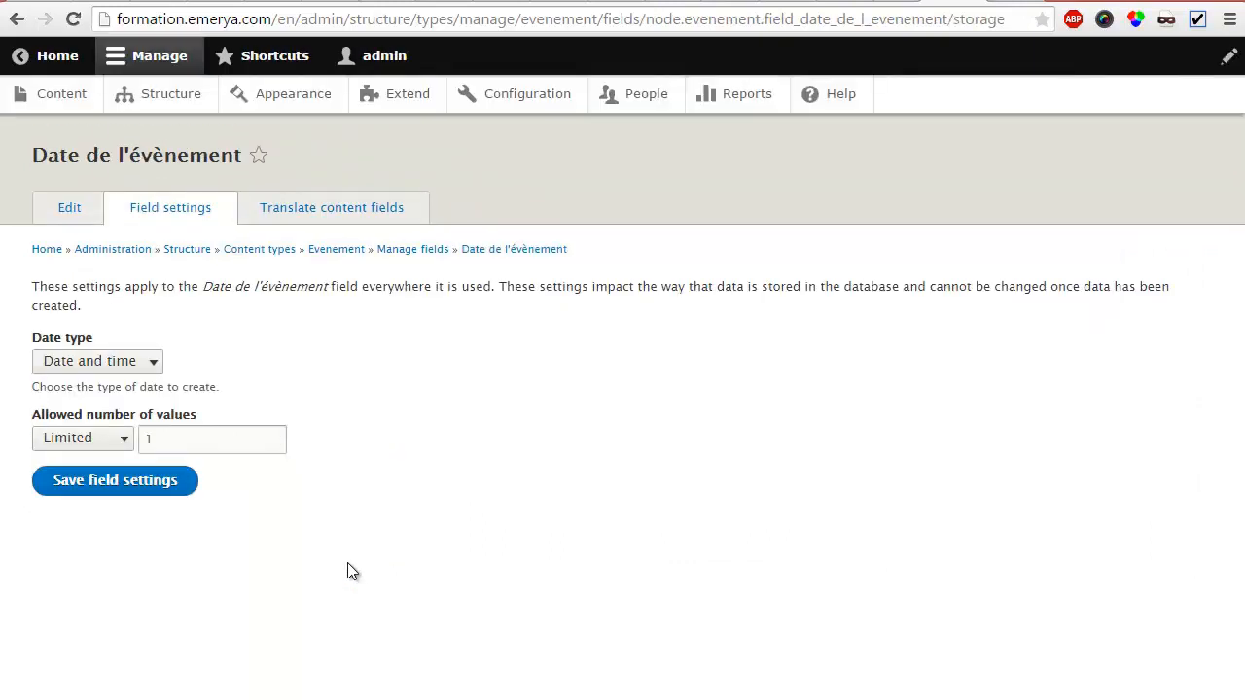
{"action": "left_click", "coordinate": [132, 363]}
{"action": "left_click", "coordinate": [133, 368]}
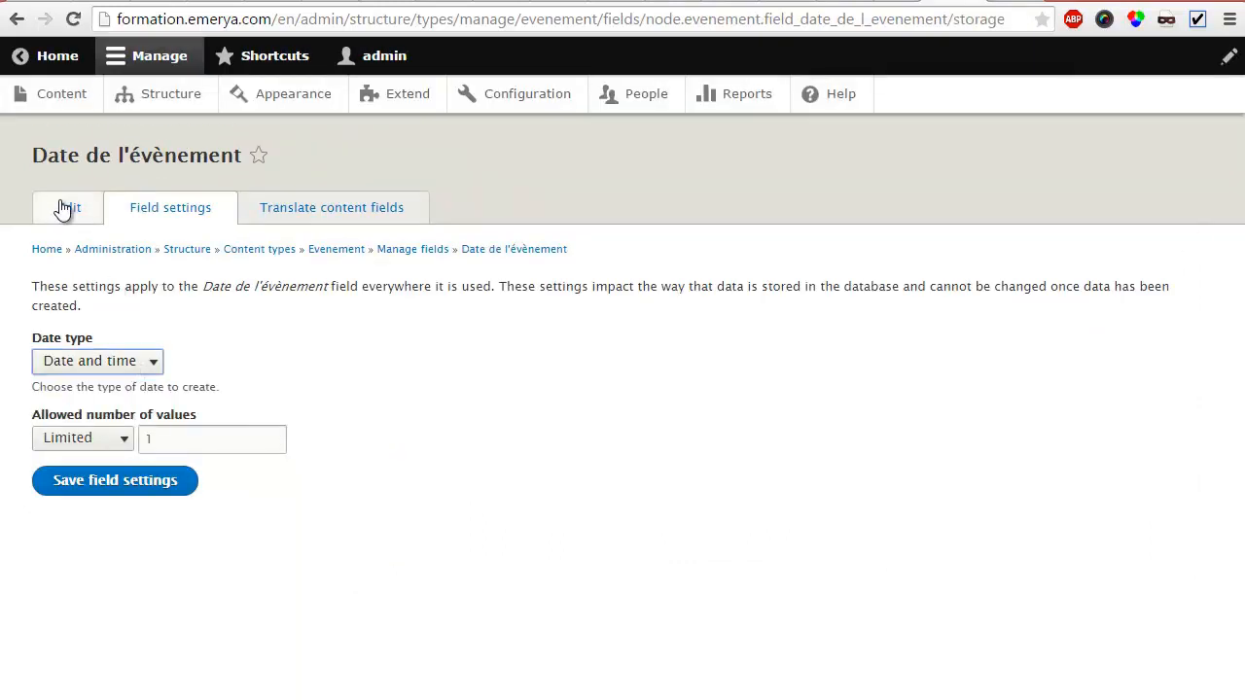
{"action": "left_click", "coordinate": [56, 207]}
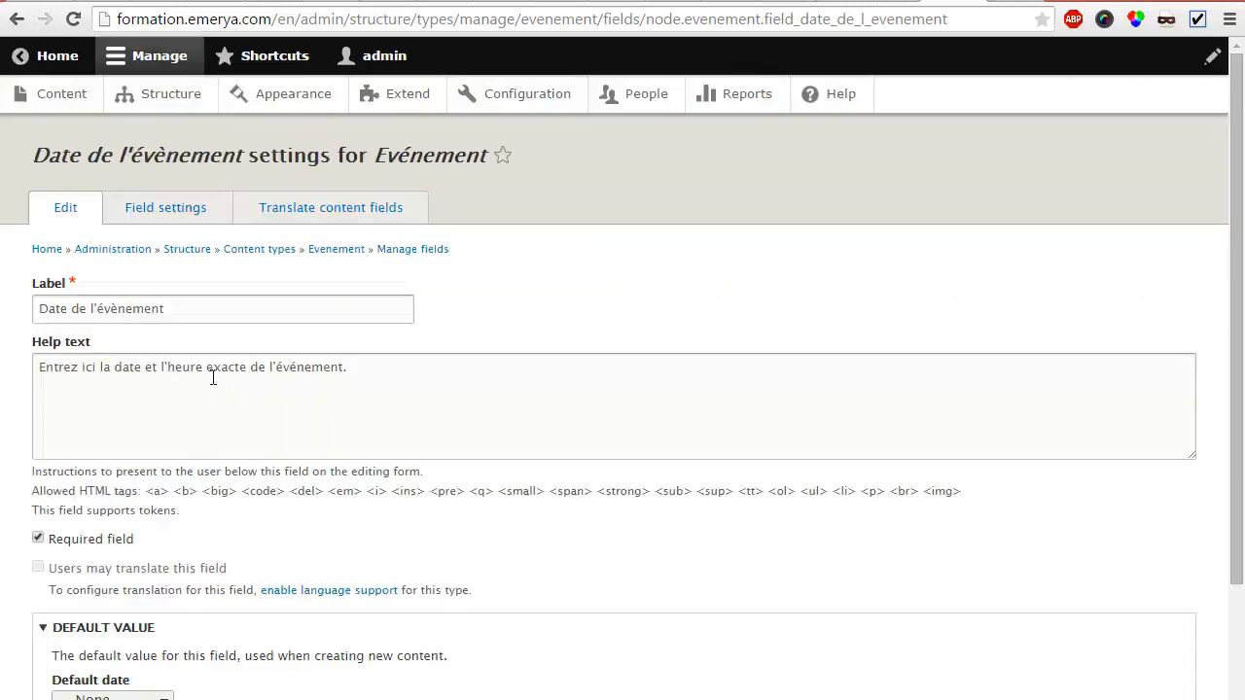
Go to the site's node/add page and open the creation form for a new Evénement, down to its date field.
{"action": "left_click_drag", "start_coordinate": [278, 19], "coordinate": [1048, 33]}
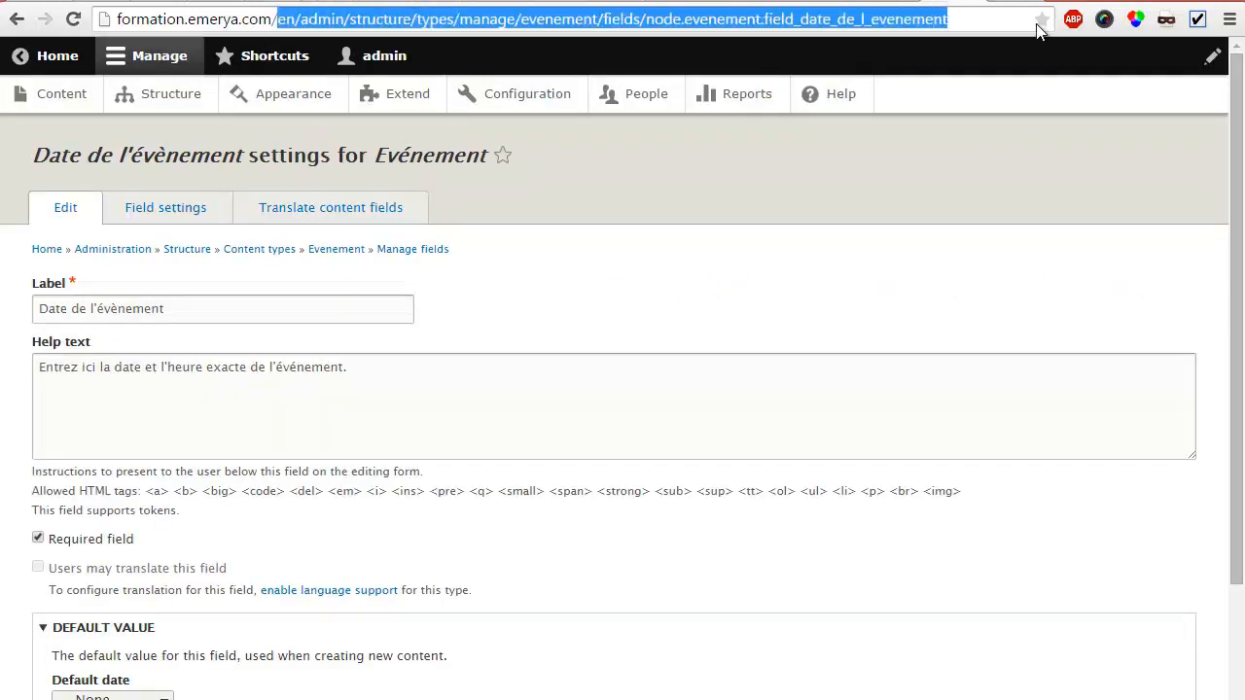
{"action": "type", "text": "node/add"}
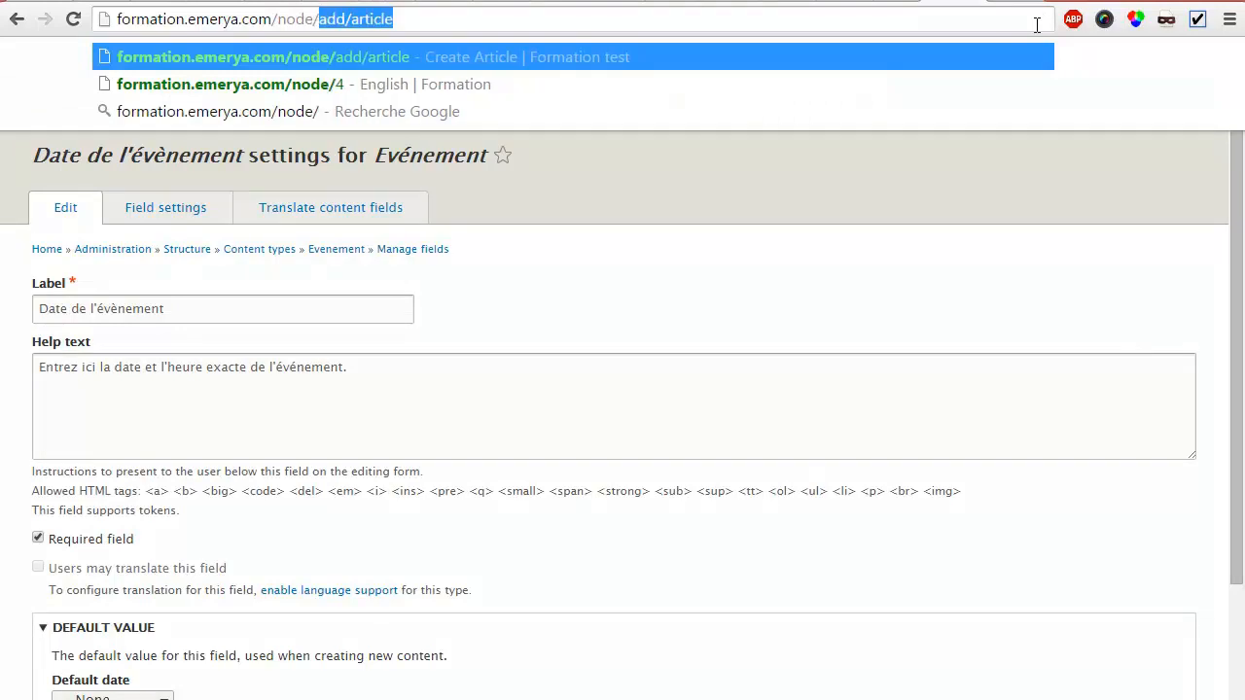
{"action": "key", "text": "Delete"}
{"action": "key", "text": "Return"}
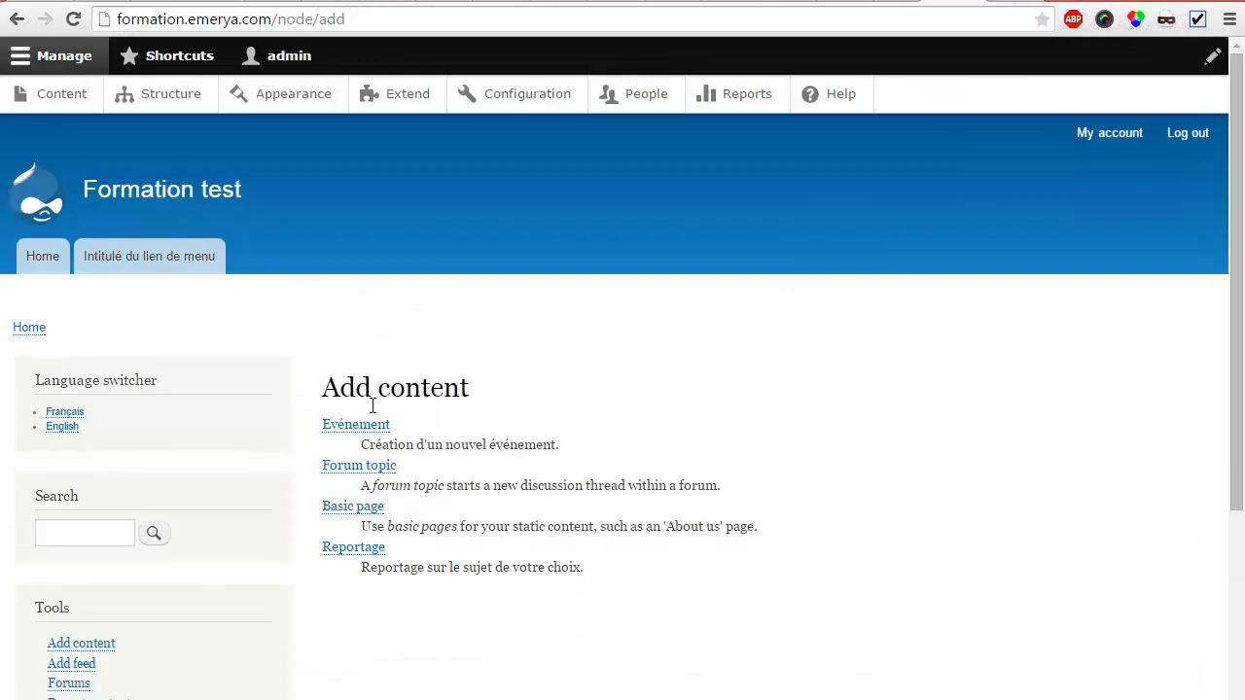
{"action": "left_click", "coordinate": [367, 422]}
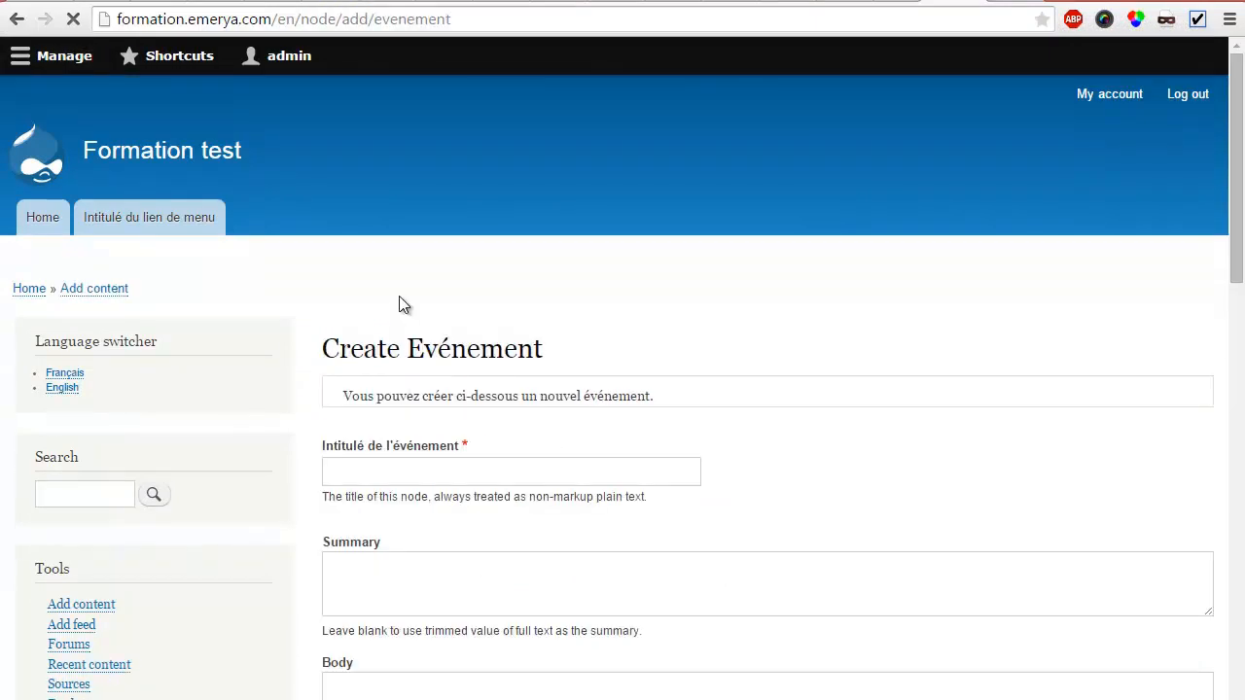
{"action": "scroll", "coordinate": [399, 297], "scroll_direction": "down", "scroll_amount": 8}
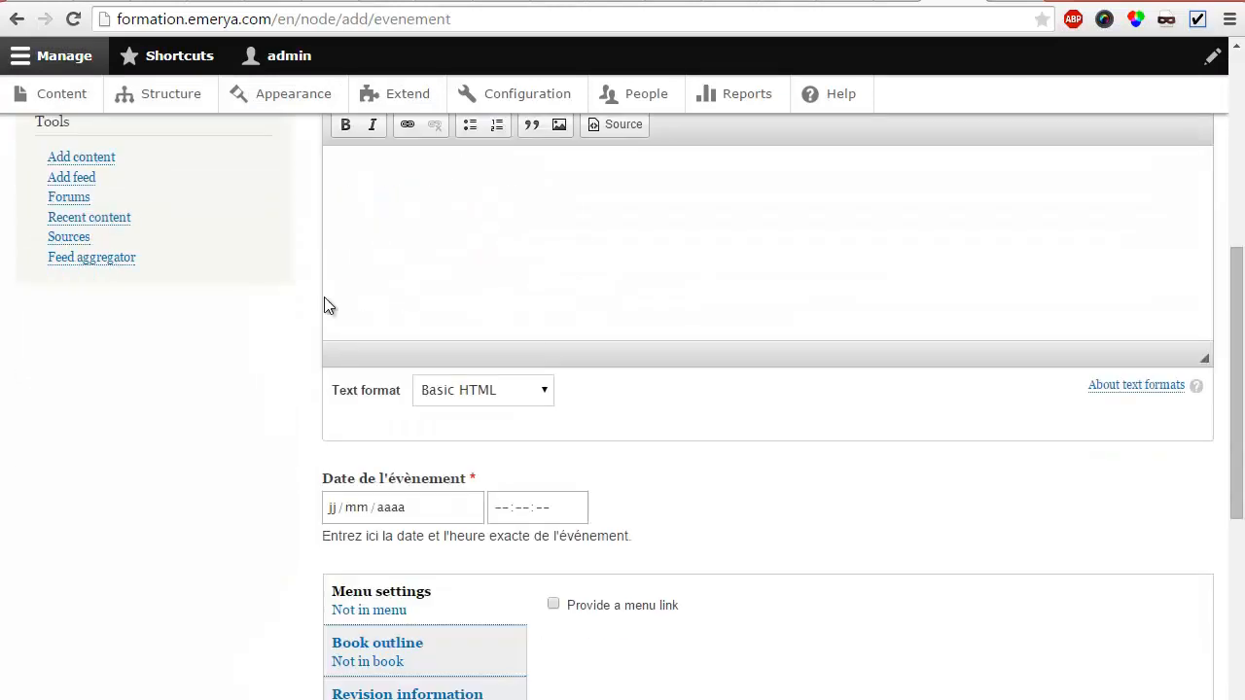
Try out the Date de l'évènement field with the date 31/05/2015 and the time 22:59:59.
{"action": "left_click", "coordinate": [378, 313]}
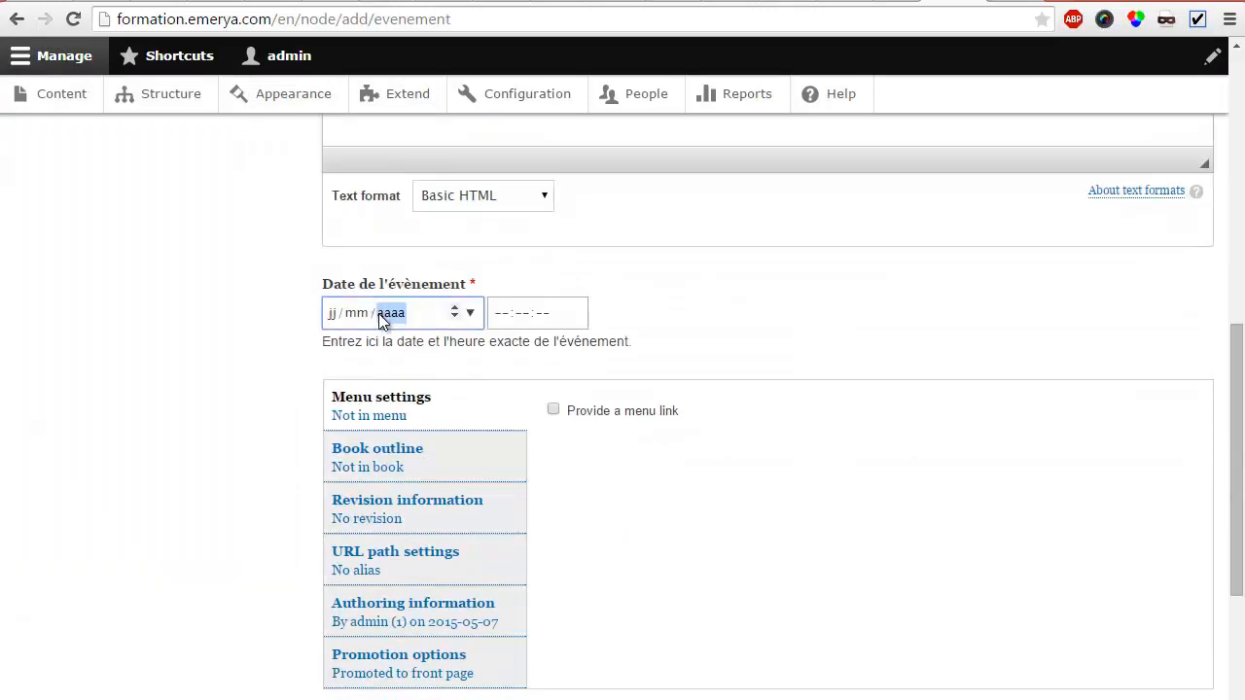
{"action": "left_click", "coordinate": [470, 313]}
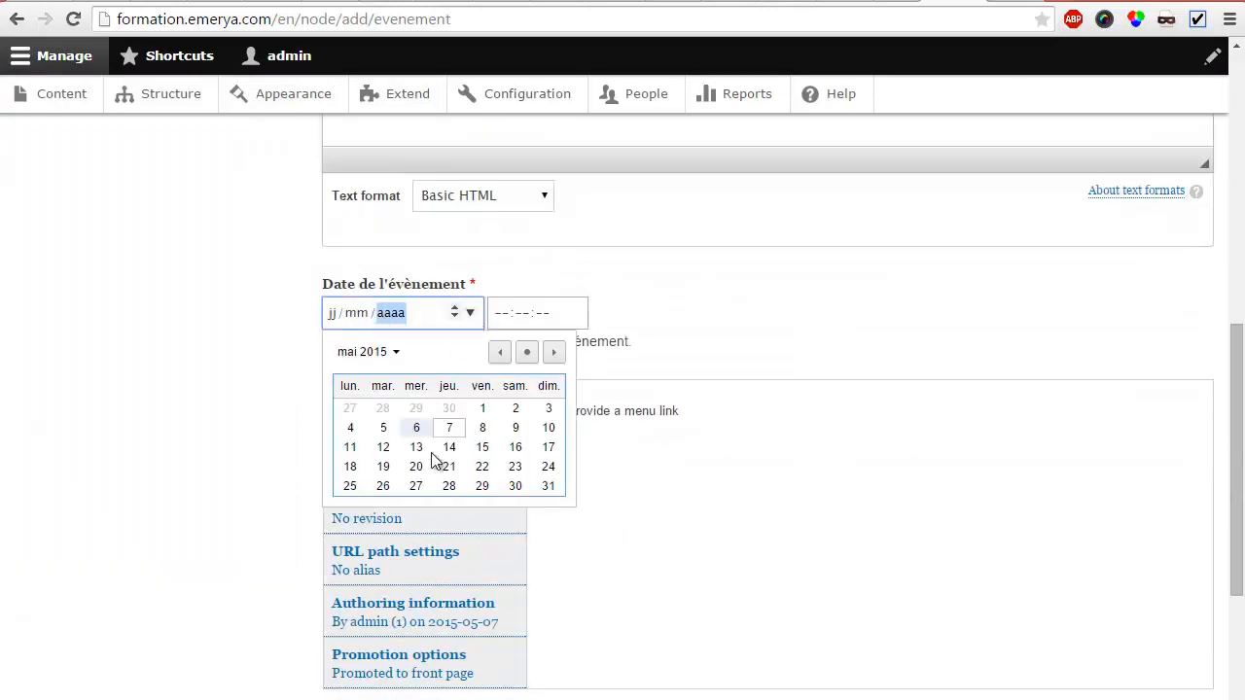
{"action": "left_click", "coordinate": [549, 485]}
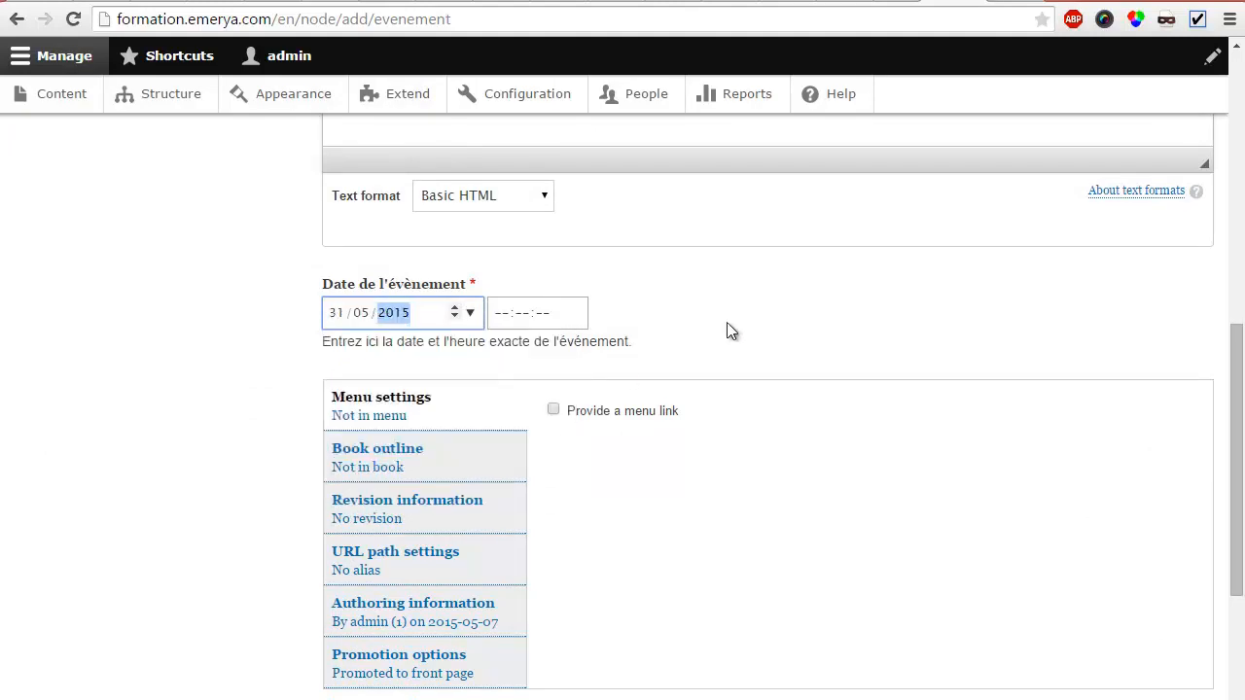
{"action": "left_click", "coordinate": [506, 316]}
{"action": "left_click", "coordinate": [580, 319]}
{"action": "left_click", "coordinate": [580, 319]}
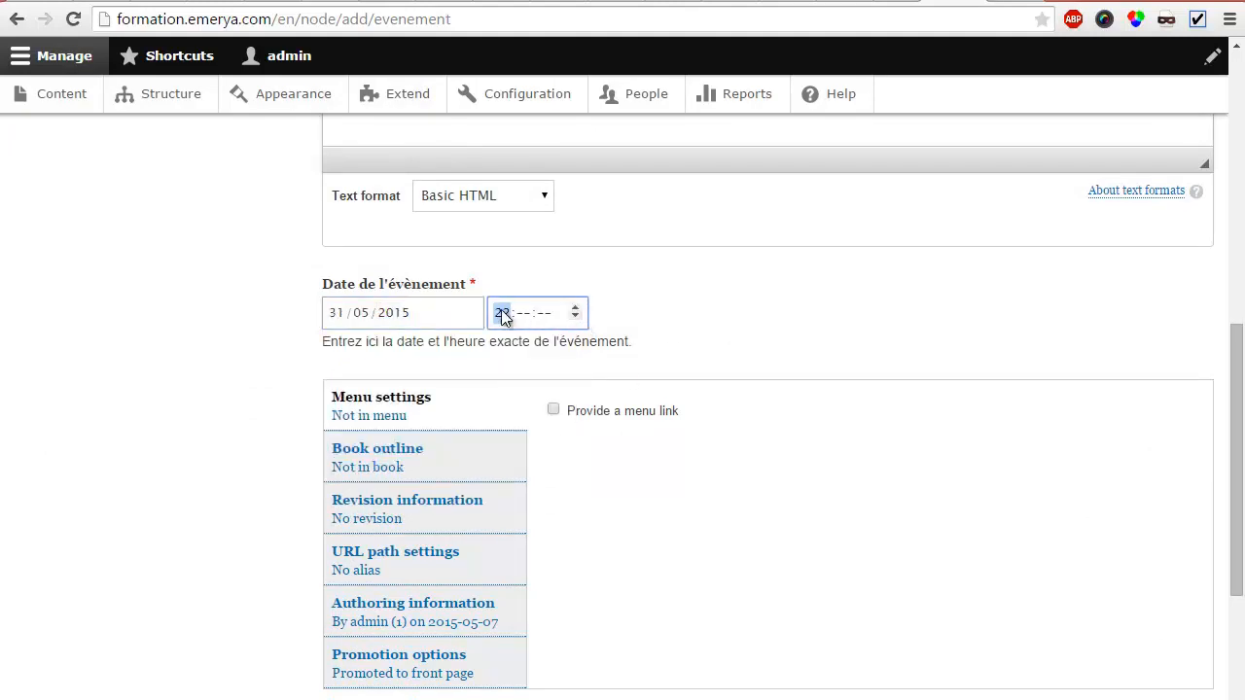
{"action": "left_click", "coordinate": [516, 313]}
{"action": "left_click", "coordinate": [574, 317]}
{"action": "key", "text": "Tab"}
{"action": "left_click", "coordinate": [575, 317]}
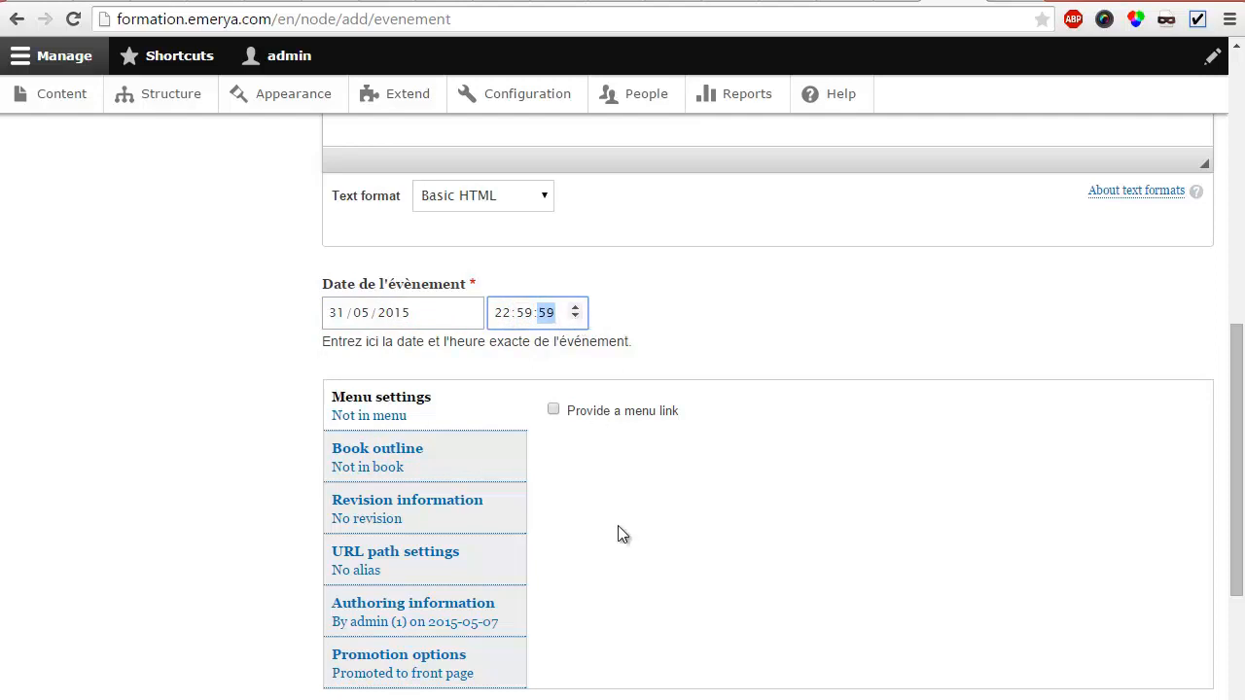
Leave the event form and open the field management page of the Reportage content type.
{"action": "scroll", "coordinate": [623, 525], "scroll_direction": "up", "scroll_amount": 8}
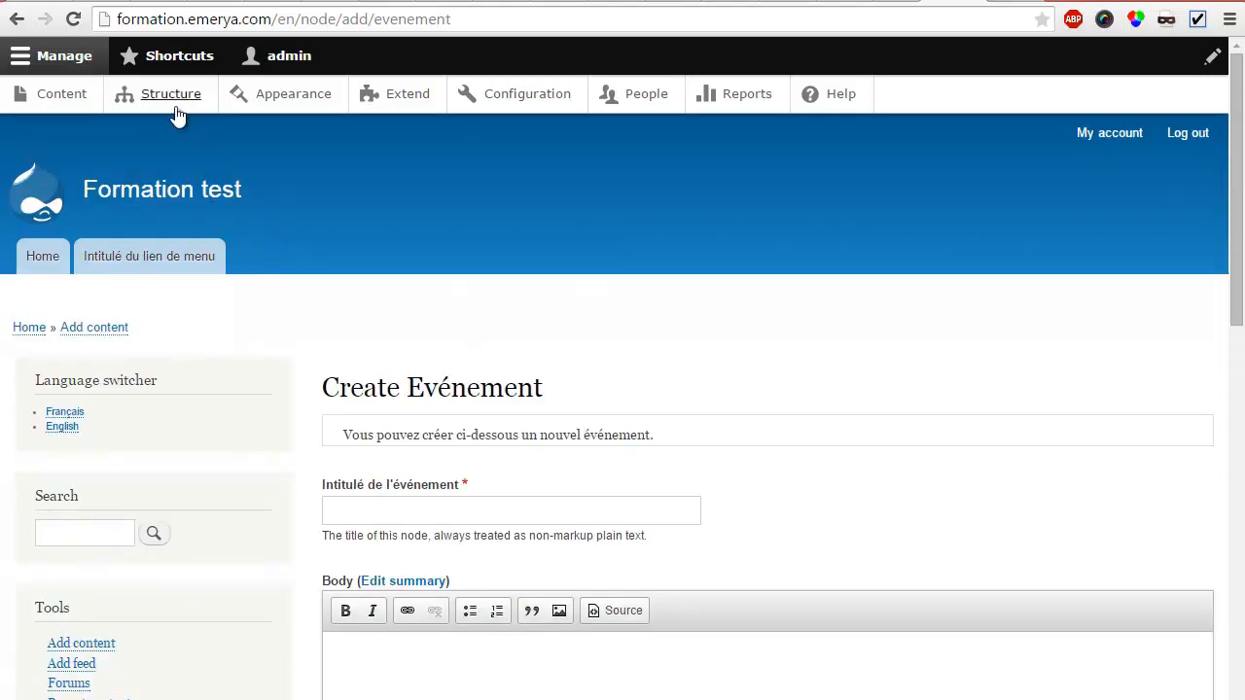
{"action": "left_click", "coordinate": [173, 101]}
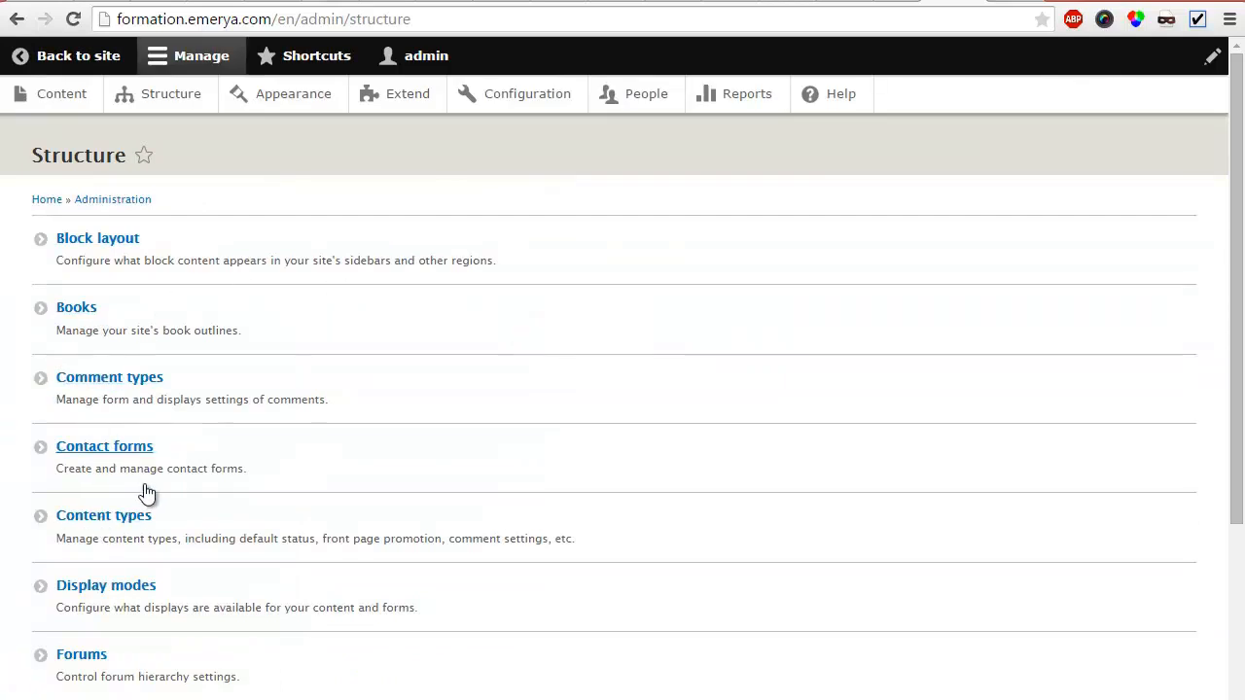
{"action": "left_click", "coordinate": [141, 517]}
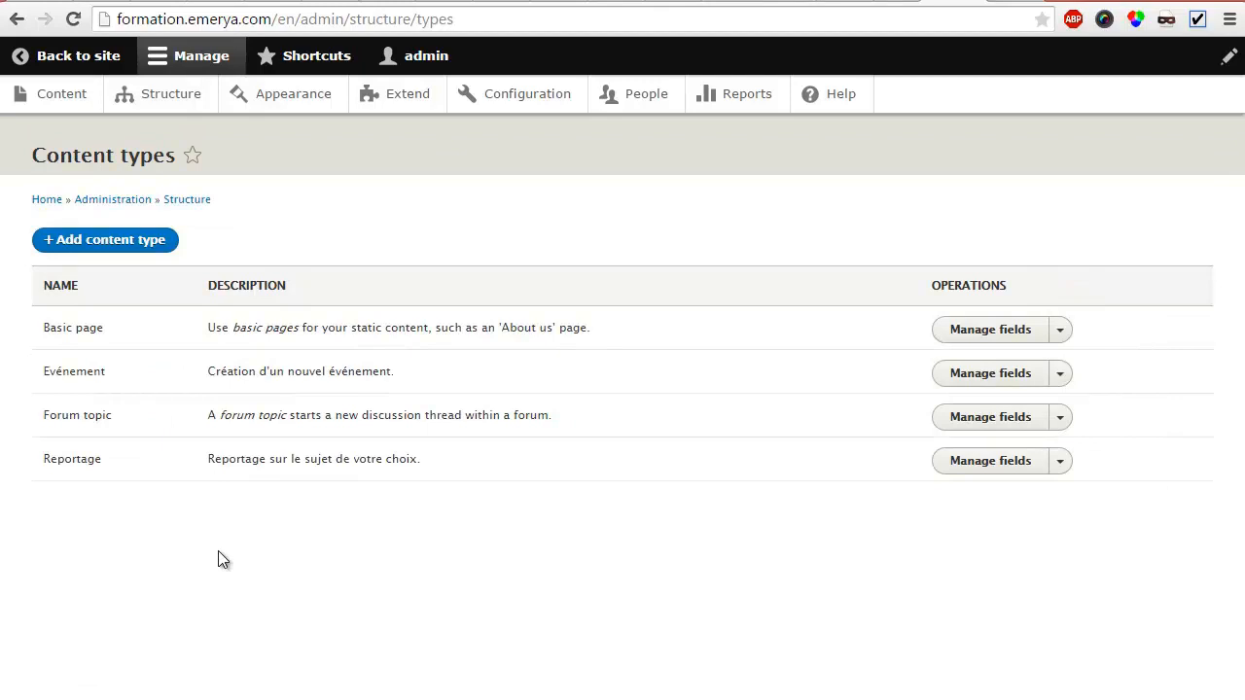
{"action": "left_click", "coordinate": [980, 466]}
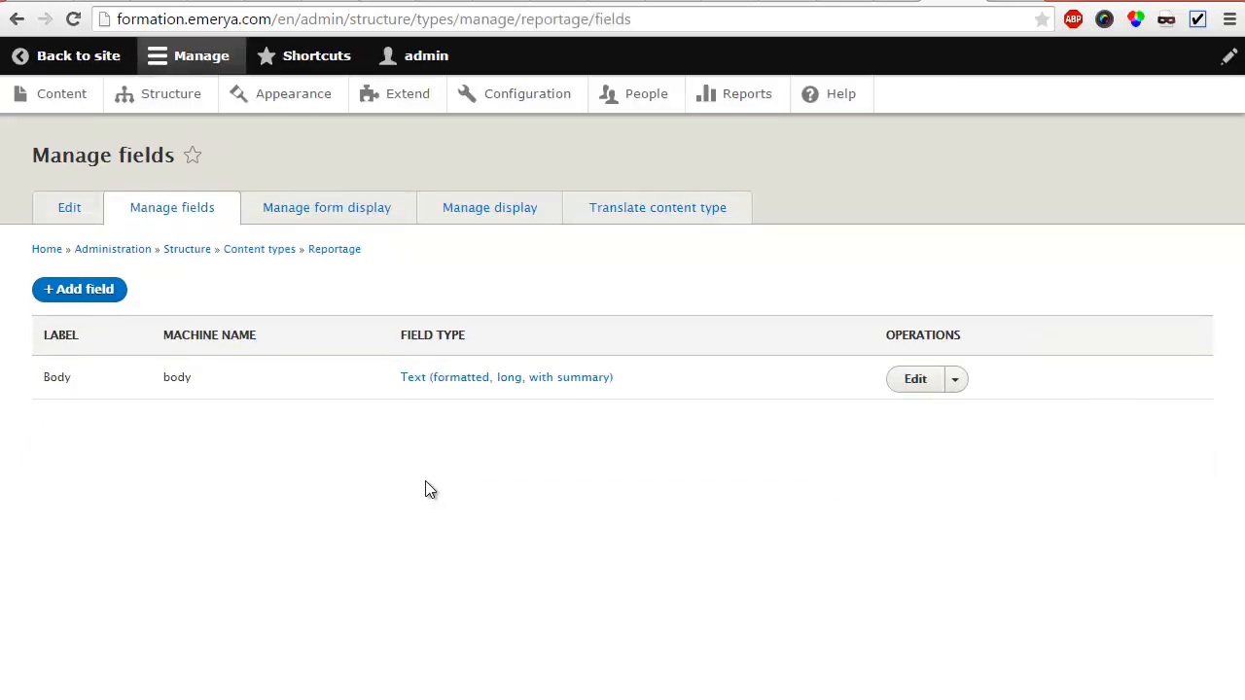
Add a new Link field labelled "Sources du reportage" to the Reportage content type.
{"action": "left_click", "coordinate": [97, 289]}
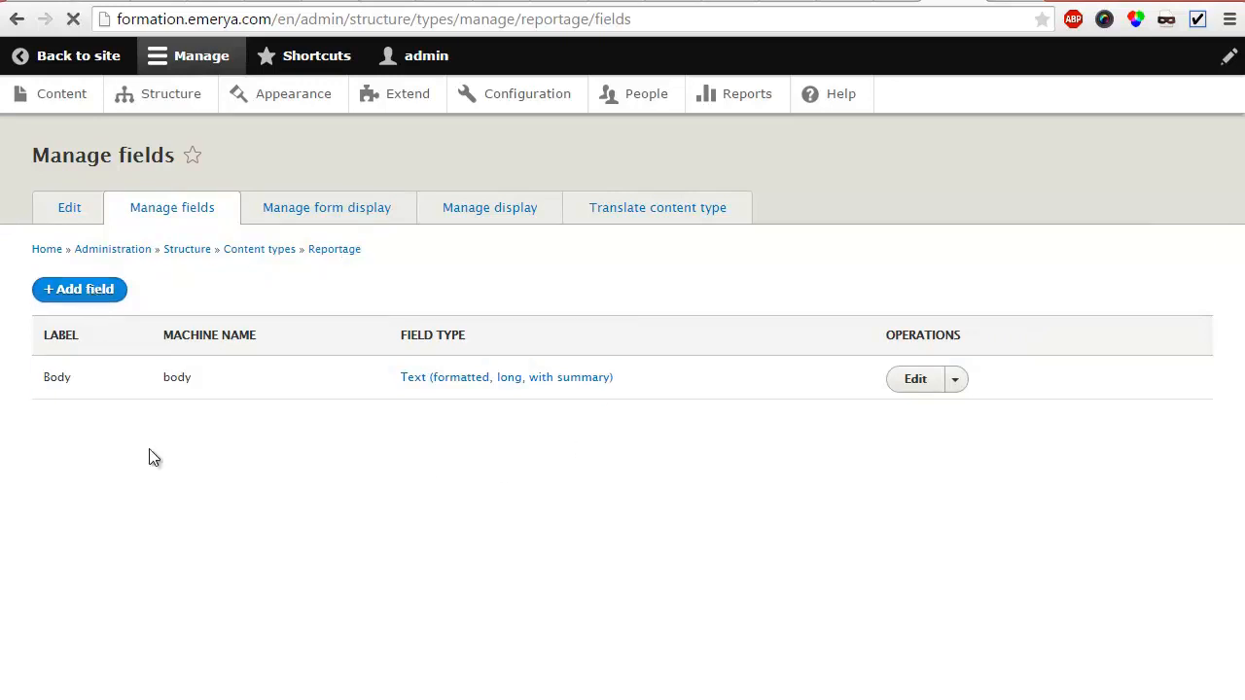
{"action": "left_click", "coordinate": [144, 261]}
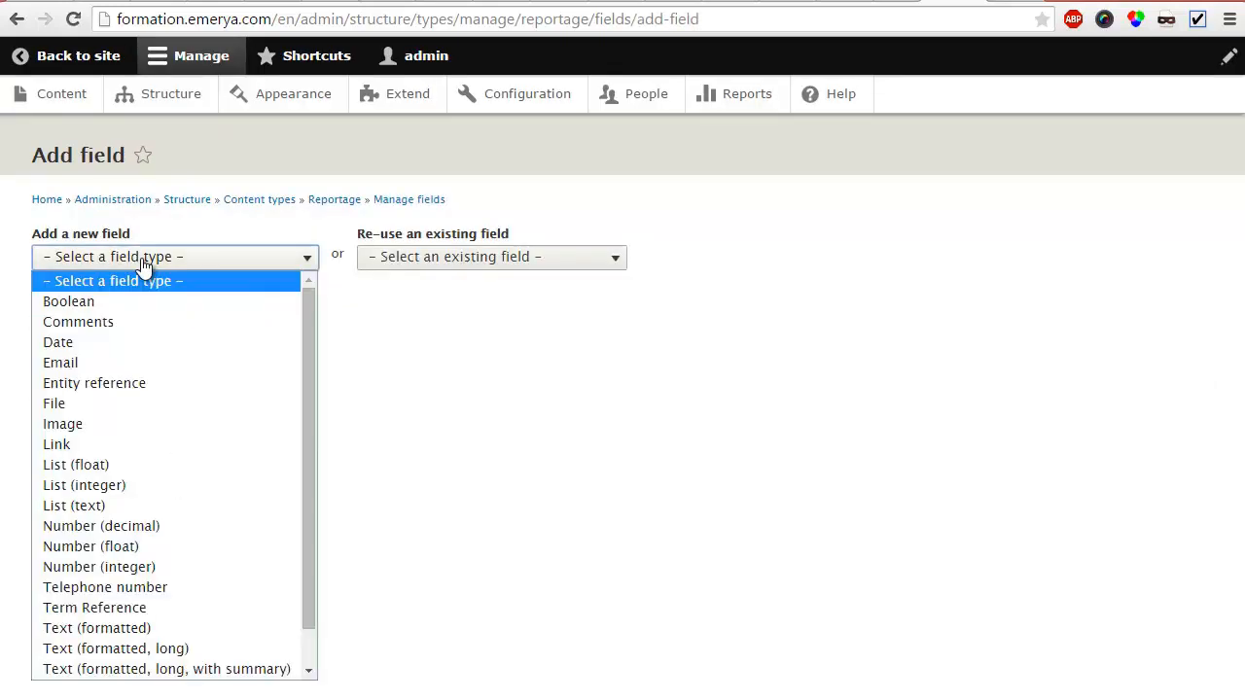
{"action": "left_click", "coordinate": [160, 444]}
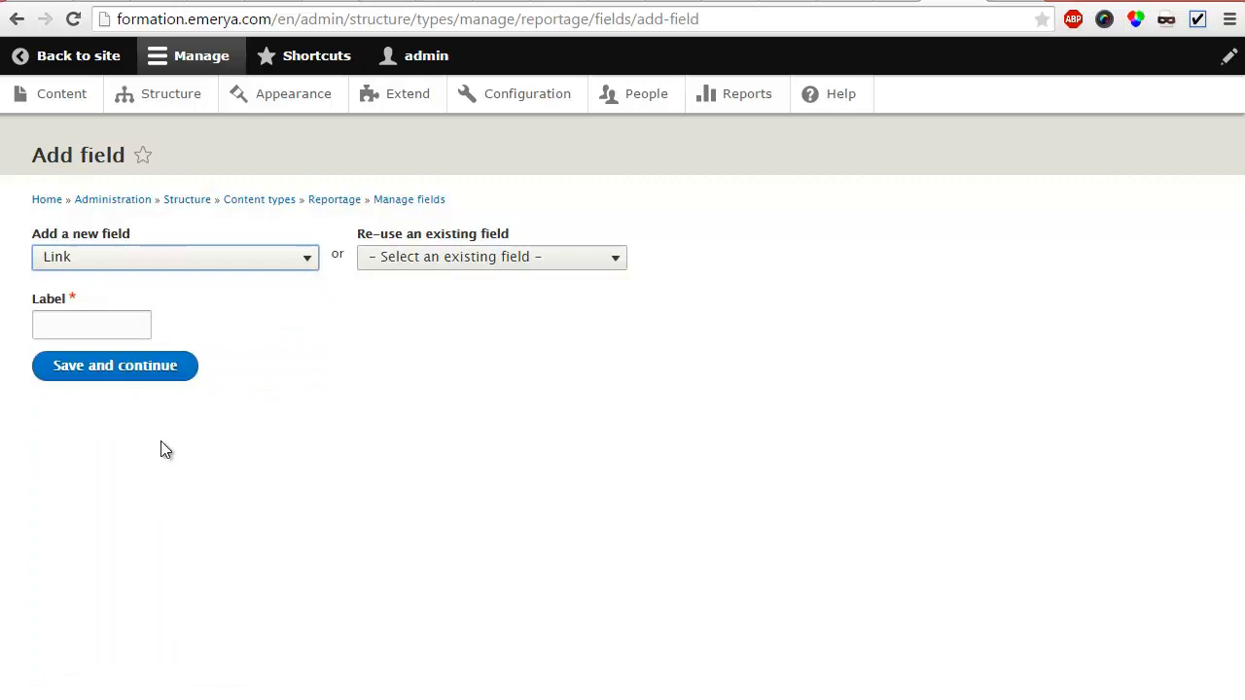
{"action": "left_click", "coordinate": [114, 327]}
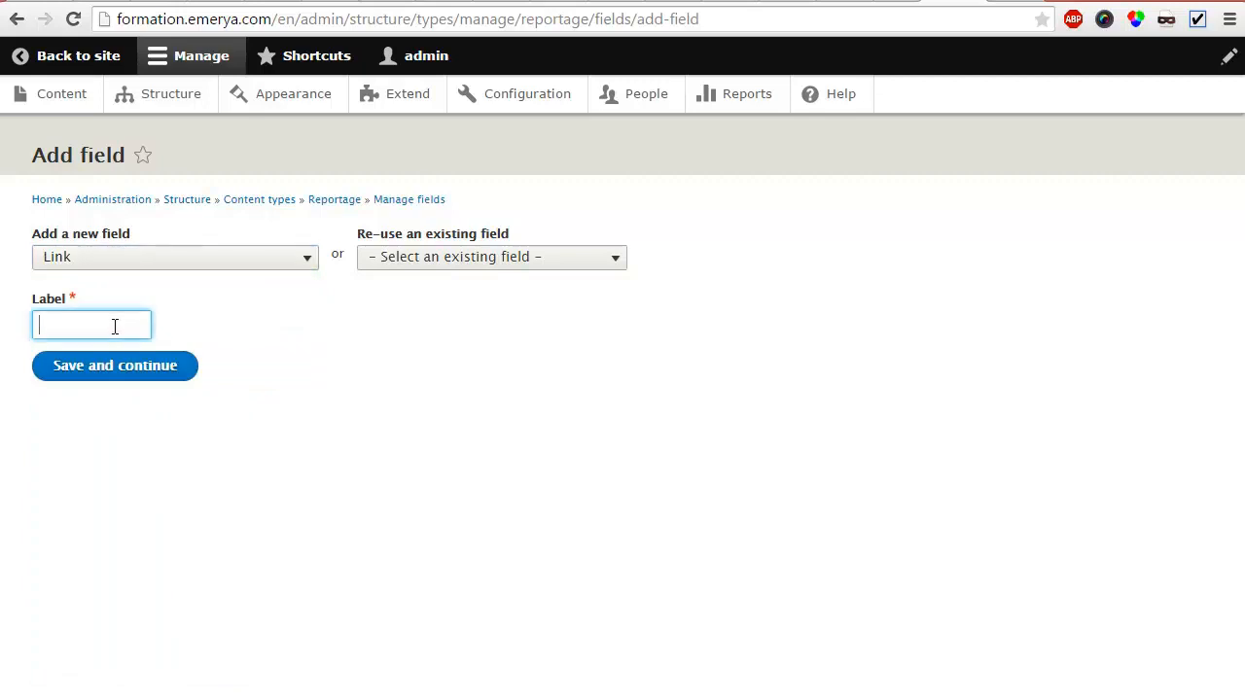
{"action": "type", "text": "Sources du reportage"}
{"action": "left_click", "coordinate": [130, 368]}
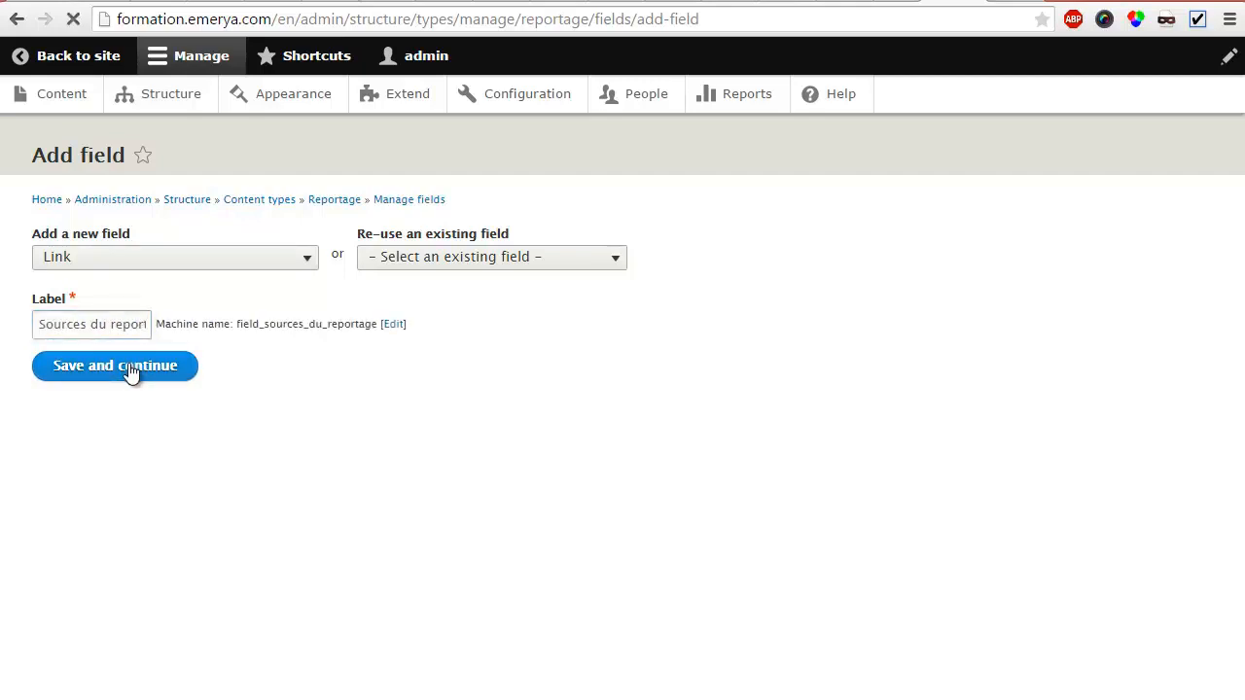
Set the Sources du reportage field's allowed number of values to Unlimited and save the field settings.
{"action": "double_click", "coordinate": [139, 364]}
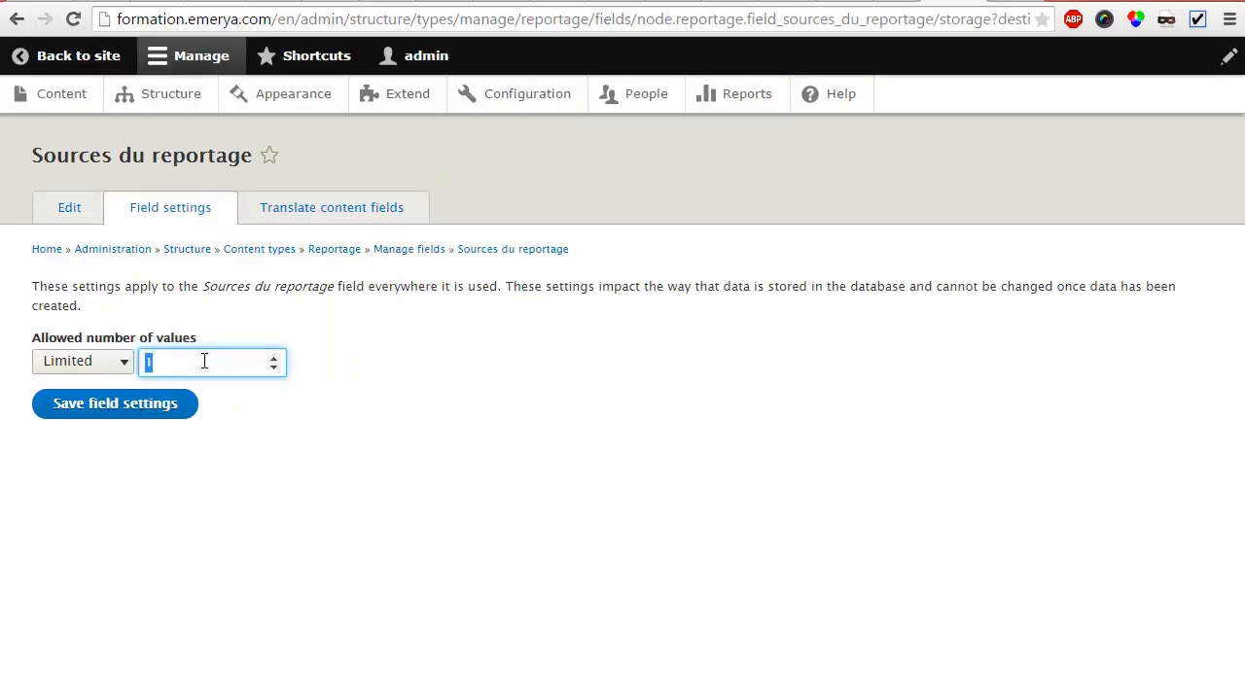
{"action": "left_click", "coordinate": [113, 368]}
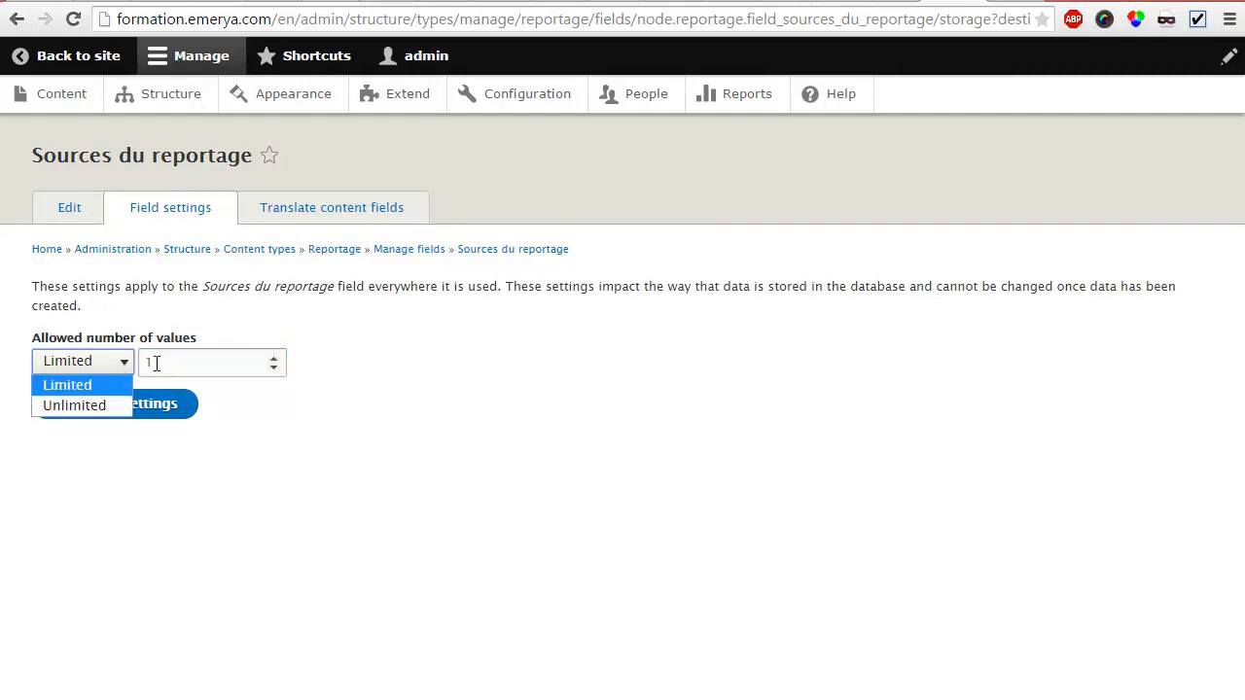
{"action": "left_click", "coordinate": [141, 362]}
{"action": "left_click", "coordinate": [115, 368]}
{"action": "left_click", "coordinate": [97, 401]}
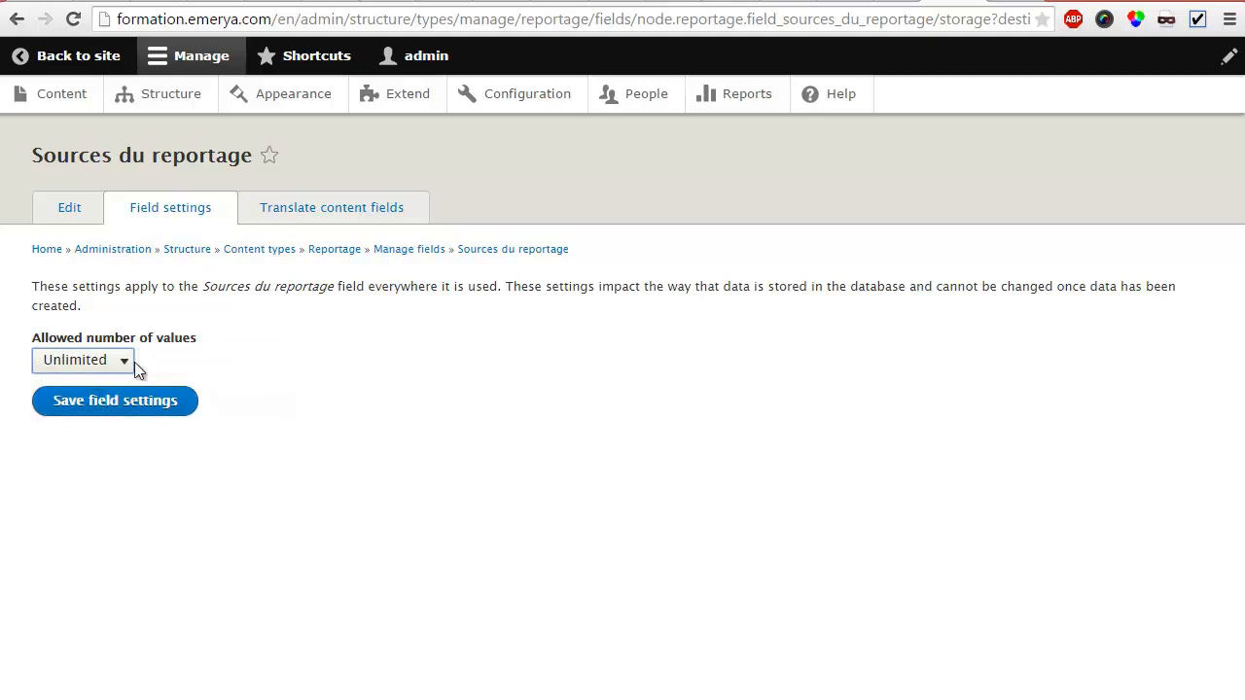
{"action": "left_click", "coordinate": [131, 412]}
{"action": "left_click", "coordinate": [141, 410]}
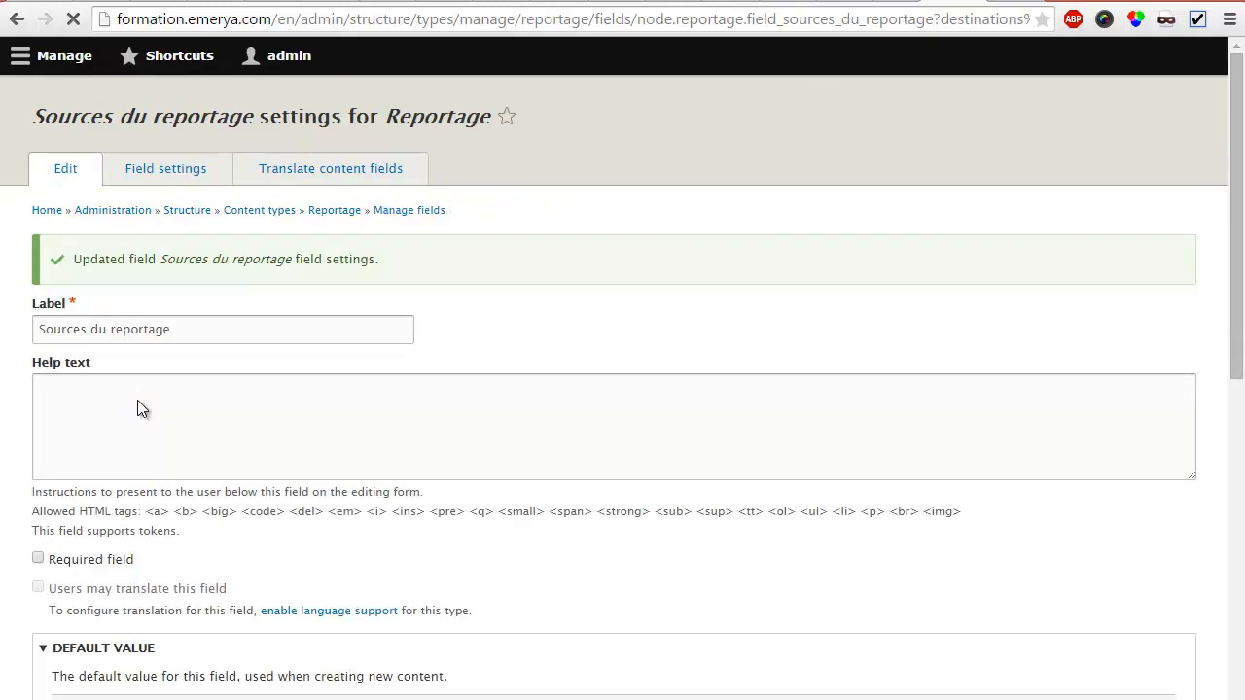
Add another empty item to the default values of the Sources du reportage field.
{"action": "scroll", "coordinate": [145, 321], "scroll_direction": "down", "scroll_amount": 4}
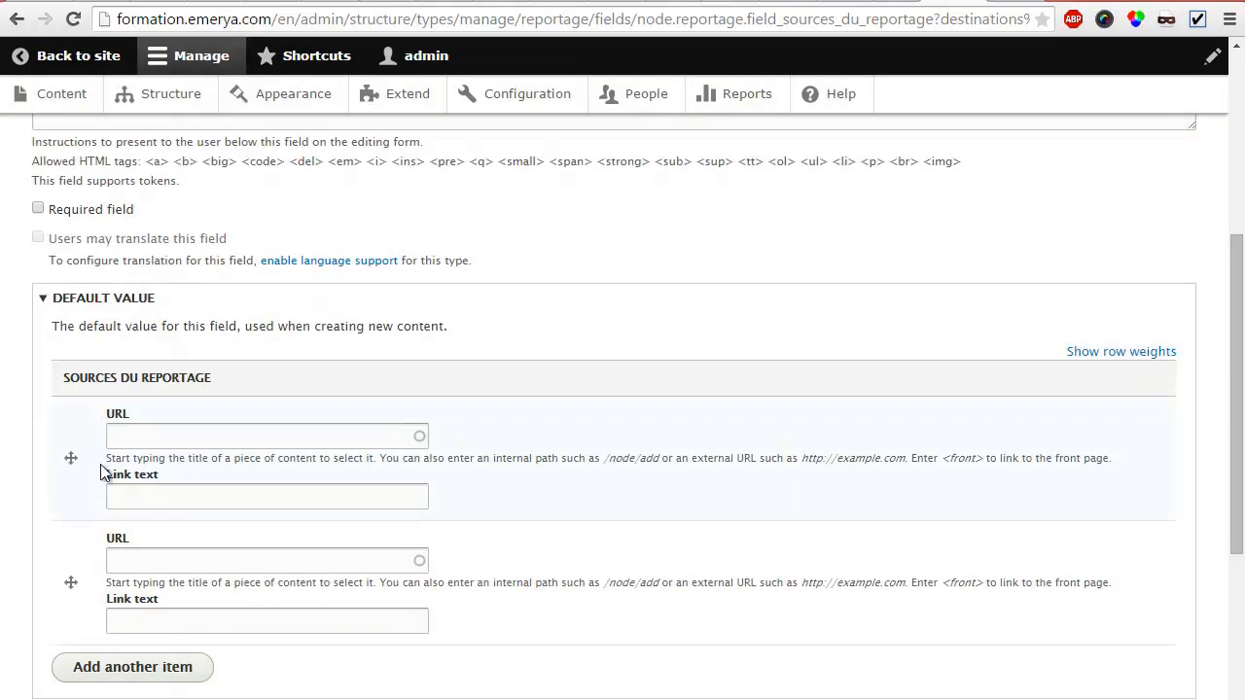
{"action": "scroll", "coordinate": [99, 317], "scroll_direction": "down", "scroll_amount": 1}
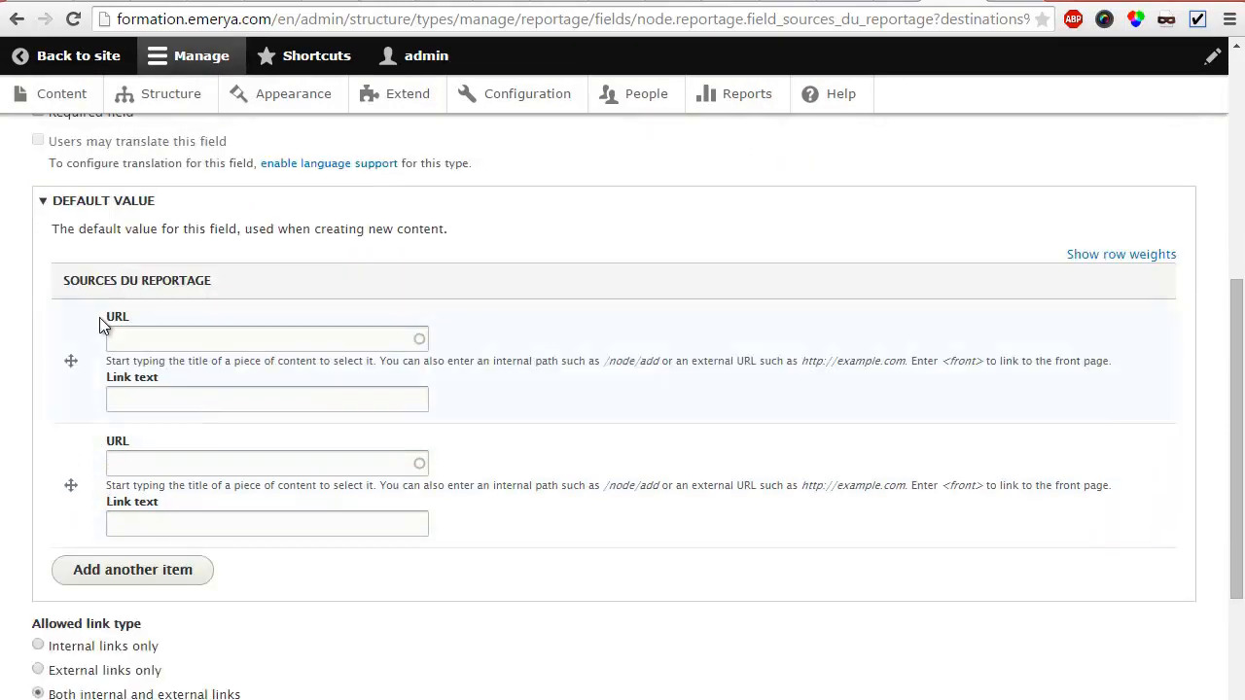
{"action": "scroll", "coordinate": [99, 317], "scroll_direction": "down", "scroll_amount": 2}
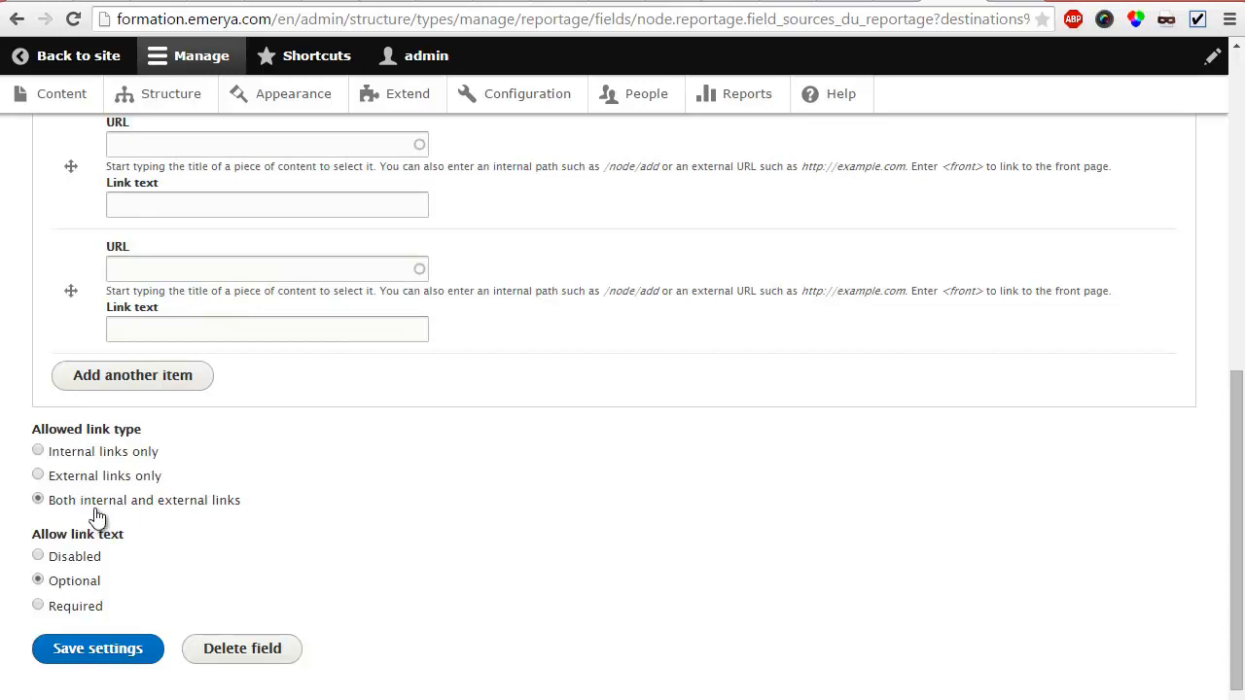
{"action": "scroll", "coordinate": [94, 500], "scroll_direction": "up", "scroll_amount": 3}
{"action": "scroll", "coordinate": [97, 467], "scroll_direction": "up", "scroll_amount": 1}
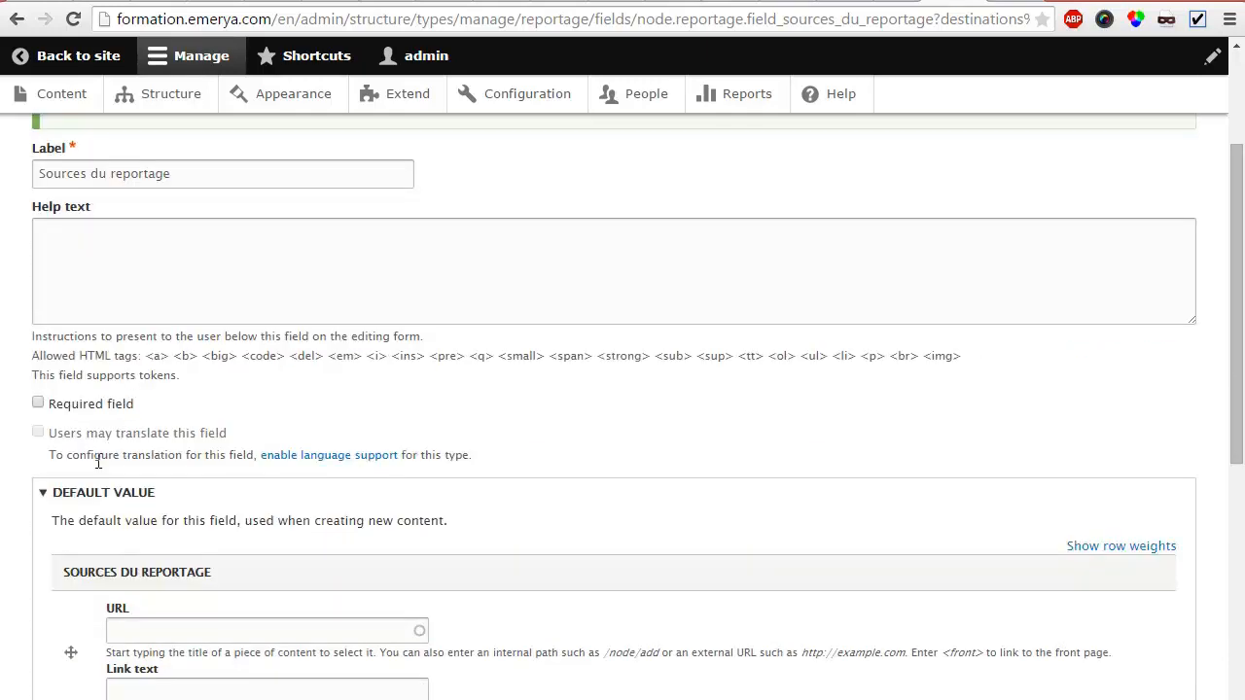
{"action": "scroll", "coordinate": [98, 463], "scroll_direction": "down", "scroll_amount": 4}
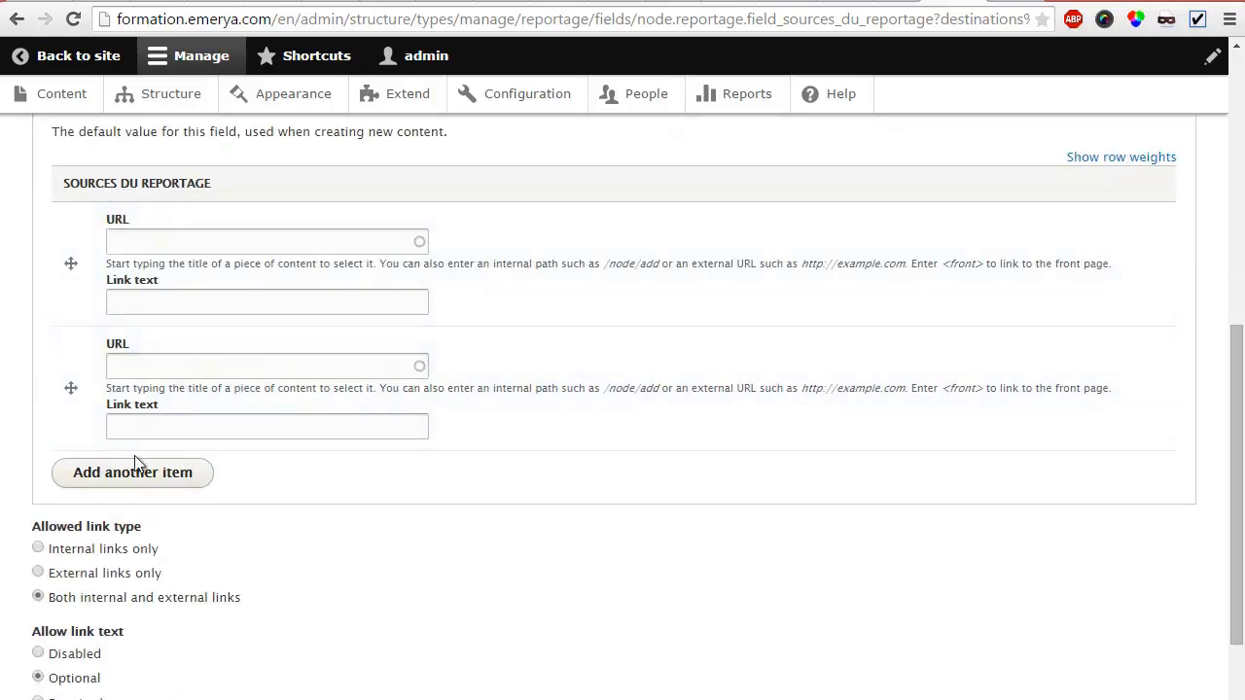
{"action": "scroll", "coordinate": [178, 423], "scroll_direction": "down", "scroll_amount": 1}
{"action": "left_click", "coordinate": [162, 376]}
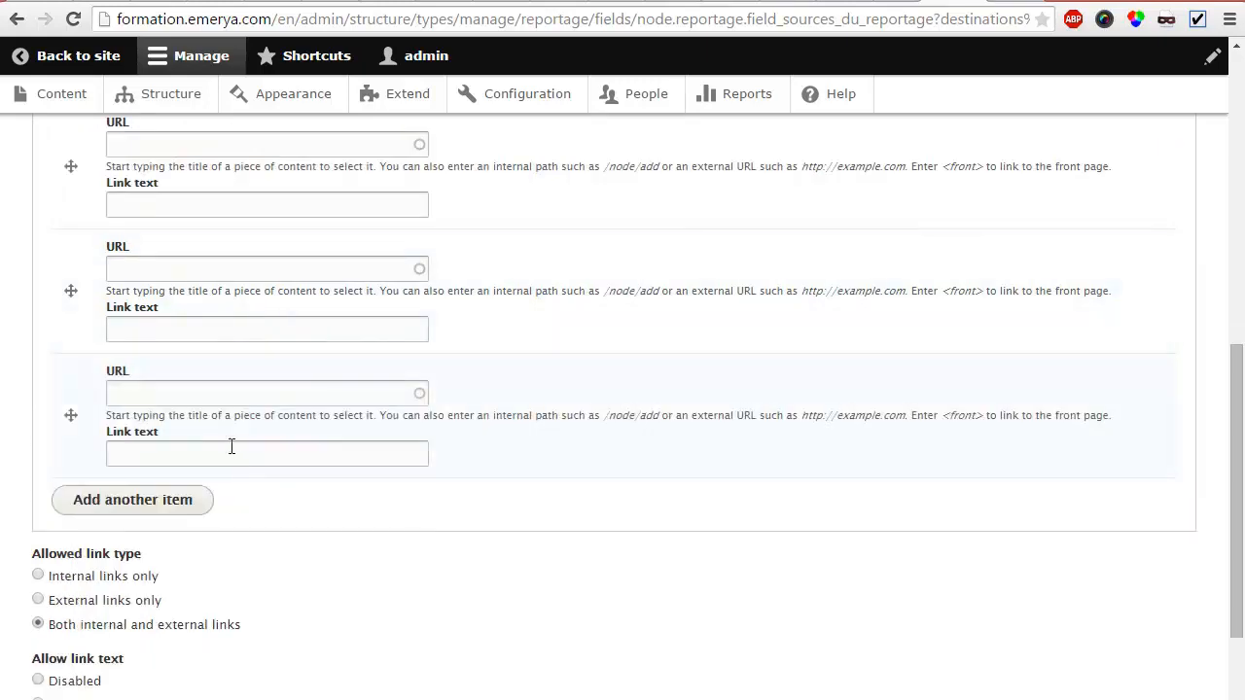
Make the link text required and restrict the allowed link type to external links only.
{"action": "scroll", "coordinate": [233, 457], "scroll_direction": "down", "scroll_amount": 2}
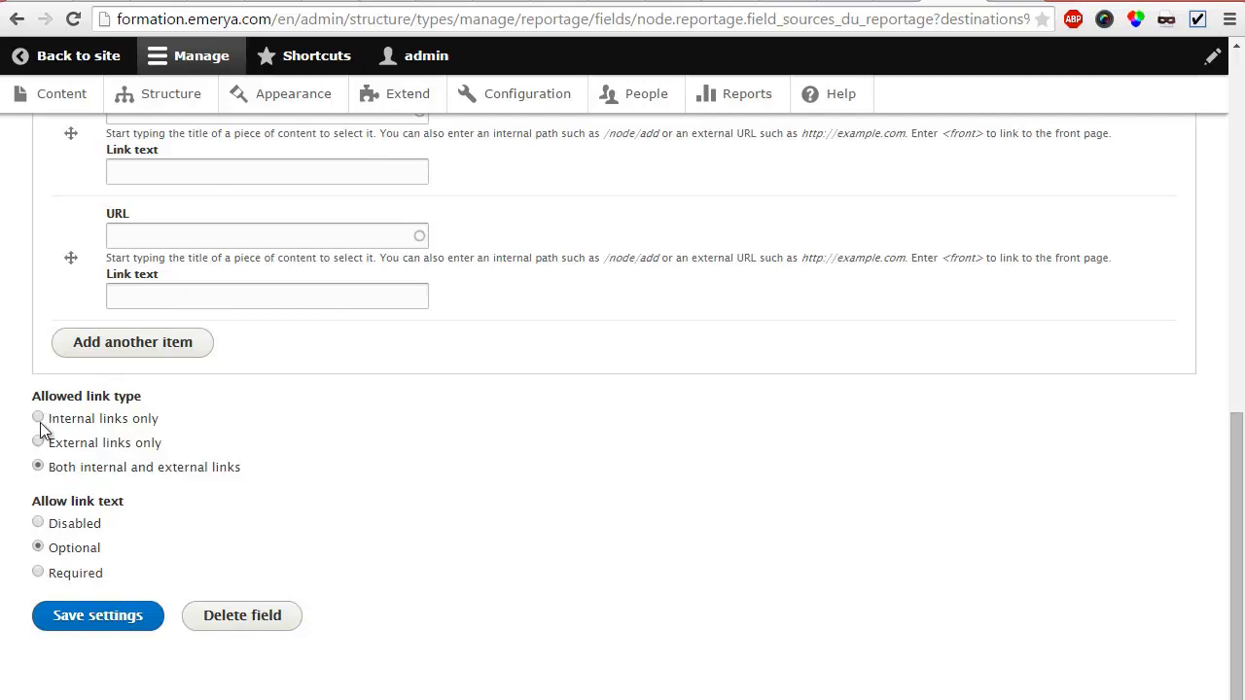
{"action": "scroll", "coordinate": [41, 429], "scroll_direction": "up", "scroll_amount": 1}
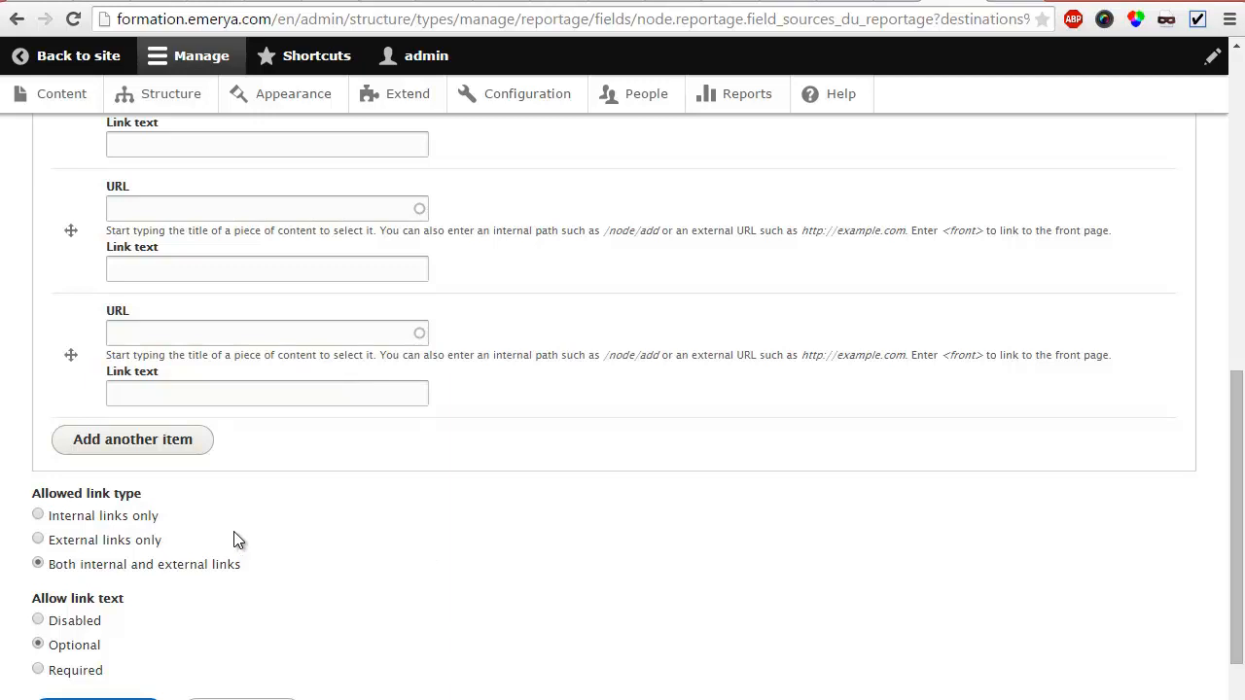
{"action": "scroll", "coordinate": [246, 493], "scroll_direction": "down", "scroll_amount": 1}
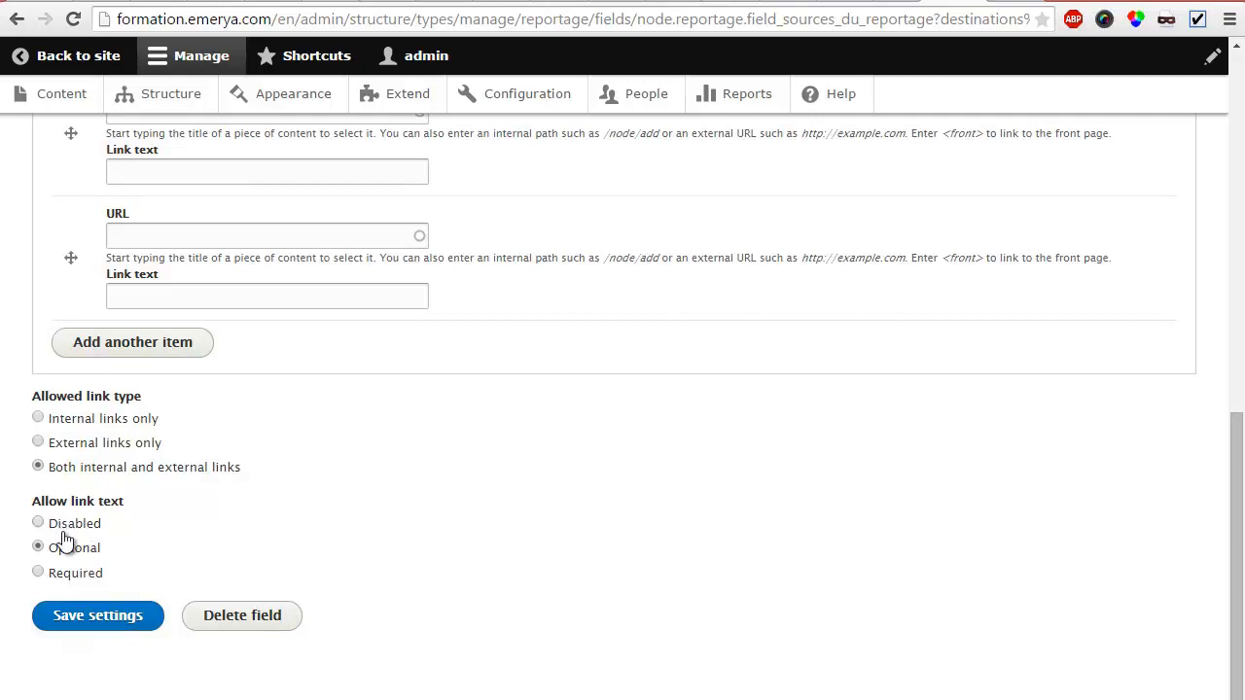
{"action": "left_click", "coordinate": [168, 294]}
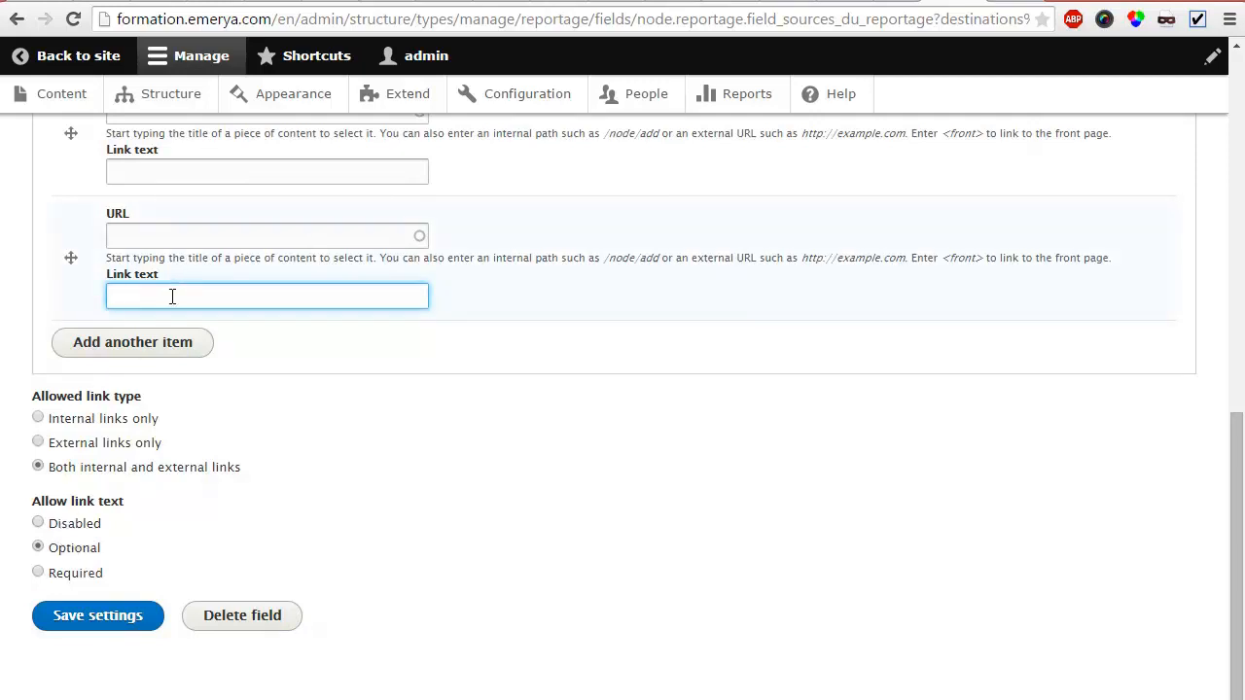
{"action": "left_click", "coordinate": [74, 578]}
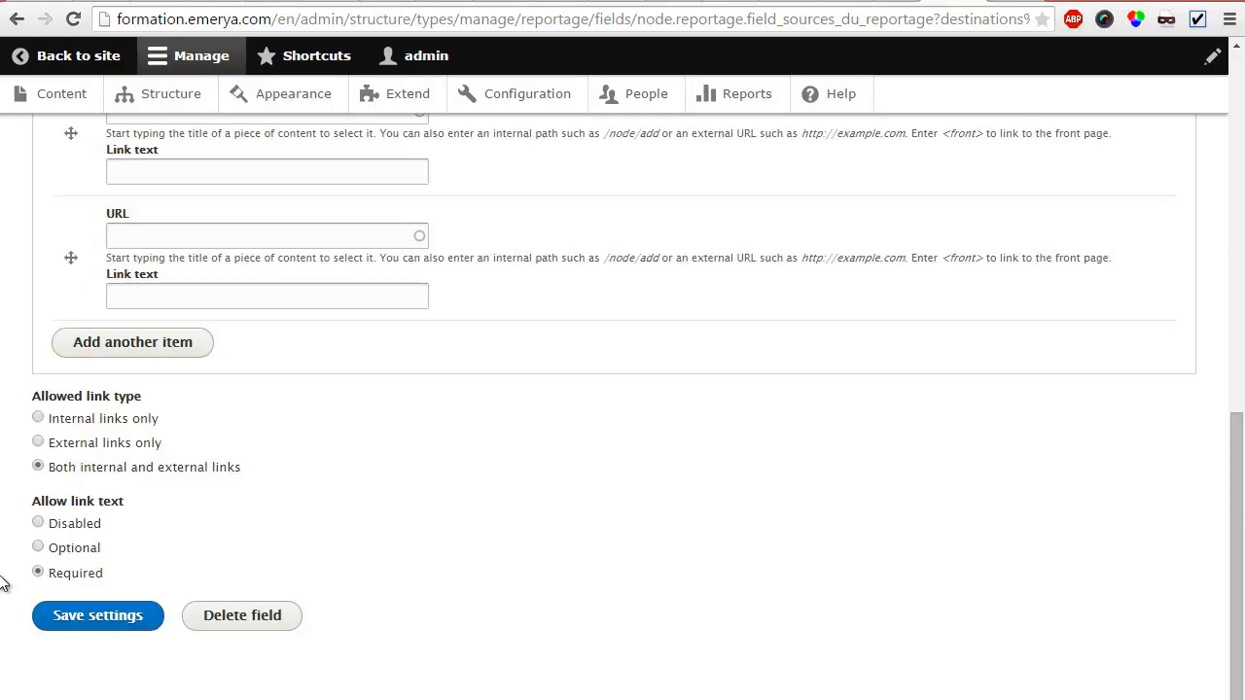
{"action": "left_click", "coordinate": [38, 443]}
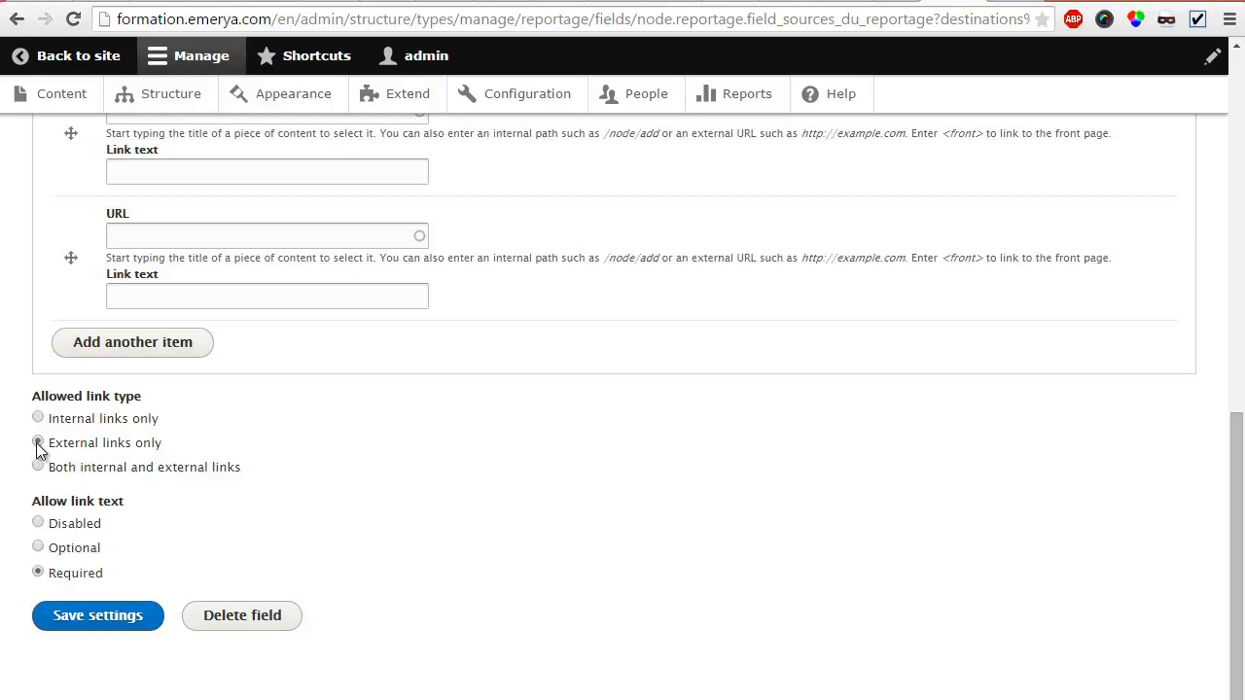
Save the Sources du reportage field settings and review the Reportage field list.
{"action": "left_click", "coordinate": [103, 622]}
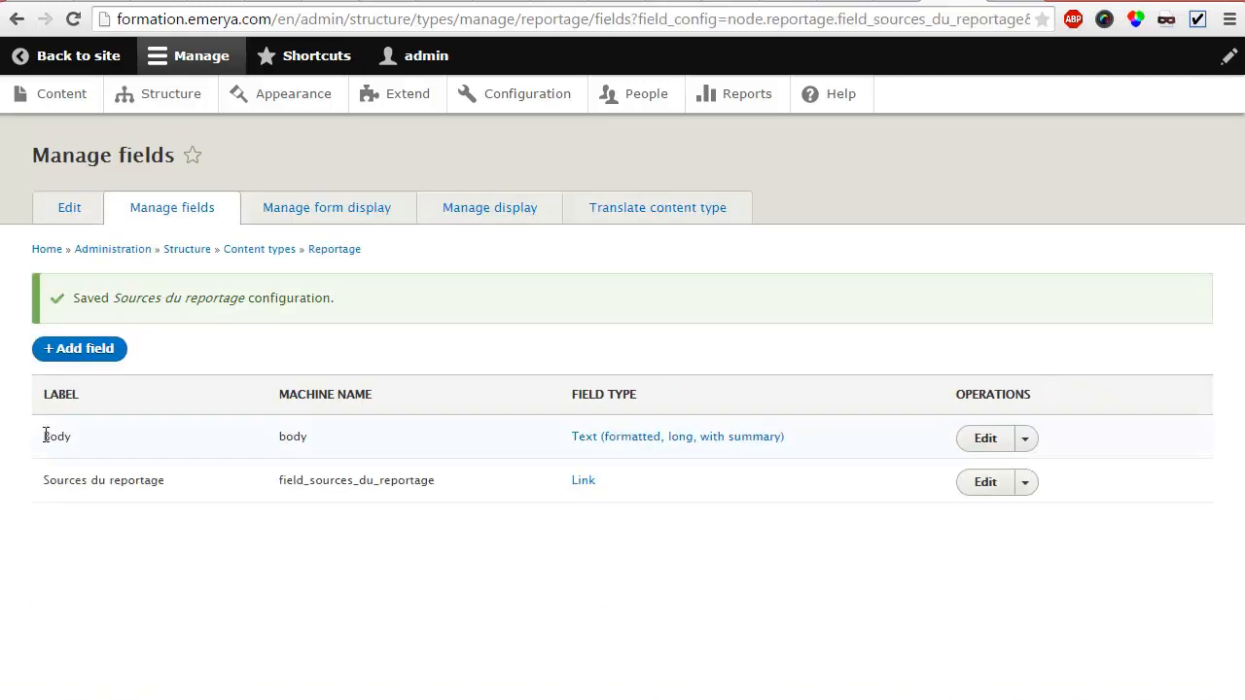
{"action": "left_click_drag", "start_coordinate": [45, 432], "coordinate": [305, 431]}
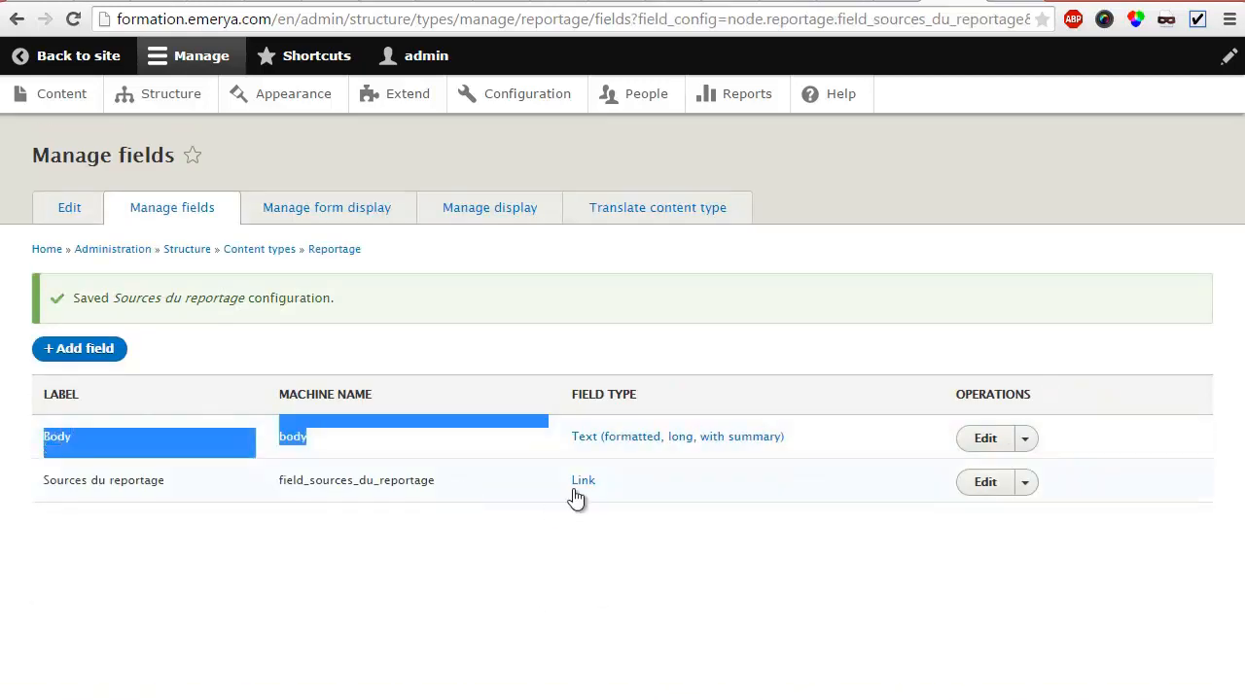
{"action": "left_click", "coordinate": [537, 439]}
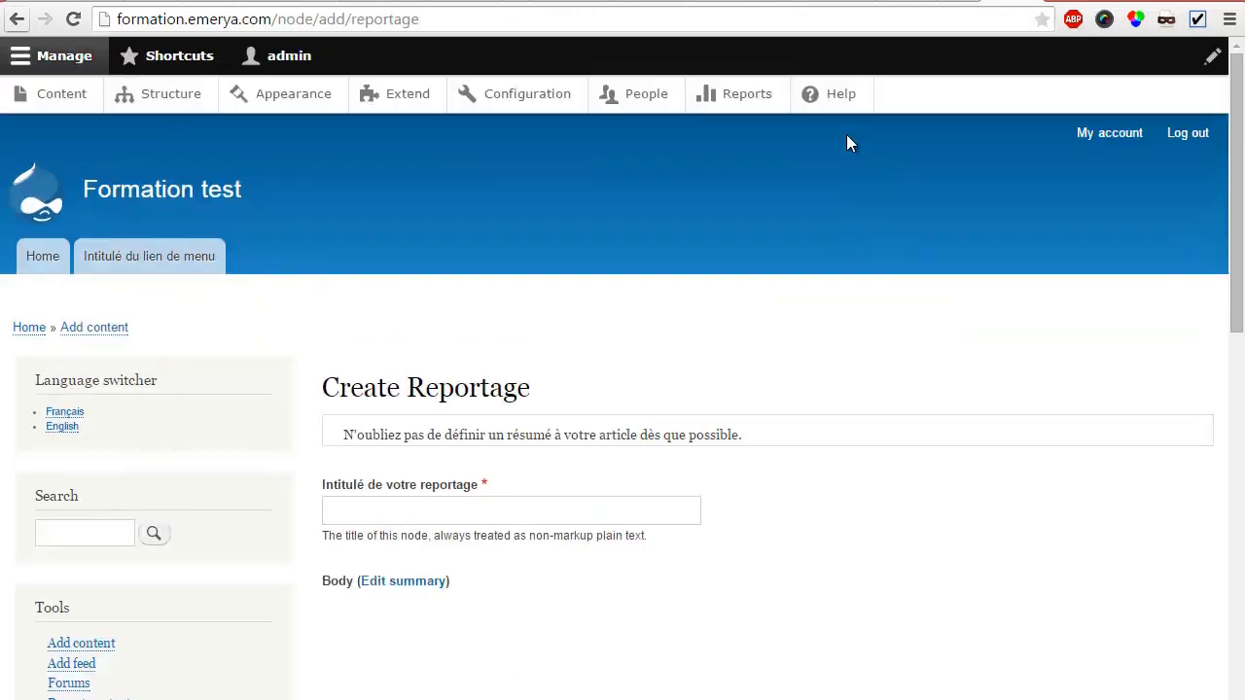
Examine the body editor, text format options and summary field on the Create Reportage form.
{"action": "scroll", "coordinate": [823, 171], "scroll_direction": "down", "scroll_amount": 4}
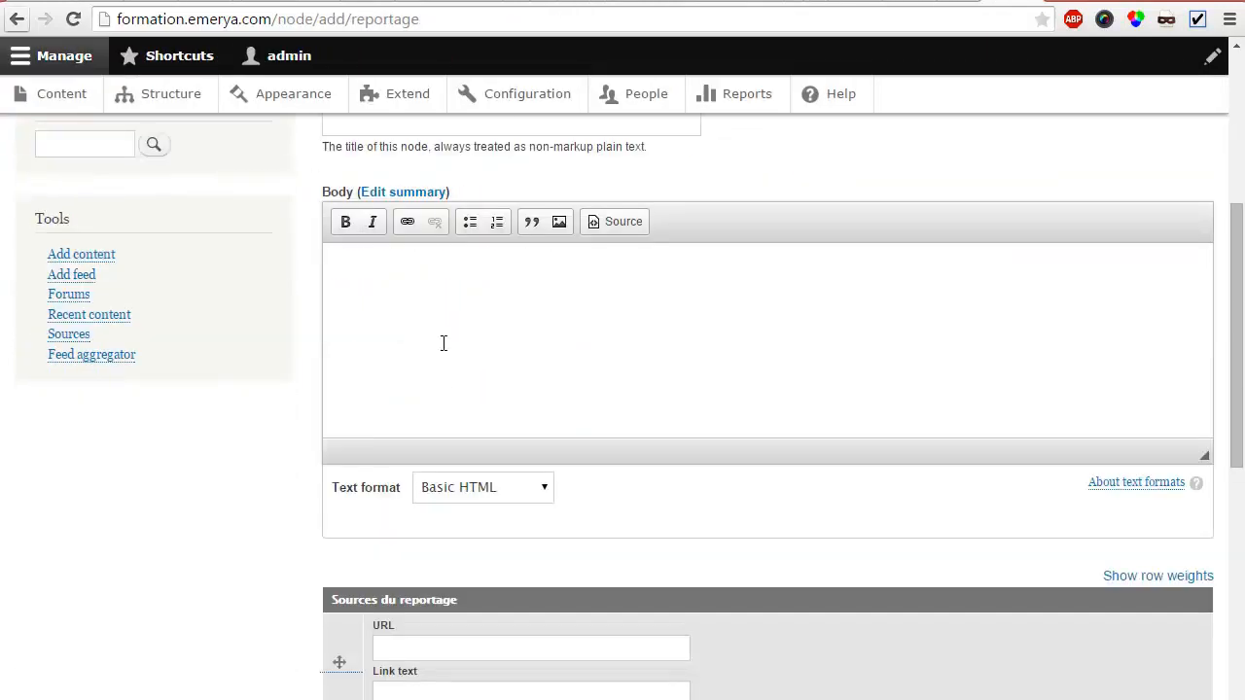
{"action": "left_click", "coordinate": [529, 322]}
{"action": "left_click", "coordinate": [520, 486]}
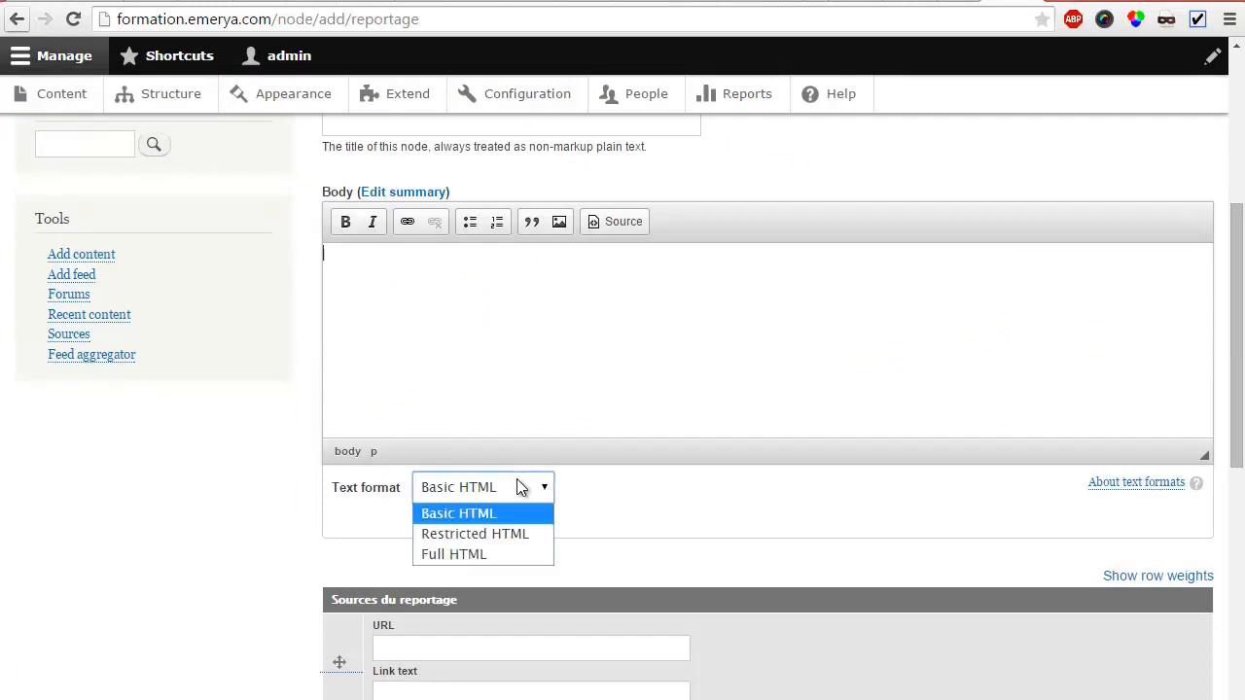
{"action": "left_click", "coordinate": [507, 363]}
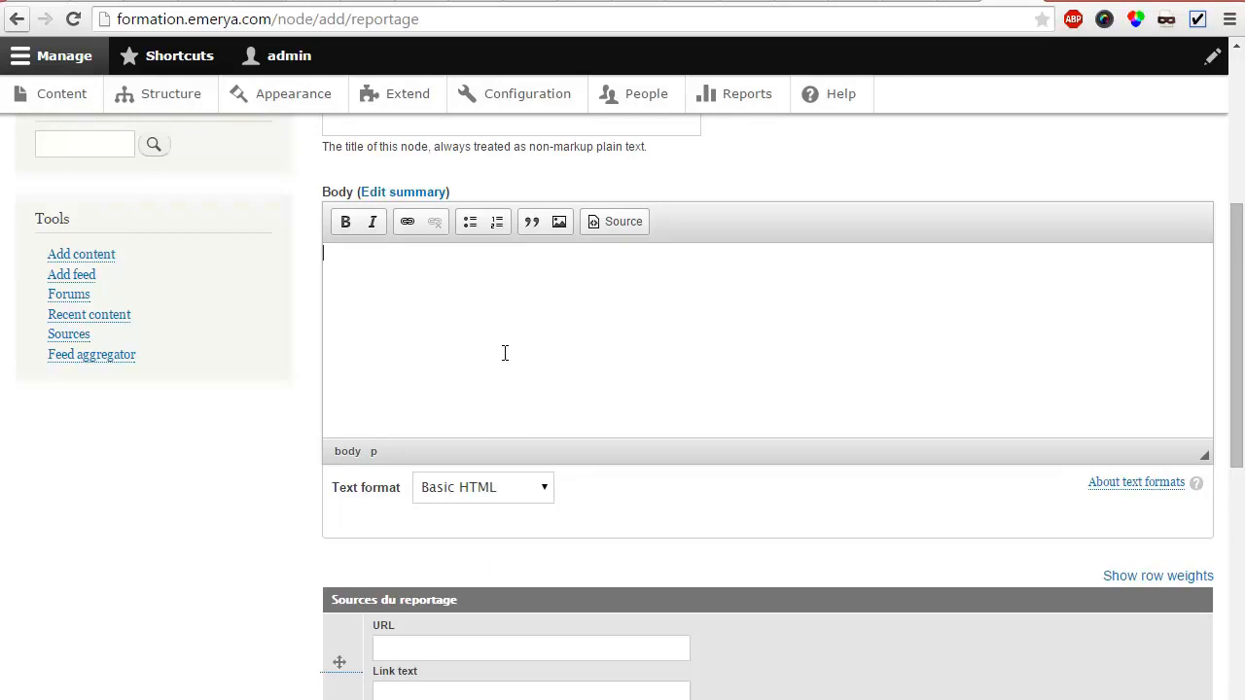
{"action": "scroll", "coordinate": [502, 352], "scroll_direction": "up", "scroll_amount": 1}
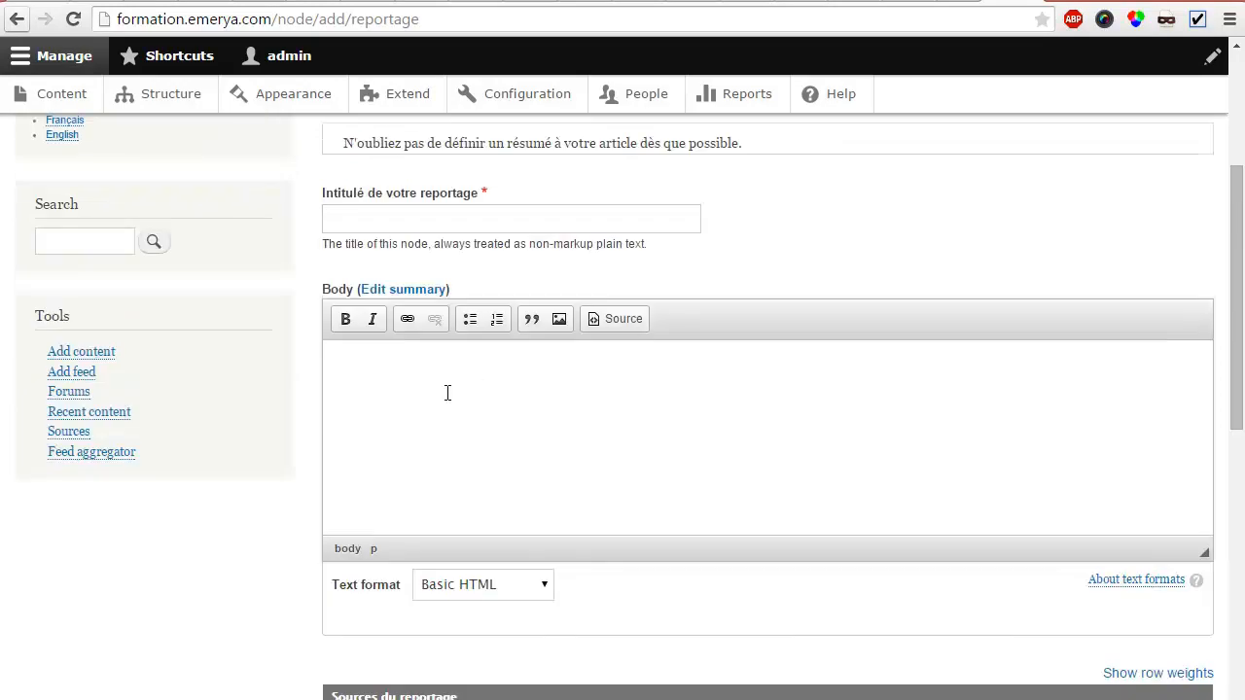
{"action": "left_click", "coordinate": [385, 297]}
{"action": "left_click", "coordinate": [355, 341]}
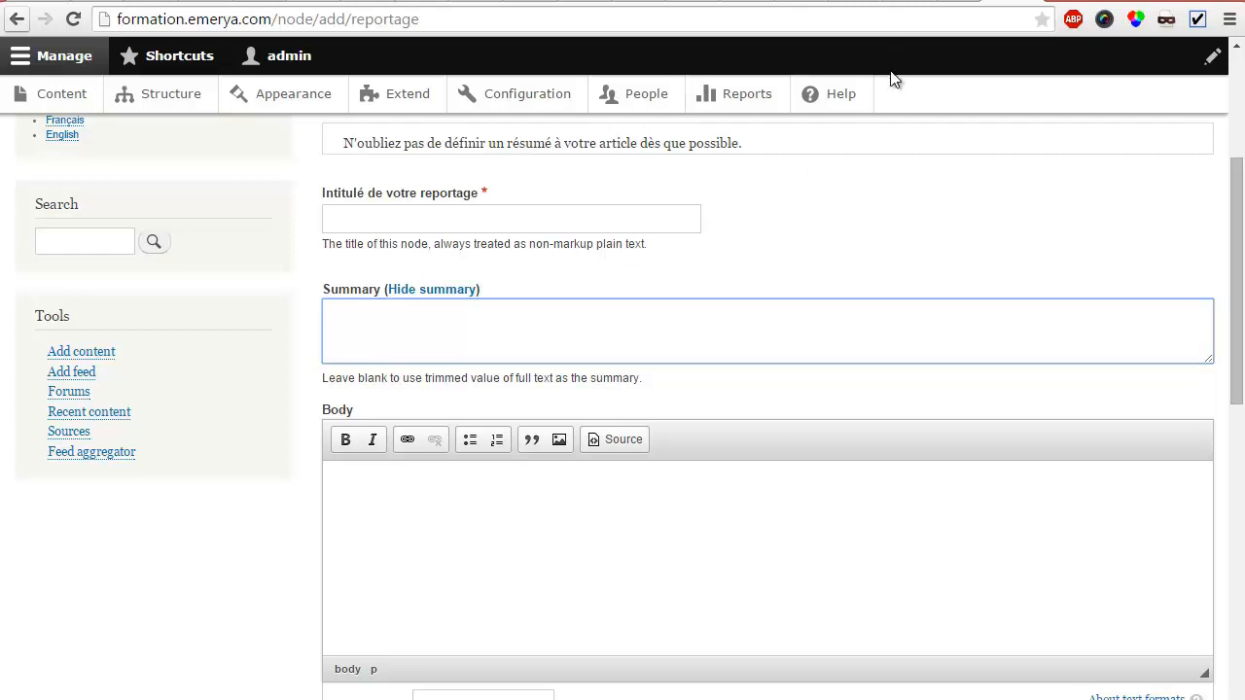
Start adding a new Entity reference field to the Reportage content type.
{"action": "left_click", "coordinate": [17, 19]}
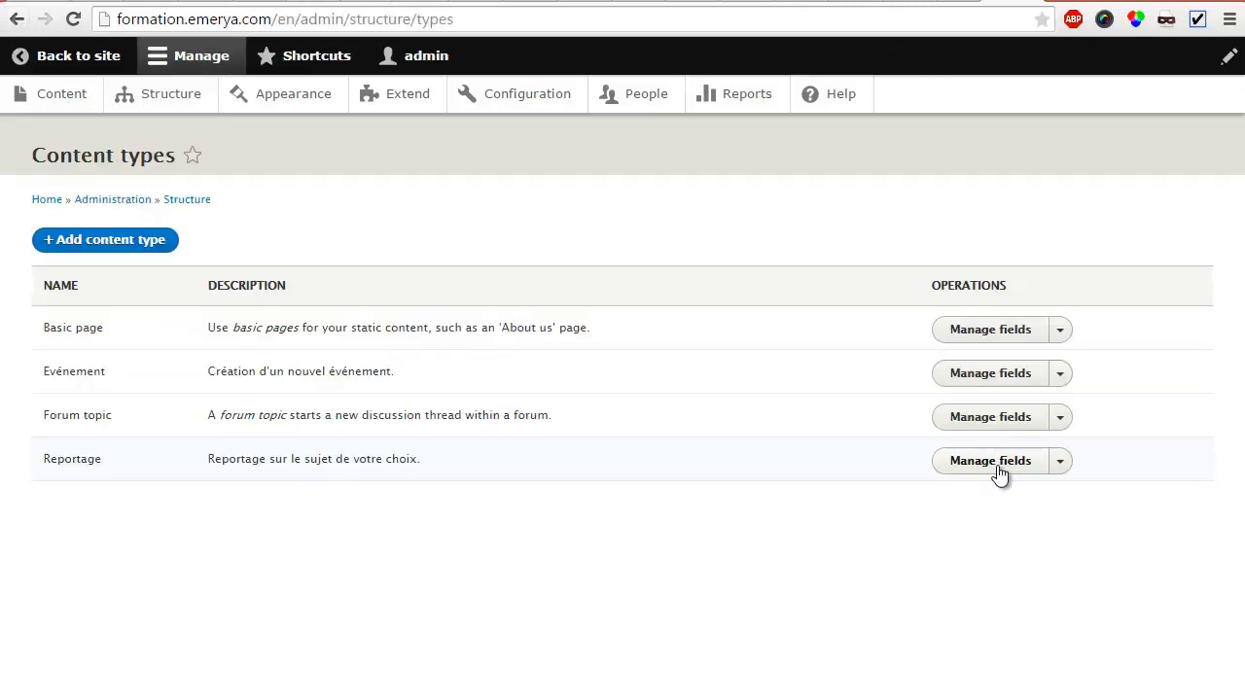
{"action": "left_click", "coordinate": [999, 462]}
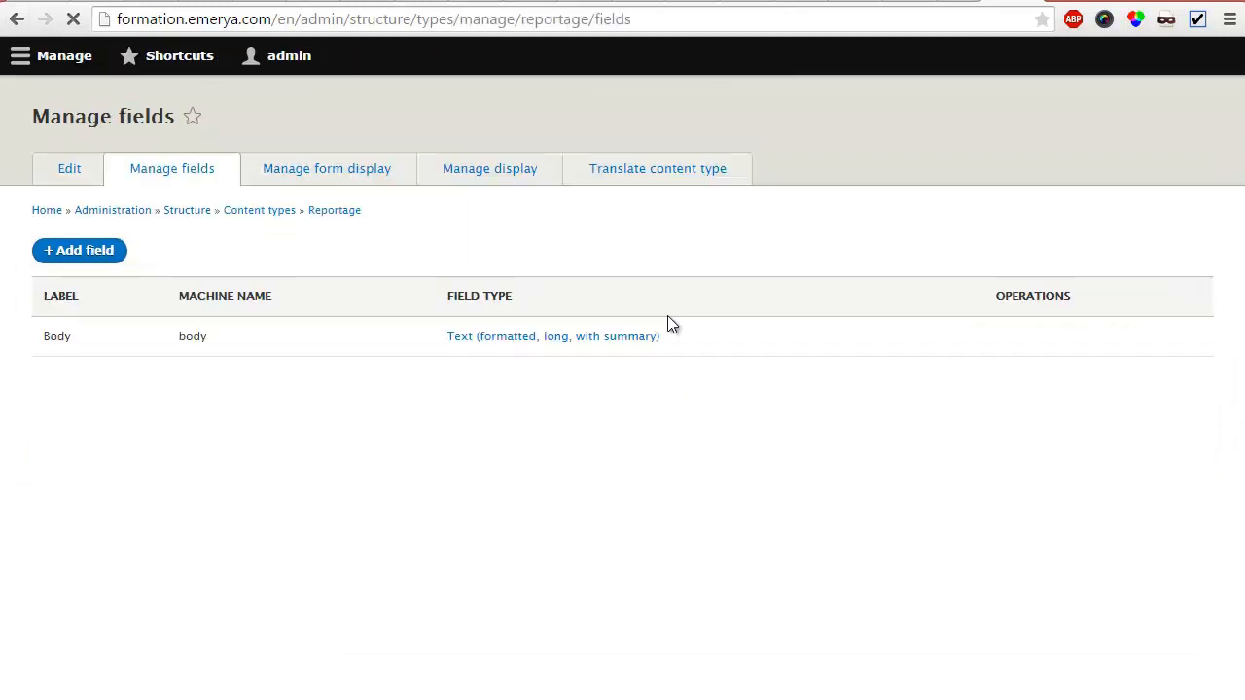
{"action": "left_click", "coordinate": [49, 289]}
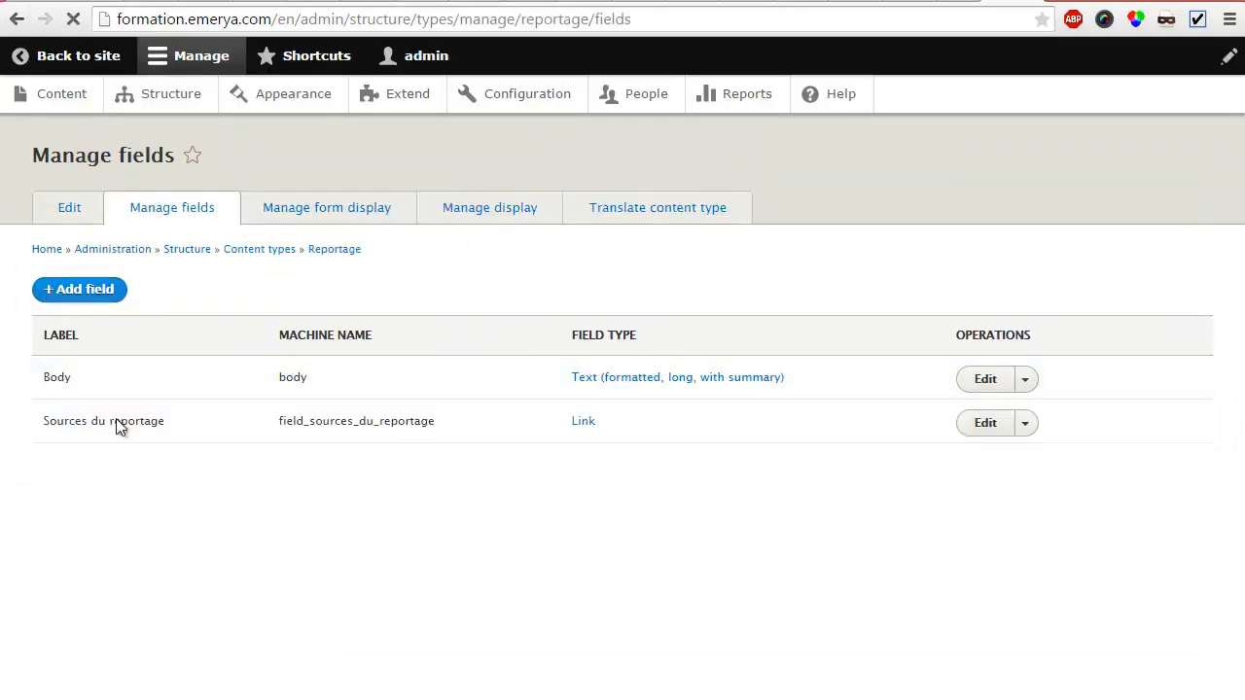
{"action": "left_click", "coordinate": [277, 259]}
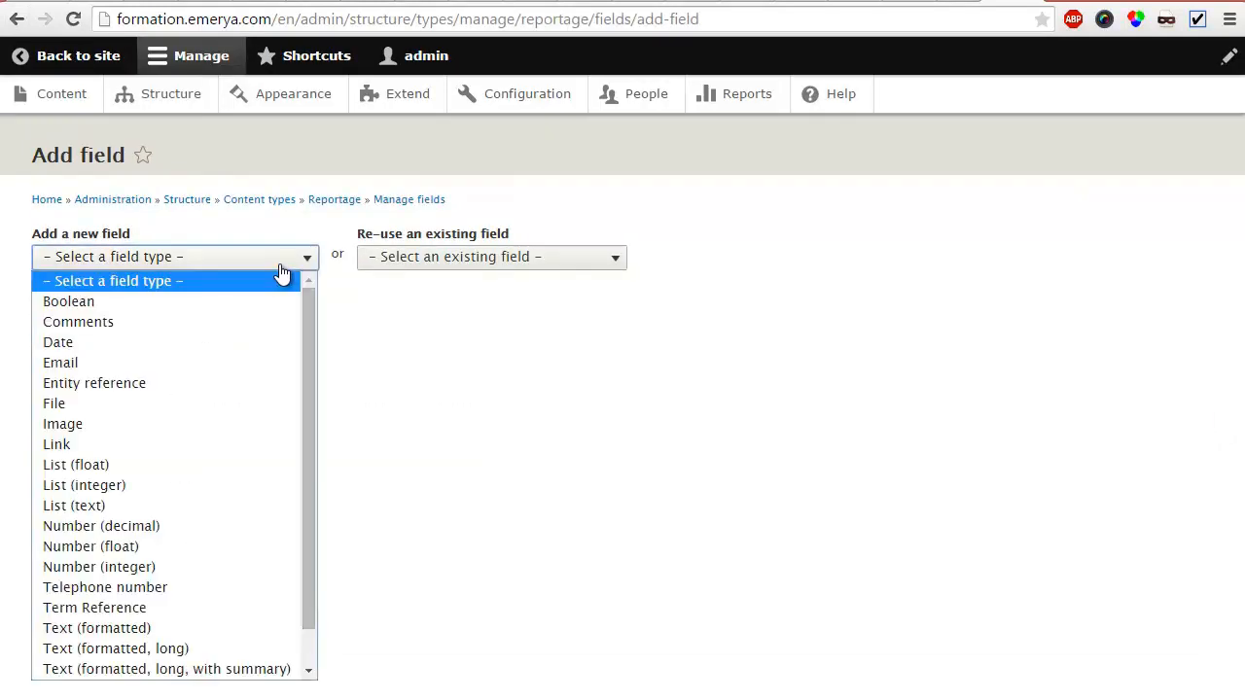
{"action": "left_click", "coordinate": [204, 382]}
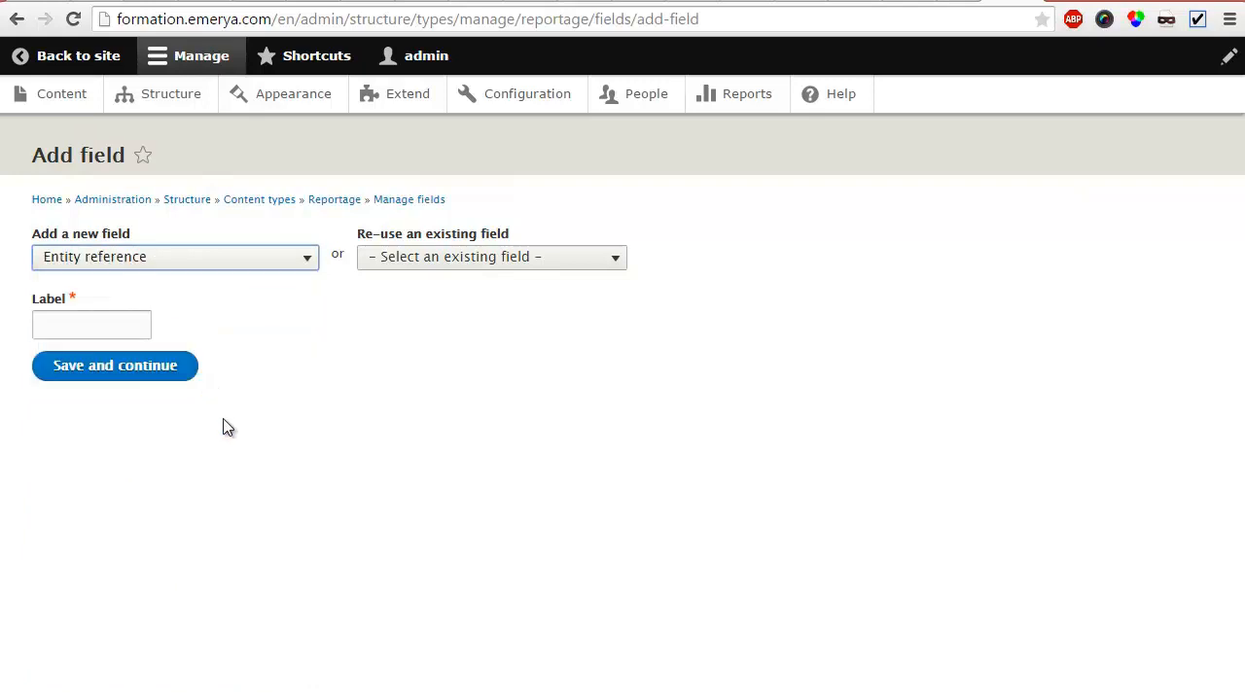
{"action": "left_click", "coordinate": [75, 323]}
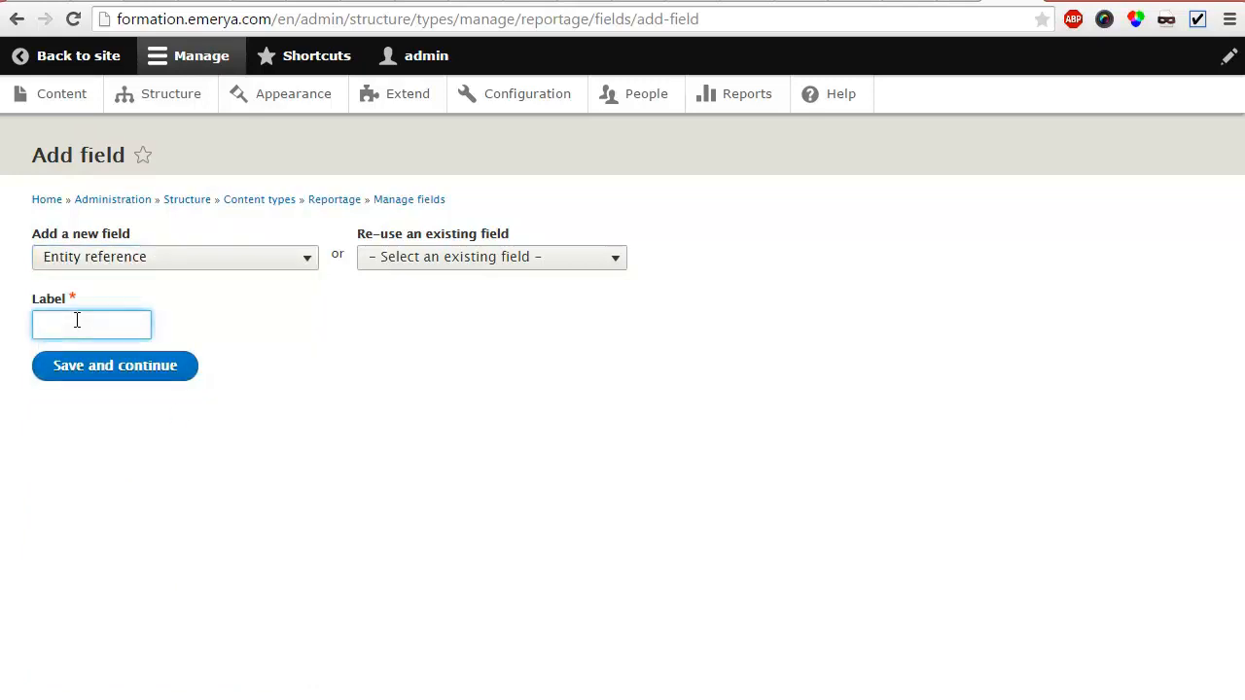
{"action": "type", "text": "Article"}
{"action": "key", "text": "BackSpace"}
{"action": "key", "text": "BackSpace"}
{"action": "key", "text": "BackSpace"}
{"action": "key", "text": "BackSpace"}
{"action": "key", "text": "BackSpace"}
{"action": "key", "text": "BackSpace"}
{"action": "key", "text": "BackSpace"}
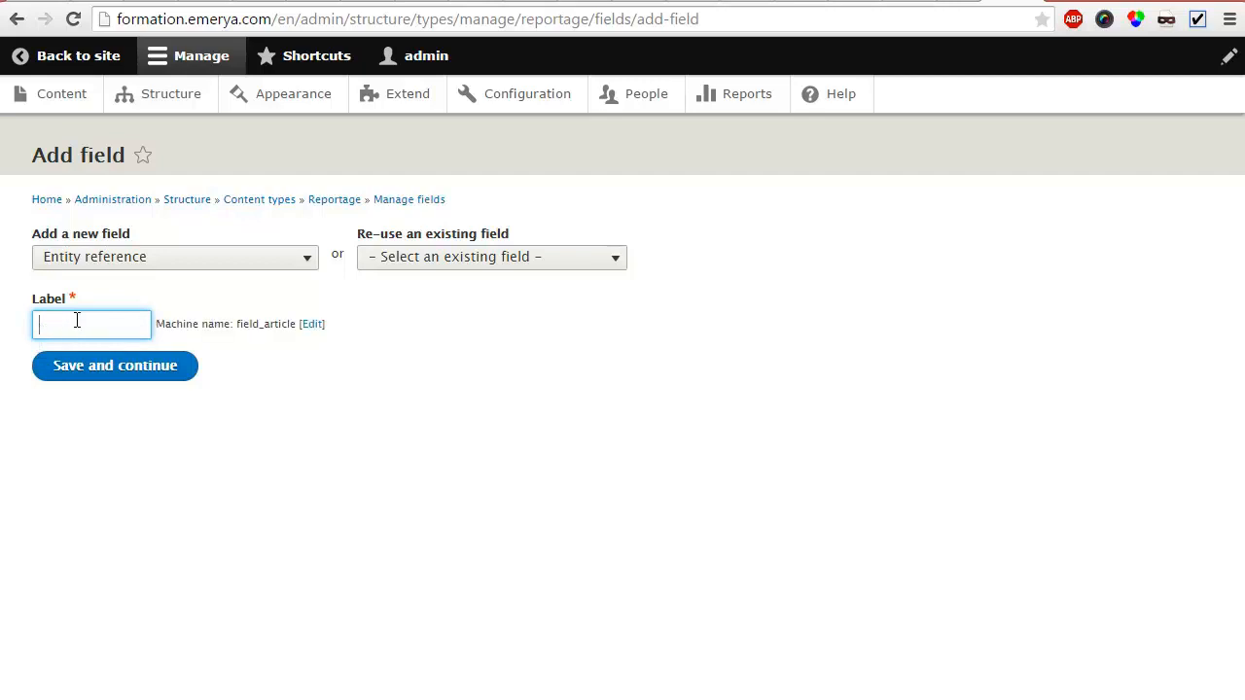
Label the new Entity reference field "Reportages liés" and continue to its field settings.
{"action": "type", "text": "Reportages liés"}
{"action": "left_click", "coordinate": [83, 385]}
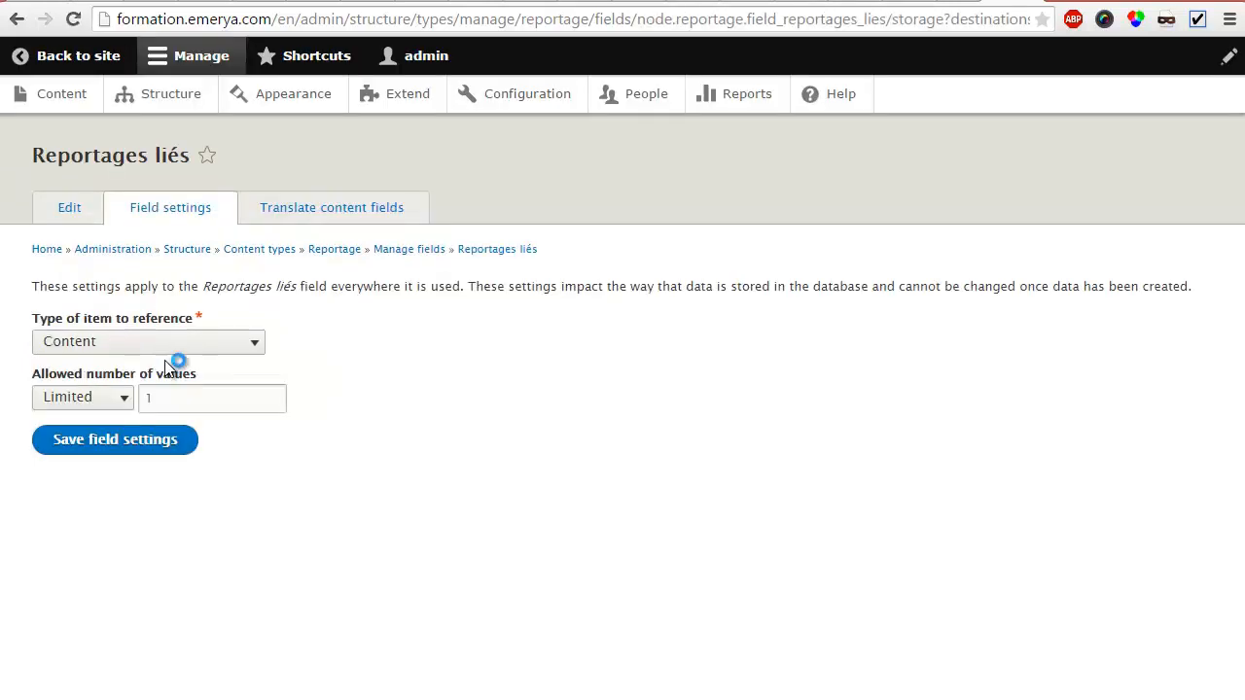
Keep Content as the type of item to reference, set the allowed number of values to Unlimited, and save the field settings.
{"action": "left_click", "coordinate": [258, 348]}
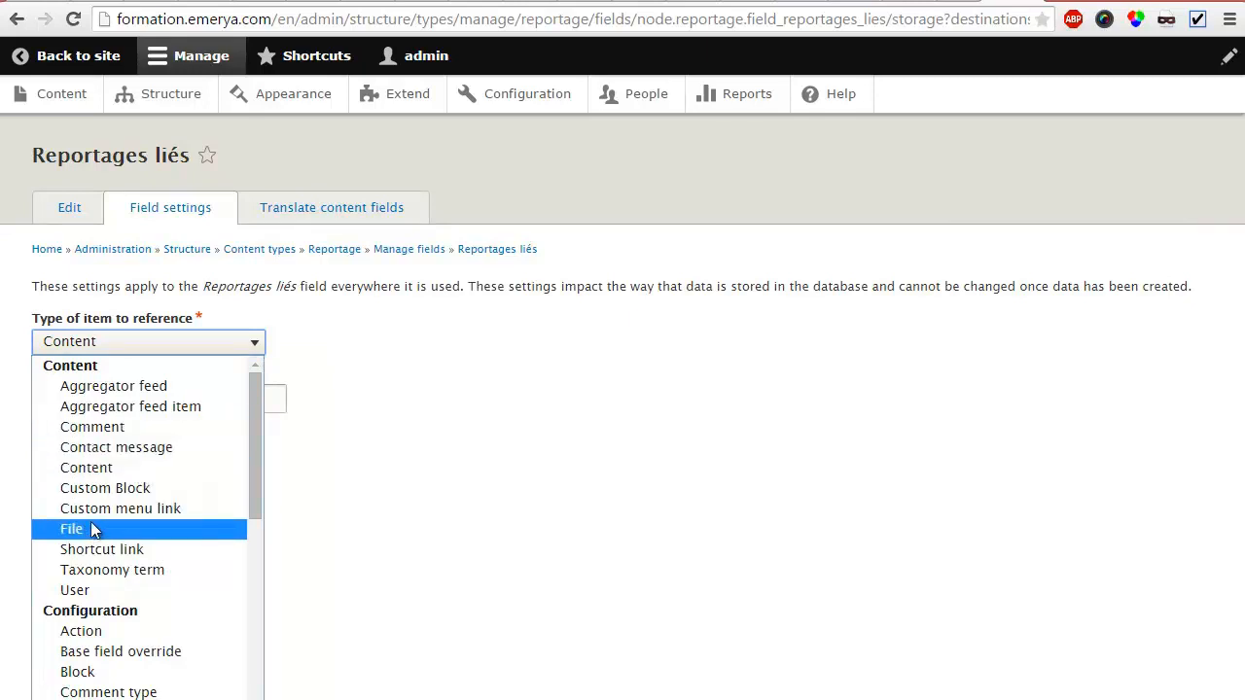
{"action": "left_click_drag", "start_coordinate": [252, 442], "coordinate": [256, 414]}
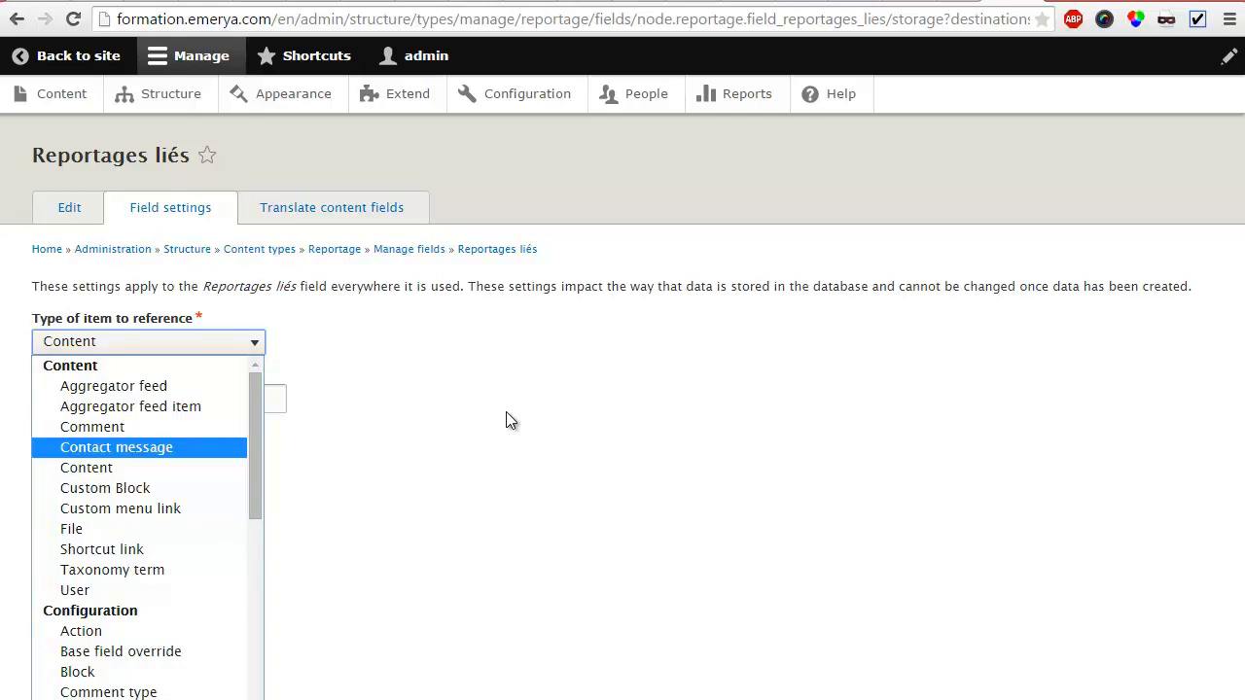
{"action": "left_click", "coordinate": [491, 433]}
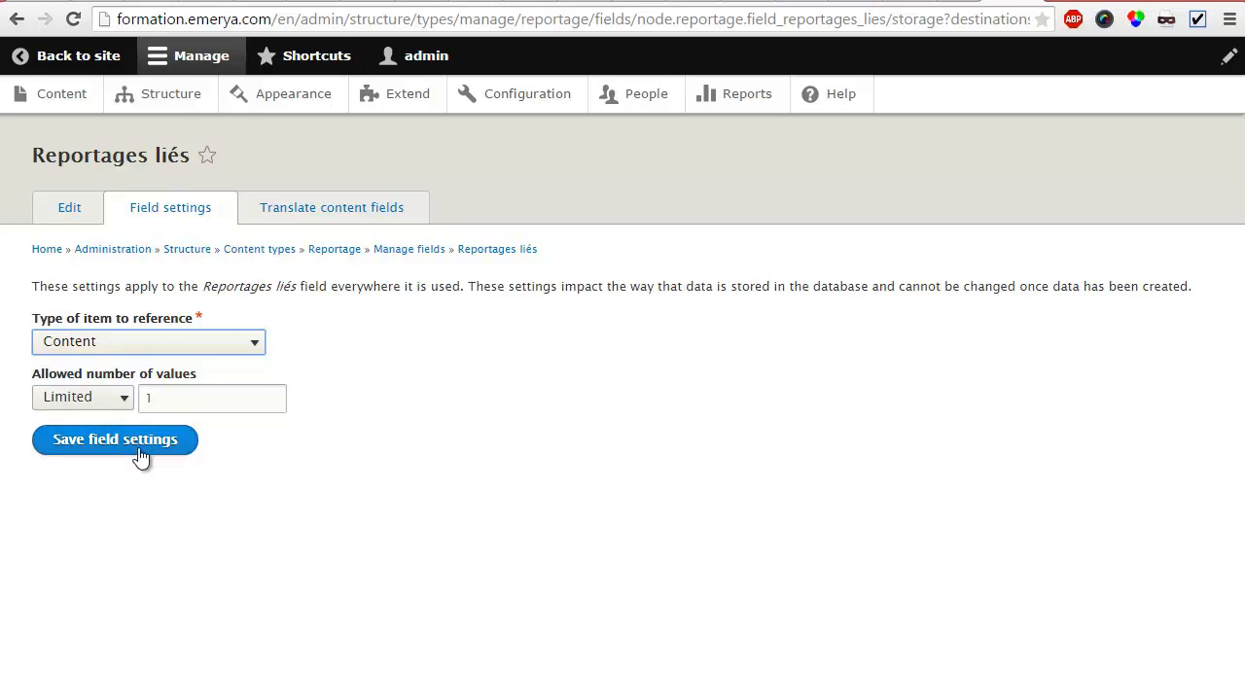
{"action": "left_click", "coordinate": [107, 397]}
{"action": "left_click", "coordinate": [83, 439]}
{"action": "left_click", "coordinate": [74, 449]}
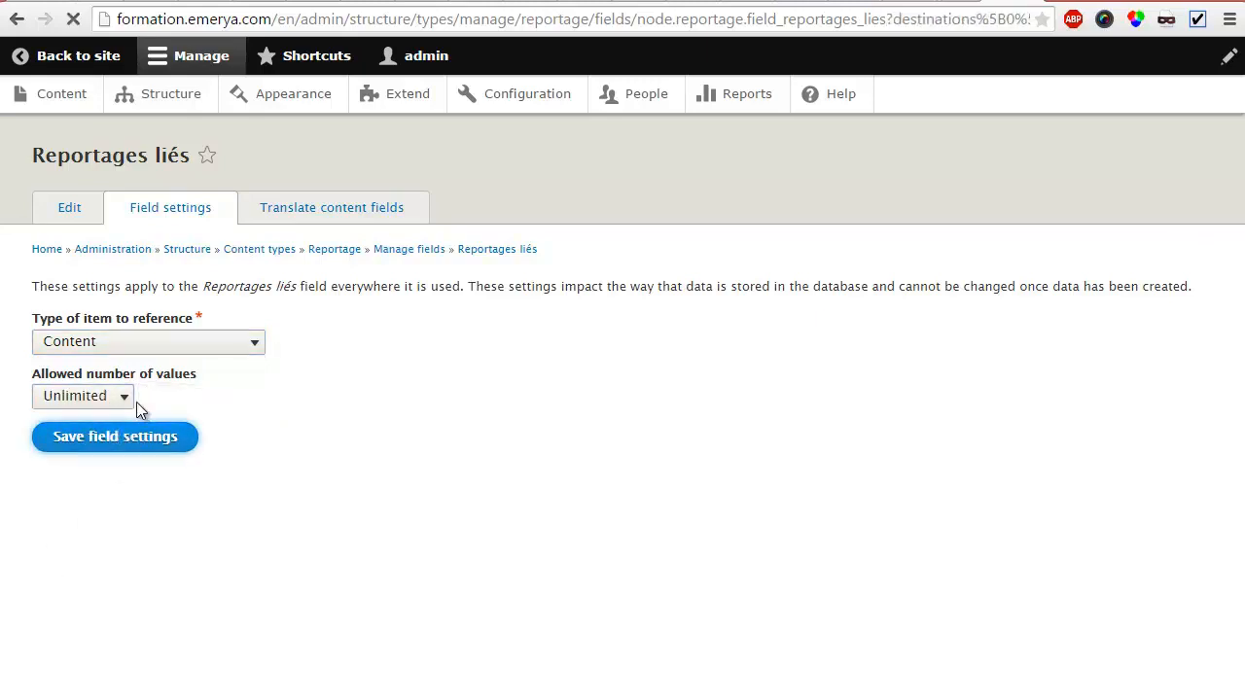
Limit the items that Reportages liés can reference to the Reportage content type, keeping the Default reference method.
{"action": "scroll", "coordinate": [243, 379], "scroll_direction": "down", "scroll_amount": 3}
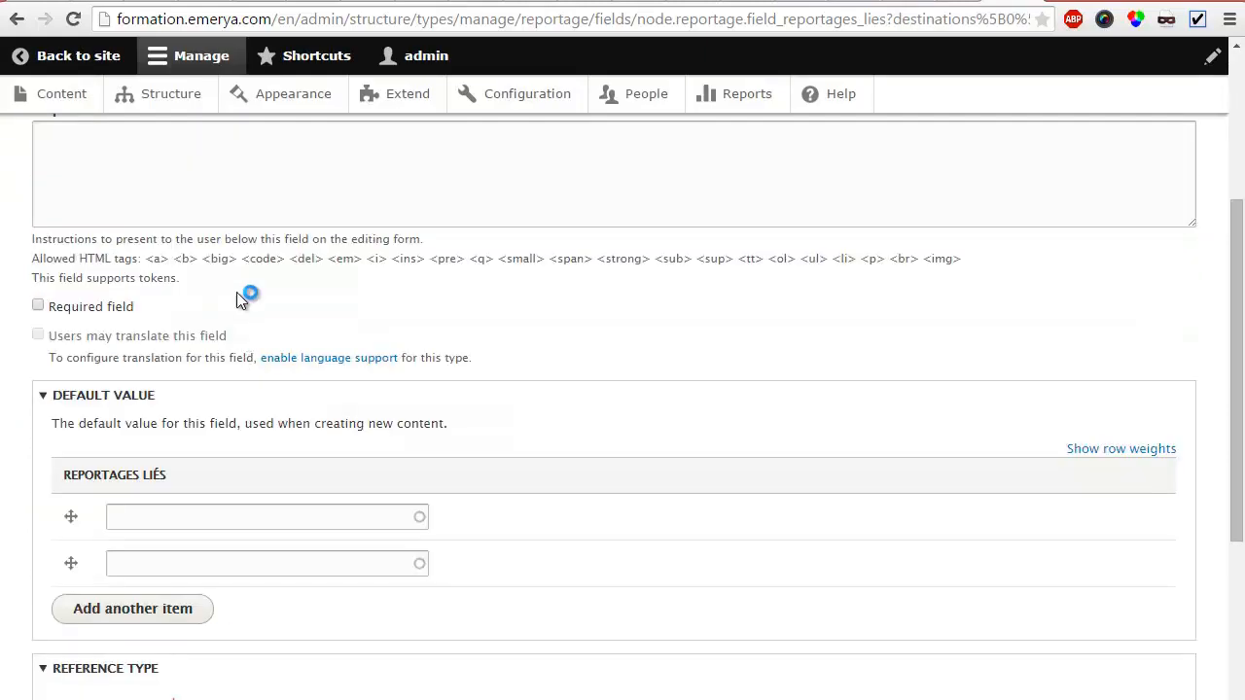
{"action": "scroll", "coordinate": [243, 300], "scroll_direction": "down", "scroll_amount": 2}
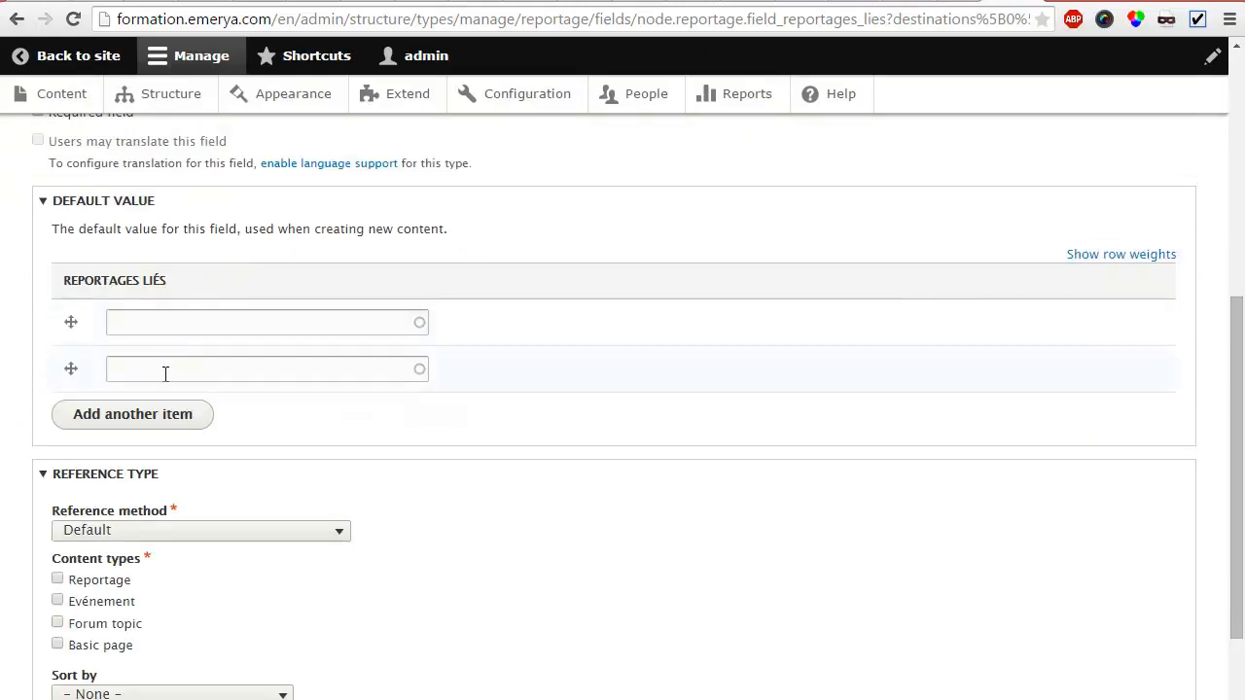
{"action": "scroll", "coordinate": [206, 389], "scroll_direction": "down", "scroll_amount": 2}
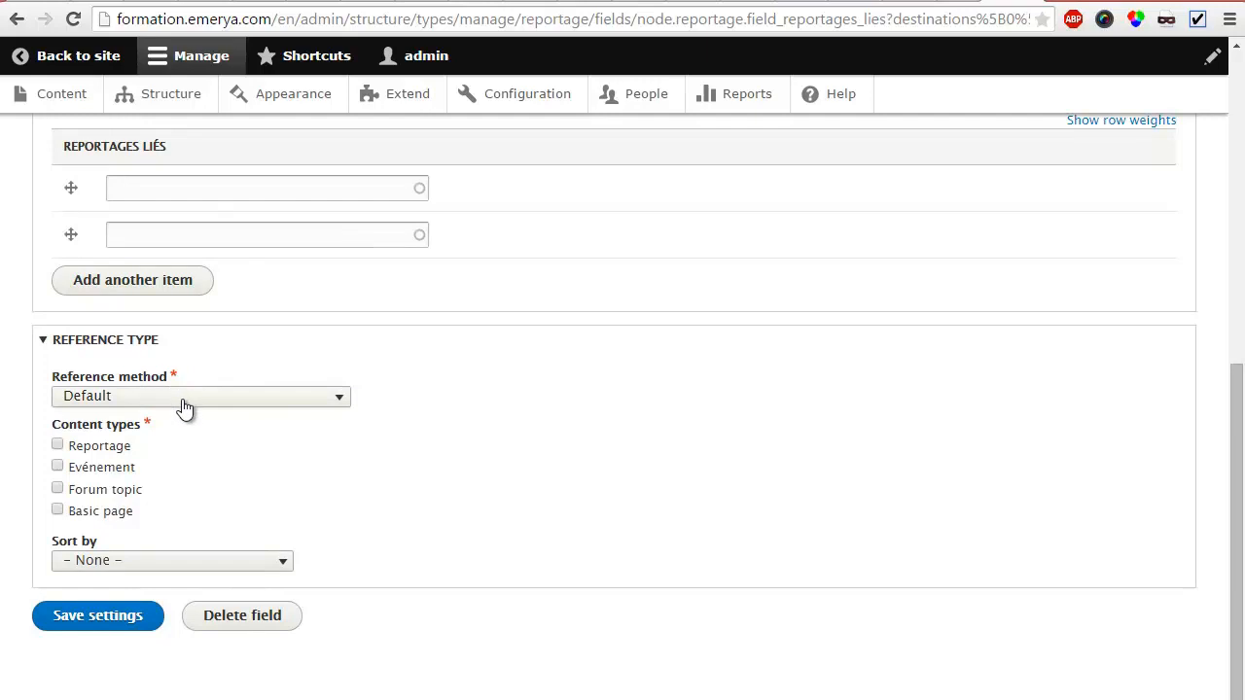
{"action": "left_click", "coordinate": [185, 401]}
{"action": "left_click", "coordinate": [185, 401]}
{"action": "left_click", "coordinate": [58, 444]}
Sort the referenceable content of Reportages liés by Changed in Descending direction.
{"action": "left_click", "coordinate": [283, 562]}
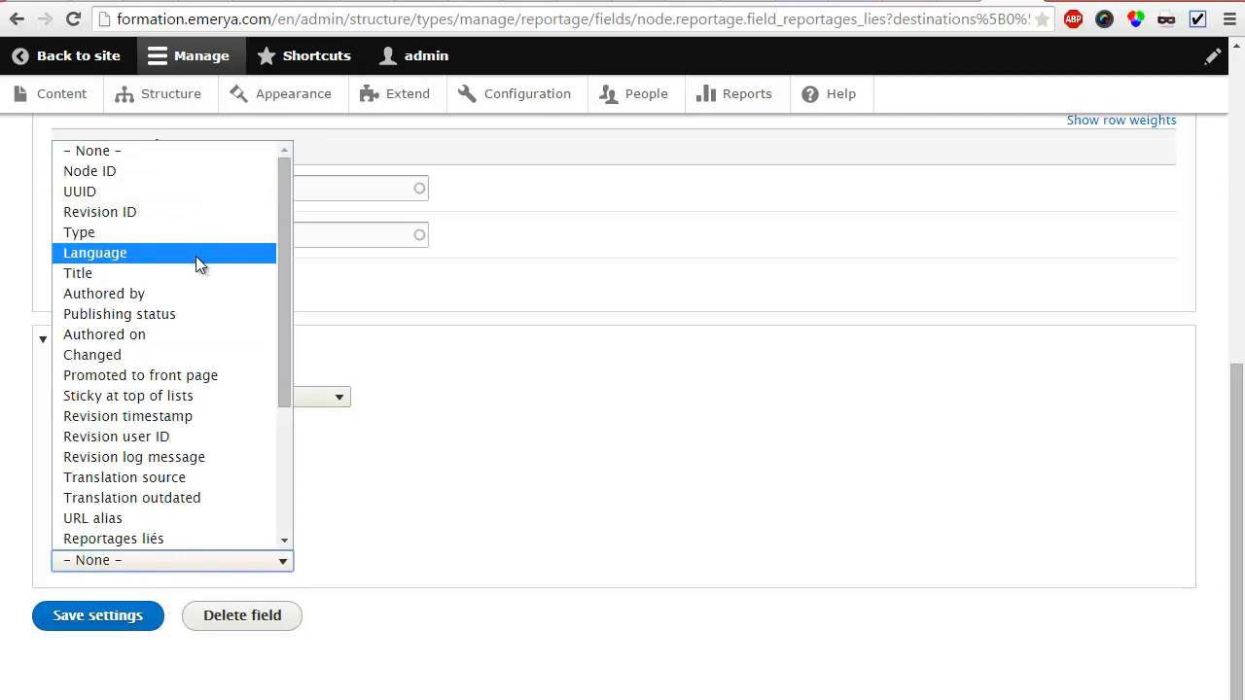
{"action": "scroll", "coordinate": [196, 261], "scroll_direction": "down", "scroll_amount": 2}
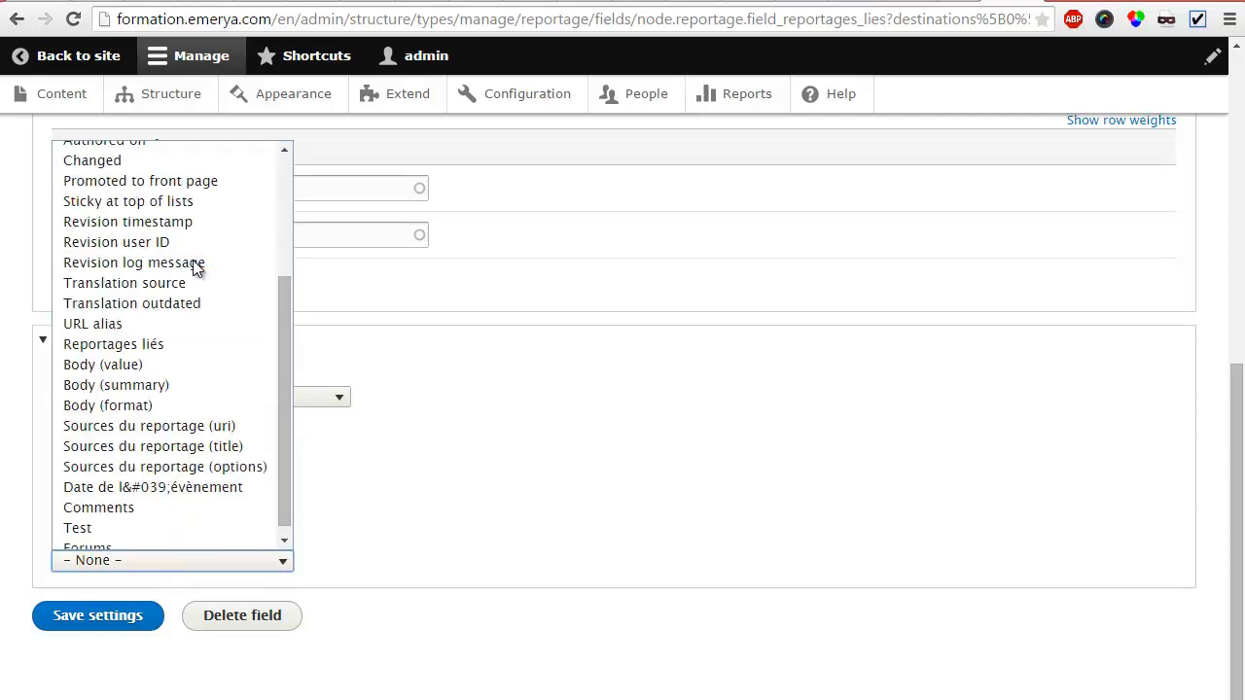
{"action": "scroll", "coordinate": [192, 260], "scroll_direction": "up", "scroll_amount": 2}
{"action": "left_click", "coordinate": [161, 356]}
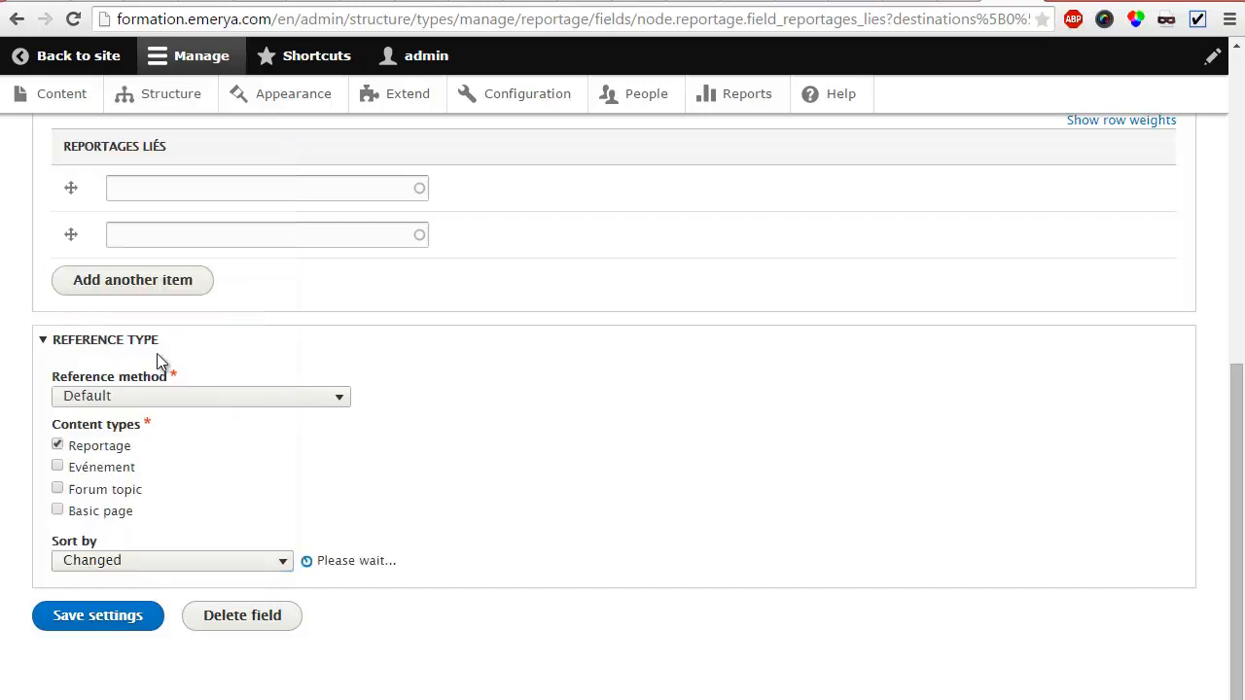
{"action": "scroll", "coordinate": [292, 505], "scroll_direction": "down", "scroll_amount": 1}
{"action": "left_click", "coordinate": [109, 561]}
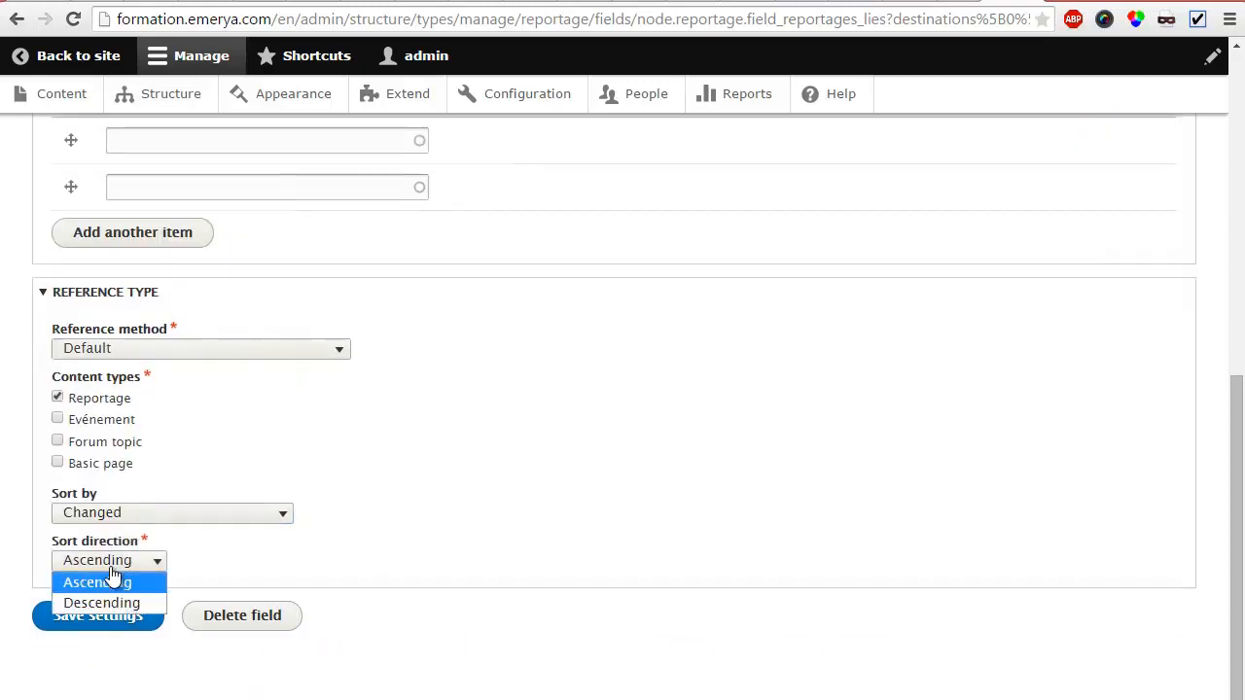
{"action": "left_click", "coordinate": [102, 603]}
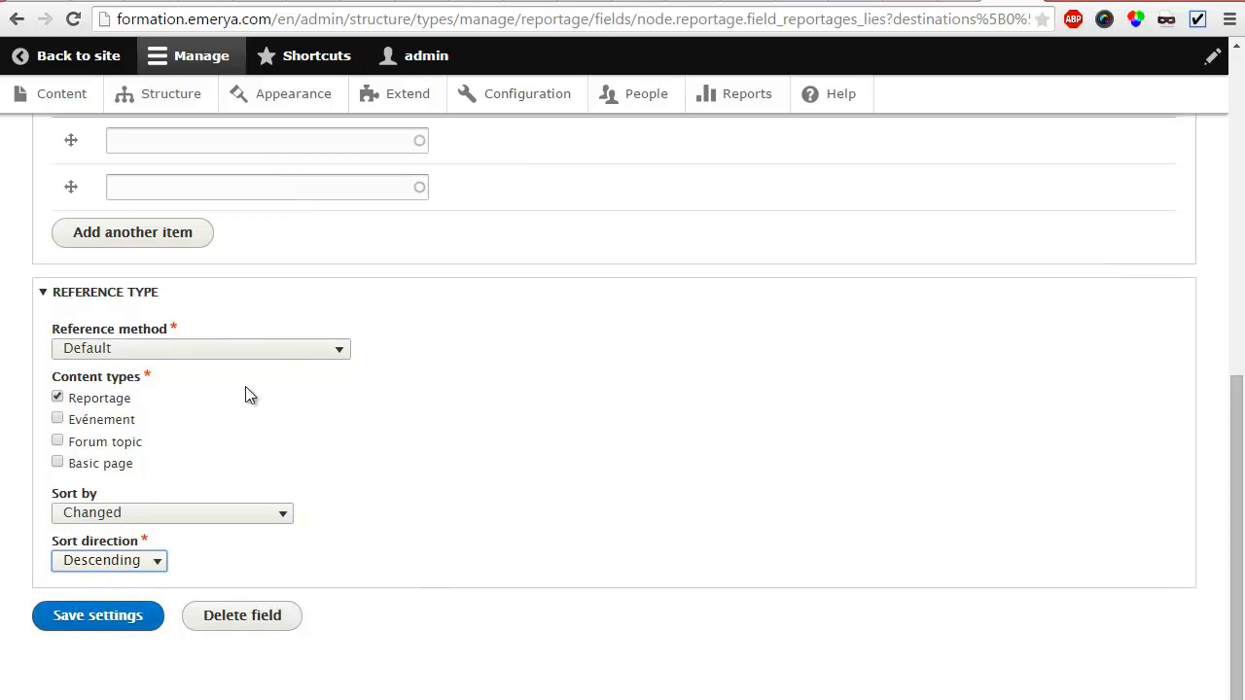
Check the available reference methods, keep Default, and save the Reportages liés settings.
{"action": "left_click", "coordinate": [298, 350]}
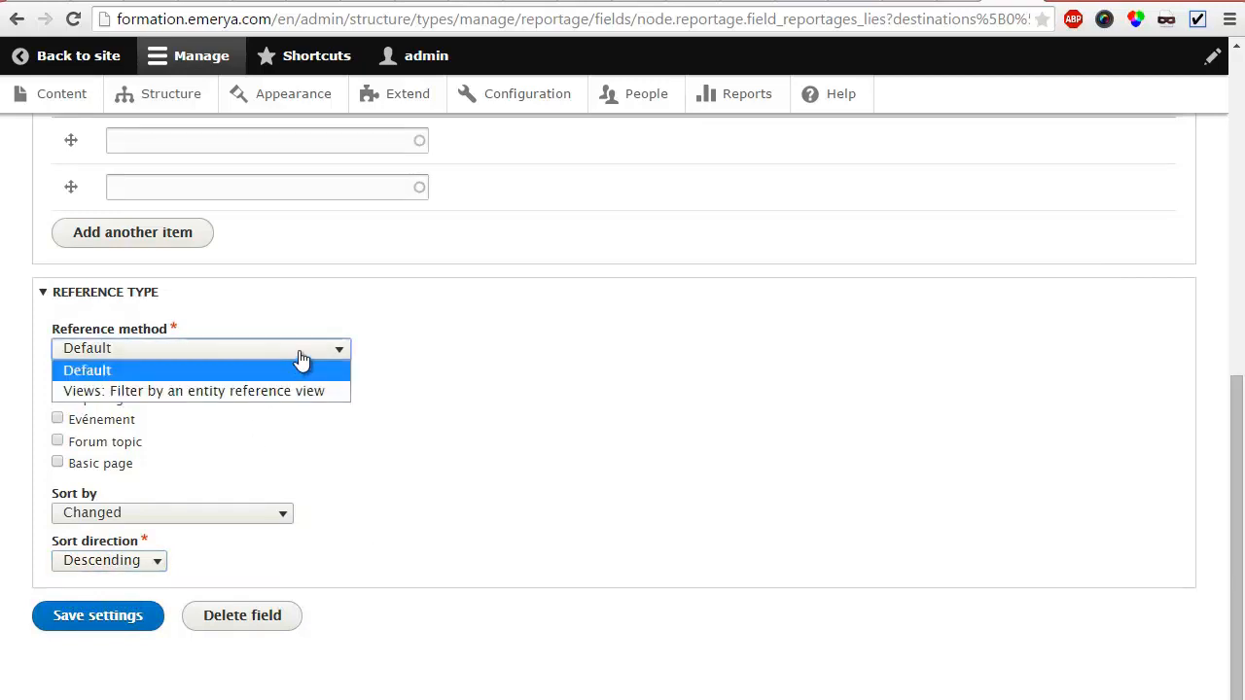
{"action": "left_click", "coordinate": [300, 360]}
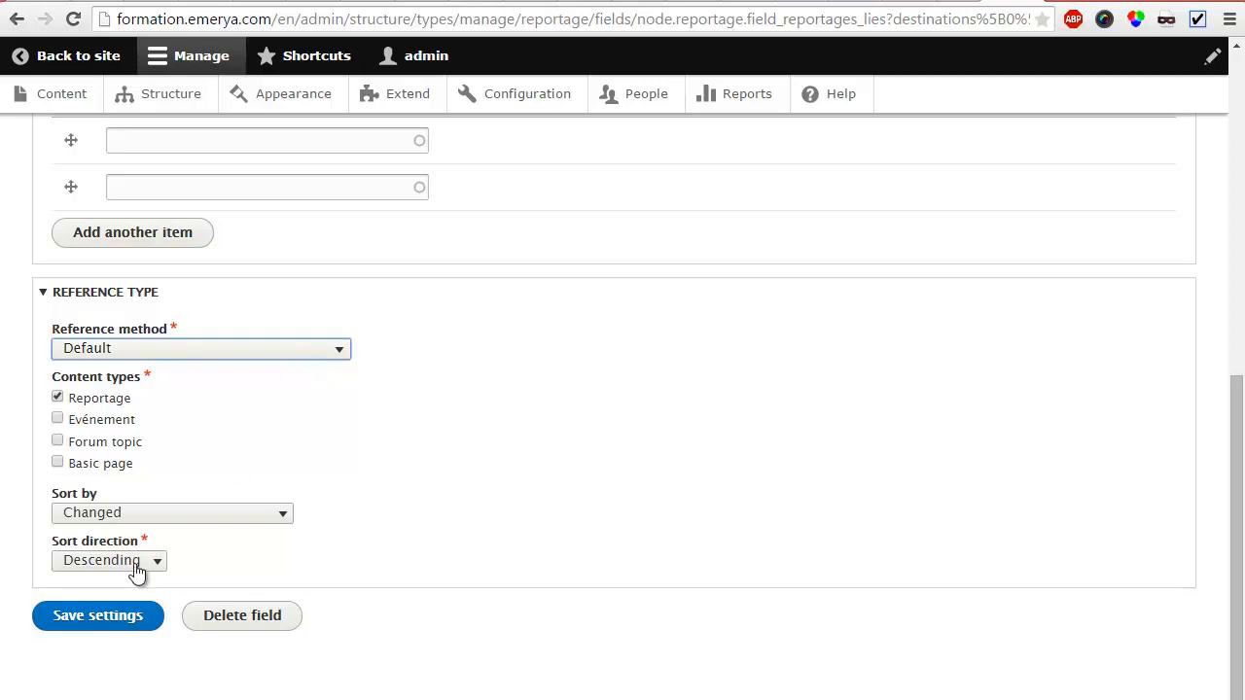
{"action": "left_click", "coordinate": [99, 622]}
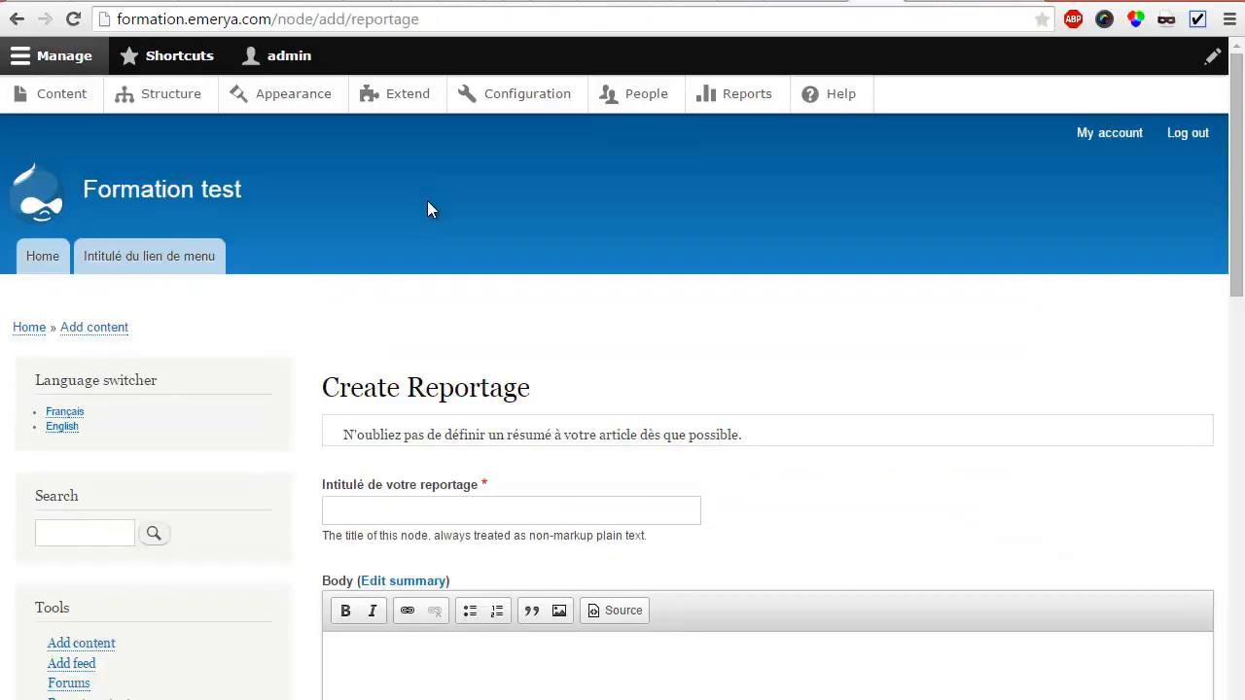
Title the new Reportage "Reportage test" and enter "Corps du reporage" as its body text.
{"action": "scroll", "coordinate": [426, 224], "scroll_direction": "down", "scroll_amount": 3}
{"action": "left_click", "coordinate": [435, 220]}
{"action": "type", "text": "R"}
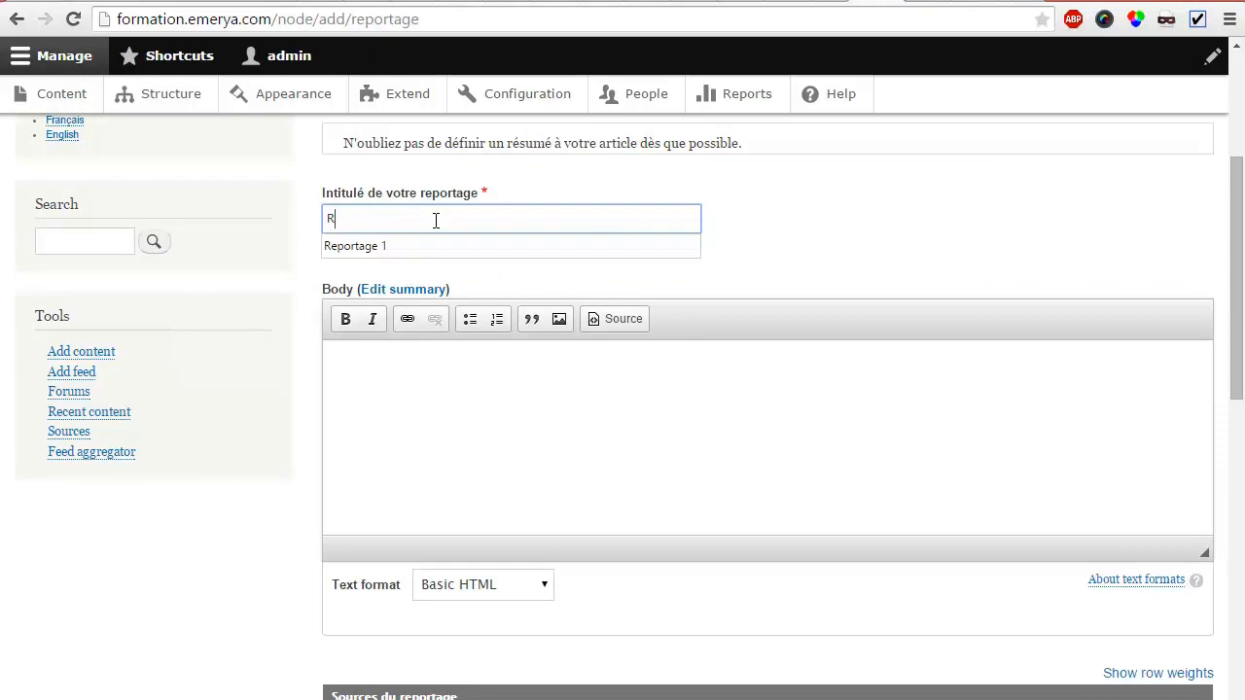
{"action": "type", "text": "eportage "}
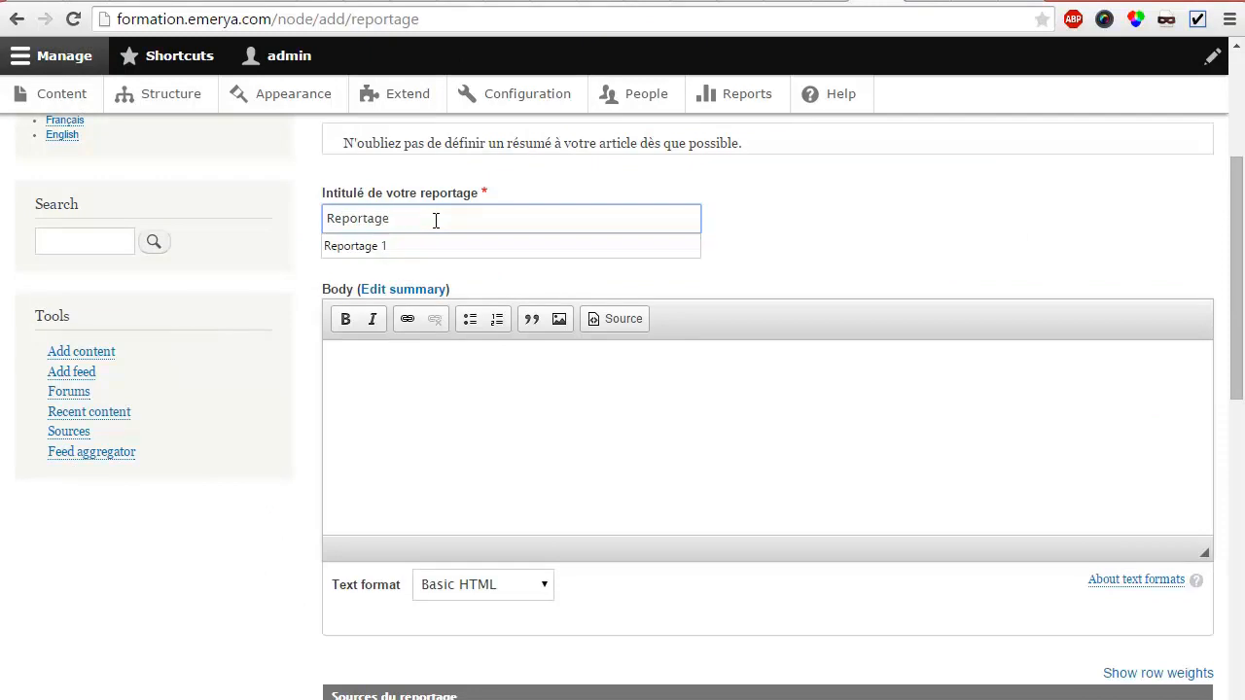
{"action": "type", "text": "test"}
{"action": "key", "text": "Tab"}
{"action": "left_click", "coordinate": [519, 471]}
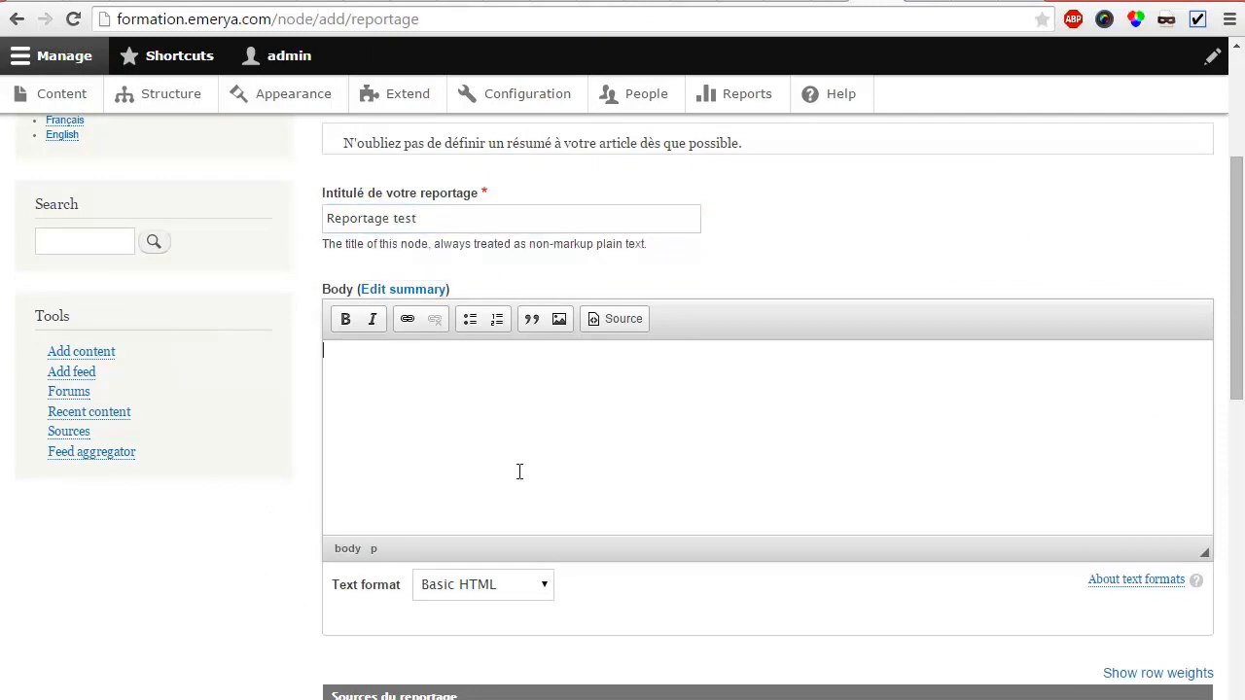
{"action": "type", "text": "Corps du reportage"}
{"action": "scroll", "coordinate": [689, 458], "scroll_direction": "down", "scroll_amount": 3}
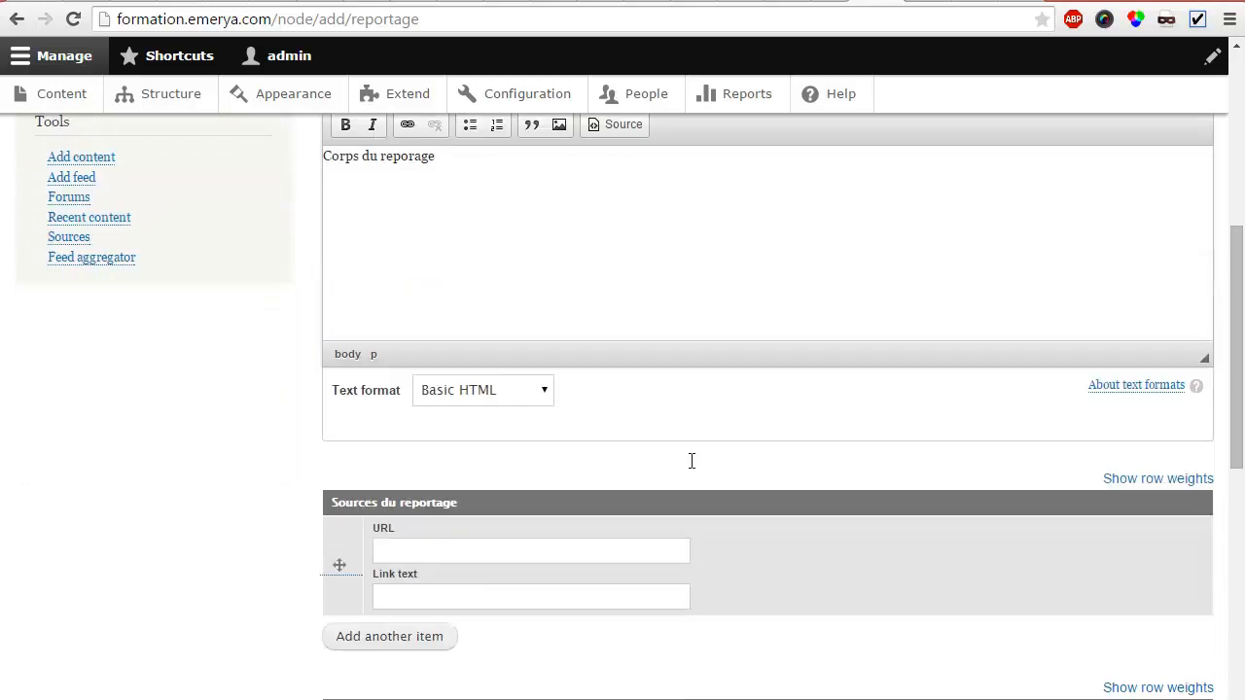
{"action": "left_click", "coordinate": [496, 454]}
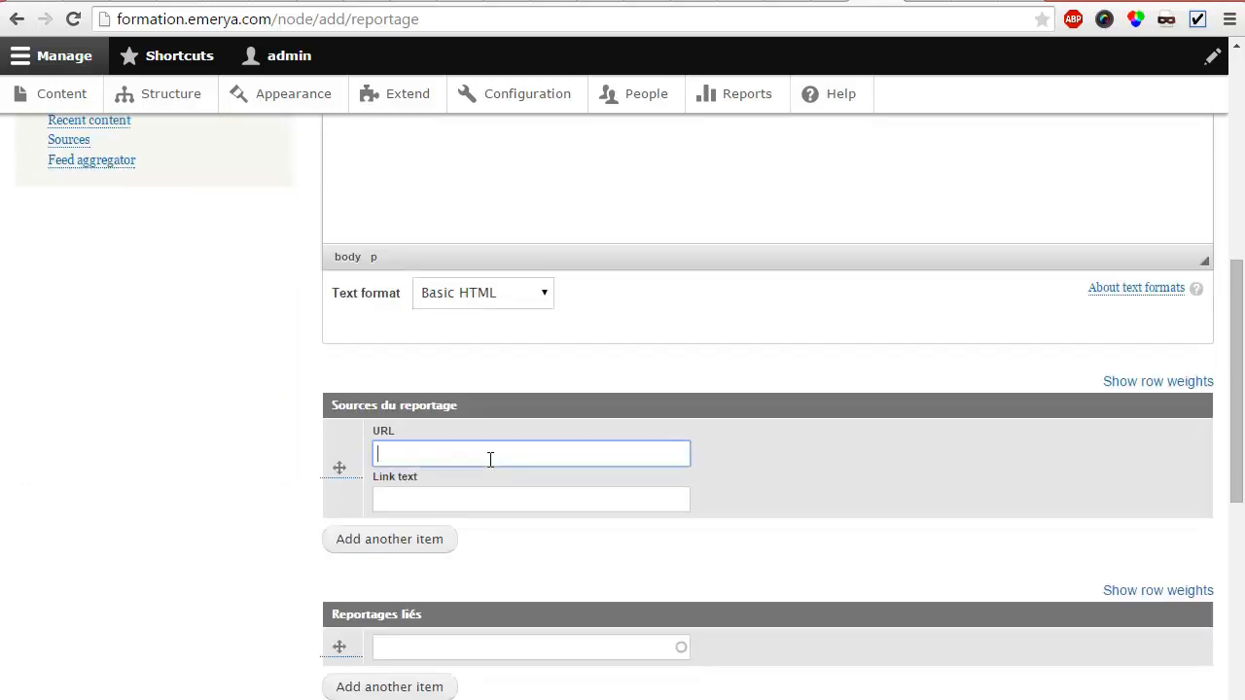
{"action": "type", "text": "htt"}
{"action": "key", "text": "Down"}
{"action": "key", "text": "Return"}
{"action": "key", "text": "Tab"}
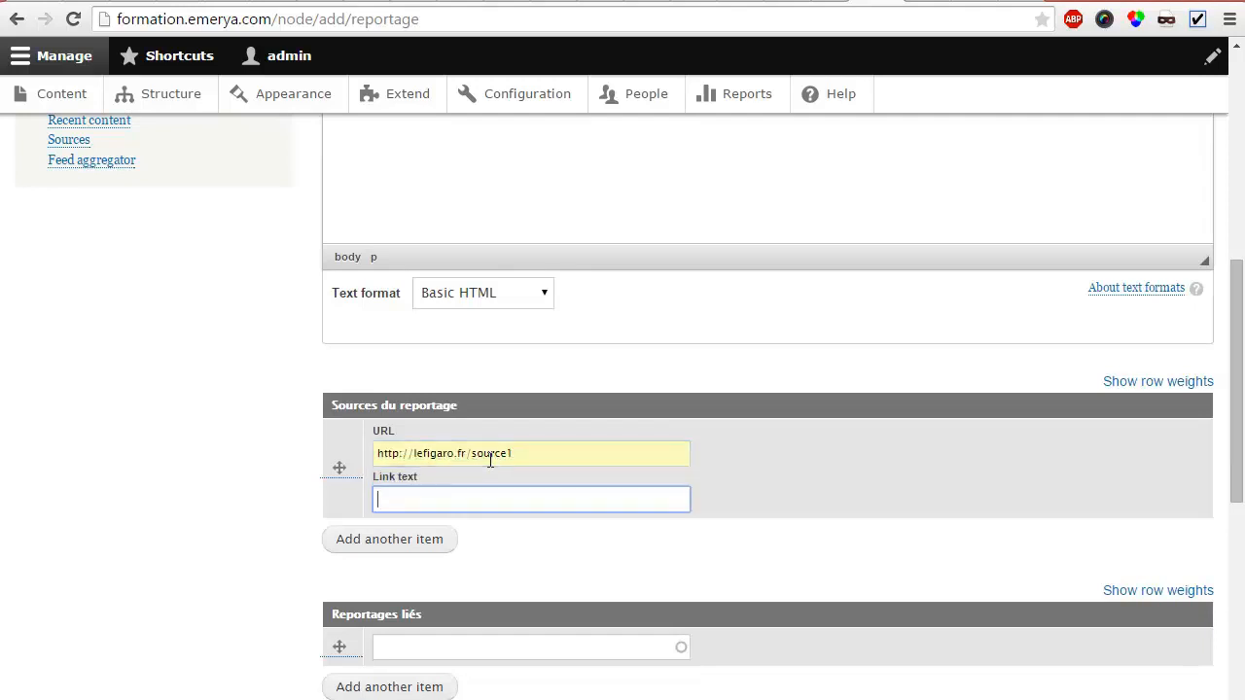
{"action": "type", "text": "Le figaro"}
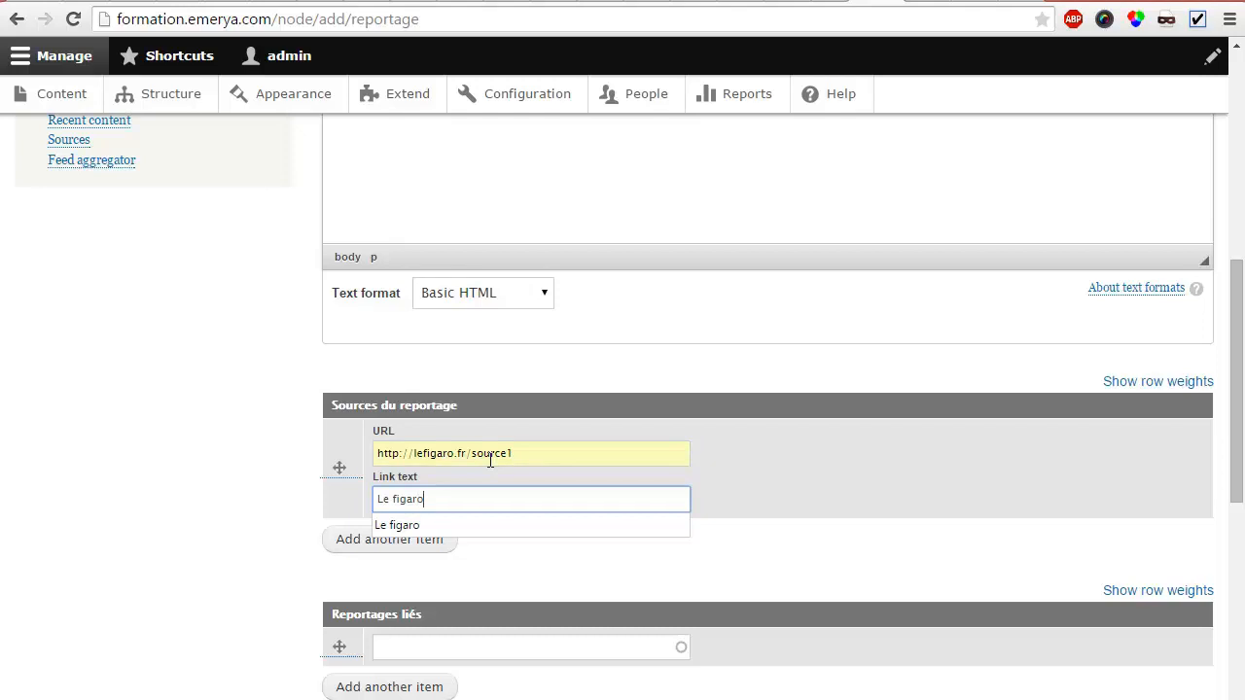
{"action": "left_click", "coordinate": [346, 544]}
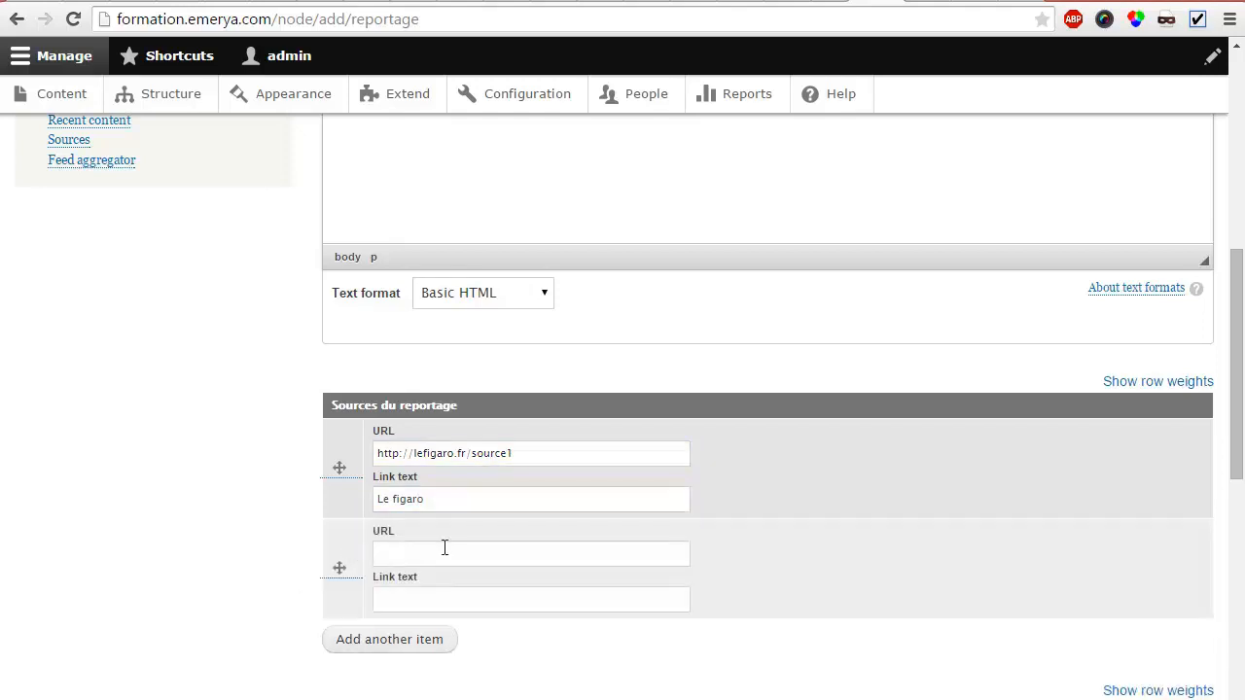
{"action": "type", "text": "h"}
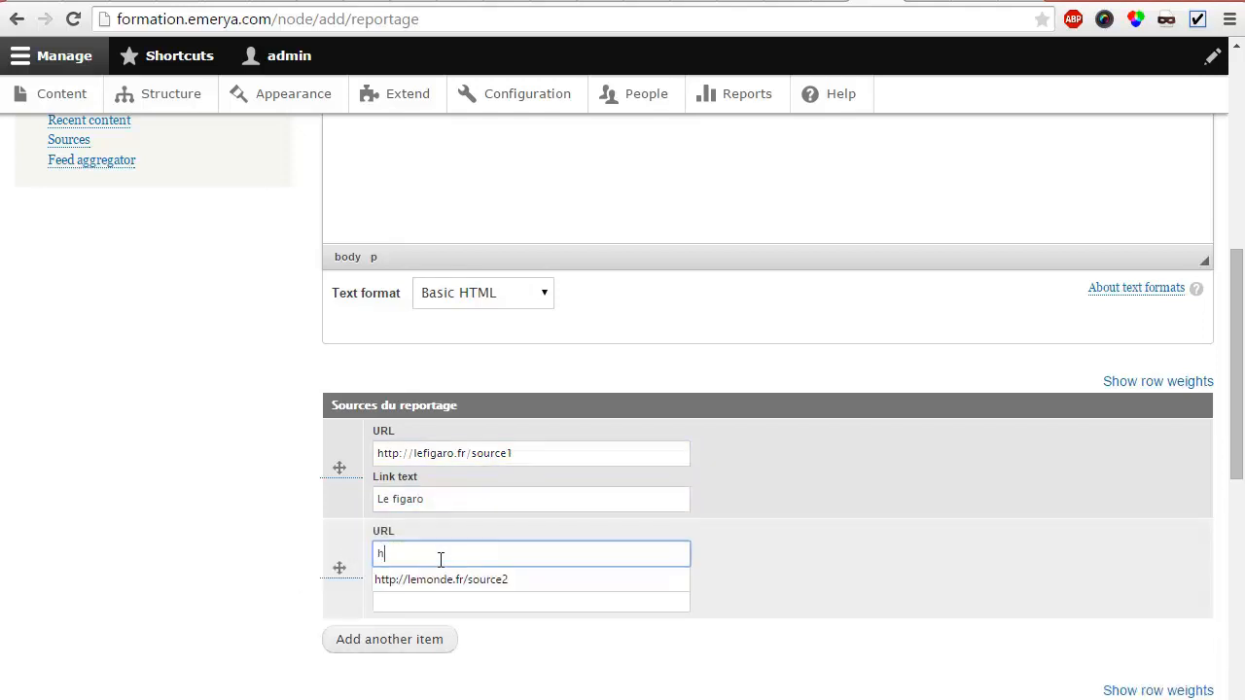
{"action": "key", "text": "Down"}
{"action": "key", "text": "Return"}
{"action": "key", "text": "Tab"}
{"action": "type", "text": "Le monde"}
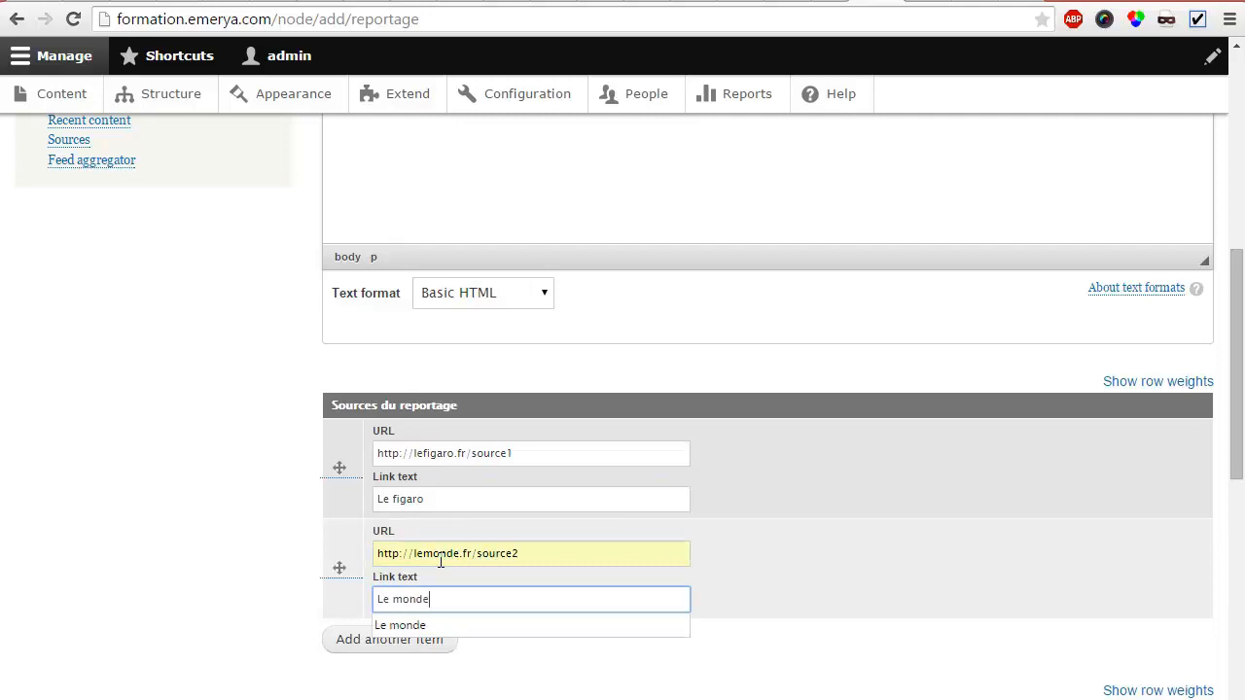
Reference Reportage 1 in Reportages liés and add another empty row for a linked reportage.
{"action": "scroll", "coordinate": [410, 519], "scroll_direction": "down", "scroll_amount": 1}
{"action": "scroll", "coordinate": [410, 519], "scroll_direction": "down", "scroll_amount": 2}
{"action": "left_click", "coordinate": [436, 453]}
{"action": "type", "text": "re"}
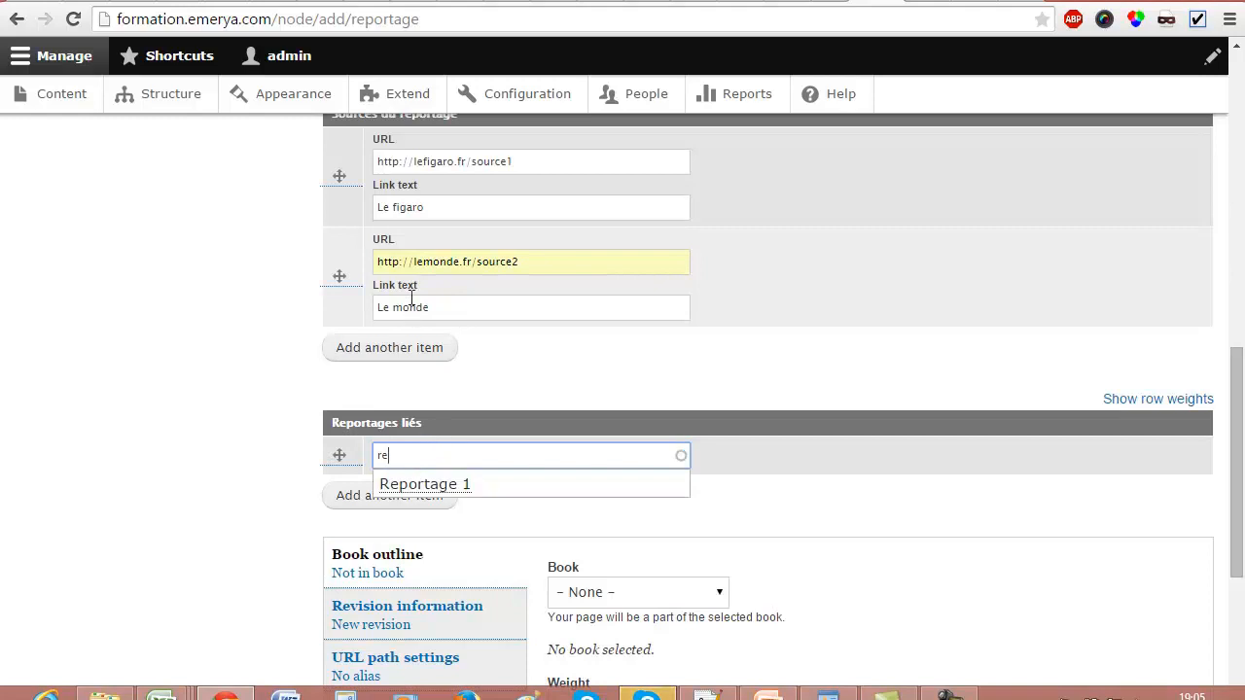
{"action": "left_click", "coordinate": [437, 489]}
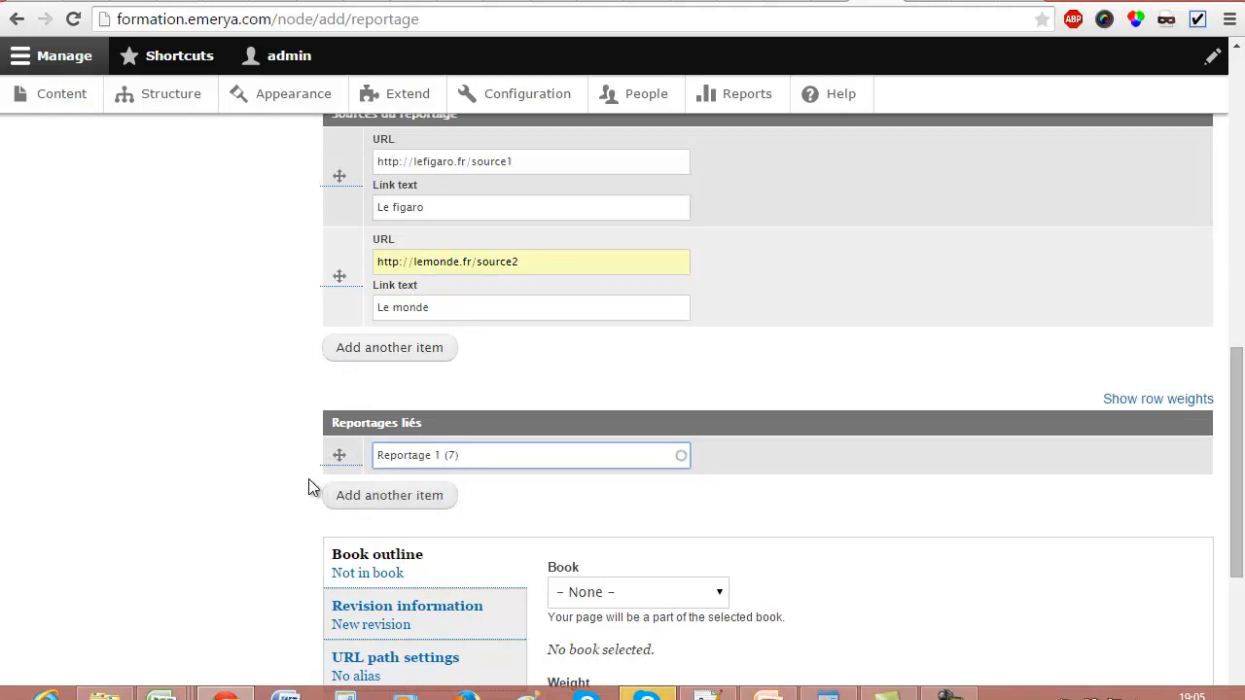
{"action": "scroll", "coordinate": [308, 478], "scroll_direction": "down", "scroll_amount": 1}
{"action": "left_click", "coordinate": [383, 401]}
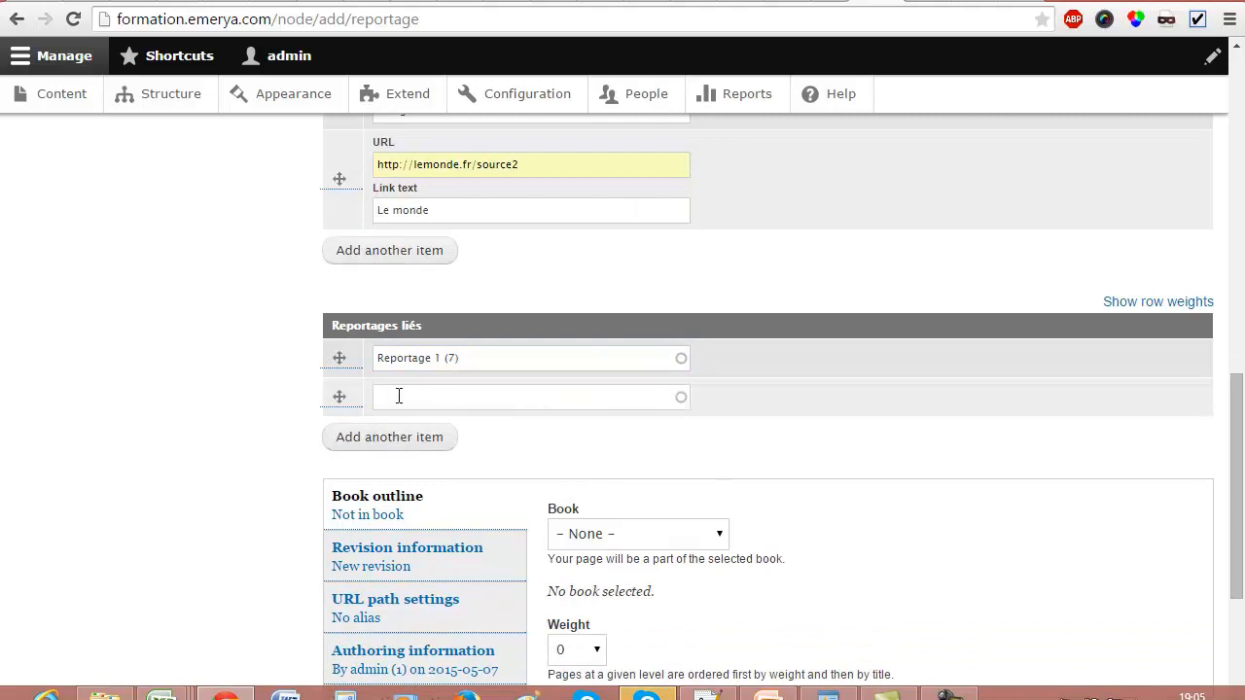
Save the test reportage as published, leaving the second Reportages liés row empty.
{"action": "scroll", "coordinate": [388, 421], "scroll_direction": "down", "scroll_amount": 2}
{"action": "scroll", "coordinate": [381, 422], "scroll_direction": "up", "scroll_amount": 2}
{"action": "mouse_move", "coordinate": [337, 391]}
{"action": "left_mouse_down"}
{"action": "mouse_move", "coordinate": [334, 353]}
{"action": "mouse_move", "coordinate": [334, 400]}
{"action": "mouse_move", "coordinate": [334, 353]}
{"action": "mouse_move", "coordinate": [339, 391]}
{"action": "left_mouse_up"}
{"action": "scroll", "coordinate": [200, 453], "scroll_direction": "down", "scroll_amount": 3}
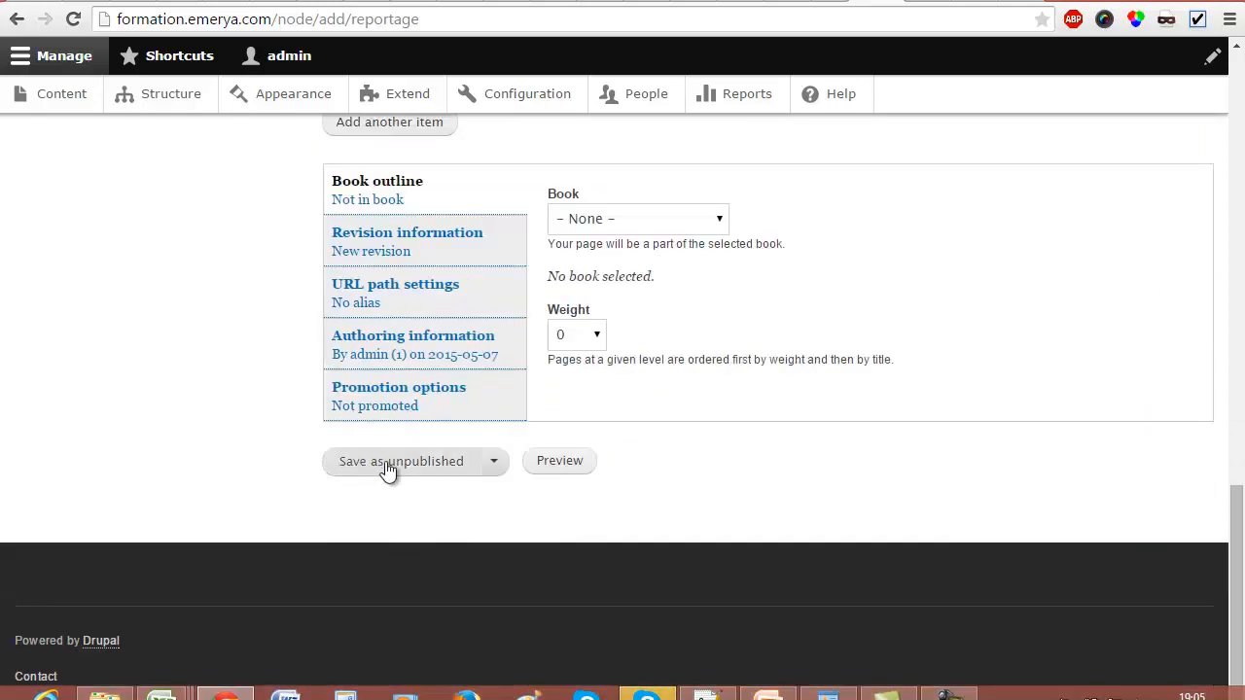
{"action": "left_click", "coordinate": [493, 463]}
{"action": "left_click", "coordinate": [452, 496]}
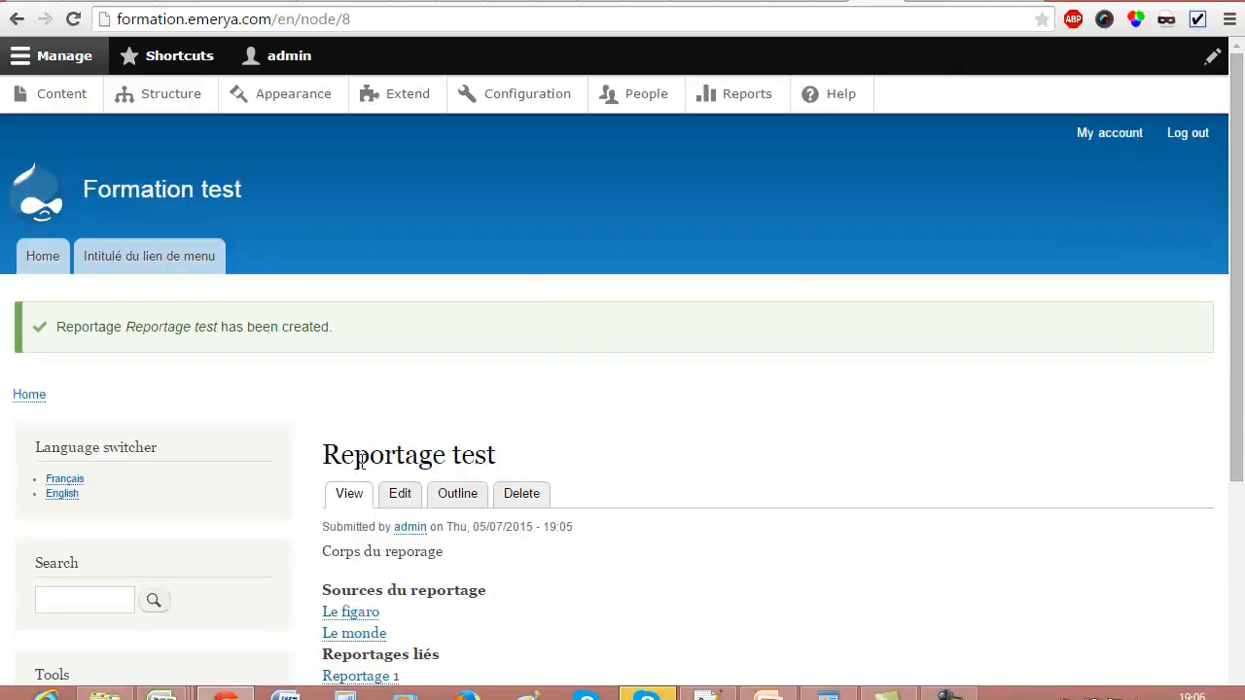
Examine how the sources and linked reportages appear on the published page, and follow the Reportage 1 link.
{"action": "scroll", "coordinate": [409, 442], "scroll_direction": "down", "scroll_amount": 1}
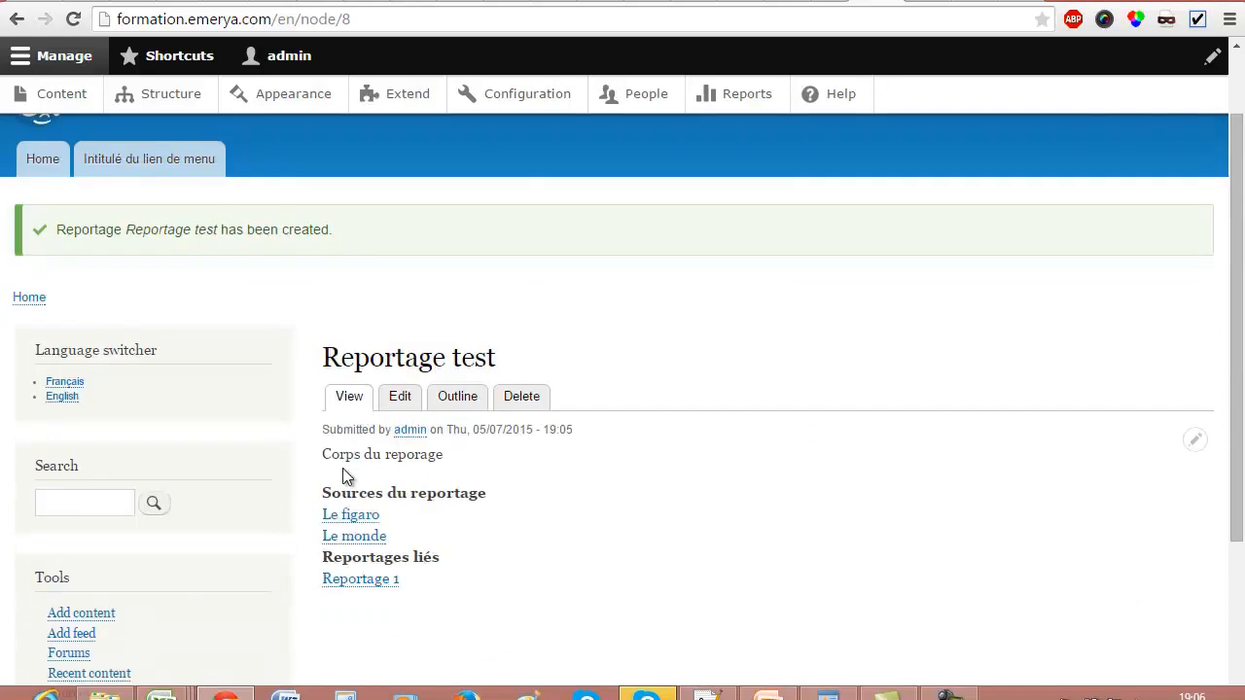
{"action": "scroll", "coordinate": [357, 477], "scroll_direction": "down", "scroll_amount": 1}
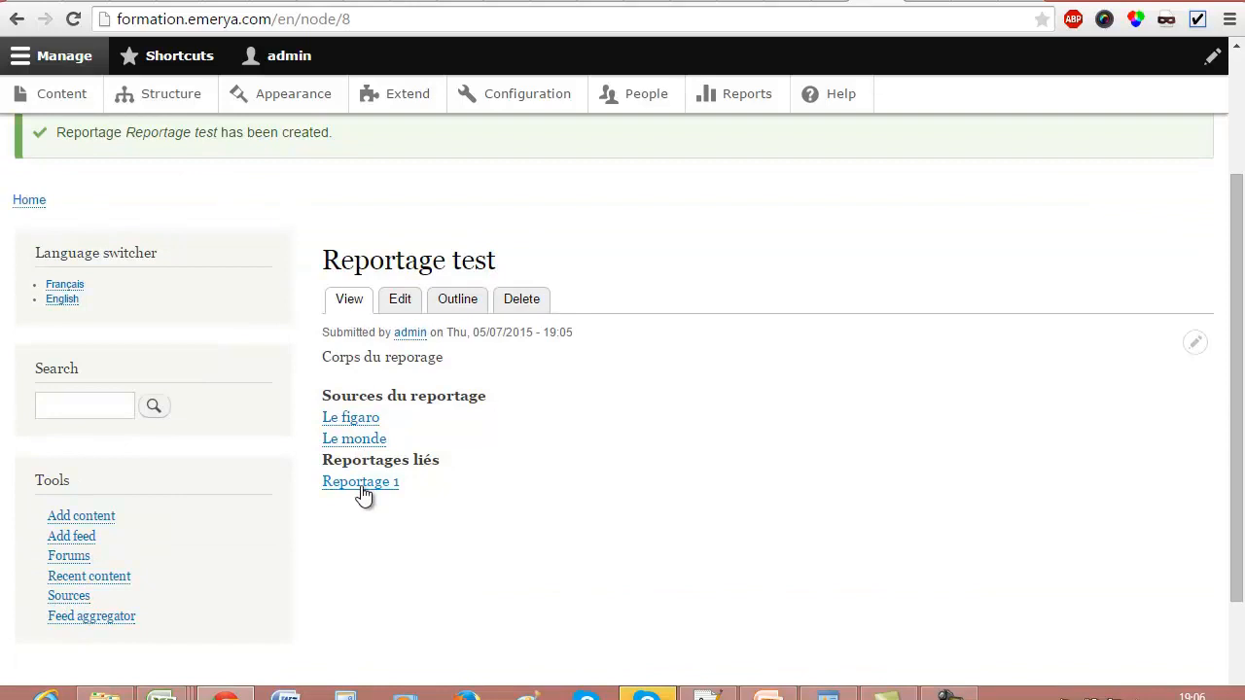
{"action": "left_click", "coordinate": [360, 487]}
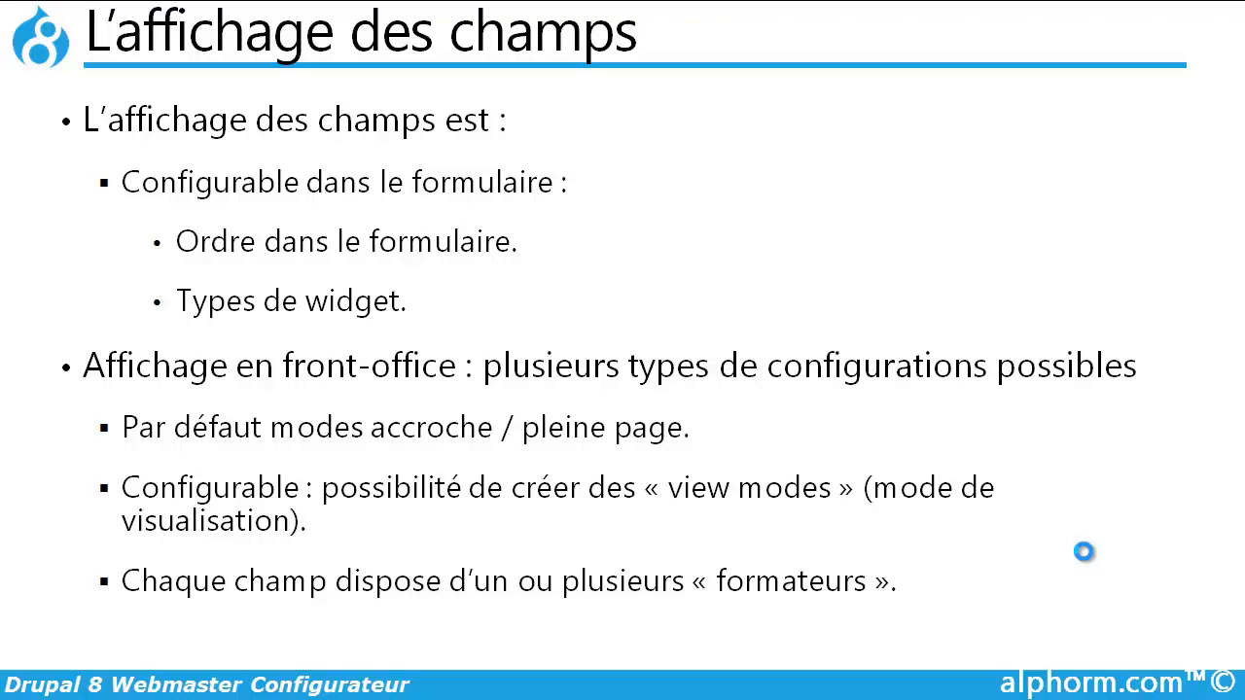
In the form display of the Reportage content type, move Sources du reportage above Body and save.
{"action": "left_click", "coordinate": [109, 262]}
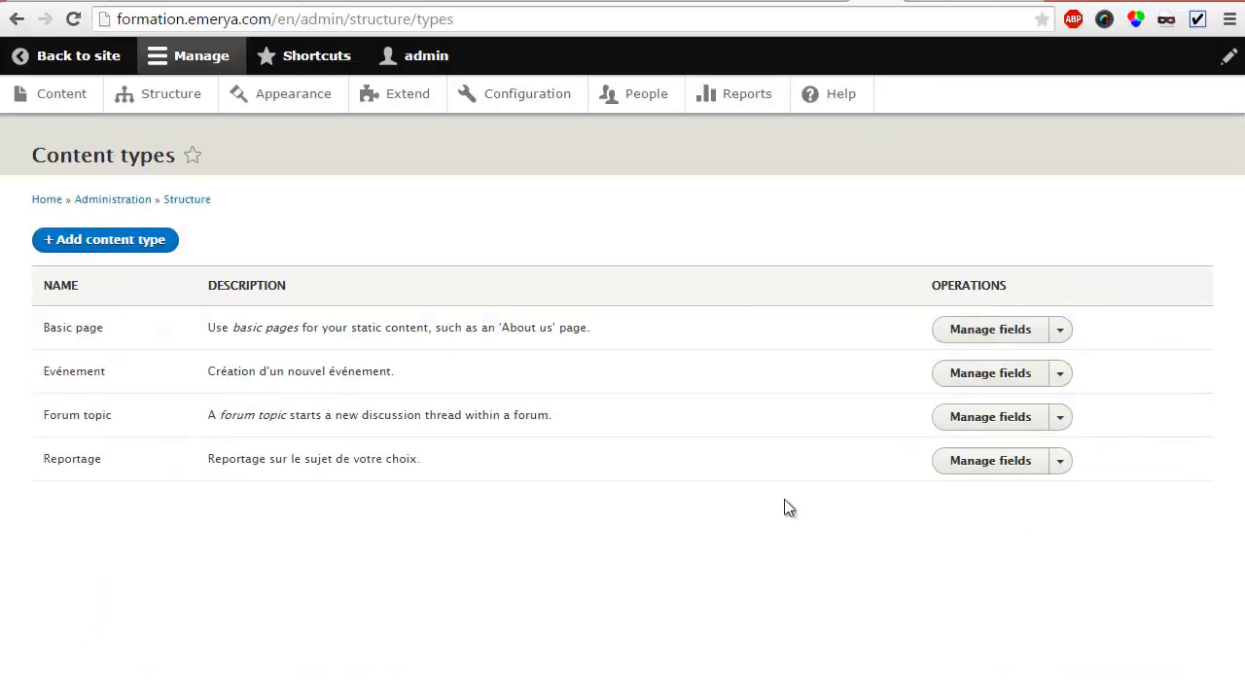
{"action": "left_click", "coordinate": [1062, 463]}
{"action": "left_click", "coordinate": [1039, 513]}
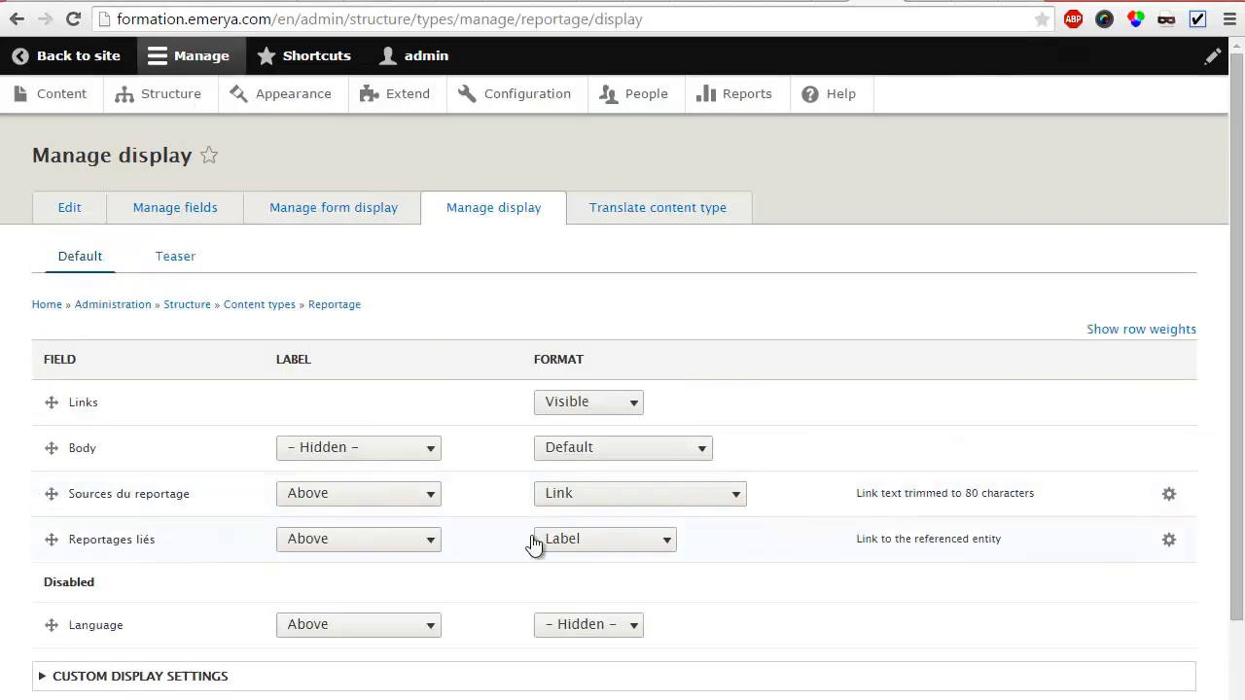
{"action": "left_click", "coordinate": [318, 217]}
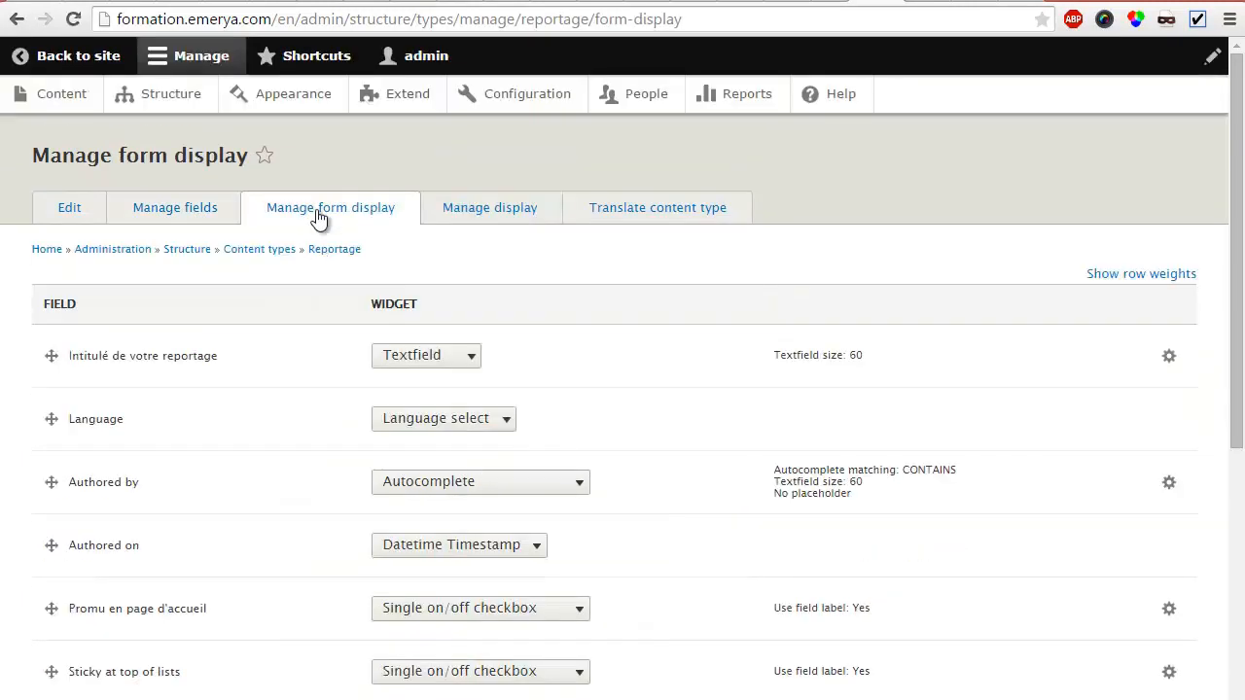
{"action": "scroll", "coordinate": [84, 418], "scroll_direction": "down", "scroll_amount": 3}
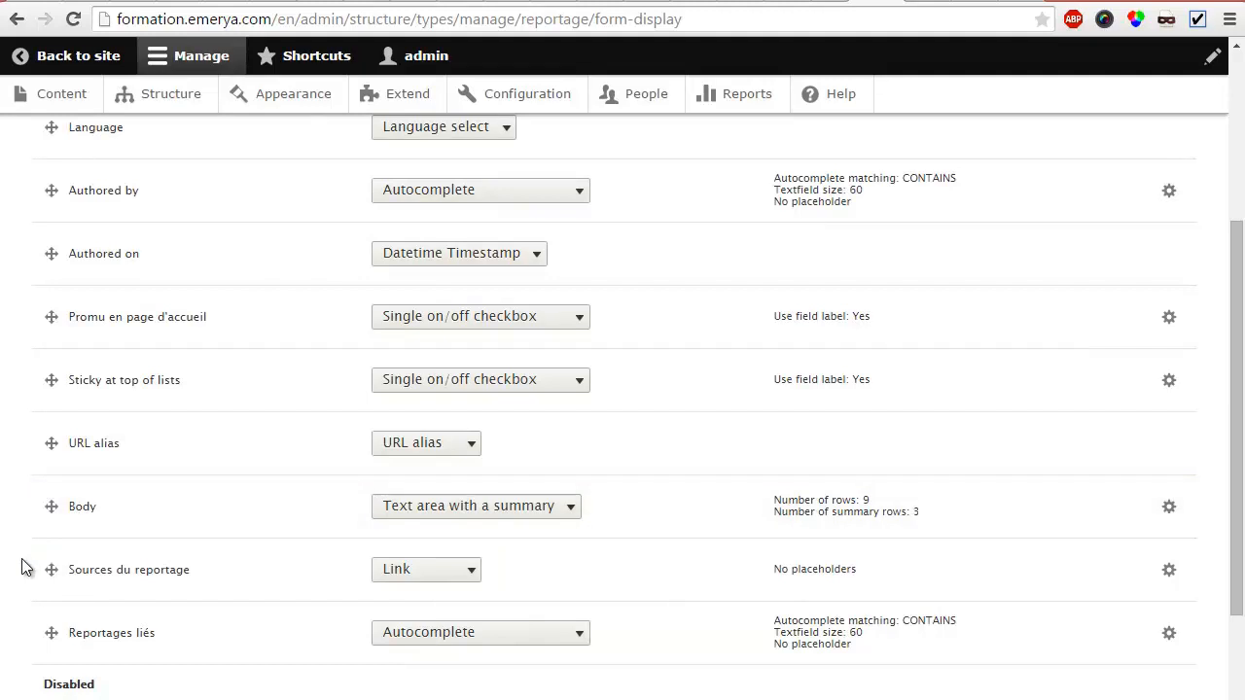
{"action": "scroll", "coordinate": [22, 567], "scroll_direction": "down", "scroll_amount": 1}
{"action": "left_click_drag", "start_coordinate": [51, 473], "coordinate": [49, 399]}
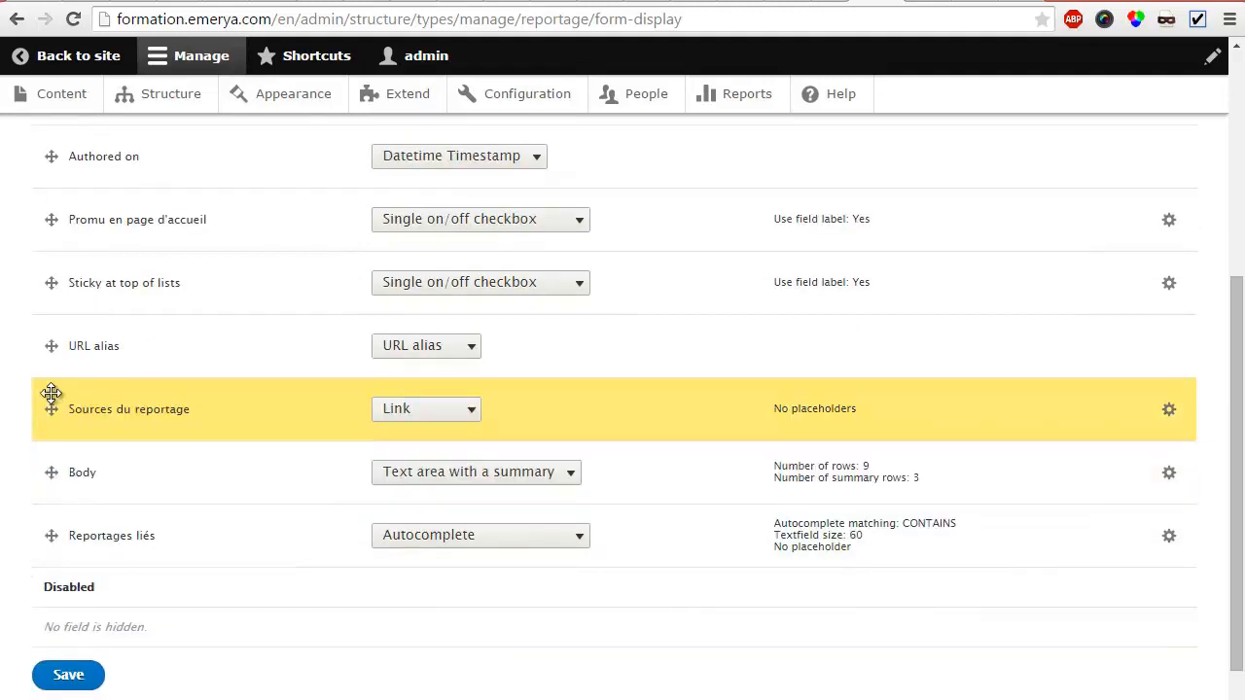
{"action": "scroll", "coordinate": [143, 628], "scroll_direction": "down", "scroll_amount": 2}
{"action": "left_click", "coordinate": [69, 630]}
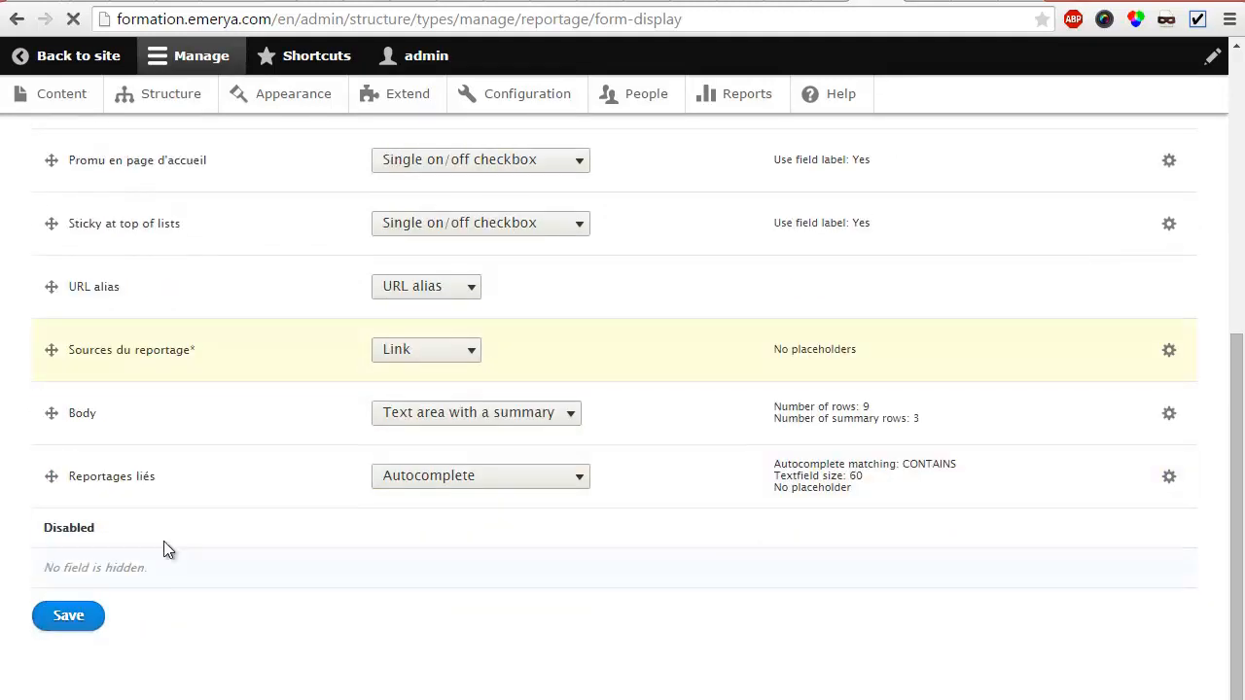
Examine which widget types the Body and Sources du reportage fields offer in the form display.
{"action": "scroll", "coordinate": [286, 355], "scroll_direction": "down", "scroll_amount": 5}
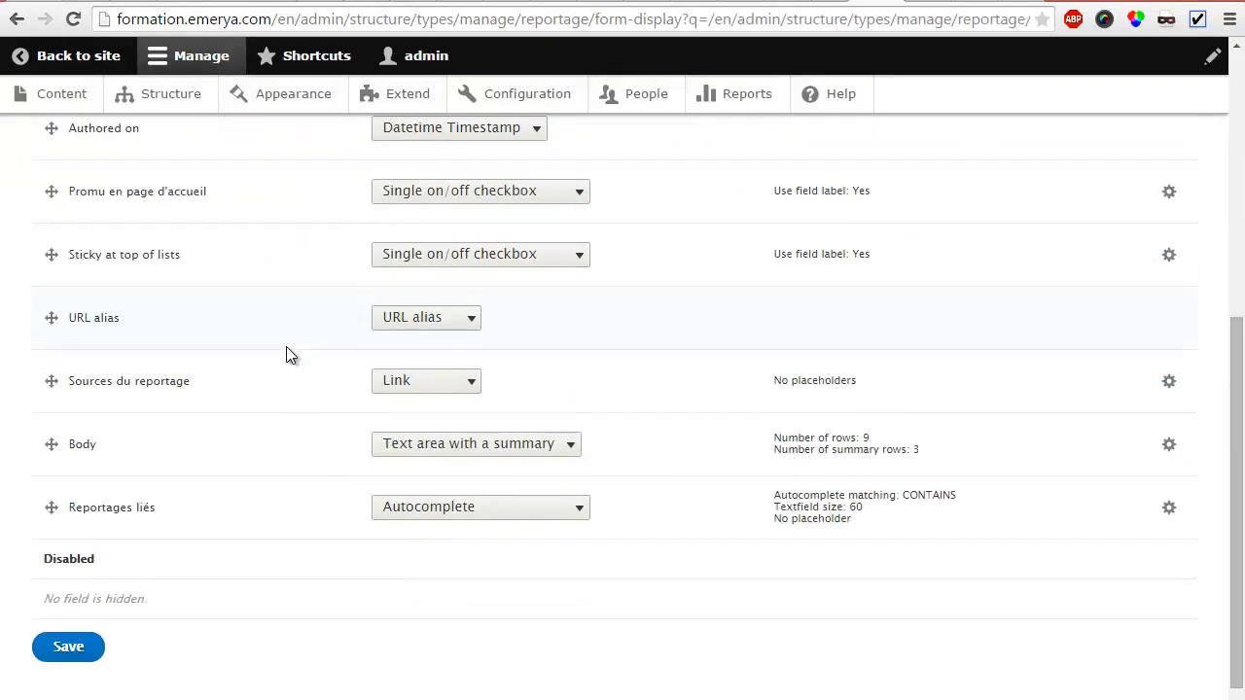
{"action": "left_click", "coordinate": [494, 453]}
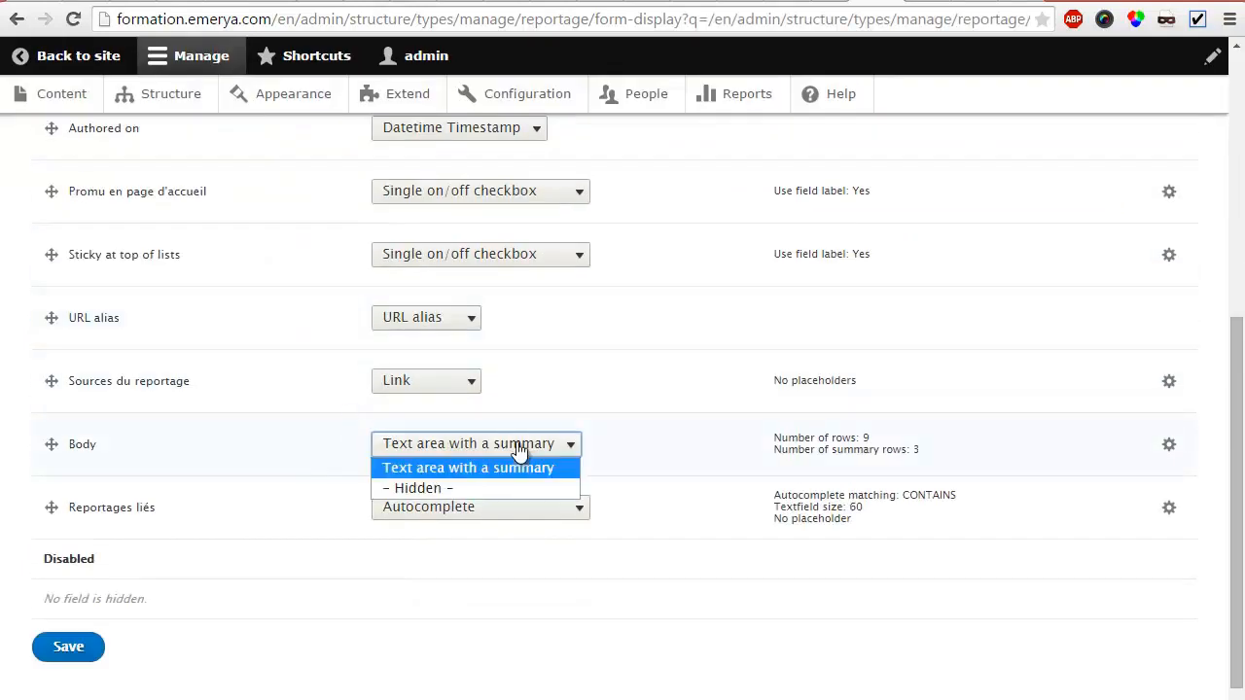
{"action": "left_click", "coordinate": [496, 430]}
{"action": "left_click", "coordinate": [458, 384]}
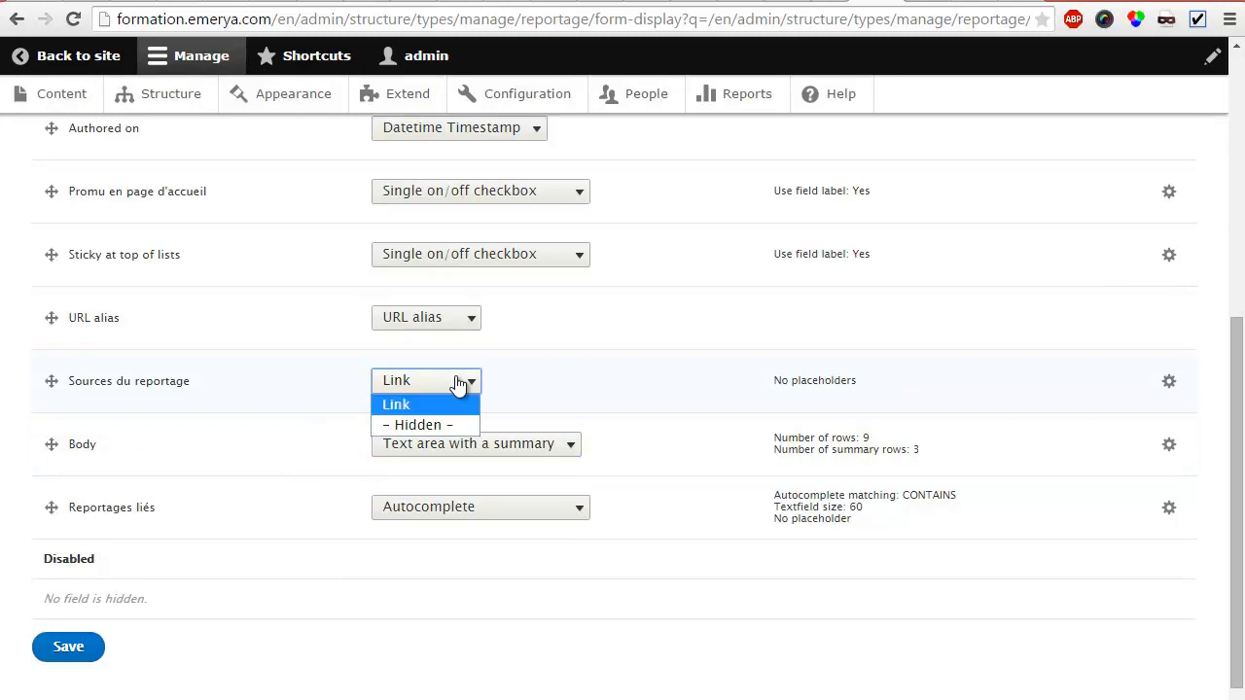
{"action": "left_click", "coordinate": [458, 385]}
{"action": "scroll", "coordinate": [531, 392], "scroll_direction": "up", "scroll_amount": 5}
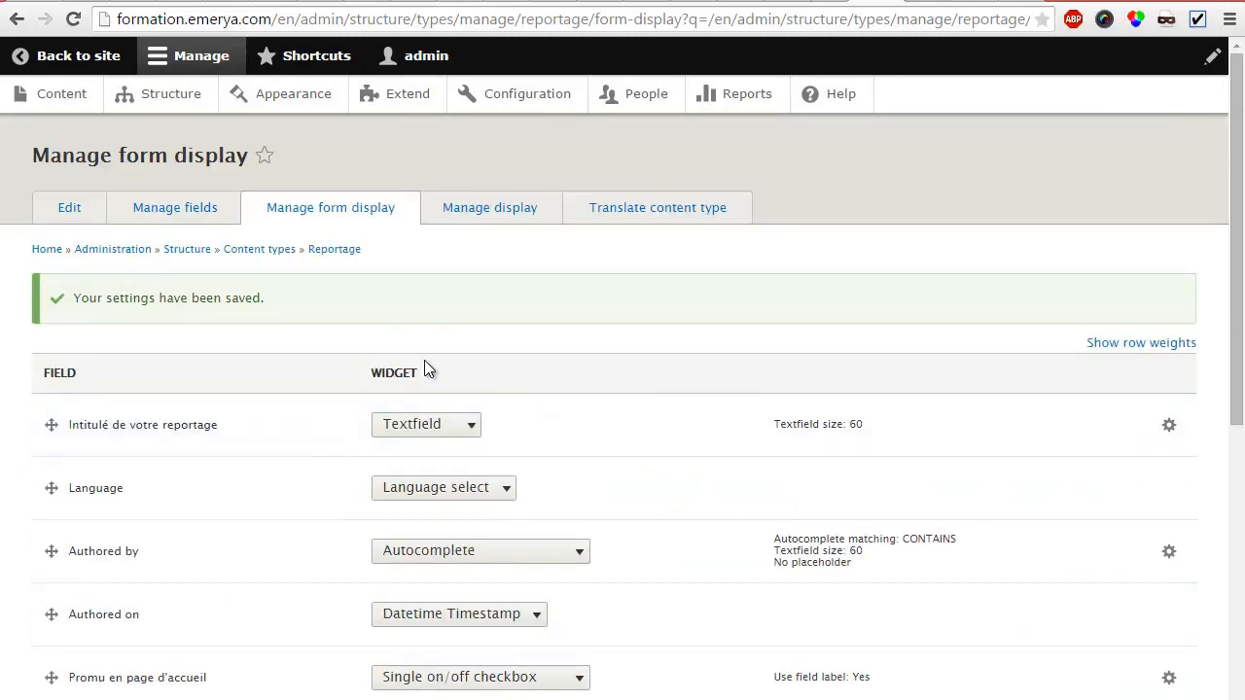
{"action": "scroll", "coordinate": [419, 367], "scroll_direction": "down", "scroll_amount": 1}
{"action": "scroll", "coordinate": [415, 366], "scroll_direction": "down", "scroll_amount": 4}
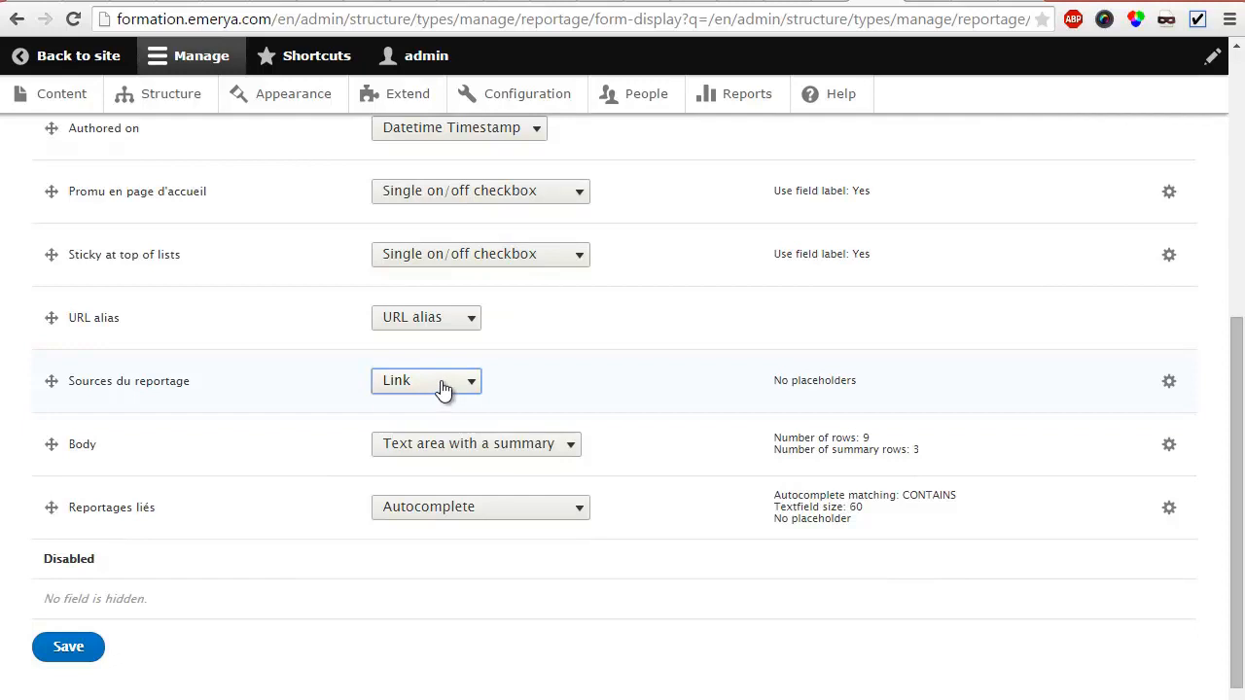
{"action": "left_click", "coordinate": [443, 387]}
{"action": "left_click", "coordinate": [442, 387]}
Try the Select list widget for Reportages liés and switch it back to Autocomplete.
{"action": "left_click", "coordinate": [466, 516]}
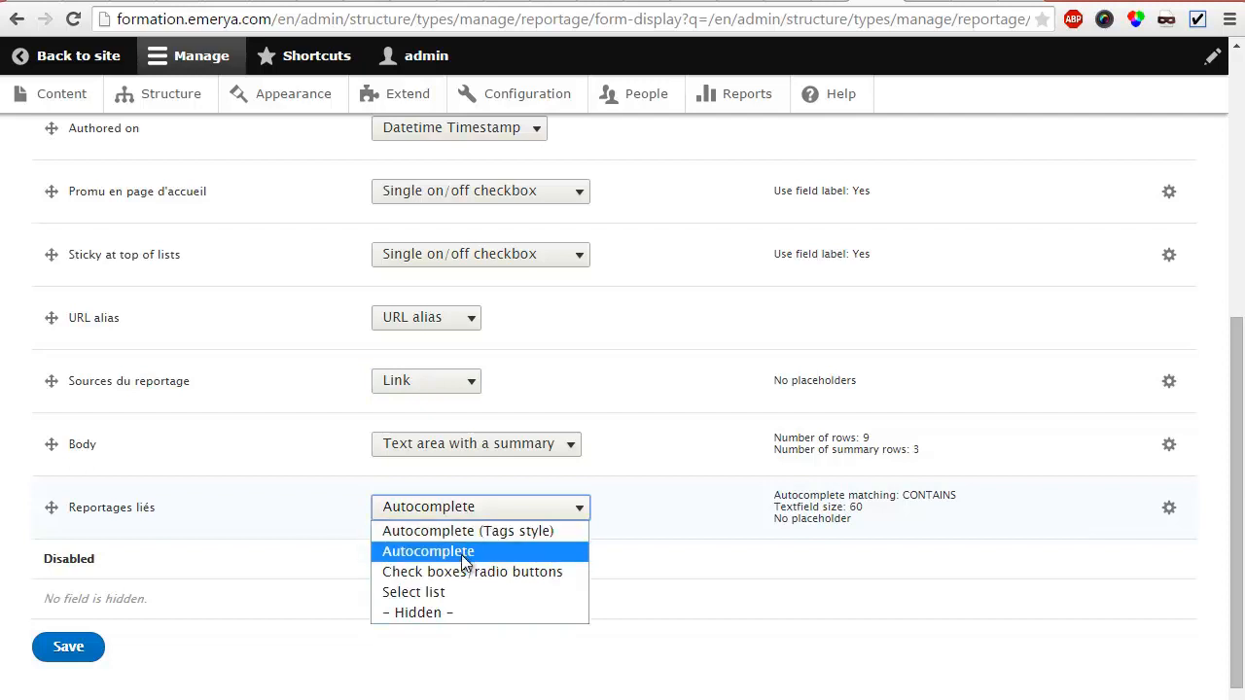
{"action": "left_click", "coordinate": [452, 592]}
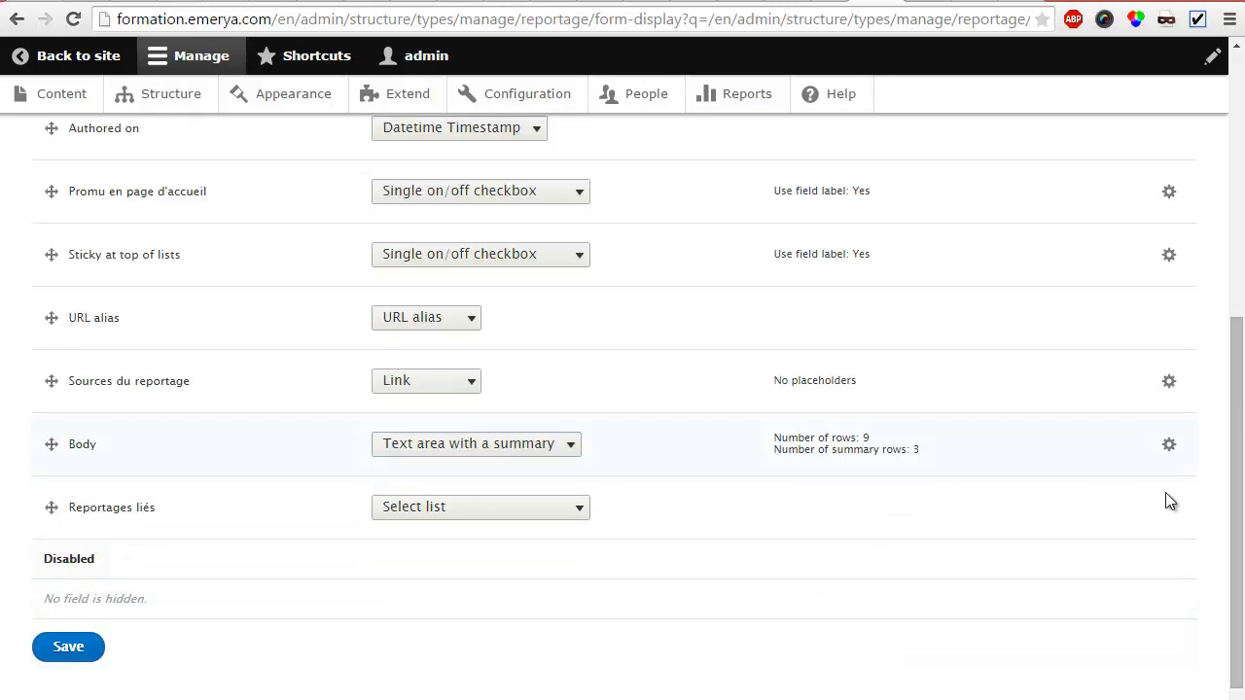
{"action": "left_click", "coordinate": [562, 512]}
{"action": "left_click", "coordinate": [522, 551]}
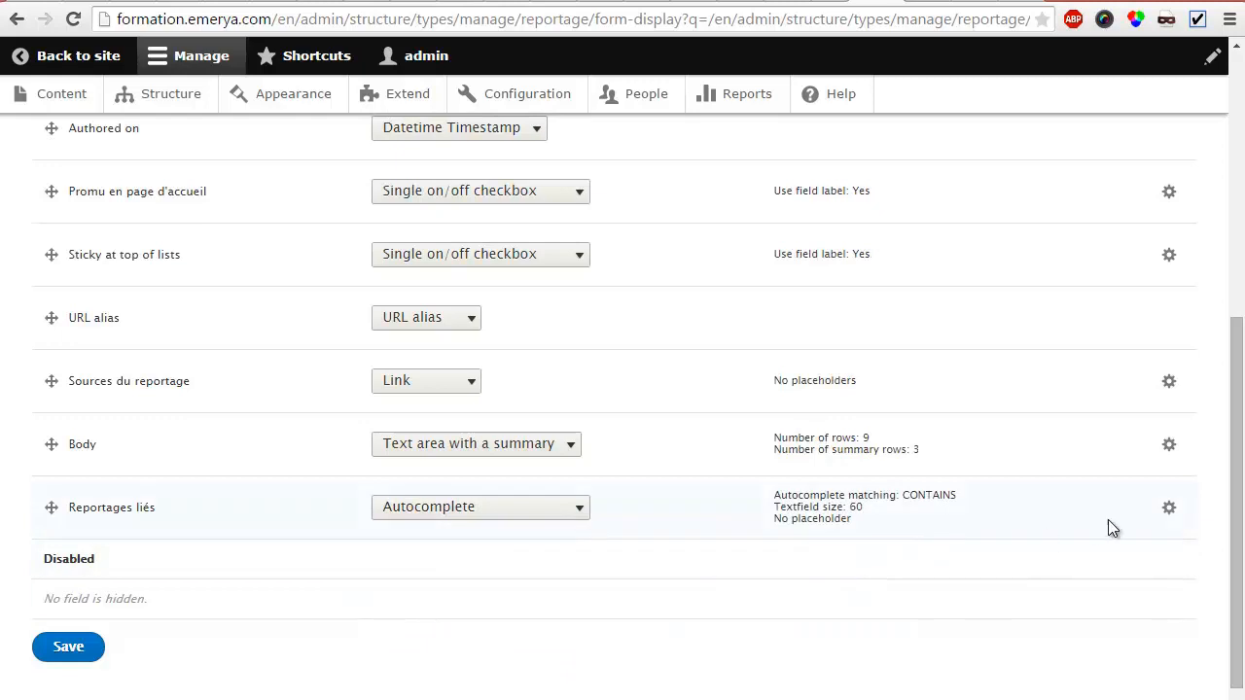
Set the autocomplete matching of the Reportages liés widget to Starts with and update its settings.
{"action": "left_click", "coordinate": [1168, 507]}
{"action": "scroll", "coordinate": [722, 516], "scroll_direction": "down", "scroll_amount": 2}
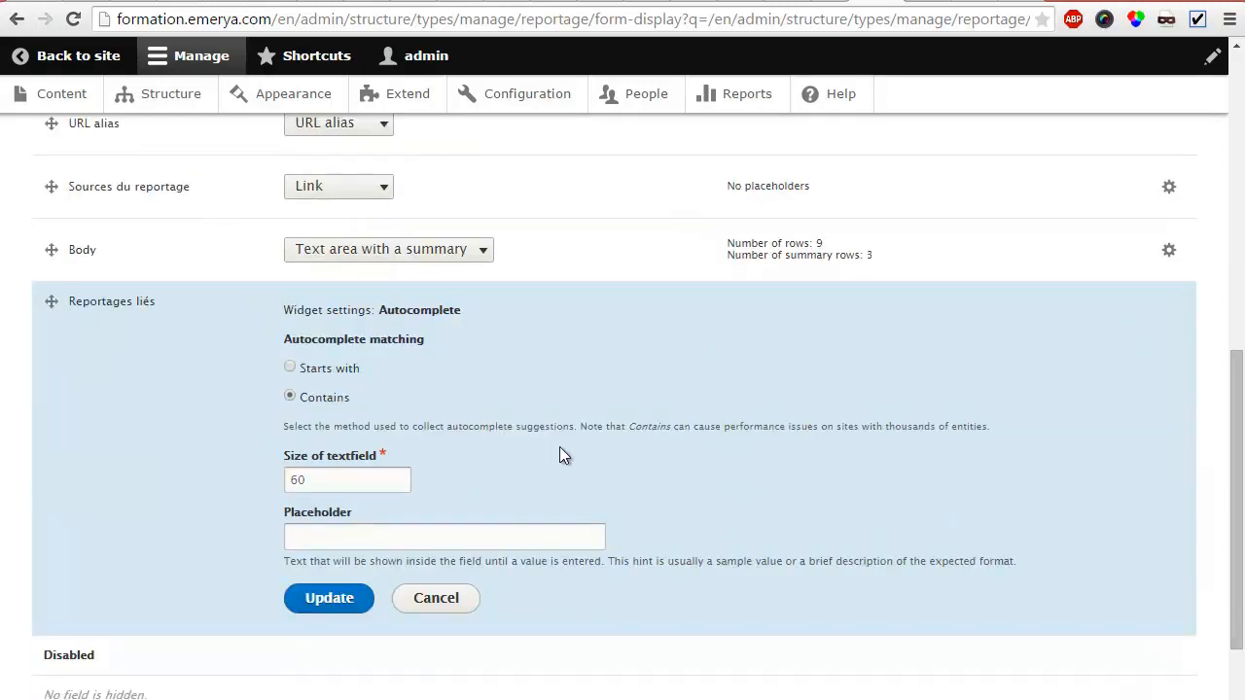
{"action": "left_click", "coordinate": [303, 369]}
{"action": "left_click", "coordinate": [346, 603]}
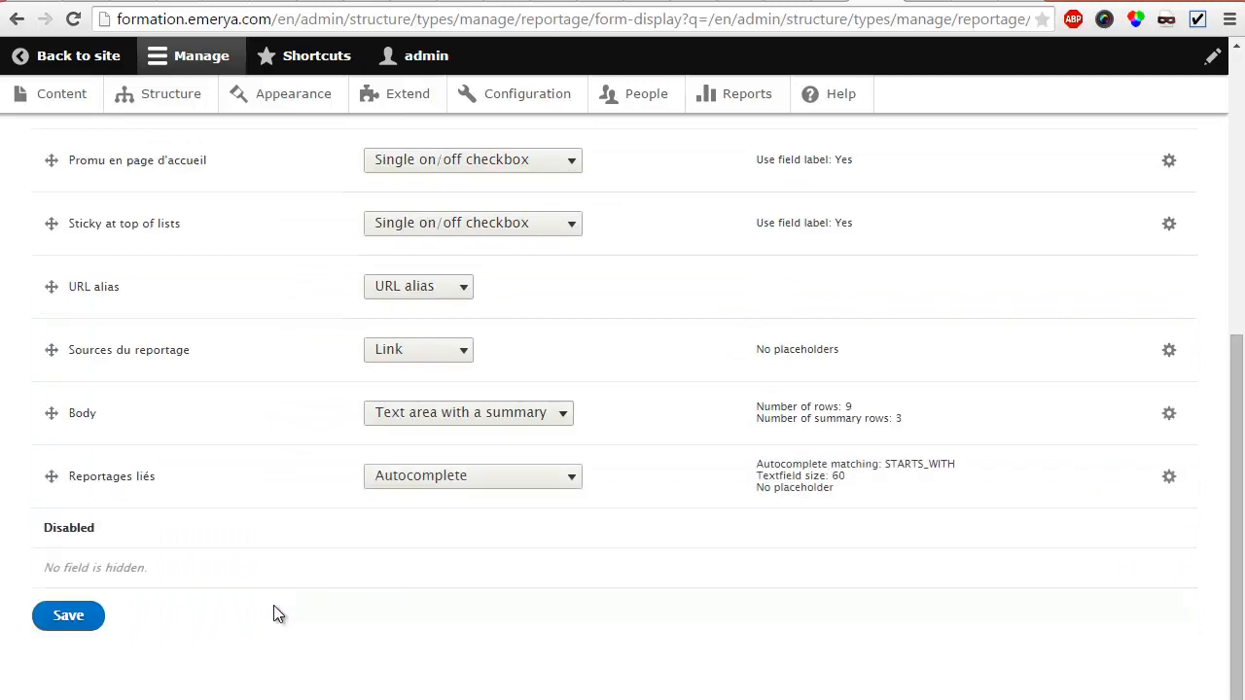
Set the Reportages liés widget to Select list and save the form display.
{"action": "left_click", "coordinate": [491, 486]}
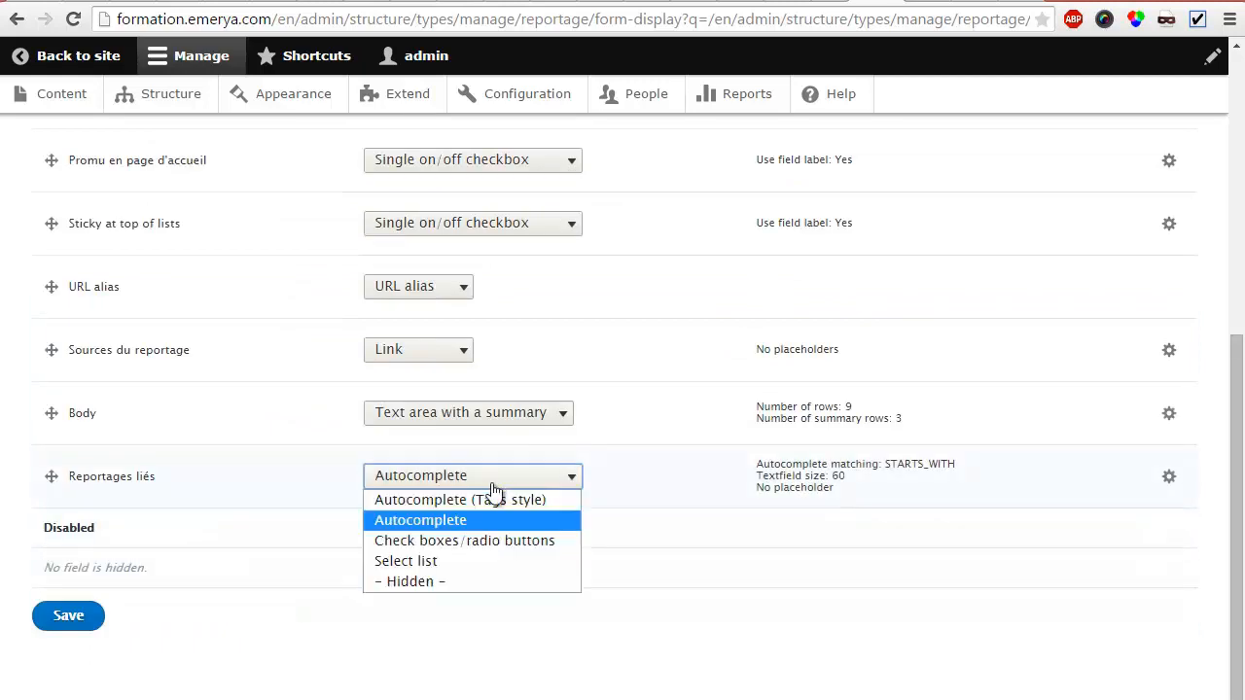
{"action": "left_click", "coordinate": [471, 560]}
{"action": "left_click", "coordinate": [50, 618]}
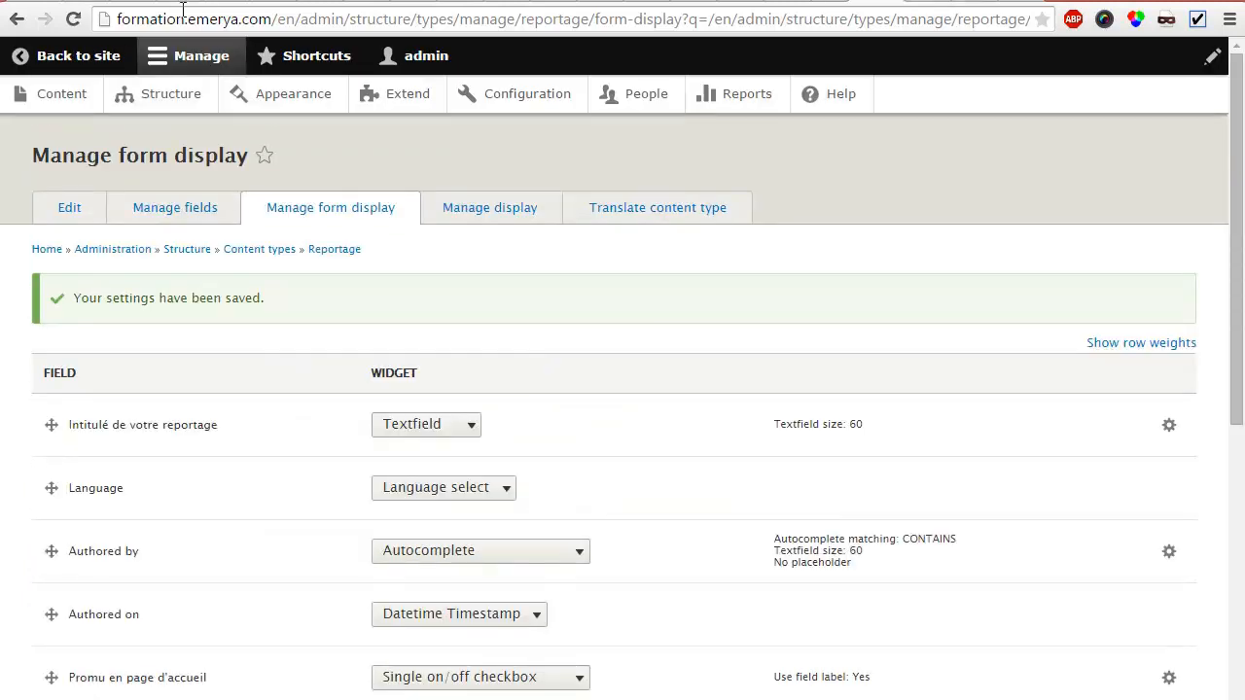
Open the creation form for a new Reportage at formation.emerya.com/node/add/reportage.
{"action": "left_click_drag", "start_coordinate": [278, 19], "coordinate": [1031, 19]}
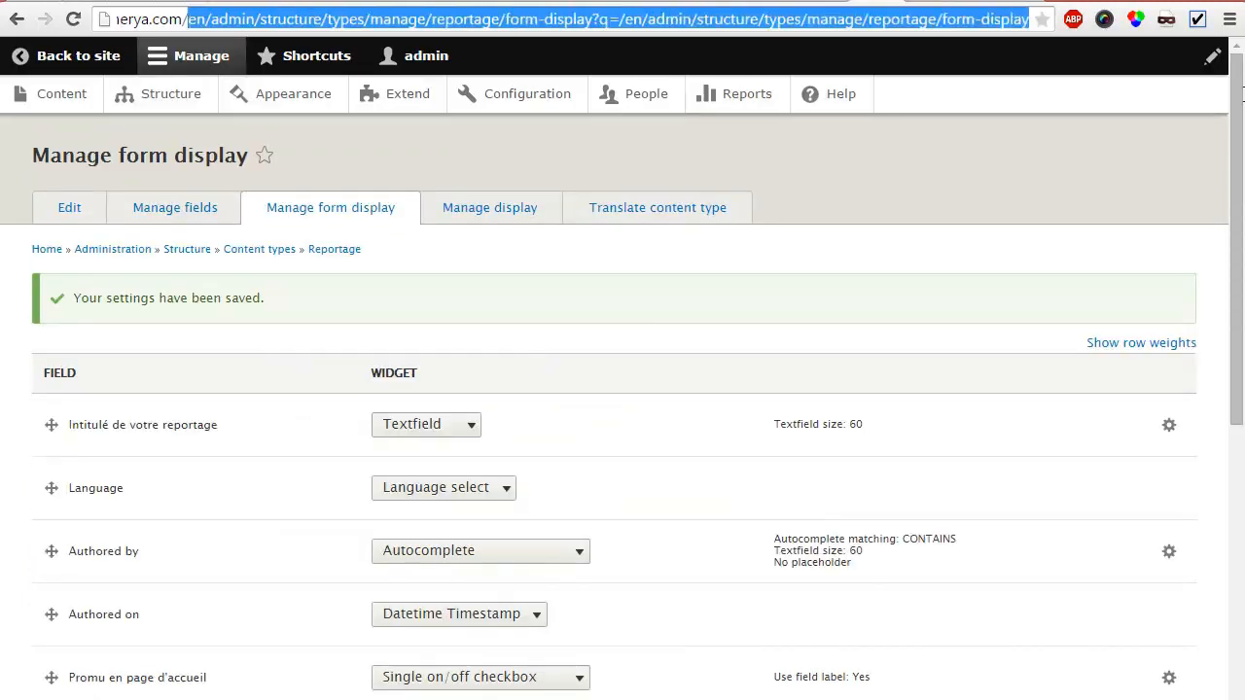
{"action": "type", "text": "node/add/article"}
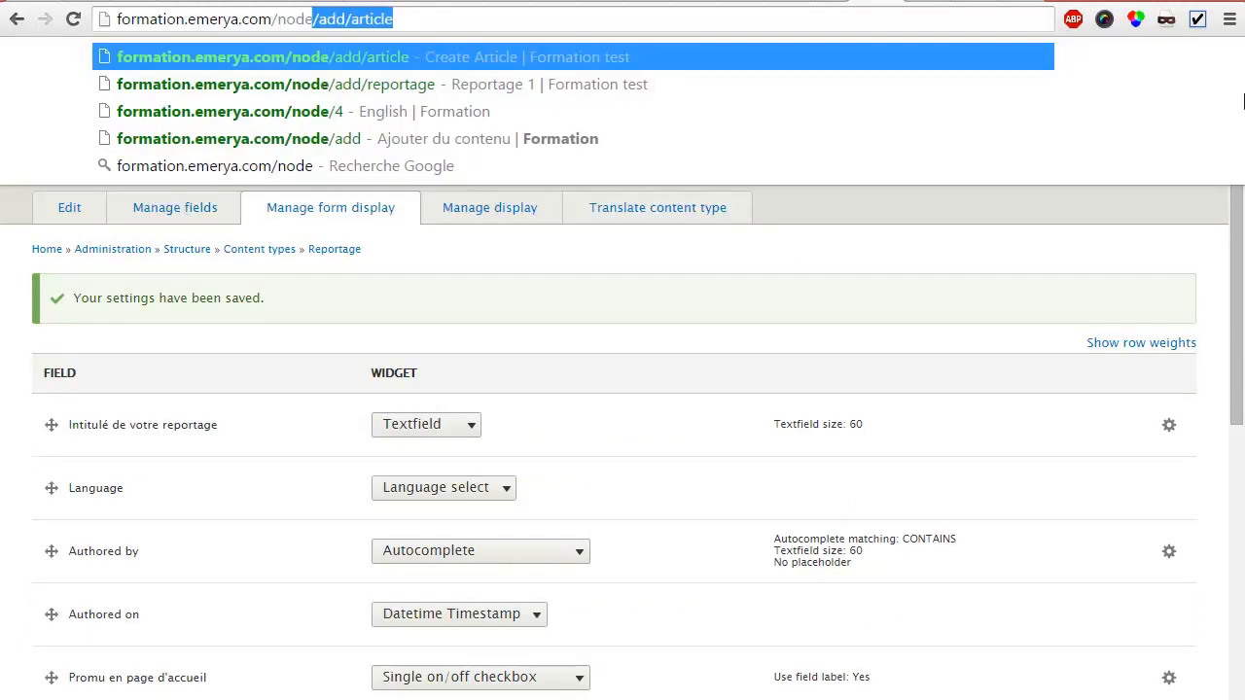
{"action": "key", "text": "Down"}
{"action": "key", "text": "Return"}
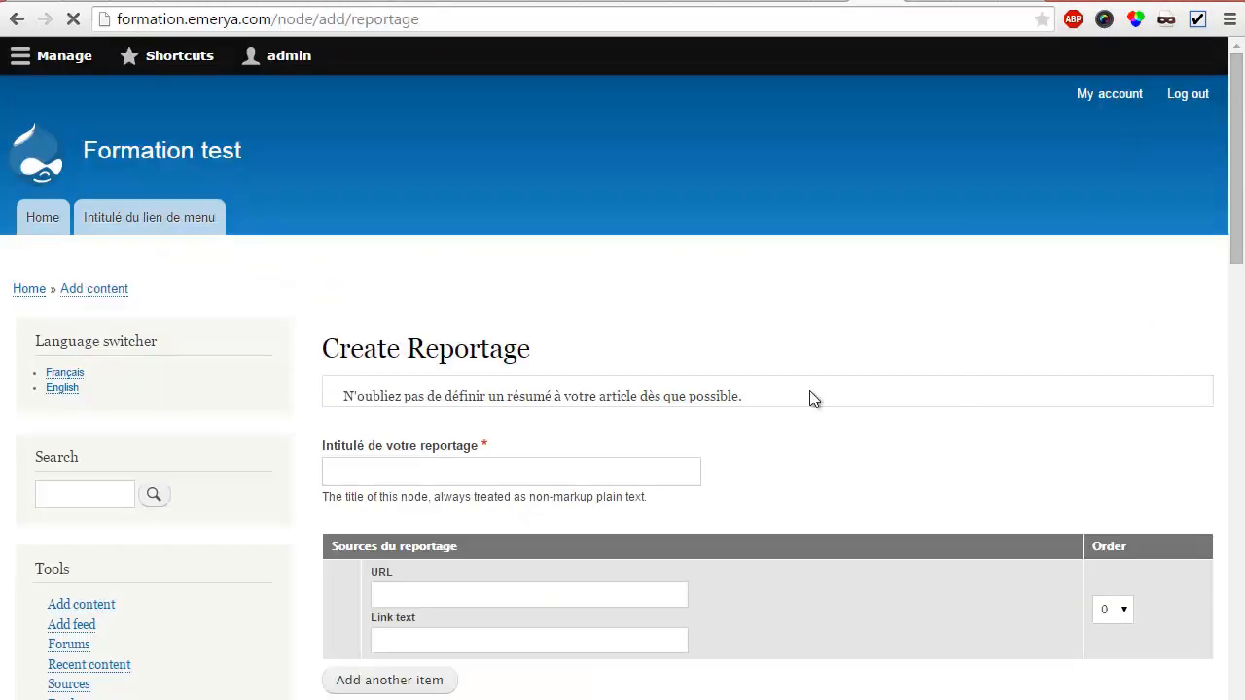
Try selecting both Reportage test and Reportage 1 in the Reportages liés list of the new reportage form.
{"action": "scroll", "coordinate": [765, 399], "scroll_direction": "down", "scroll_amount": 2}
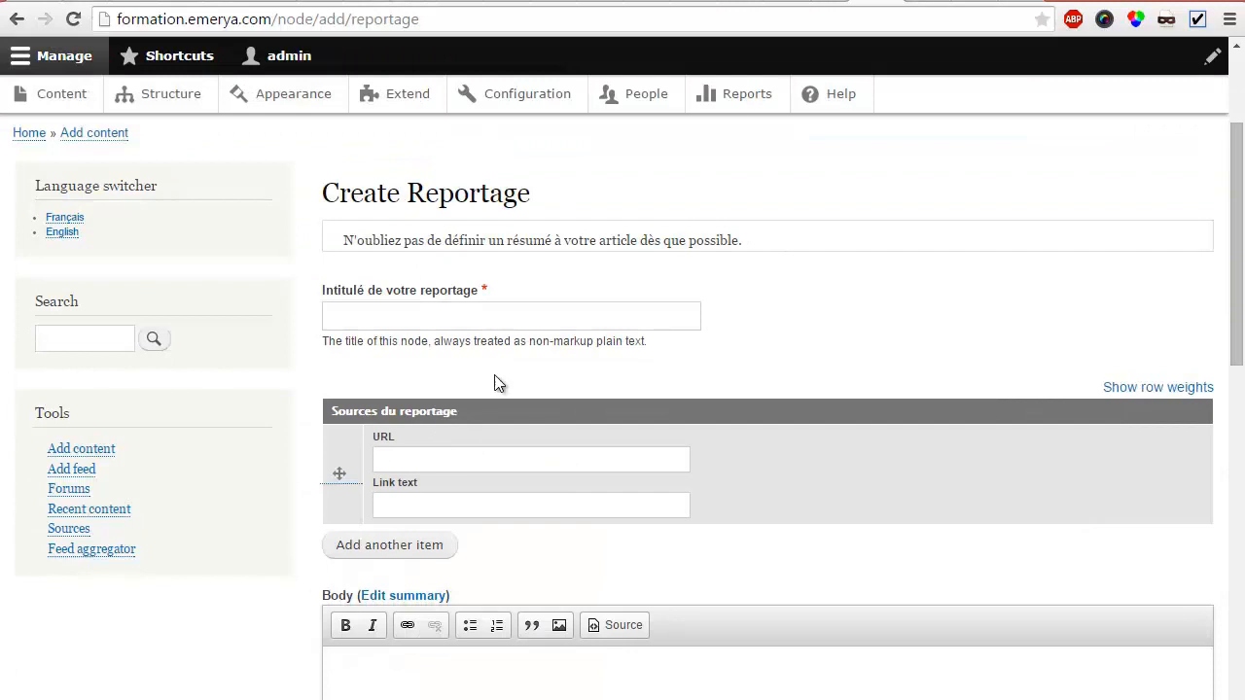
{"action": "scroll", "coordinate": [367, 504], "scroll_direction": "down", "scroll_amount": 3}
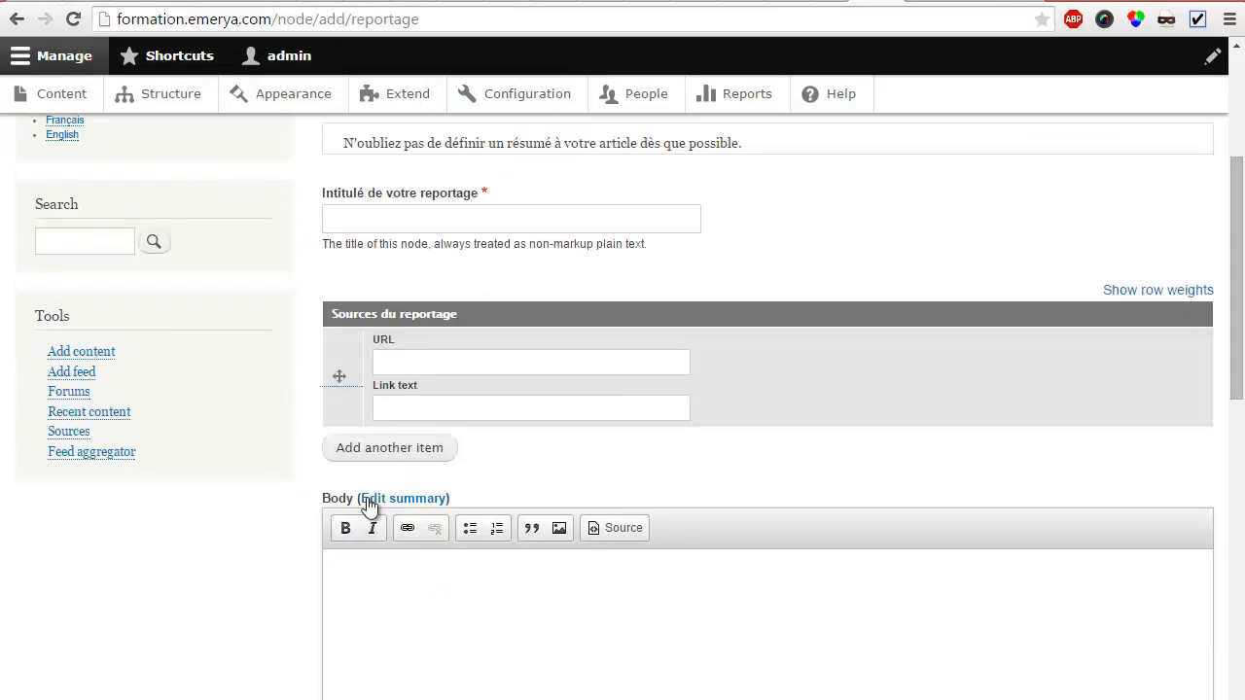
{"action": "left_click", "coordinate": [372, 536]}
{"action": "scroll", "coordinate": [371, 535], "scroll_direction": "down", "scroll_amount": 3}
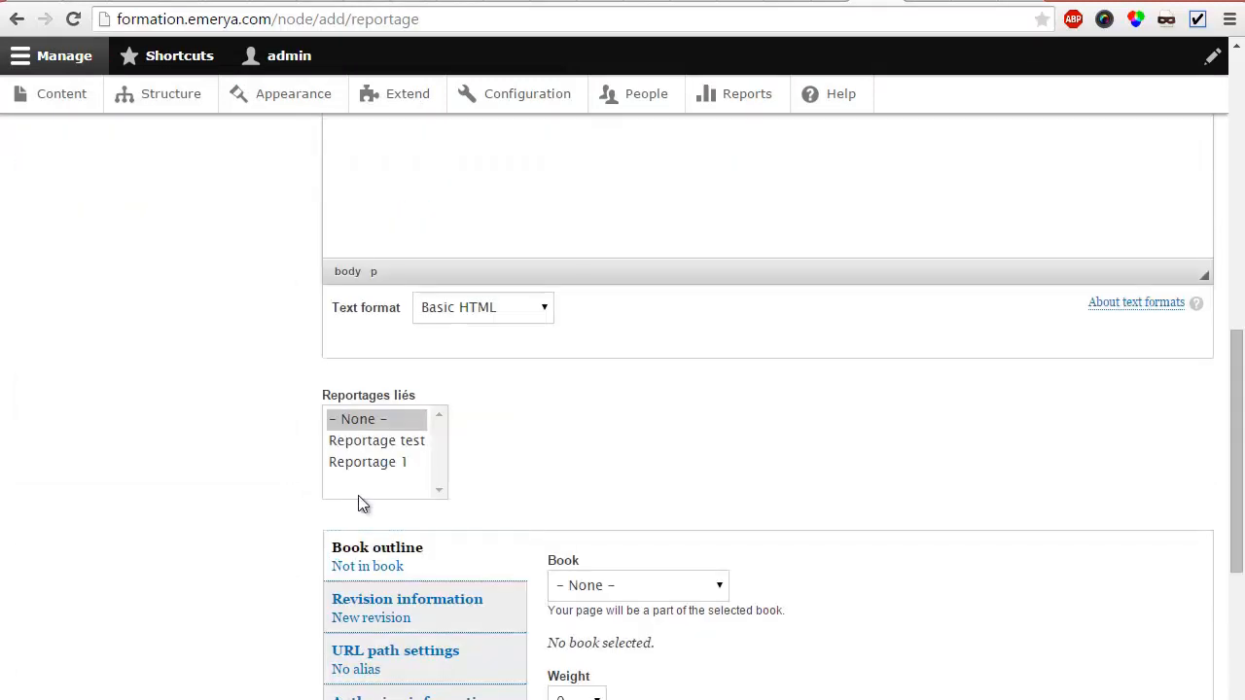
{"action": "left_click", "coordinate": [359, 441]}
{"action": "left_click", "coordinate": [359, 466]}
{"action": "left_click", "coordinate": [362, 445]}
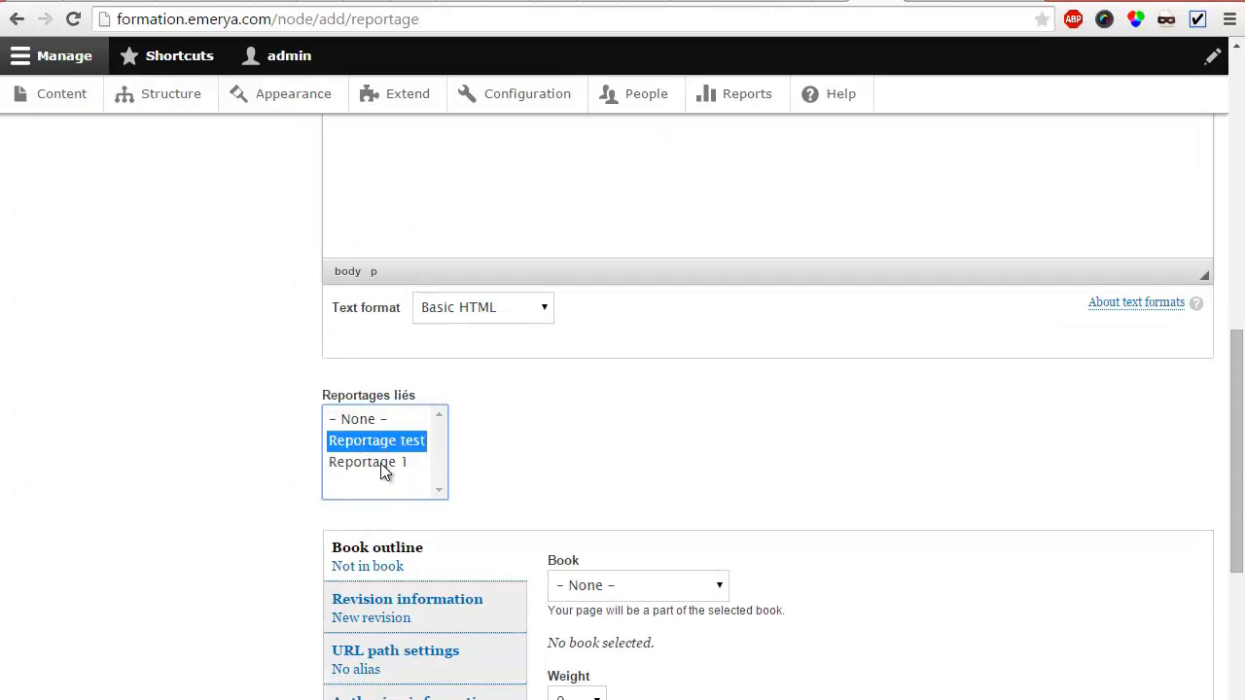
{"action": "left_click", "coordinate": [384, 465], "text": "ctrl"}
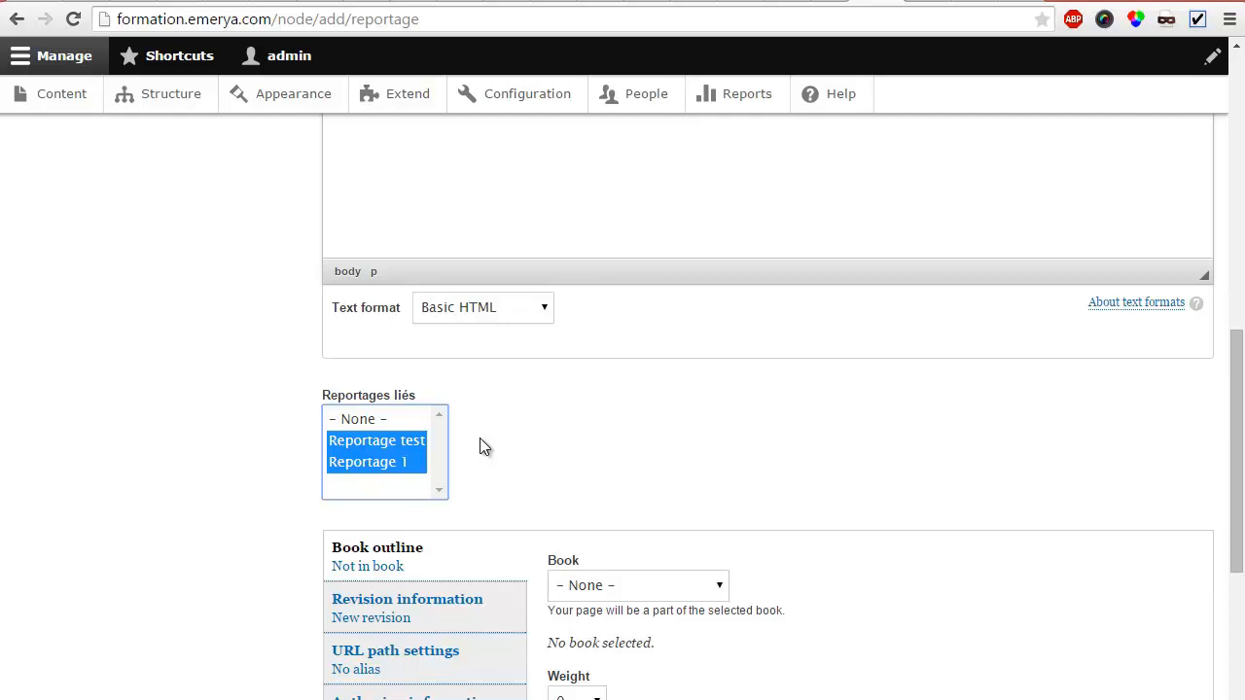
Open the display settings of the Reportage content type and review the format options for Links and Body.
{"action": "left_click", "coordinate": [16, 18]}
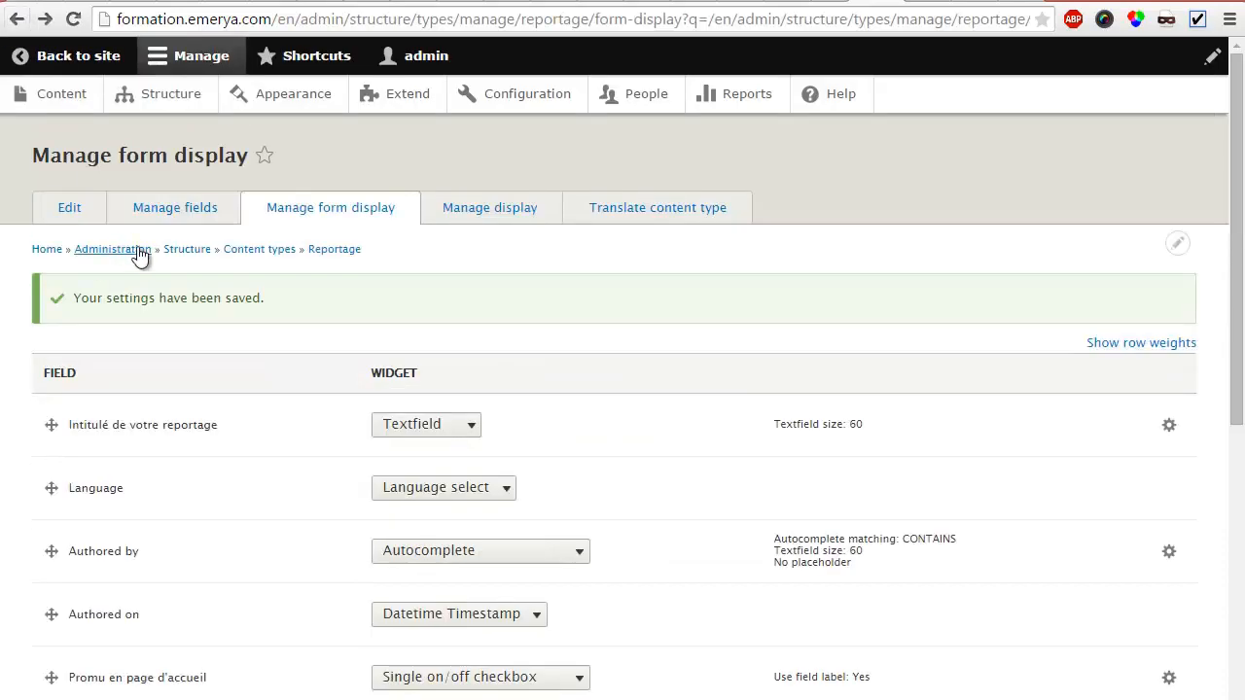
{"action": "left_click", "coordinate": [468, 212]}
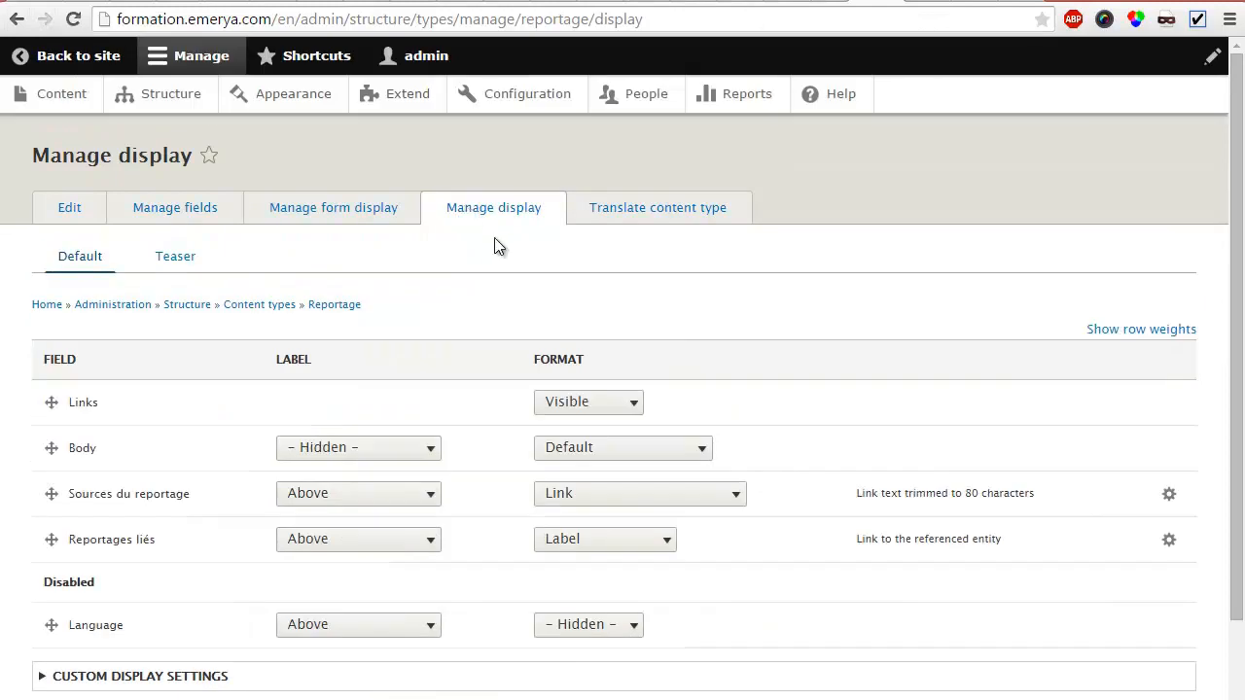
{"action": "scroll", "coordinate": [497, 248], "scroll_direction": "down", "scroll_amount": 1}
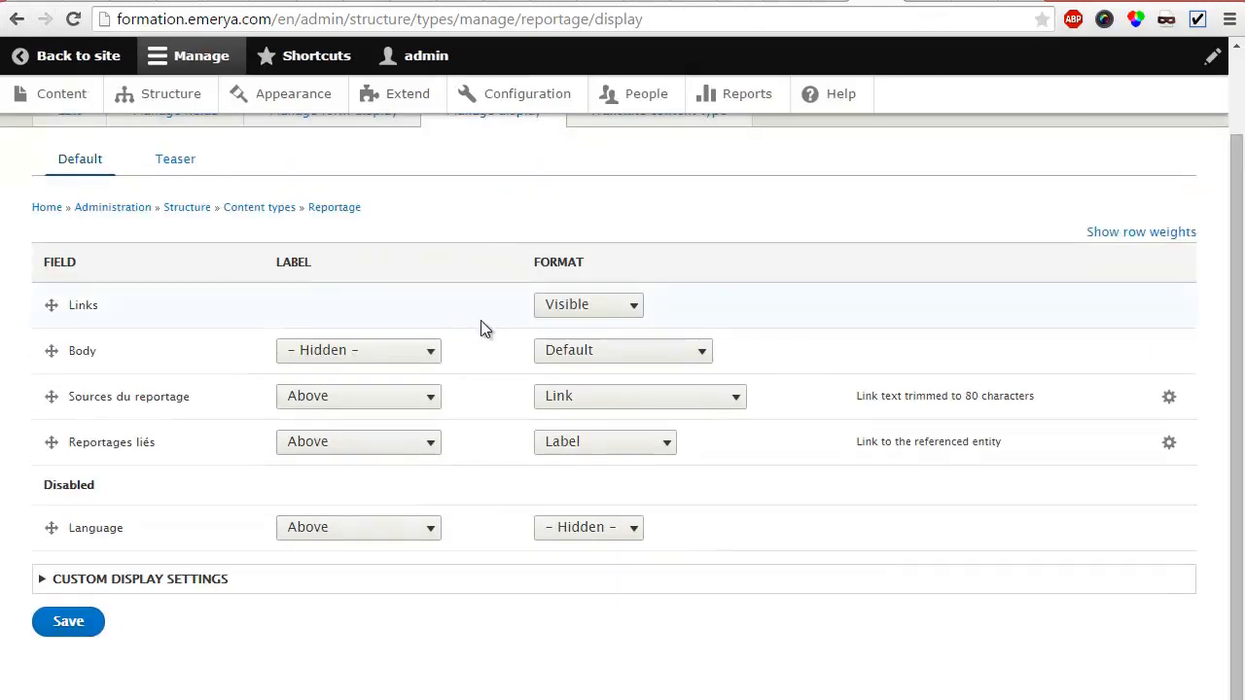
{"action": "left_click", "coordinate": [614, 315]}
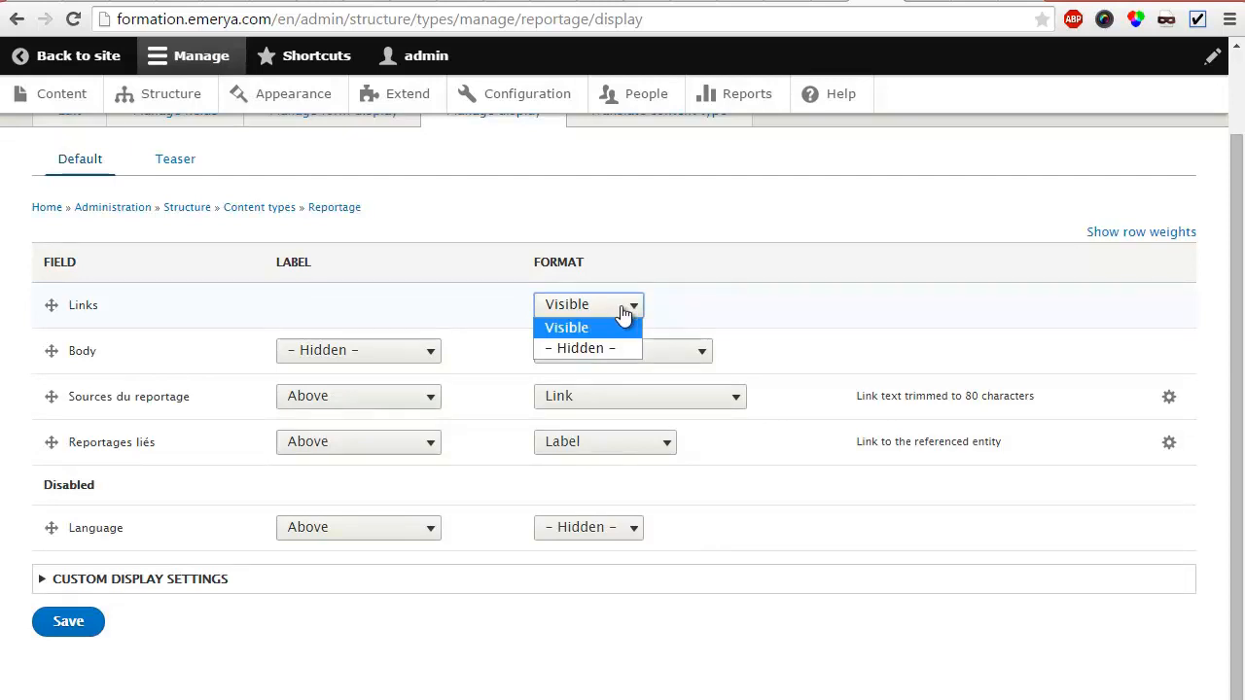
{"action": "left_click", "coordinate": [736, 290]}
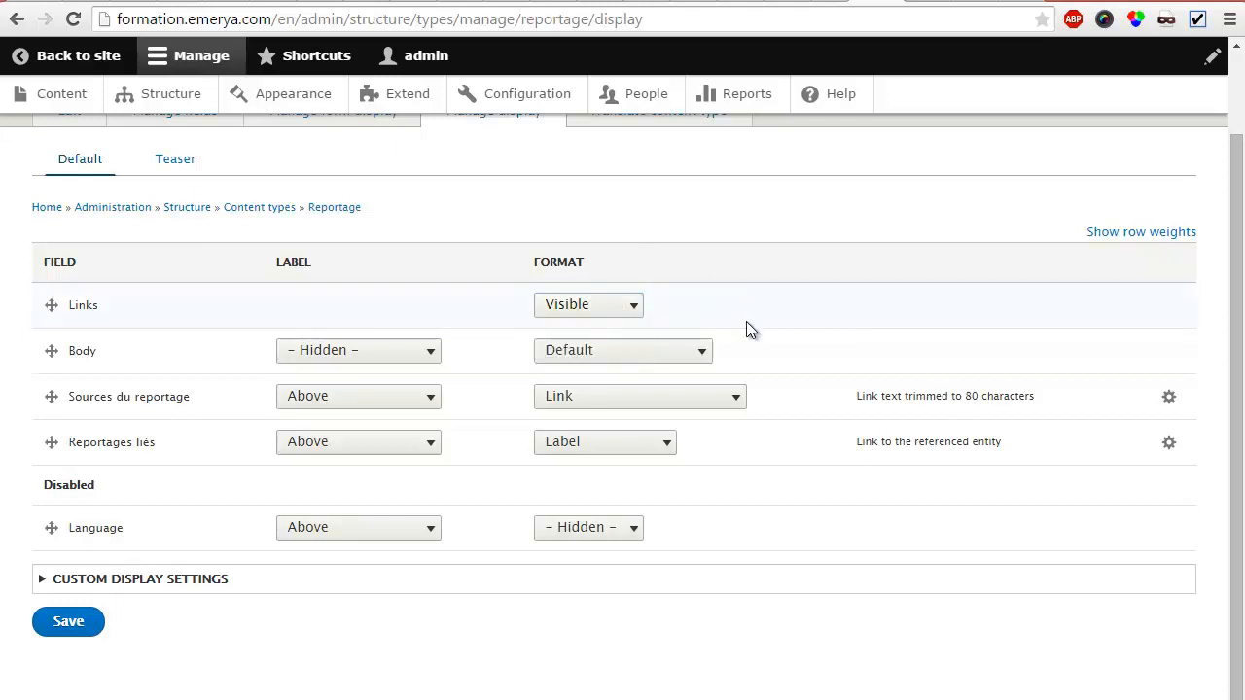
{"action": "left_click", "coordinate": [676, 361]}
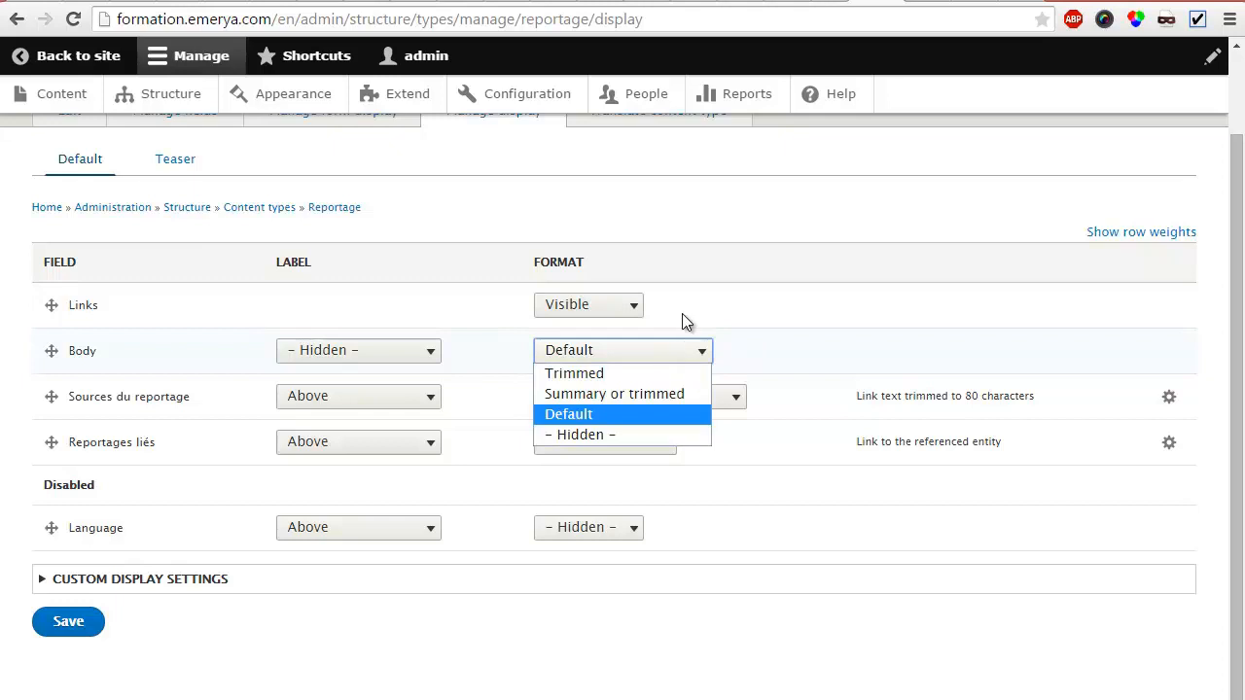
{"action": "left_click", "coordinate": [700, 223]}
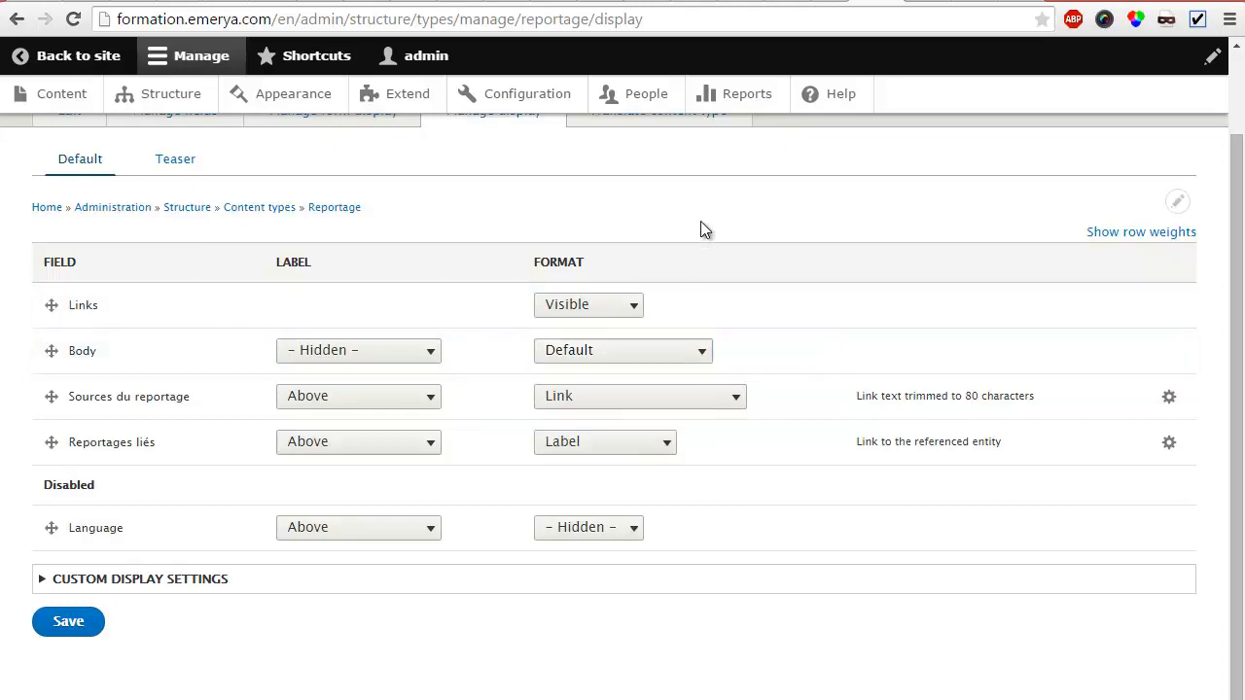
Set the Sources du reportage format to Separate link text and URL and save the default display.
{"action": "left_click", "coordinate": [735, 406]}
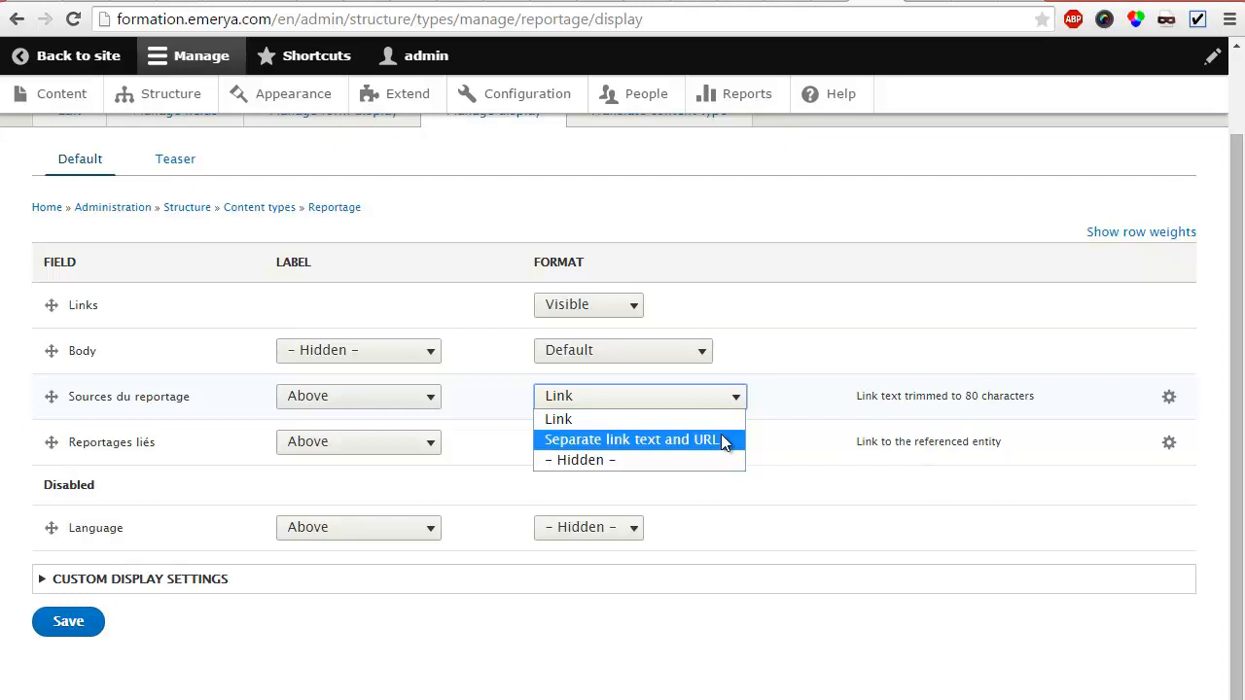
{"action": "left_click", "coordinate": [722, 437]}
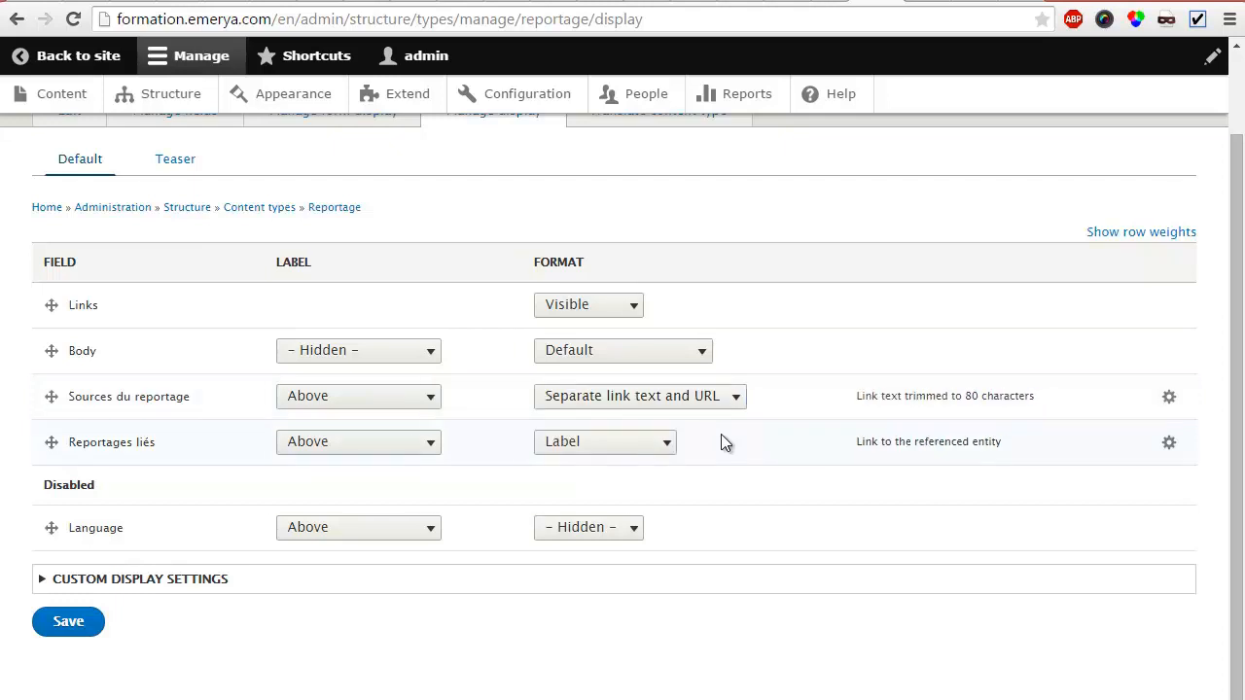
{"action": "left_click", "coordinate": [69, 622]}
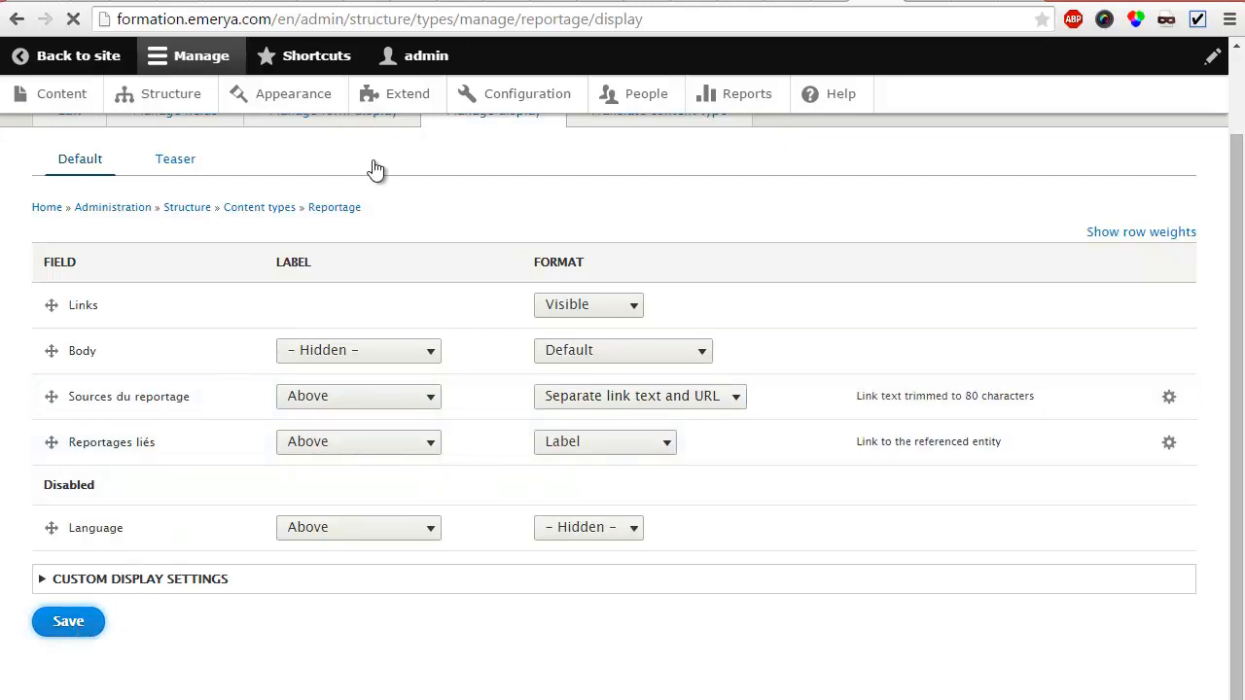
Open the content list in a new browser tab, view Reportage test, and examine how its sources are displayed.
{"action": "right_click", "coordinate": [94, 98]}
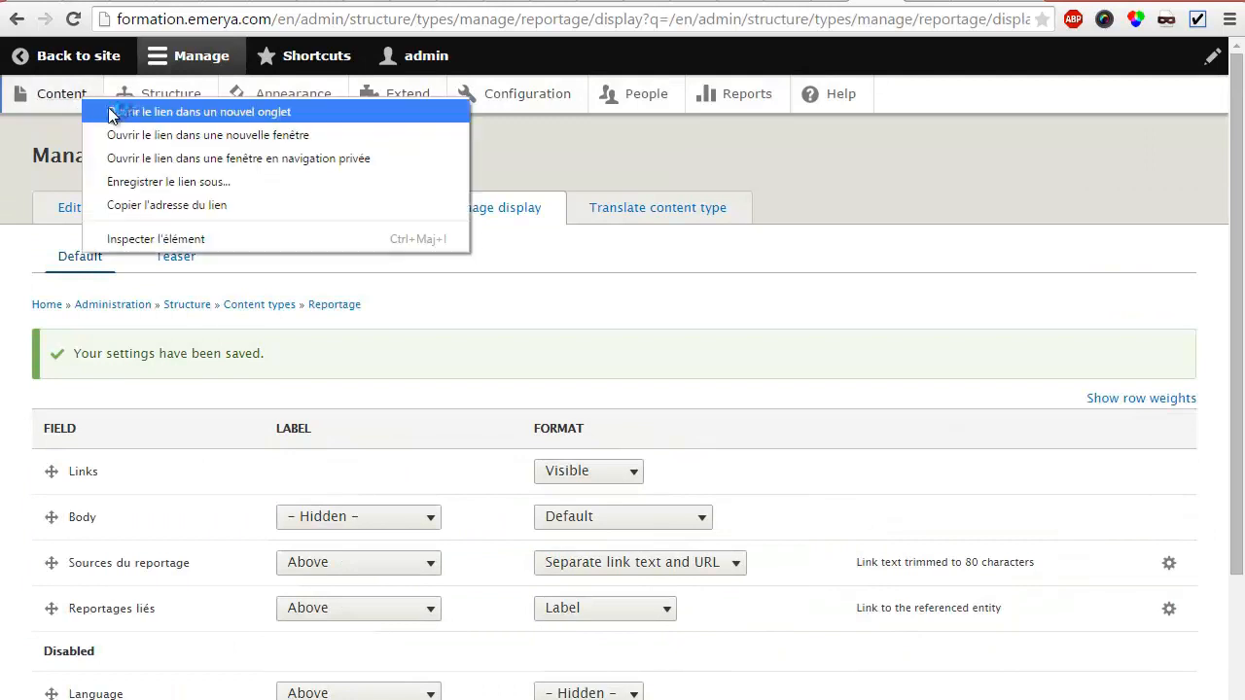
{"action": "left_click", "coordinate": [116, 110]}
{"action": "key", "text": "ctrl+Tab"}
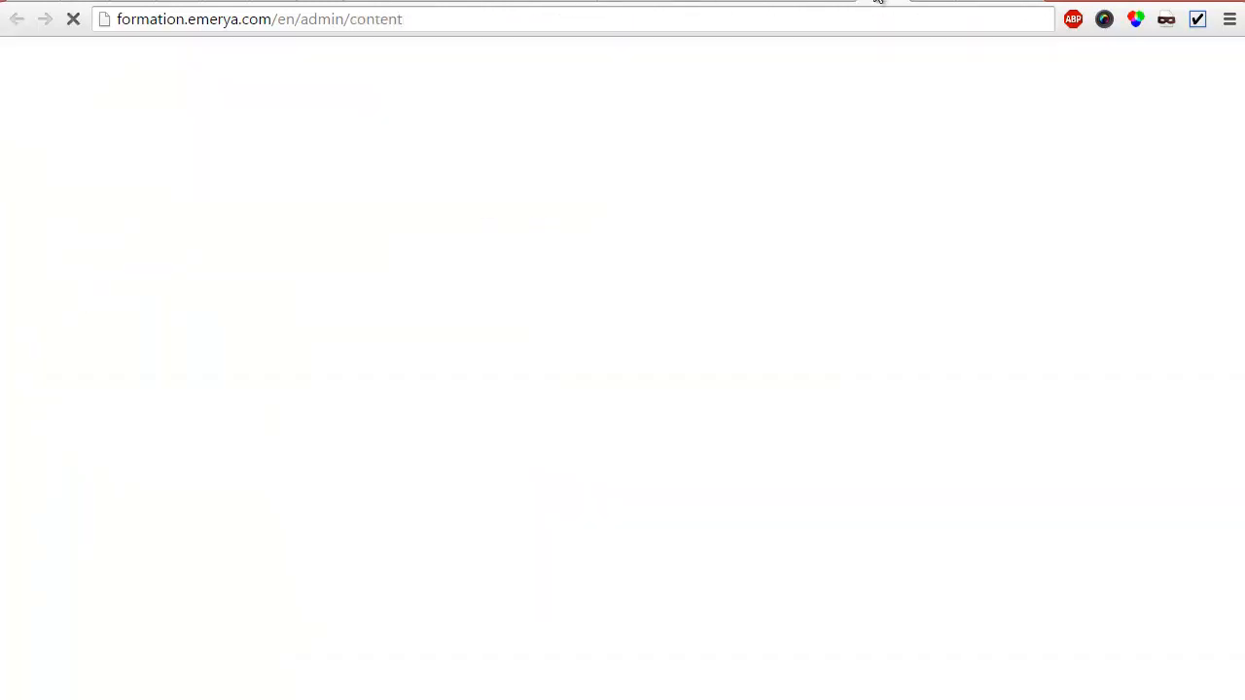
{"action": "scroll", "coordinate": [173, 495], "scroll_direction": "down", "scroll_amount": 2}
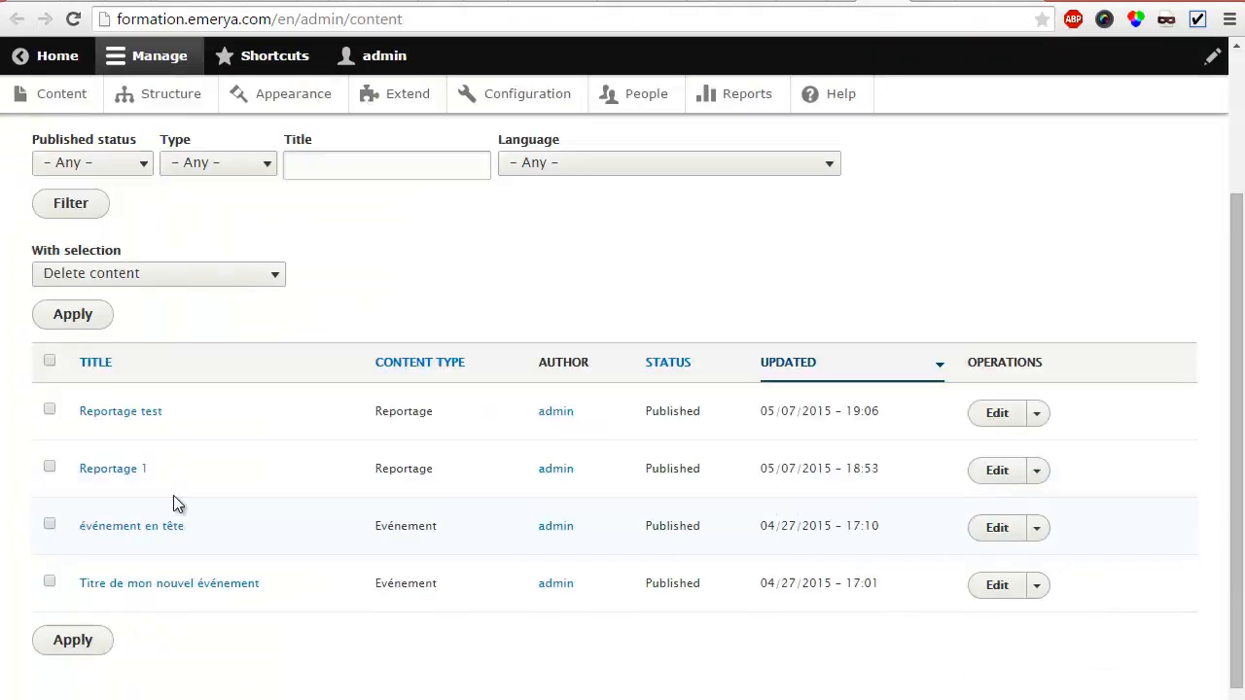
{"action": "left_click", "coordinate": [135, 411]}
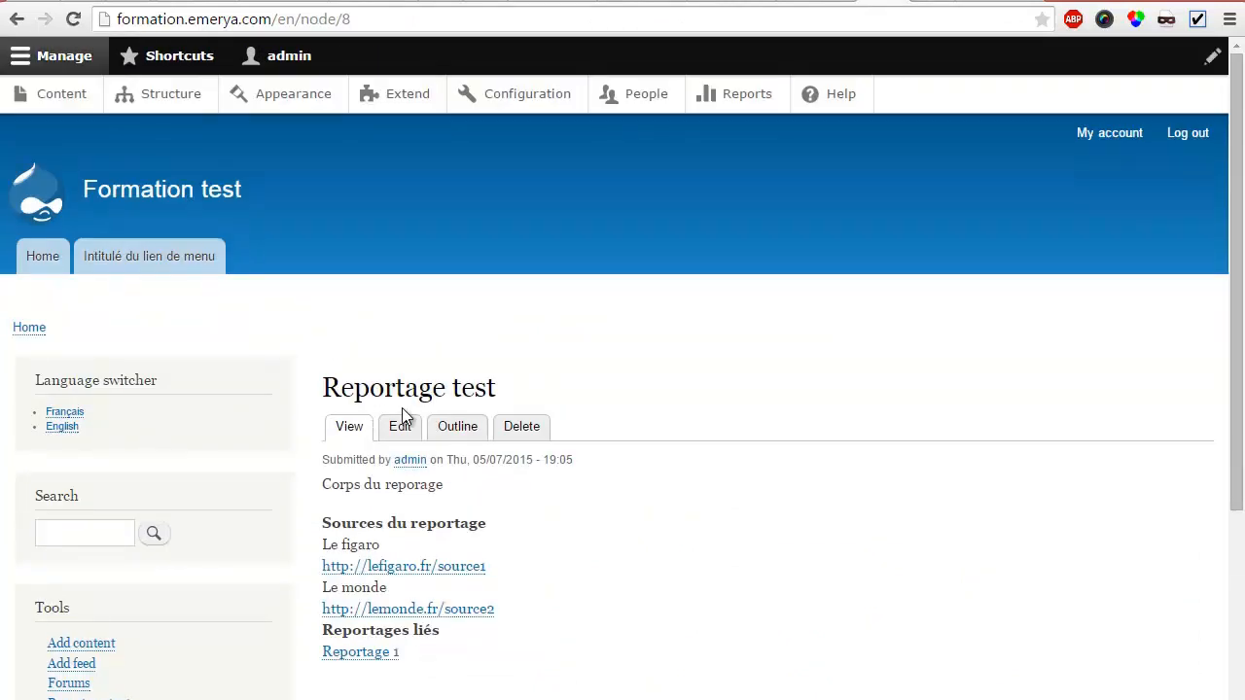
{"action": "scroll", "coordinate": [385, 434], "scroll_direction": "down", "scroll_amount": 1}
{"action": "left_click_drag", "start_coordinate": [321, 448], "coordinate": [414, 446]}
{"action": "left_click_drag", "start_coordinate": [484, 469], "coordinate": [322, 470]}
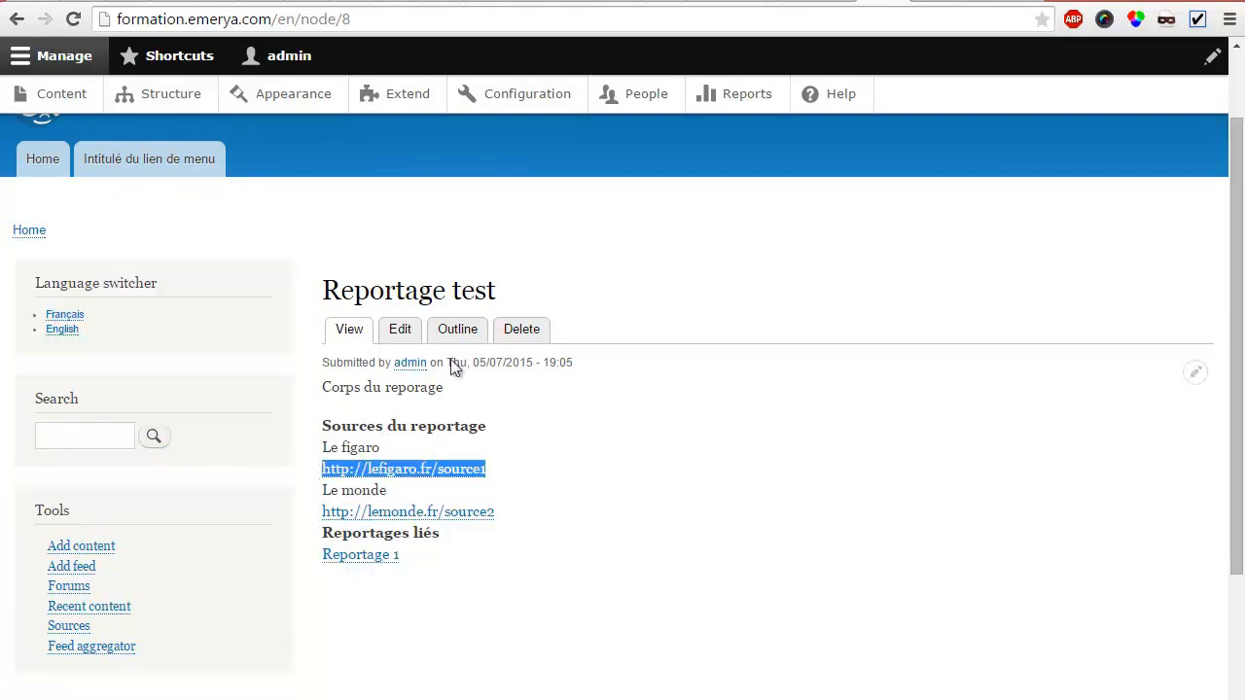
Return to the Reportage display settings and try moving the Reportages liés row in the default display.
{"action": "left_click", "coordinate": [836, 2]}
{"action": "scroll", "coordinate": [738, 291], "scroll_direction": "down", "scroll_amount": 1}
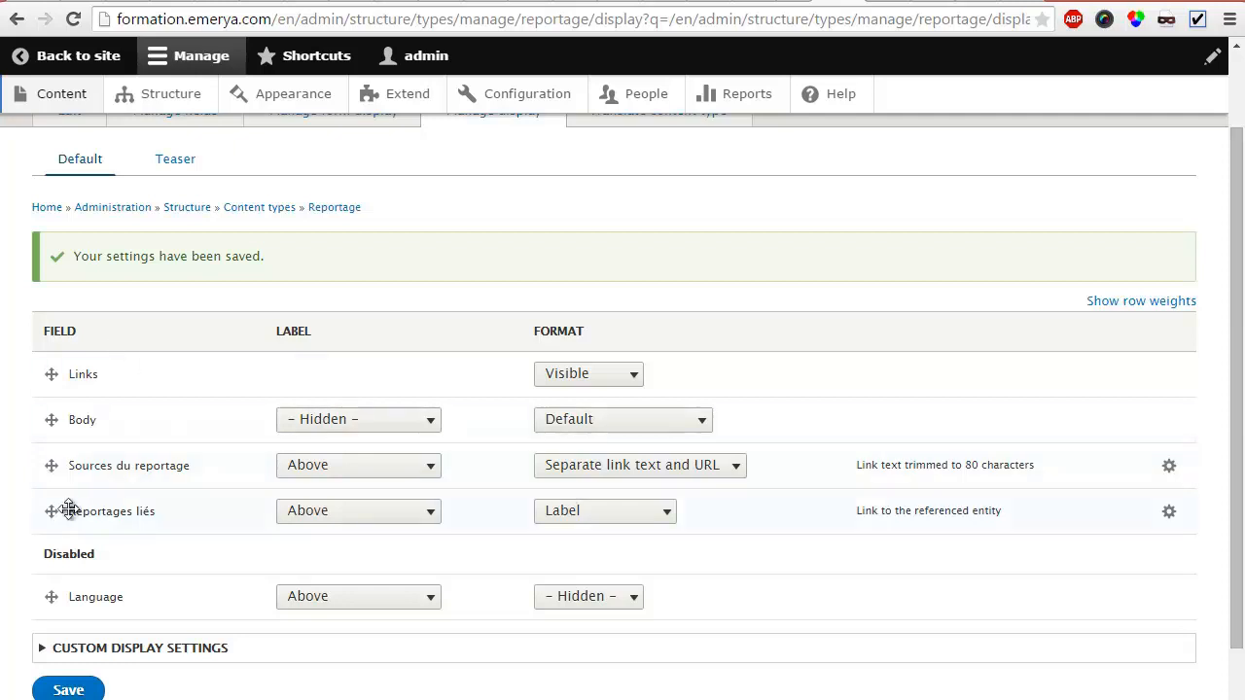
{"action": "mouse_move", "coordinate": [50, 510]}
{"action": "left_mouse_down"}
{"action": "mouse_move", "coordinate": [42, 467]}
{"action": "mouse_move", "coordinate": [56, 510]}
{"action": "left_mouse_up"}
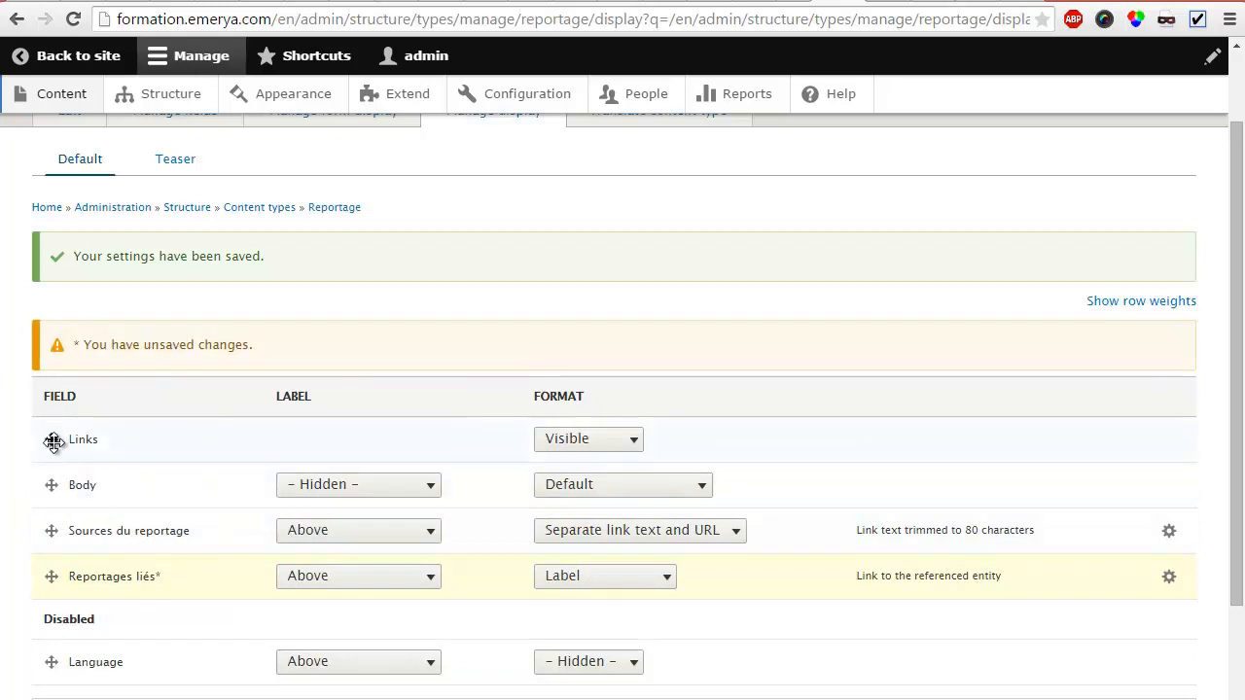
{"action": "scroll", "coordinate": [164, 370], "scroll_direction": "up", "scroll_amount": 1}
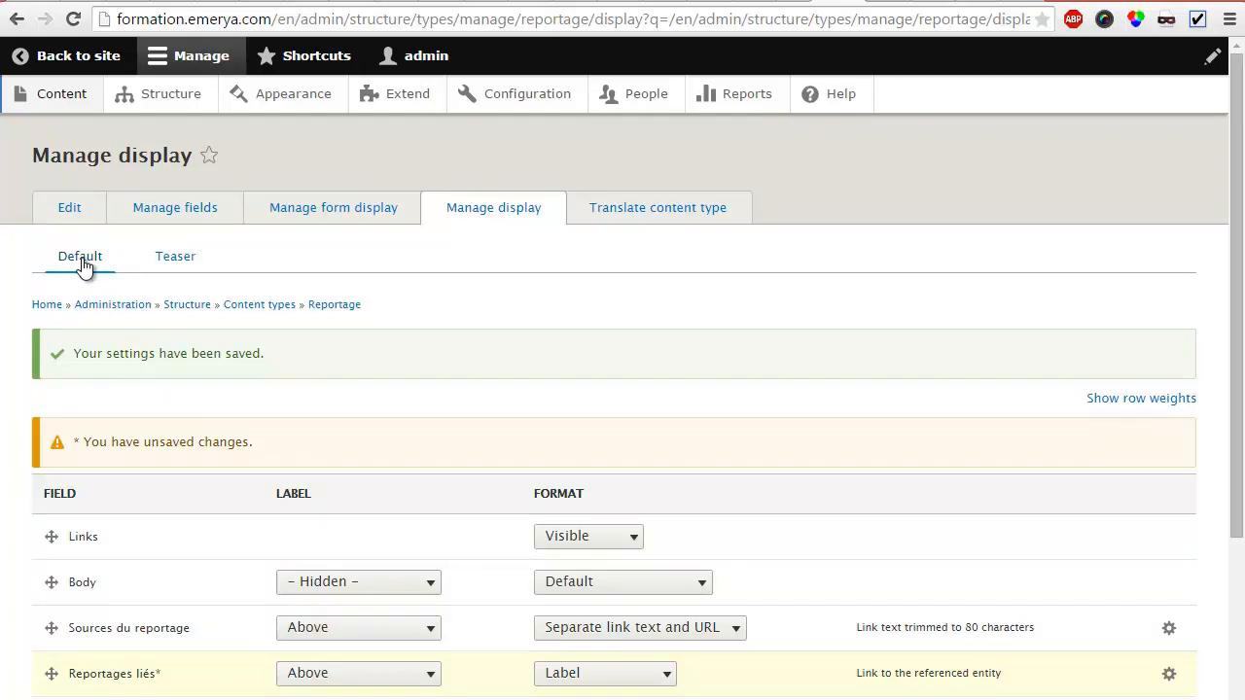
Enable the Reportages liés field below Body in the Teaser display and save the settings.
{"action": "left_click", "coordinate": [191, 266]}
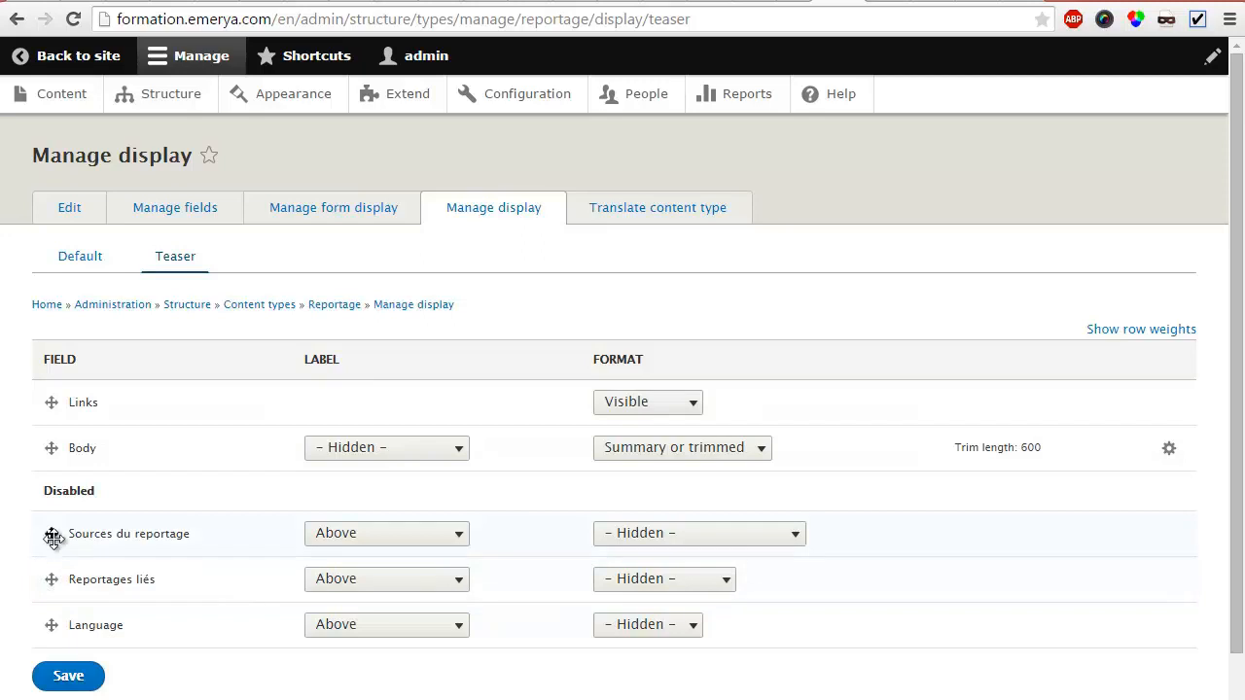
{"action": "left_click_drag", "start_coordinate": [50, 579], "coordinate": [50, 498]}
{"action": "left_click", "coordinate": [68, 614]}
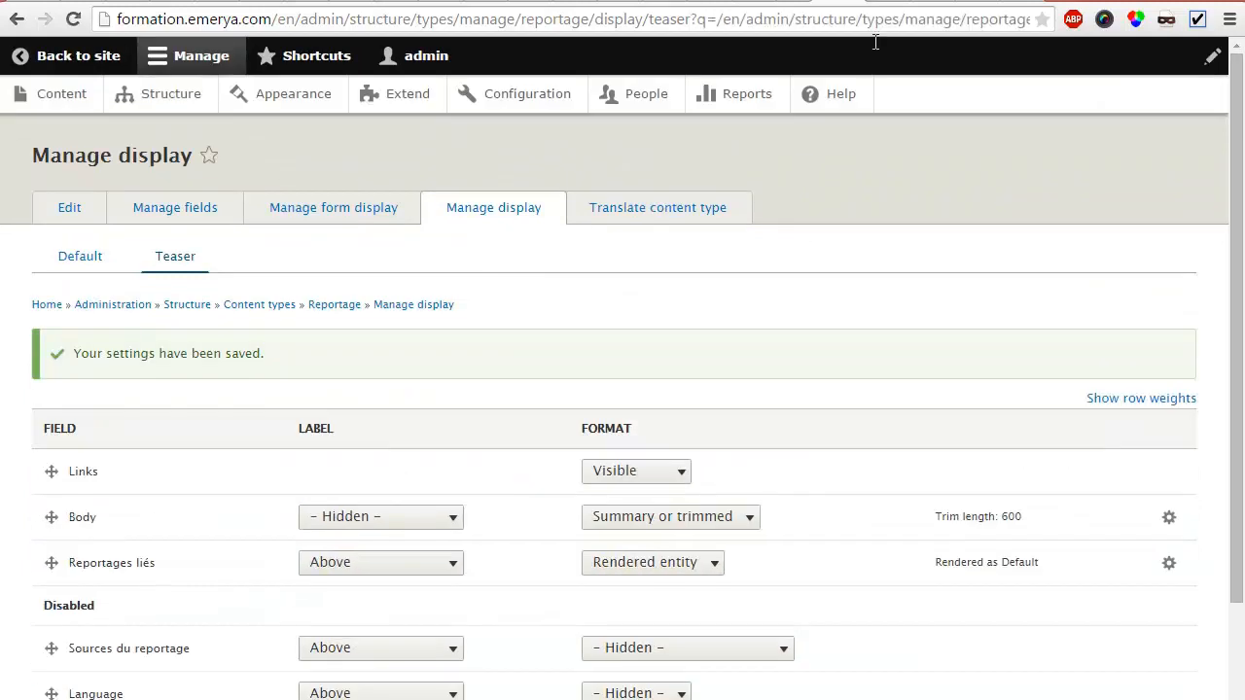
View the site's front page and examine the Reportages liés field in the Reportage test teaser.
{"action": "left_click", "coordinate": [879, 0]}
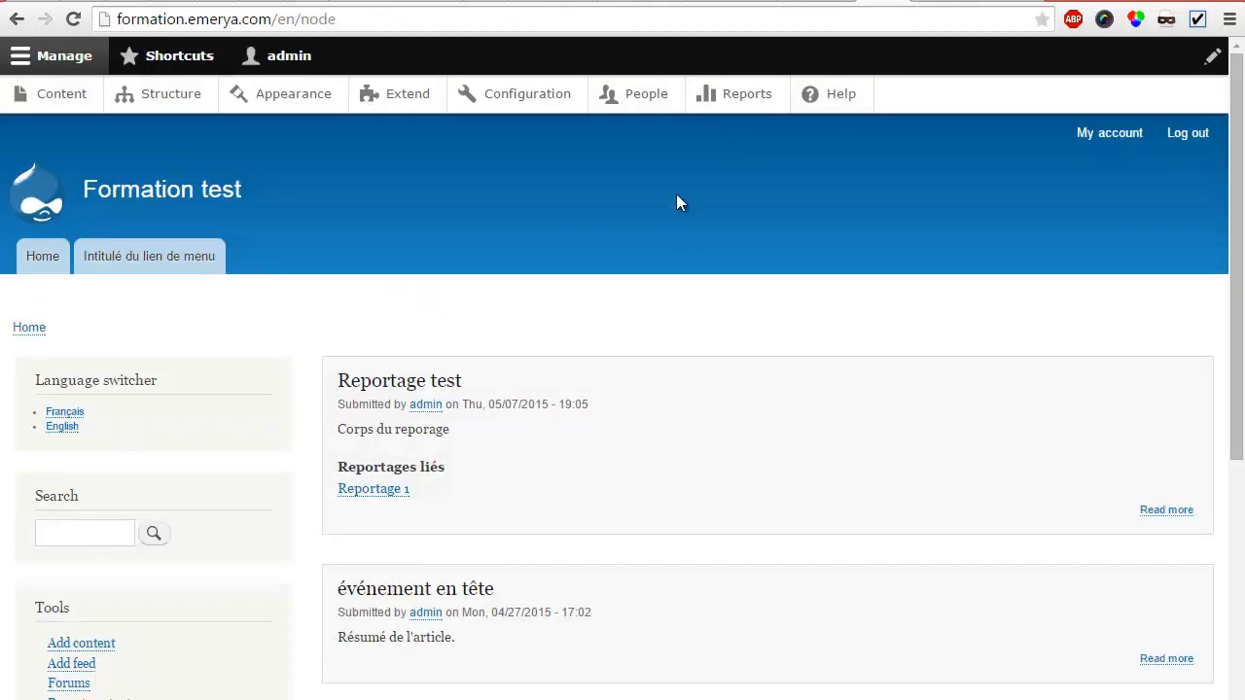
{"action": "left_click_drag", "start_coordinate": [339, 467], "coordinate": [417, 489]}
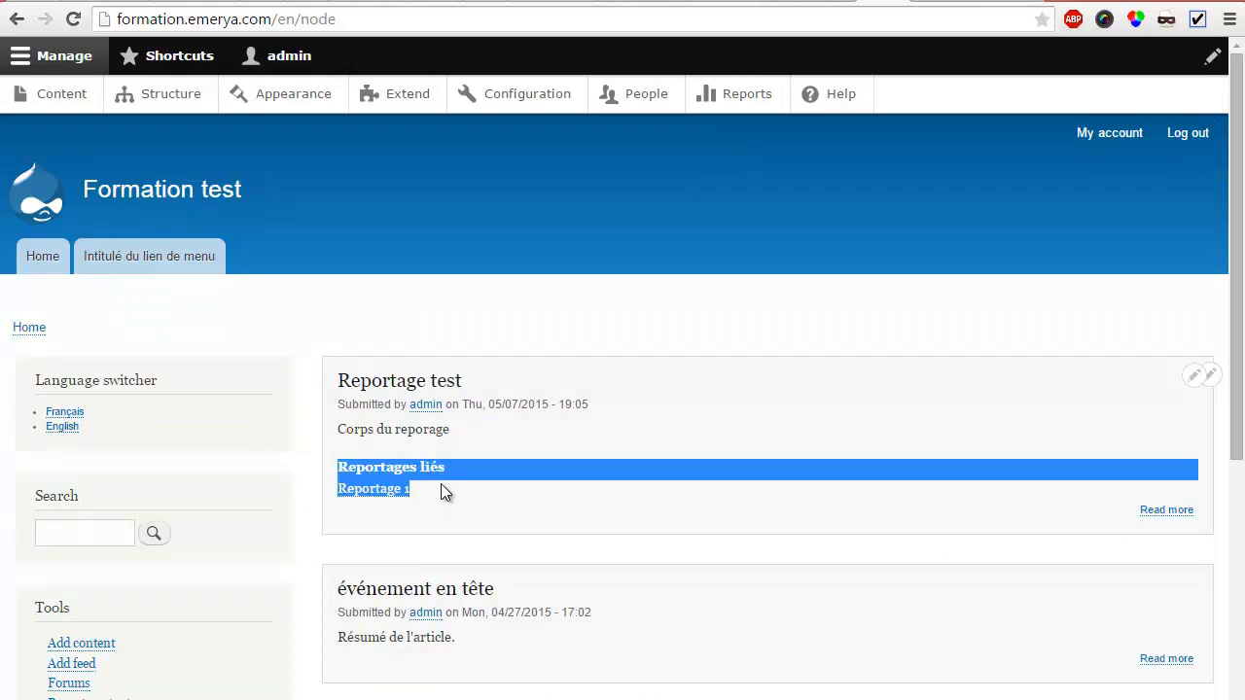
{"action": "left_click", "coordinate": [441, 484]}
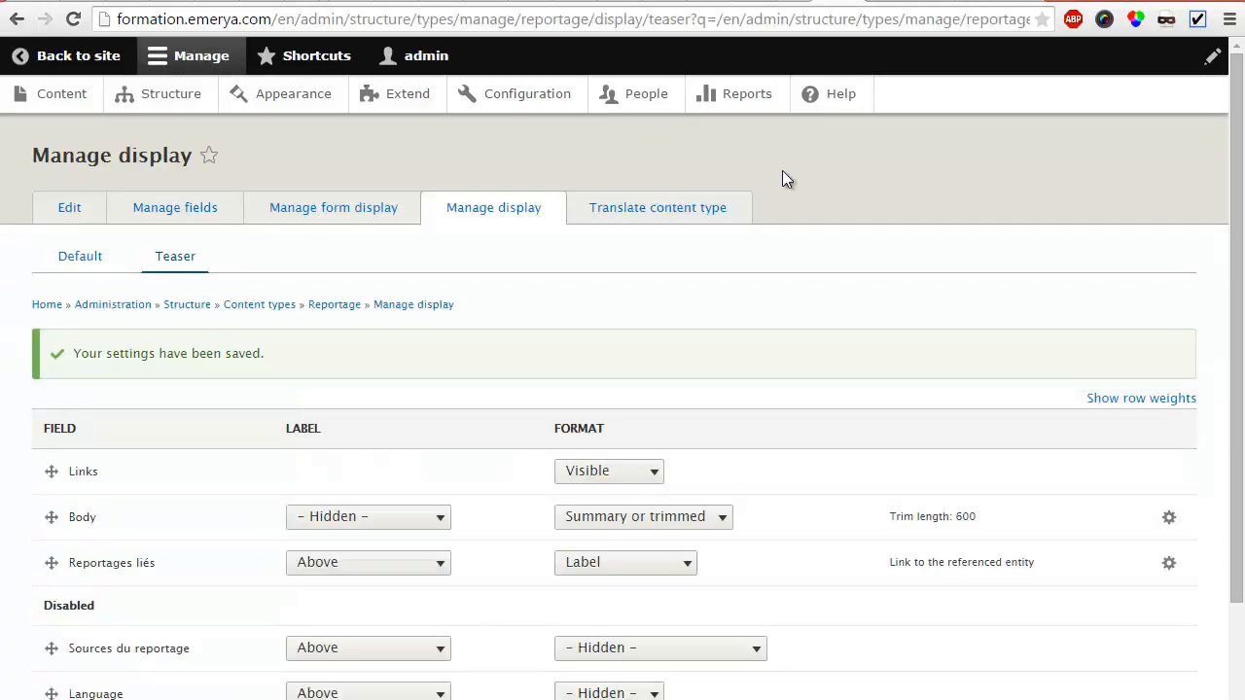
Turn off linking the label to the referenced entity for Reportages liés in the Teaser display, and save.
{"action": "scroll", "coordinate": [749, 272], "scroll_direction": "down", "scroll_amount": 3}
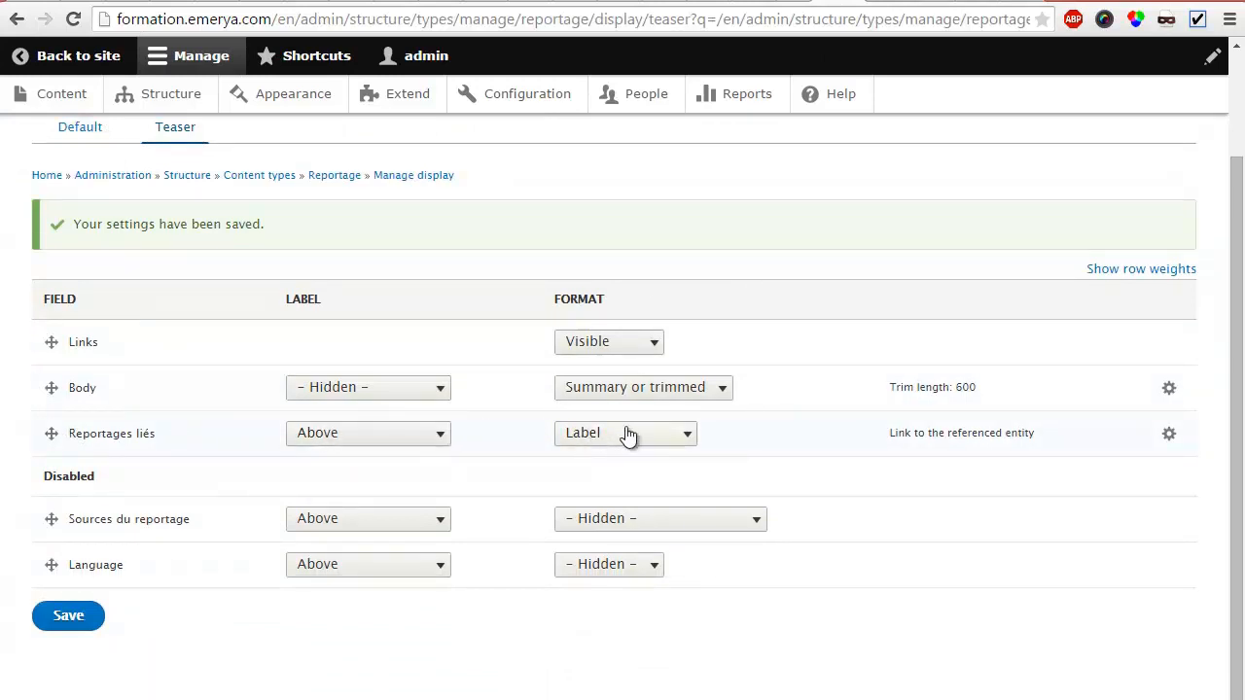
{"action": "left_click", "coordinate": [1169, 432]}
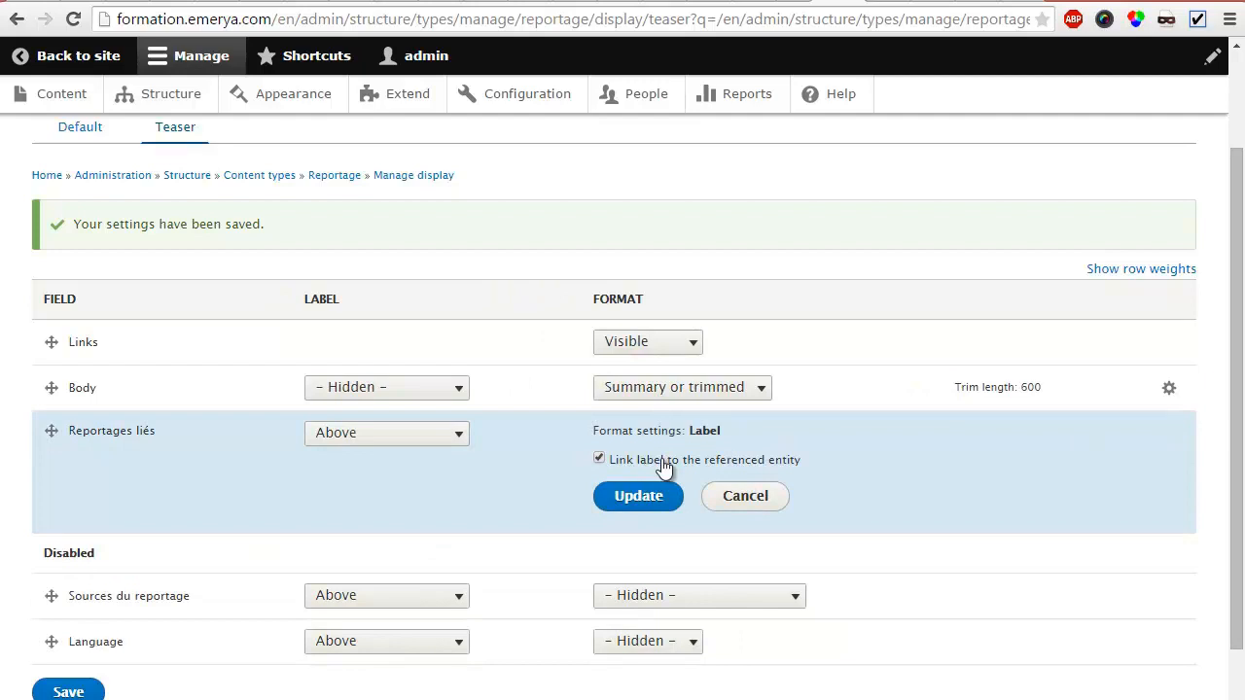
{"action": "left_click", "coordinate": [646, 494]}
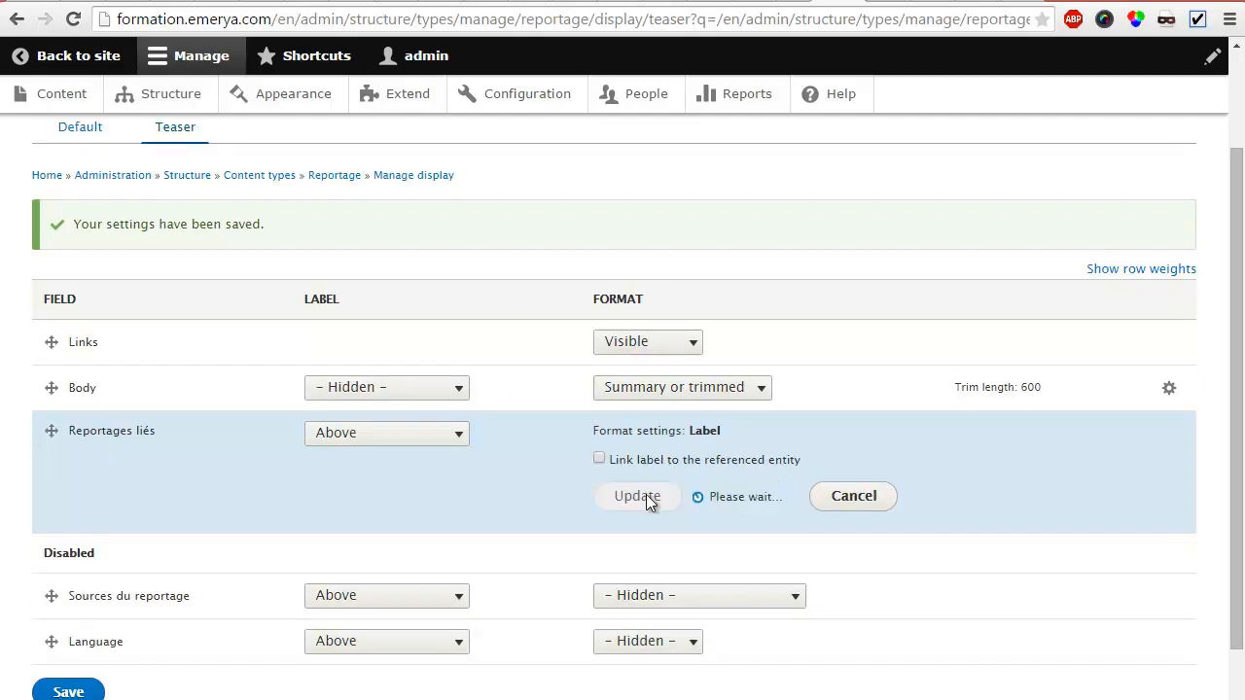
{"action": "left_click", "coordinate": [44, 619]}
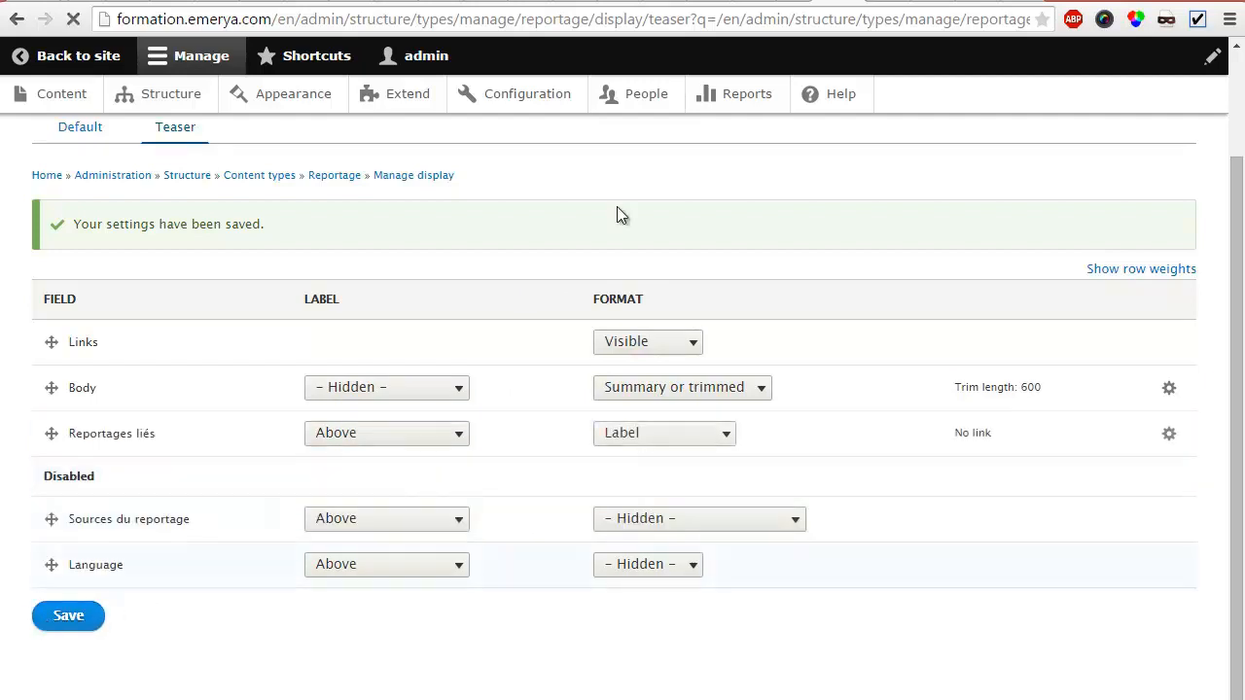
Reload the front page and check the related reportage label in the Reportage test teaser.
{"action": "left_click", "coordinate": [885, 1]}
{"action": "key", "text": "F5"}
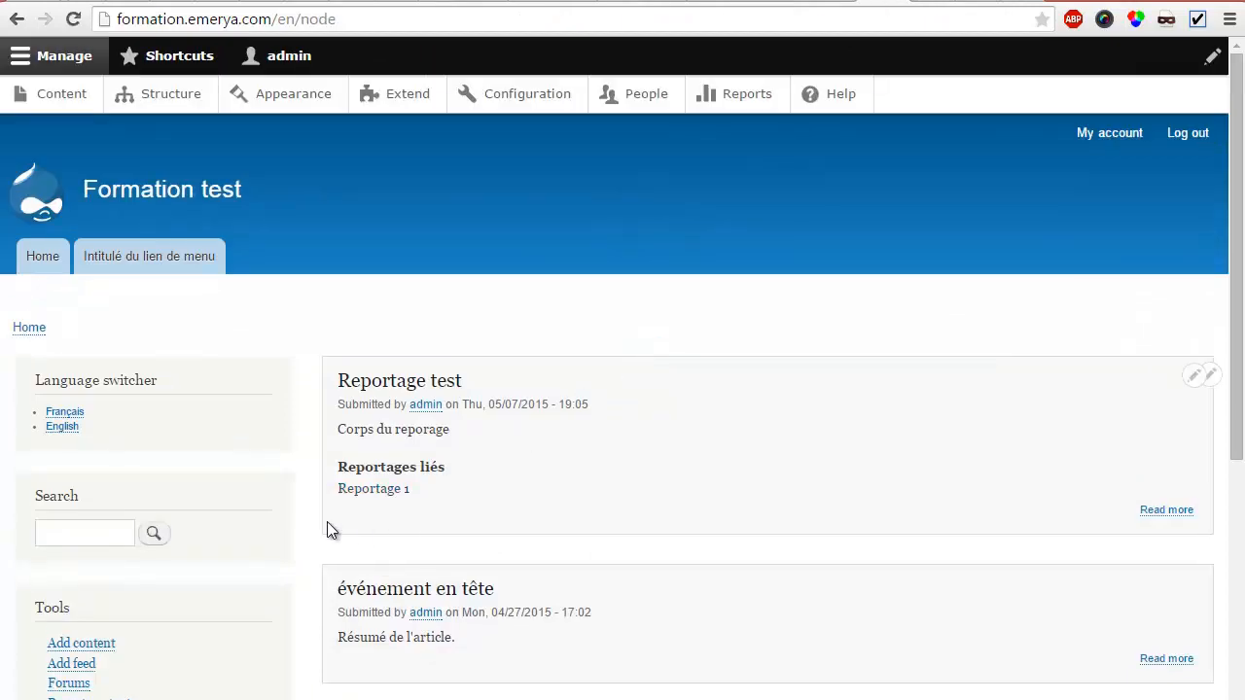
{"action": "left_click_drag", "start_coordinate": [336, 488], "coordinate": [408, 489]}
Set the format of Reportages liés to Rendered entity in the Reportage Teaser display.
{"action": "left_click", "coordinate": [848, 3]}
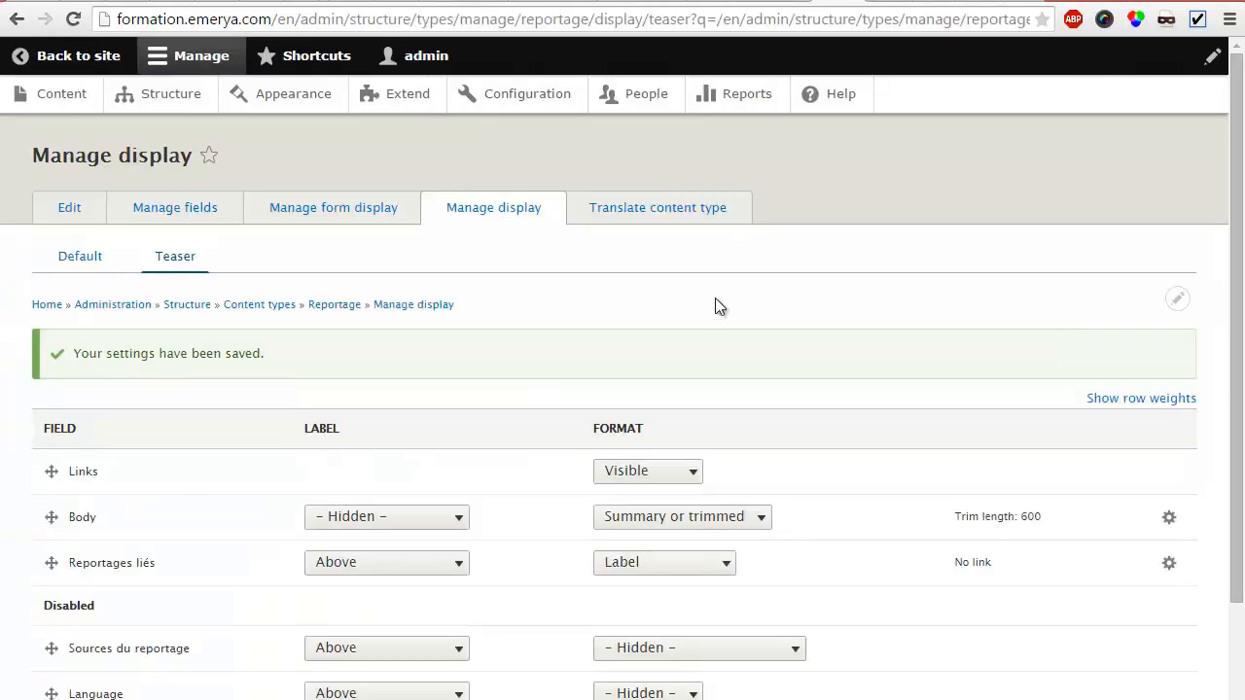
{"action": "scroll", "coordinate": [715, 300], "scroll_direction": "down", "scroll_amount": 2}
{"action": "left_click", "coordinate": [671, 436]}
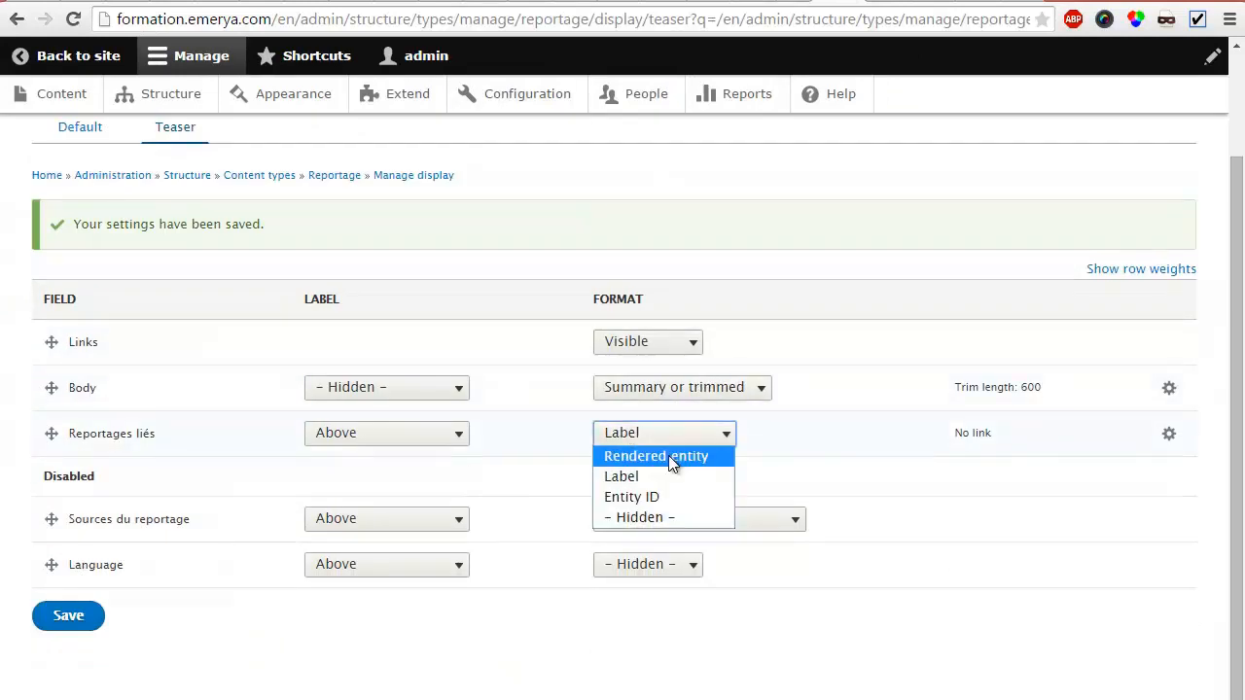
{"action": "left_click", "coordinate": [668, 455]}
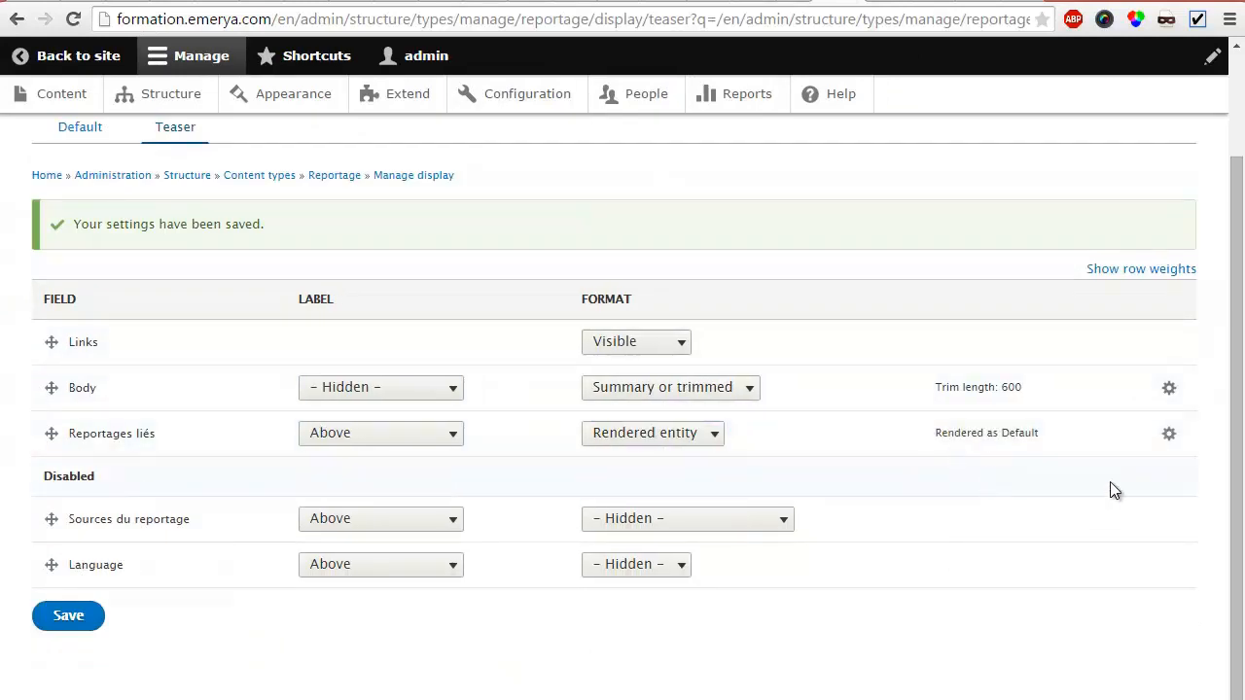
Set the view mode of the rendered Reportages liés entity to Teaser and save the display settings.
{"action": "left_click", "coordinate": [1169, 434]}
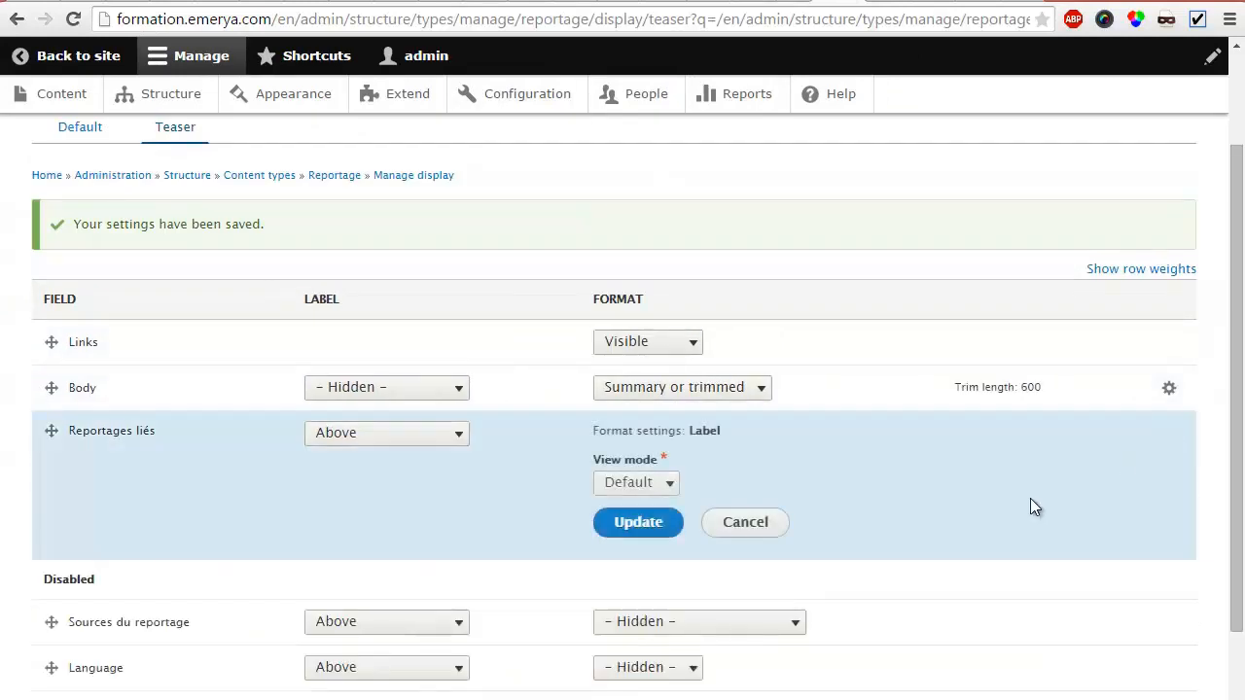
{"action": "left_click", "coordinate": [644, 480]}
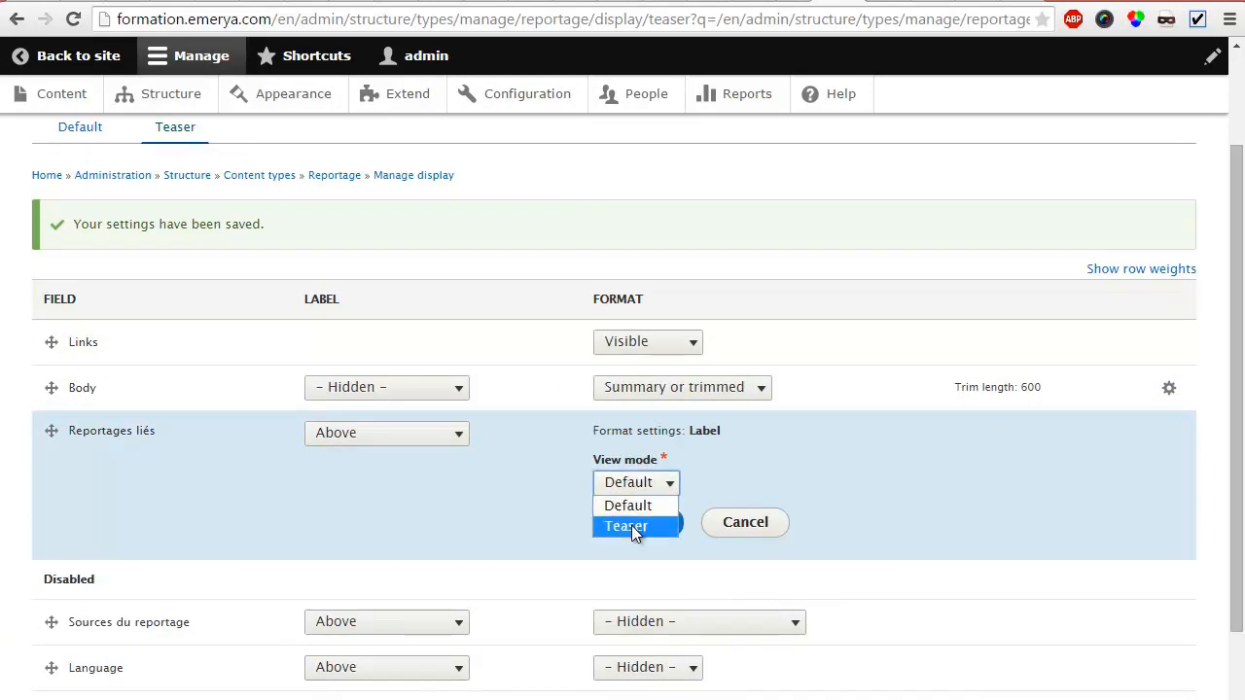
{"action": "left_click", "coordinate": [631, 525]}
{"action": "left_click", "coordinate": [644, 531]}
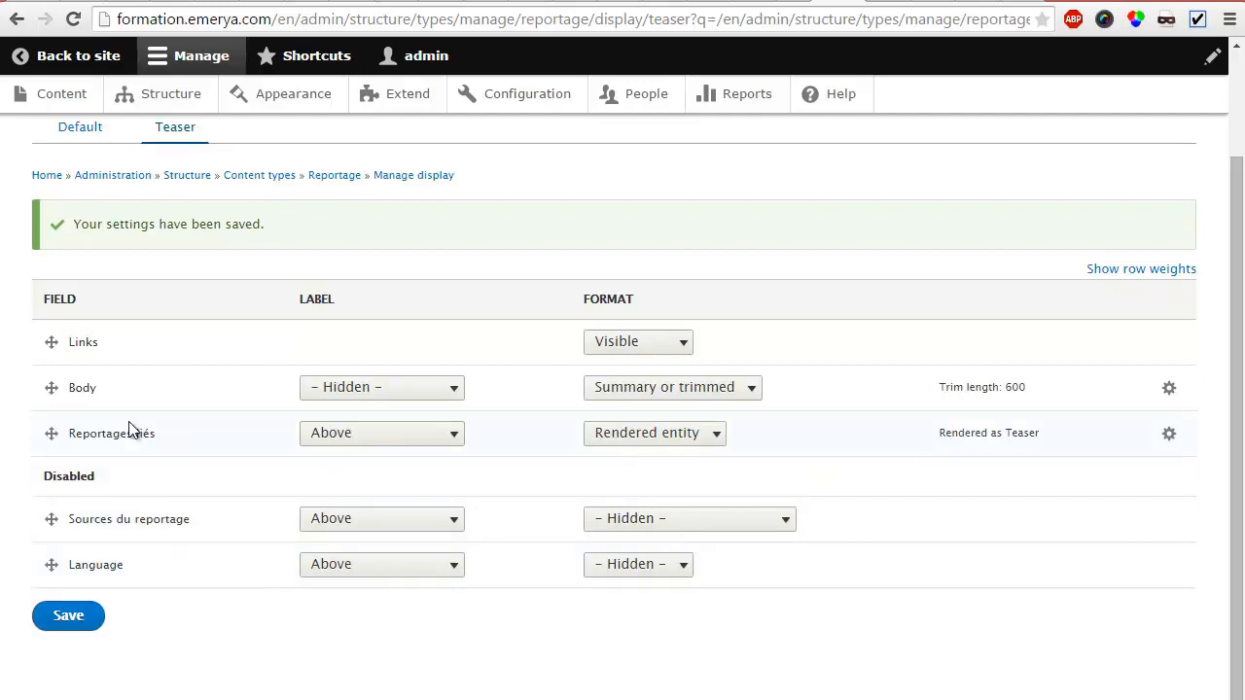
{"action": "left_click", "coordinate": [71, 617]}
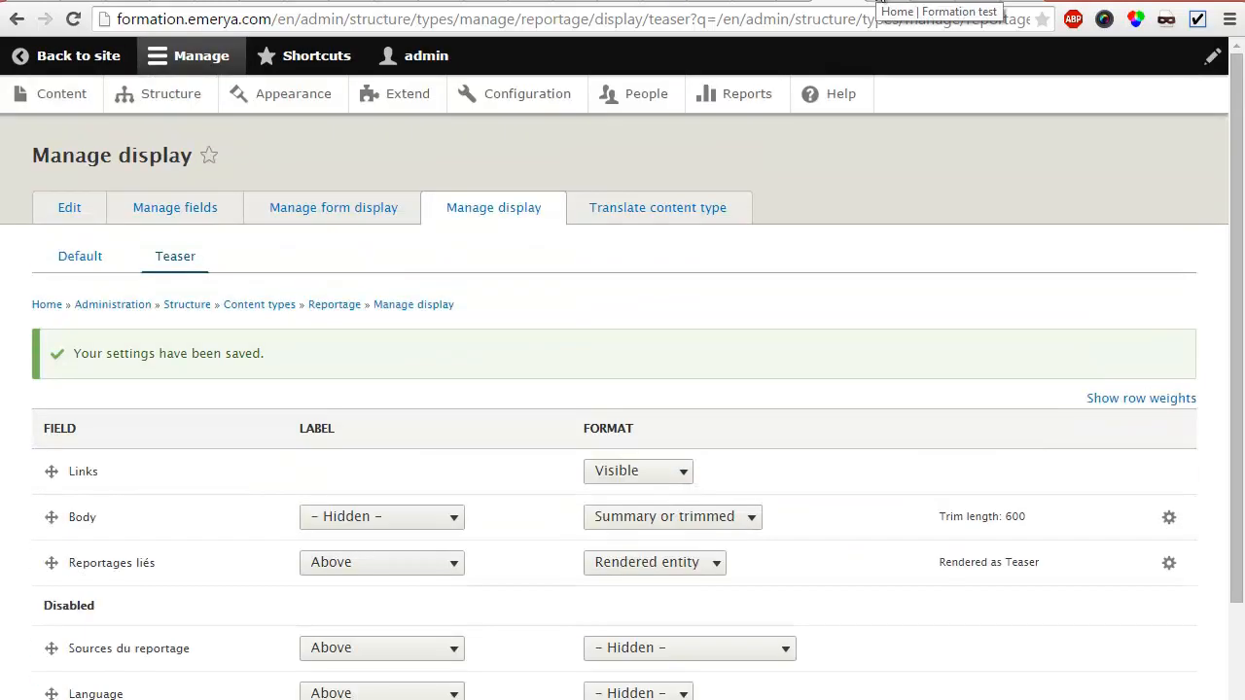
Reload the front page and examine how the related report is rendered inside the Reportage test teaser.
{"action": "left_click", "coordinate": [875, 3]}
{"action": "key", "text": "F5"}
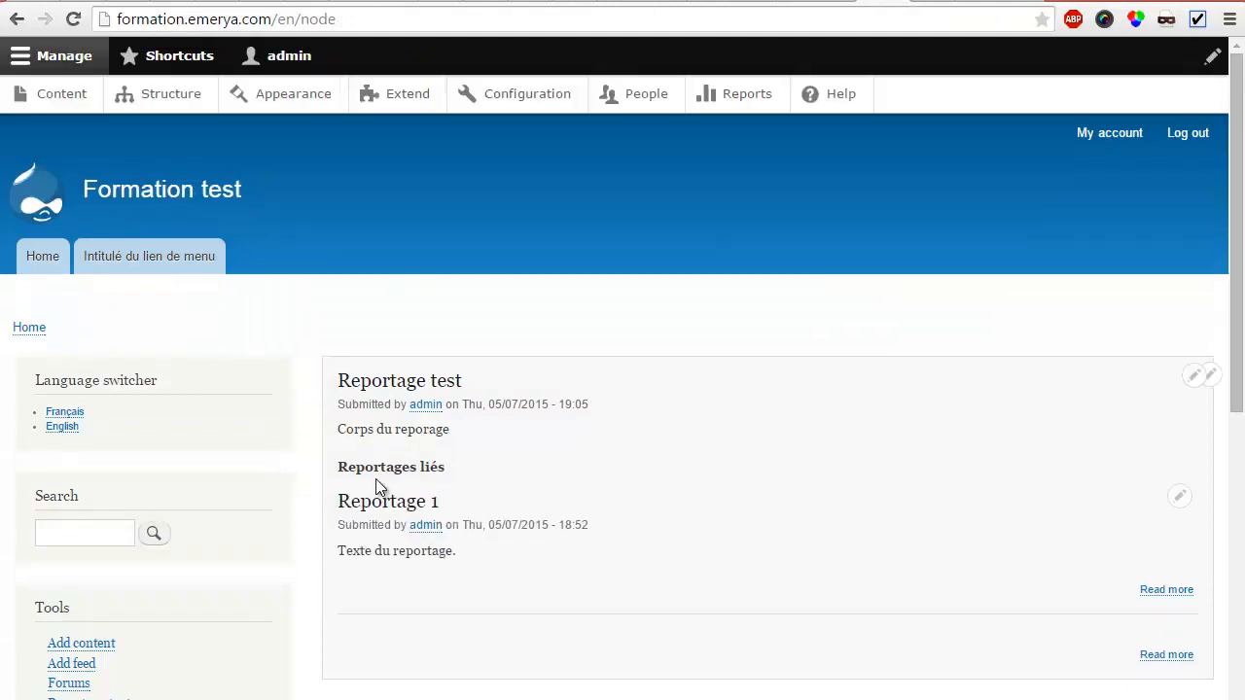
{"action": "scroll", "coordinate": [364, 457], "scroll_direction": "down", "scroll_amount": 1}
{"action": "left_click_drag", "start_coordinate": [347, 407], "coordinate": [484, 456]}
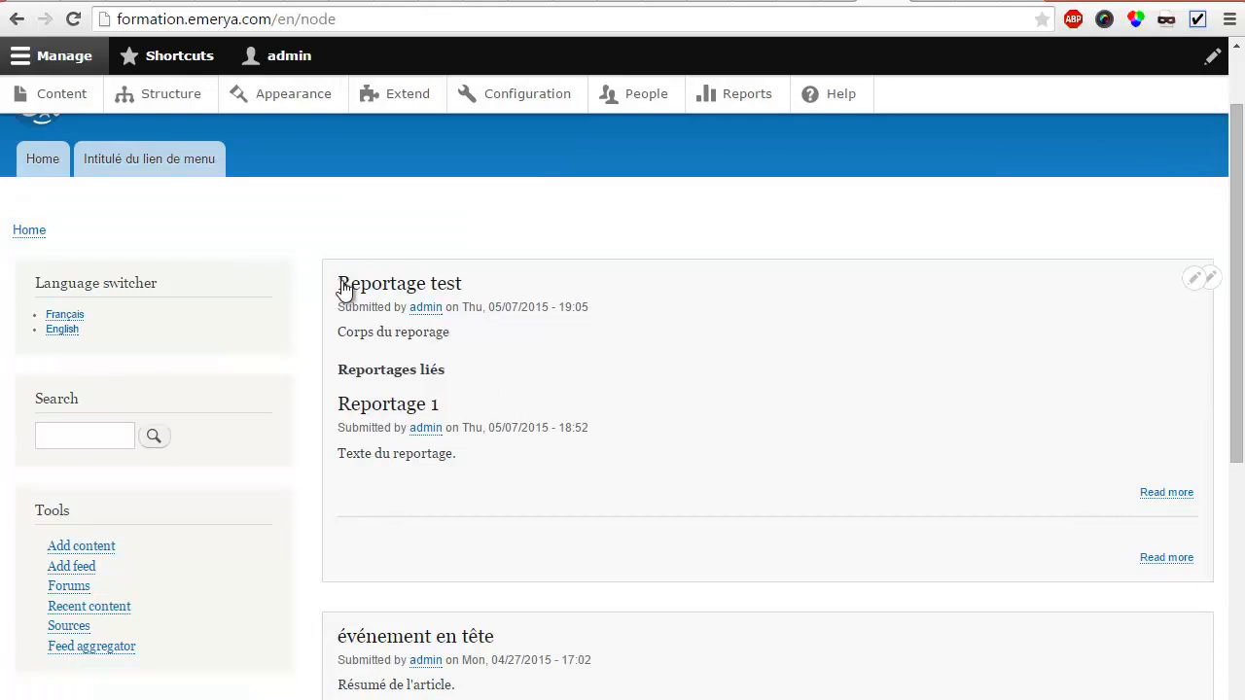
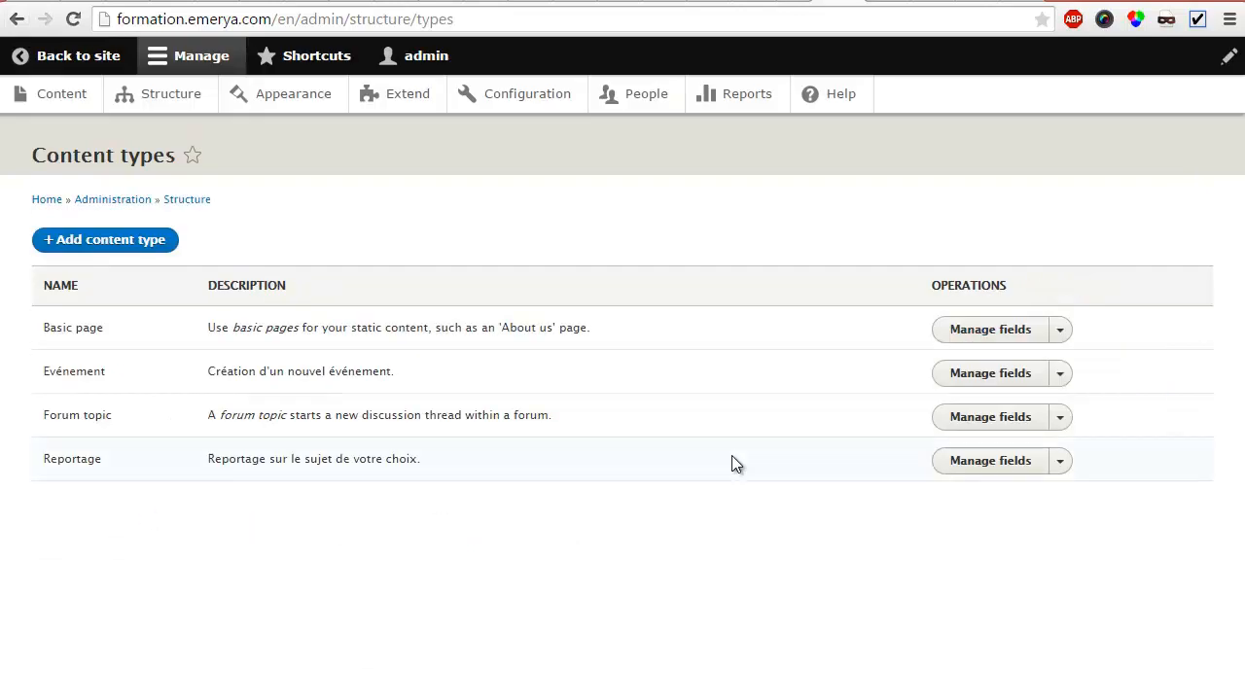
Add a new field of type Comments labelled Commentaires to the Reportage content type.
{"action": "left_click", "coordinate": [1018, 469]}
{"action": "left_click", "coordinate": [59, 290]}
{"action": "left_click", "coordinate": [525, 262]}
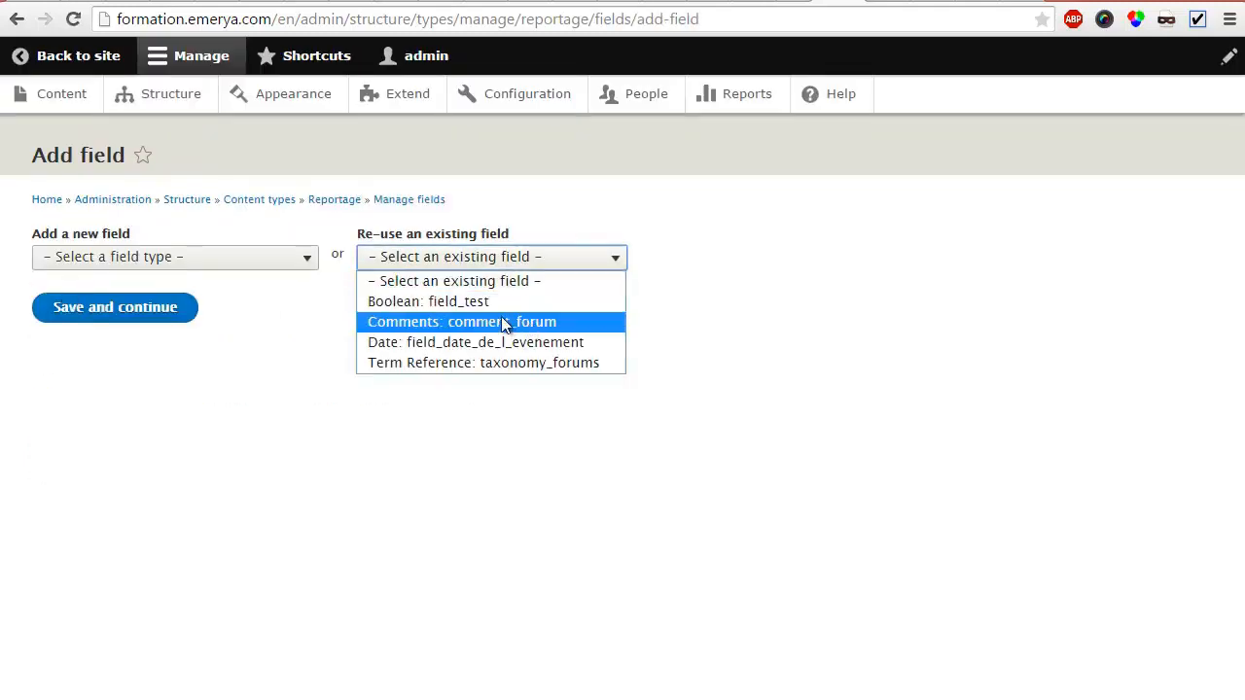
{"action": "left_click", "coordinate": [258, 262]}
{"action": "left_click", "coordinate": [253, 265]}
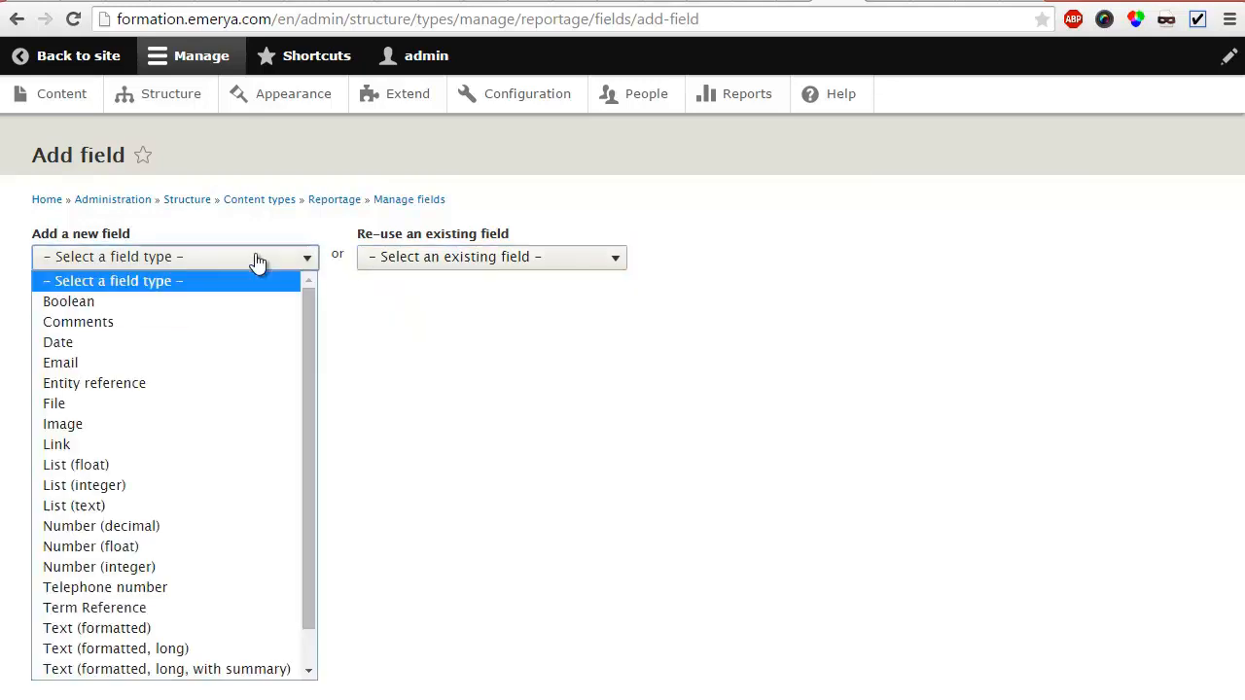
{"action": "left_click", "coordinate": [225, 321]}
{"action": "left_click", "coordinate": [94, 329]}
{"action": "type", "text": "Commentaires"}
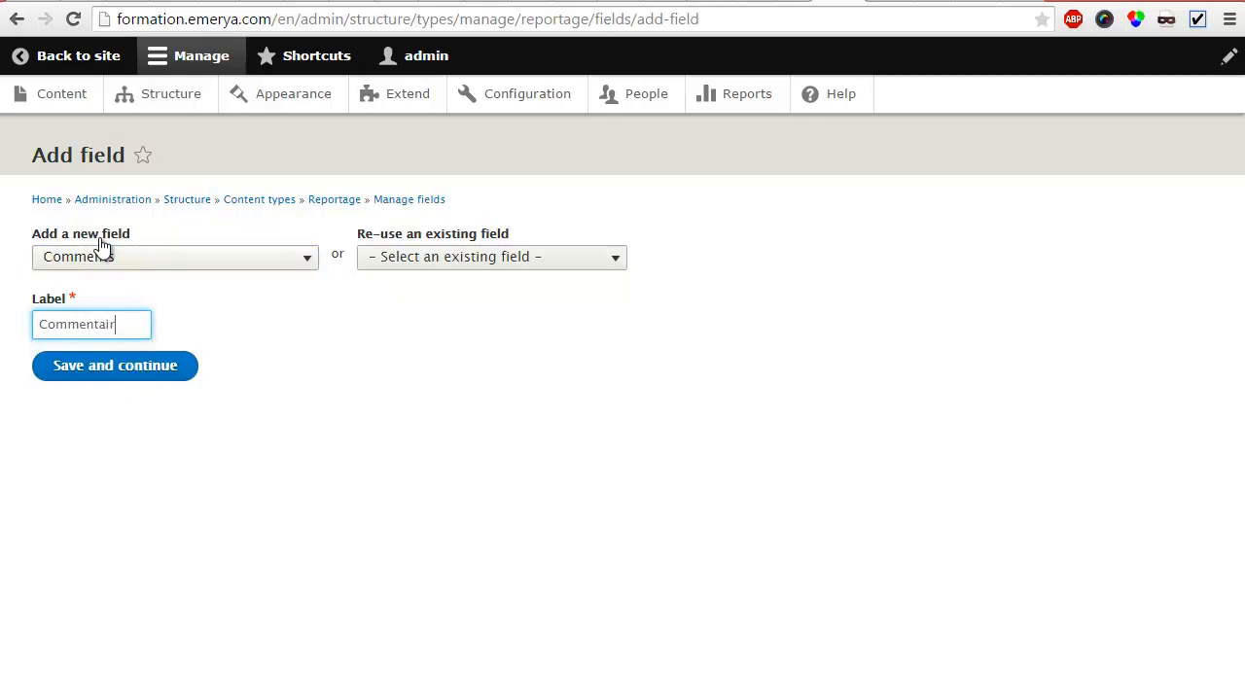
{"action": "left_click", "coordinate": [64, 373]}
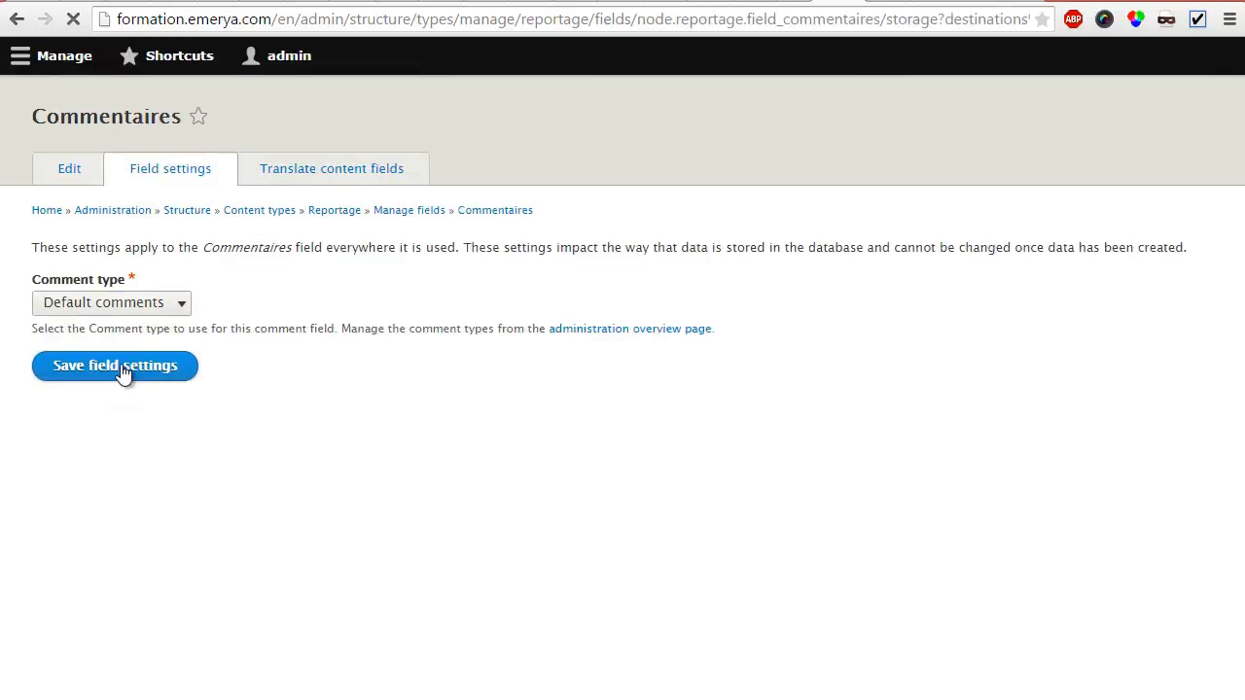
Keep Default comments as the comment type for Commentaires and save the field with its default settings.
{"action": "left_click", "coordinate": [122, 344]}
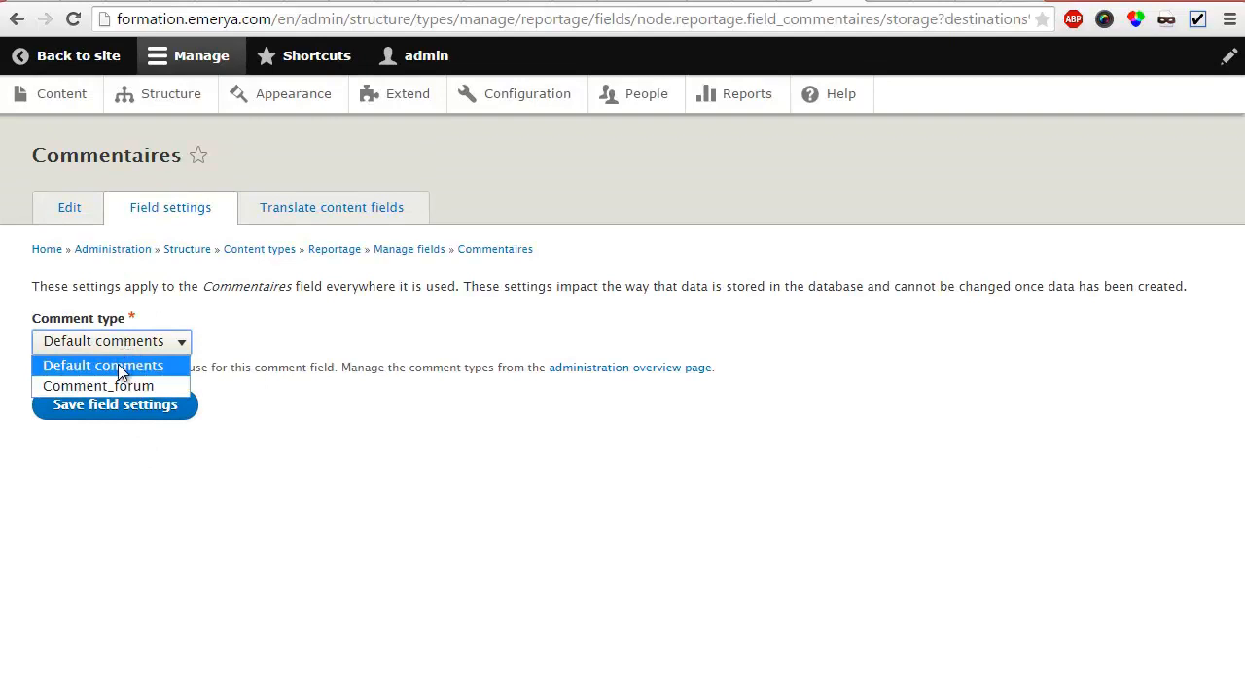
{"action": "left_click", "coordinate": [119, 365]}
{"action": "left_click", "coordinate": [117, 403]}
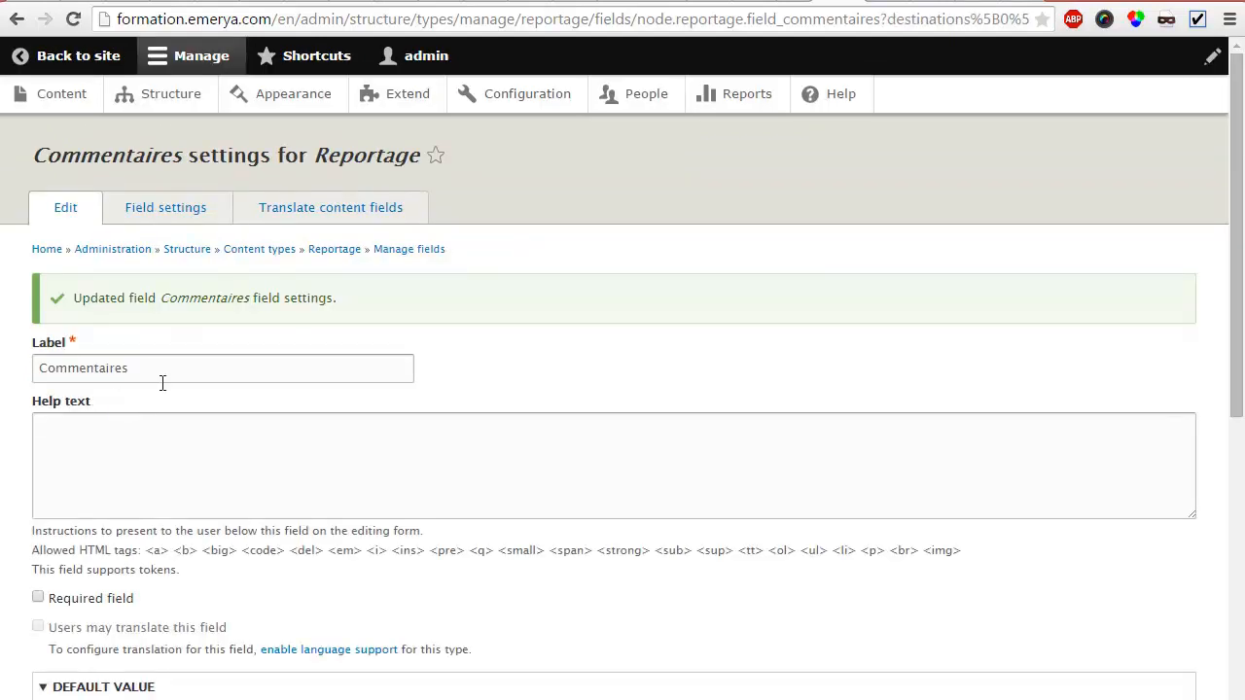
{"action": "scroll", "coordinate": [162, 383], "scroll_direction": "down", "scroll_amount": 5}
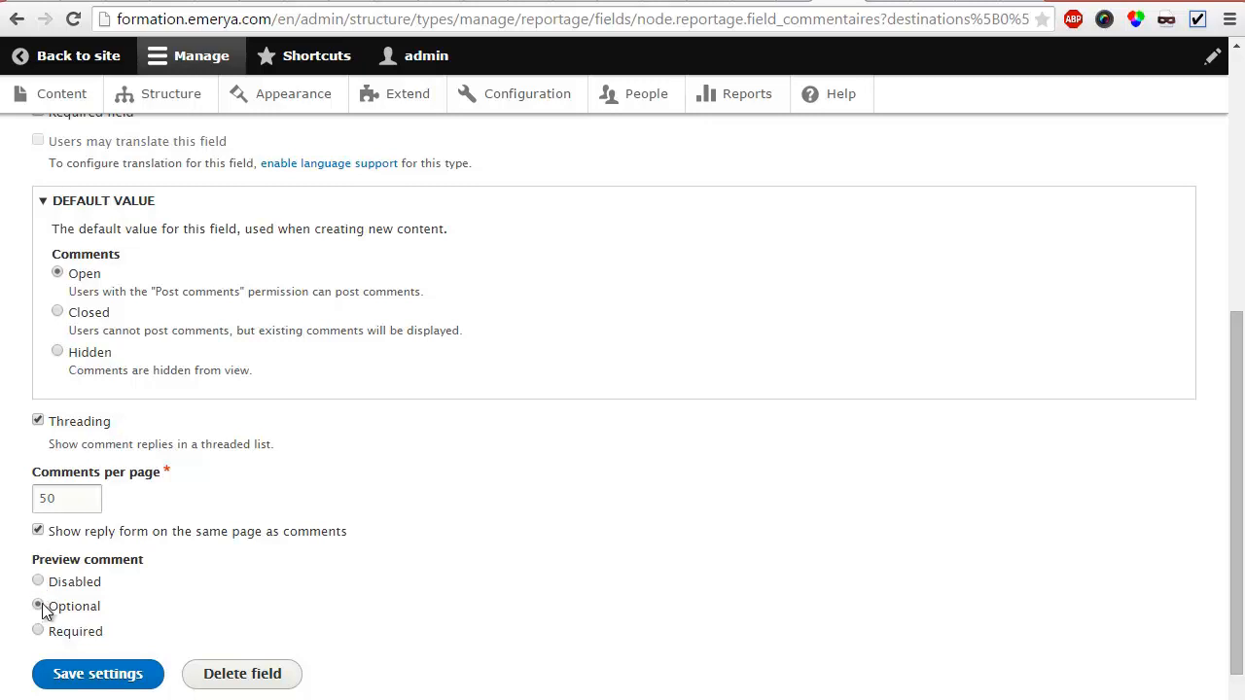
{"action": "left_click", "coordinate": [102, 677]}
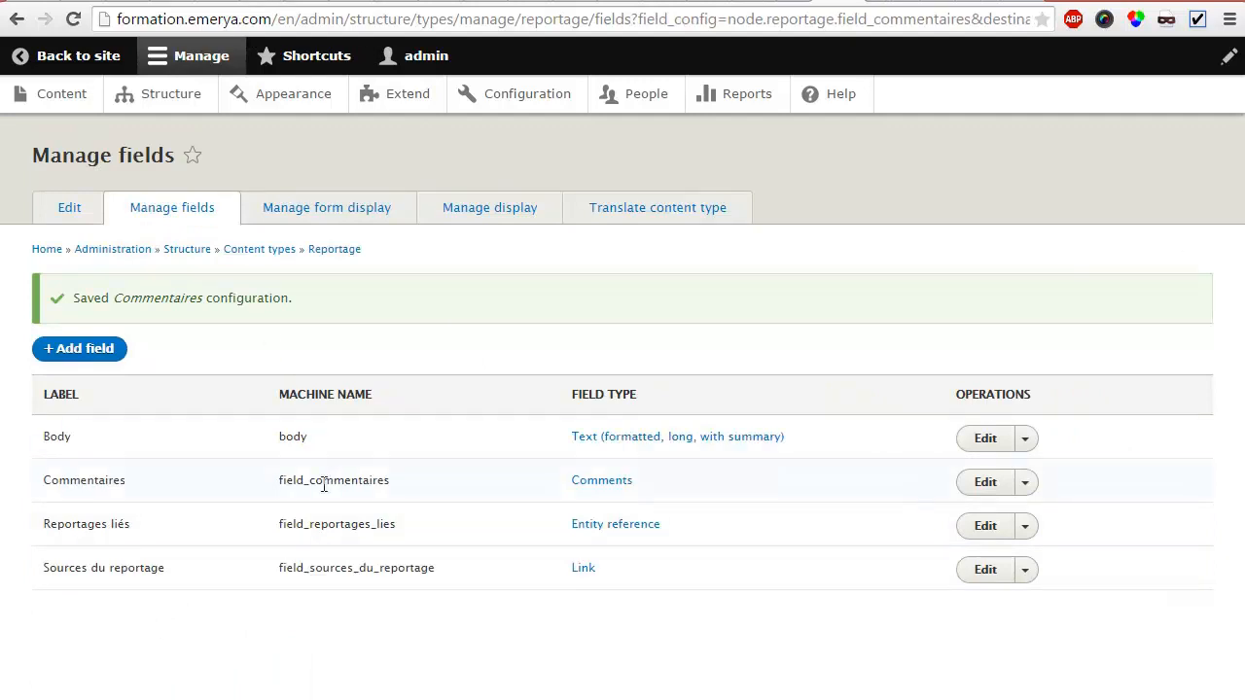
{"action": "left_click_drag", "start_coordinate": [287, 481], "coordinate": [402, 484]}
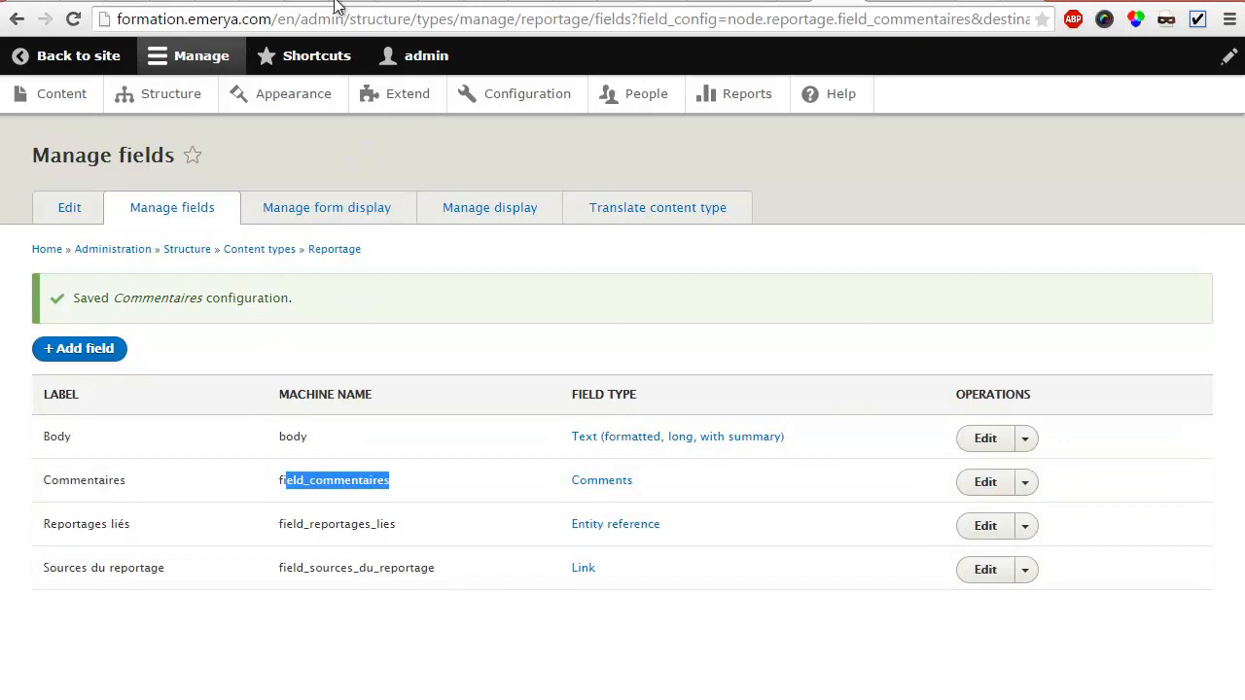
Go to the Reportage creation form at formation.emerya.com/node/add/reportage.
{"action": "left_click_drag", "start_coordinate": [279, 23], "coordinate": [1229, 20]}
{"action": "key", "text": "Delete"}
{"action": "key", "text": "Delete"}
{"action": "key", "text": "Delete"}
{"action": "key", "text": "Delete"}
{"action": "key", "text": "Delete"}
{"action": "key", "text": "Delete"}
{"action": "key", "text": "Delete"}
{"action": "key", "text": "Delete"}
{"action": "key", "text": "Delete"}
{"action": "key", "text": "Delete"}
{"action": "key", "text": "Delete"}
{"action": "key", "text": "Delete"}
{"action": "key", "text": "Delete"}
{"action": "key", "text": "Delete"}
{"action": "key", "text": "Delete"}
{"action": "key", "text": "Delete"}
{"action": "key", "text": "Delete"}
{"action": "key", "text": "Delete"}
{"action": "key", "text": "Delete"}
{"action": "key", "text": "Delete"}
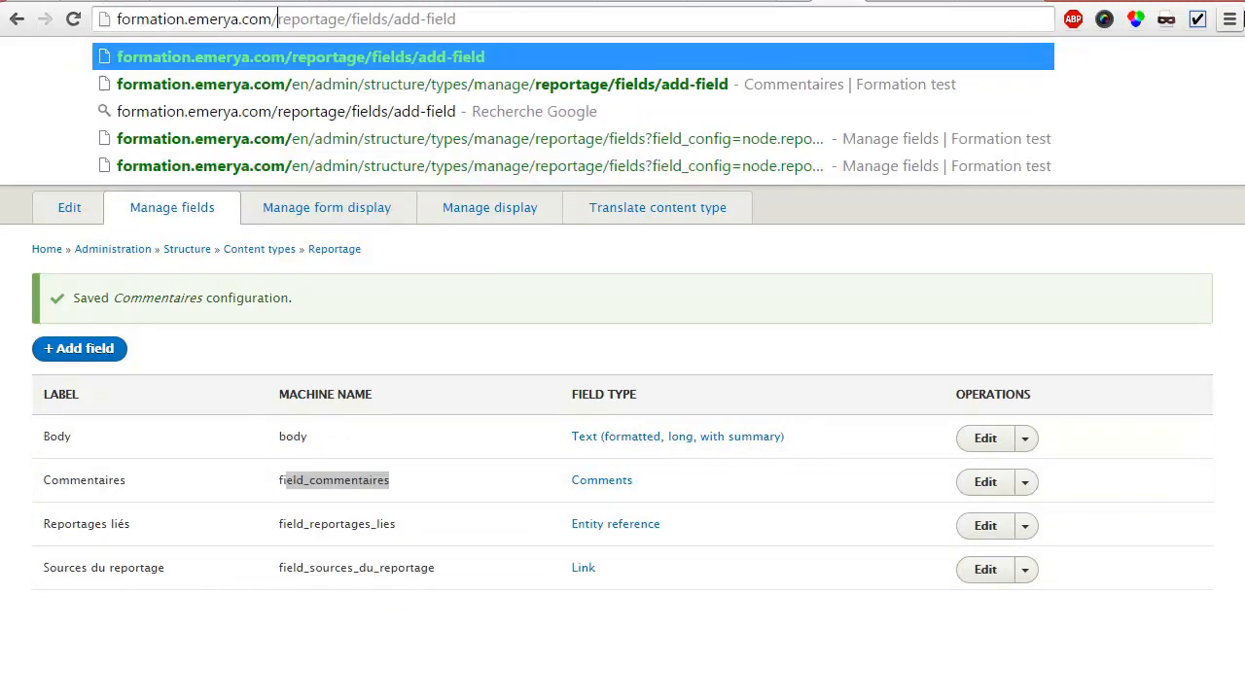
{"action": "key", "text": "Delete"}
{"action": "key", "text": "Delete"}
{"action": "key", "text": "Delete"}
{"action": "key", "text": "Delete"}
{"action": "key", "text": "Delete"}
{"action": "key", "text": "Delete"}
{"action": "key", "text": "Delete"}
{"action": "key", "text": "Delete"}
{"action": "key", "text": "Delete"}
{"action": "key", "text": "Delete"}
{"action": "key", "text": "Delete"}
{"action": "type", "text": "node/add/article"}
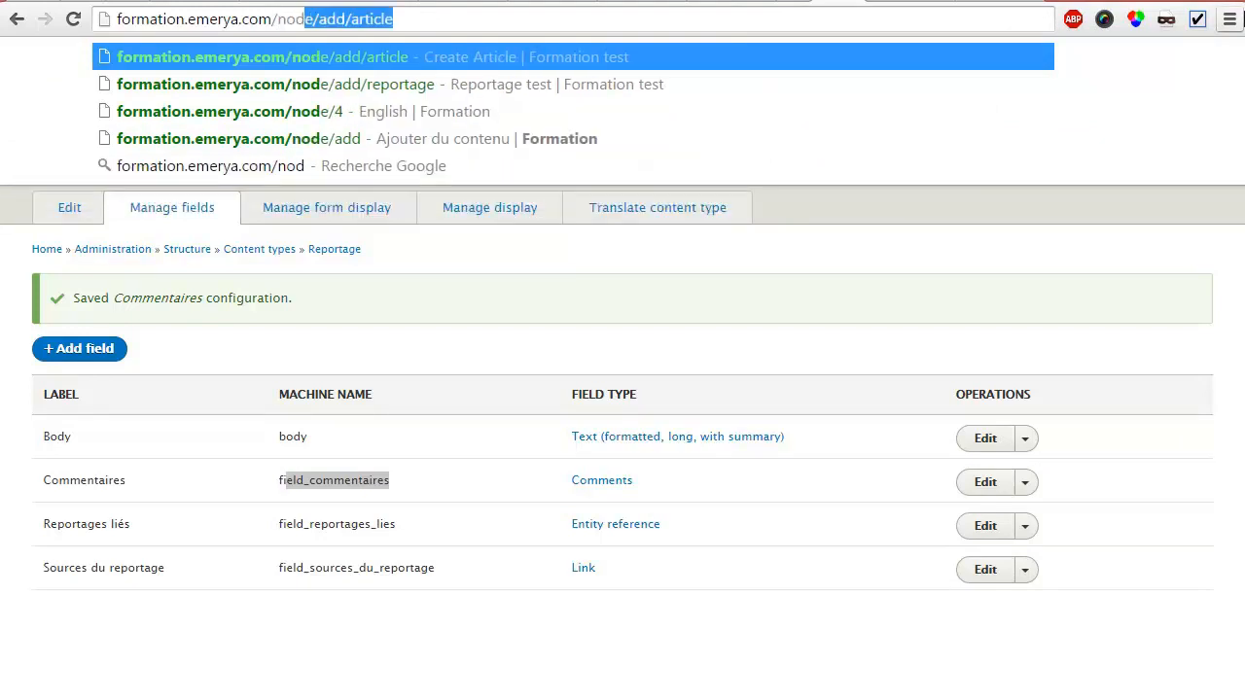
{"action": "key", "text": "Delete"}
{"action": "key", "text": "BackSpace"}
{"action": "key", "text": "BackSpace"}
{"action": "key", "text": "BackSpace"}
{"action": "key", "text": "BackSpace"}
{"action": "key", "text": "BackSpace"}
{"action": "key", "text": "BackSpace"}
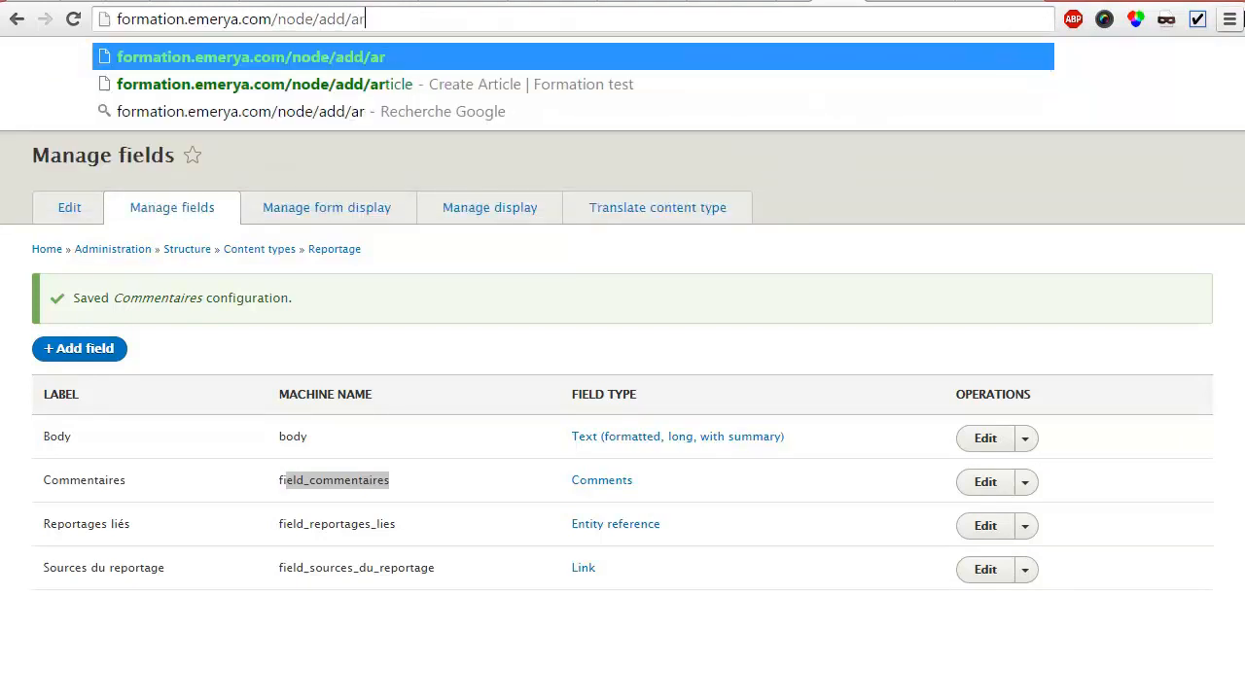
{"action": "type", "text": "re"}
{"action": "key", "text": "Return"}
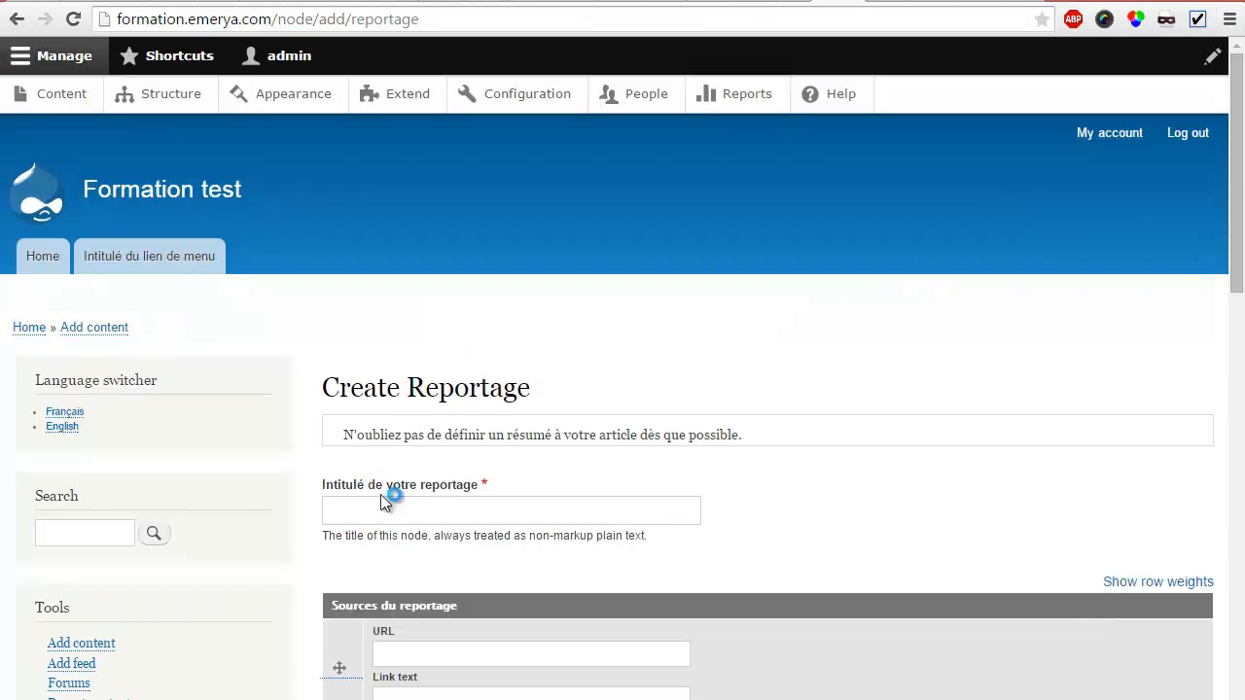
Create a report titled Nouveau reportage with the body Texte and save it as unpublished.
{"action": "left_click", "coordinate": [383, 499]}
{"action": "scroll", "coordinate": [403, 476], "scroll_direction": "down", "scroll_amount": 2}
{"action": "type", "text": "Nouveau reportage"}
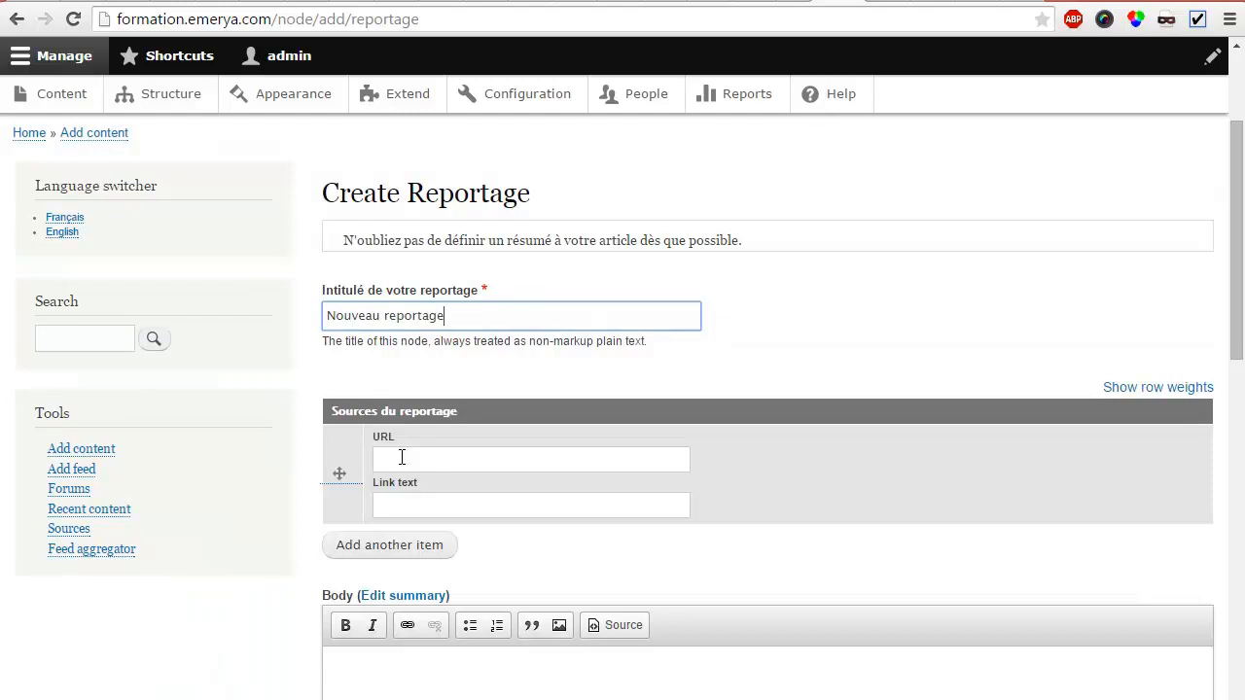
{"action": "scroll", "coordinate": [393, 460], "scroll_direction": "down", "scroll_amount": 1}
{"action": "scroll", "coordinate": [392, 460], "scroll_direction": "down", "scroll_amount": 3}
{"action": "left_click", "coordinate": [428, 362]}
{"action": "type", "text": "Texte"}
{"action": "scroll", "coordinate": [445, 340], "scroll_direction": "down", "scroll_amount": 4}
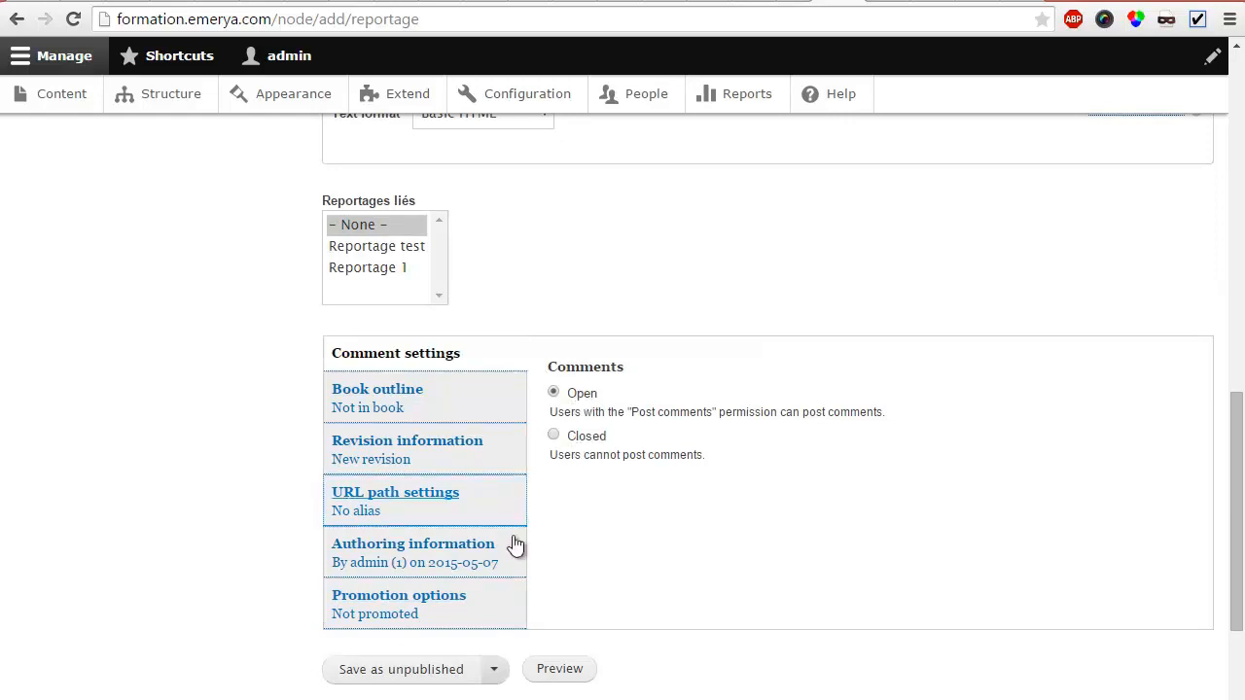
{"action": "left_click", "coordinate": [436, 677]}
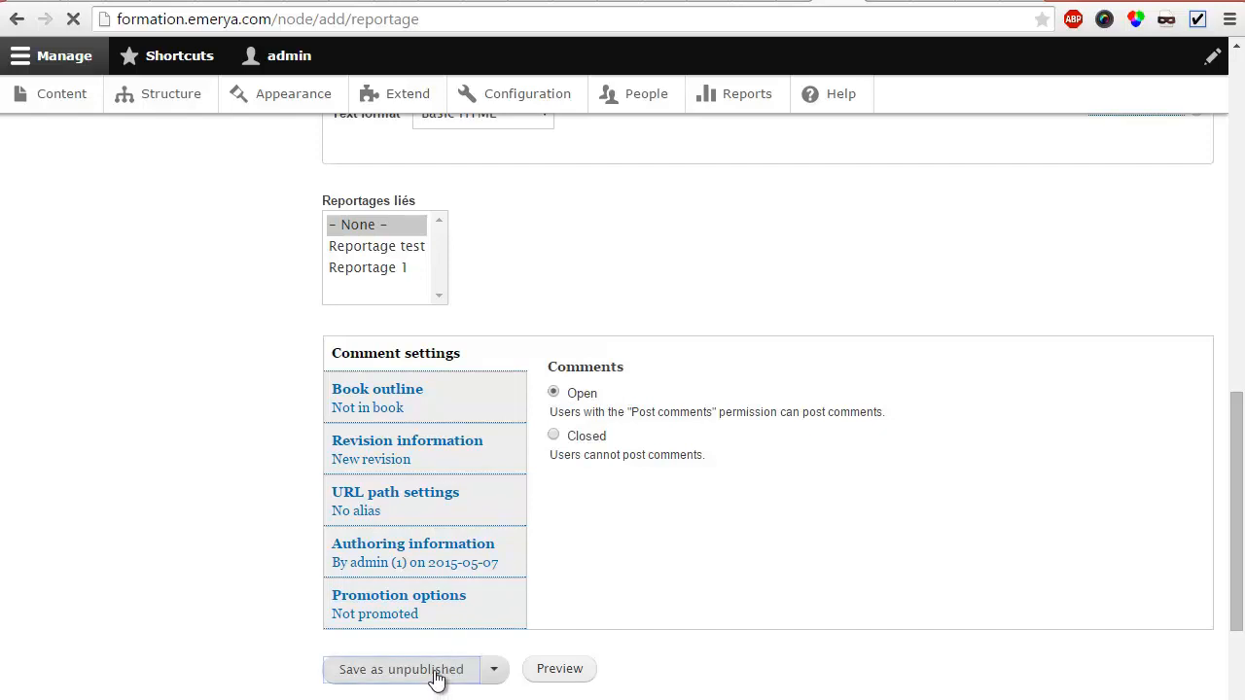
Post a comment on the new report with the subject Nouveau commentaire and the text Test.
{"action": "scroll", "coordinate": [462, 545], "scroll_direction": "down", "scroll_amount": 5}
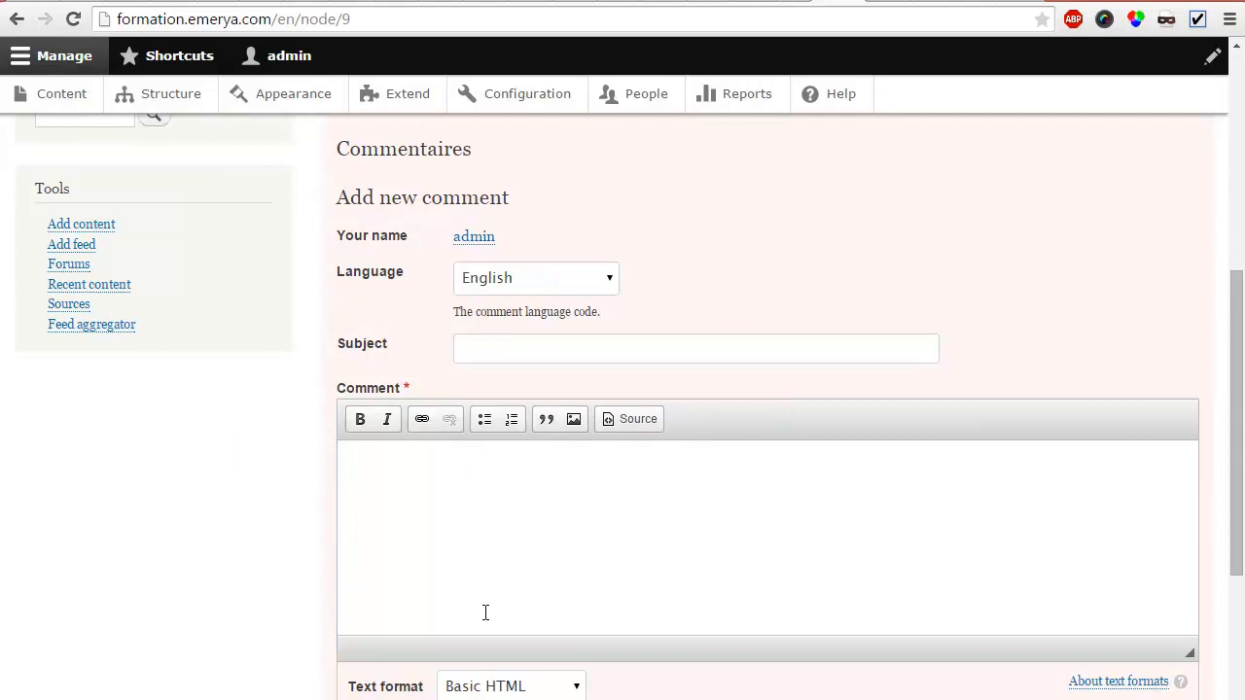
{"action": "left_click", "coordinate": [688, 351]}
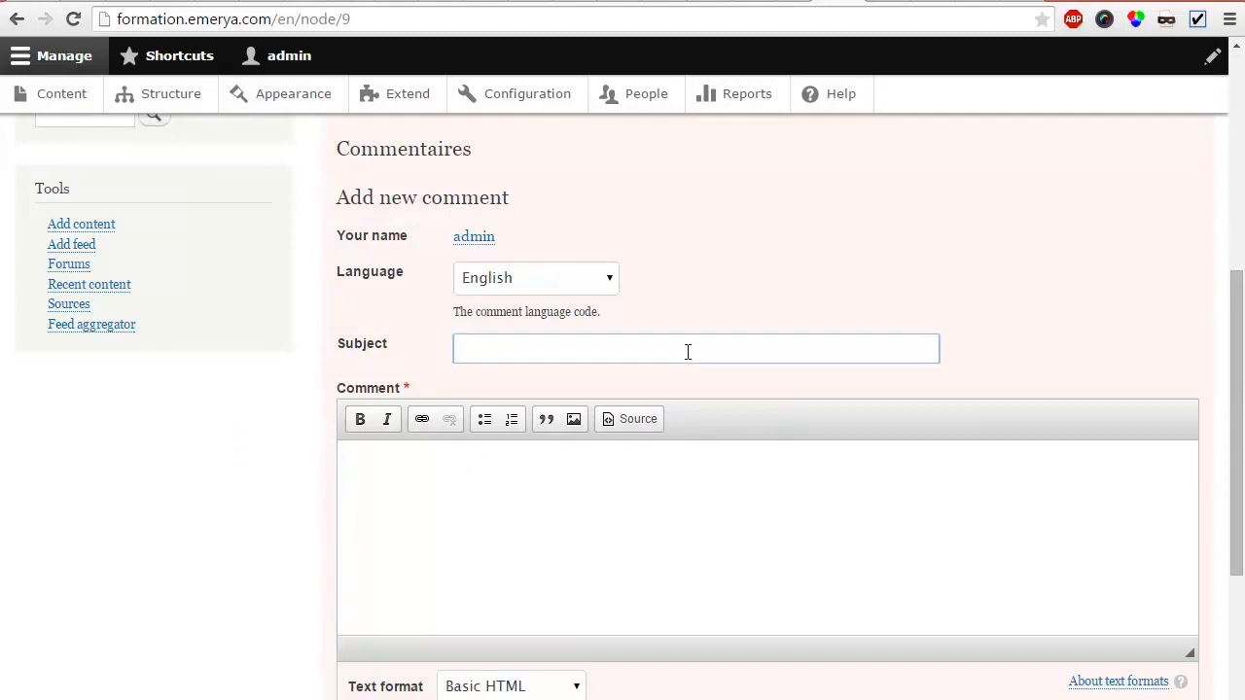
{"action": "type", "text": "Nouveau commentaire"}
{"action": "key", "text": "Tab"}
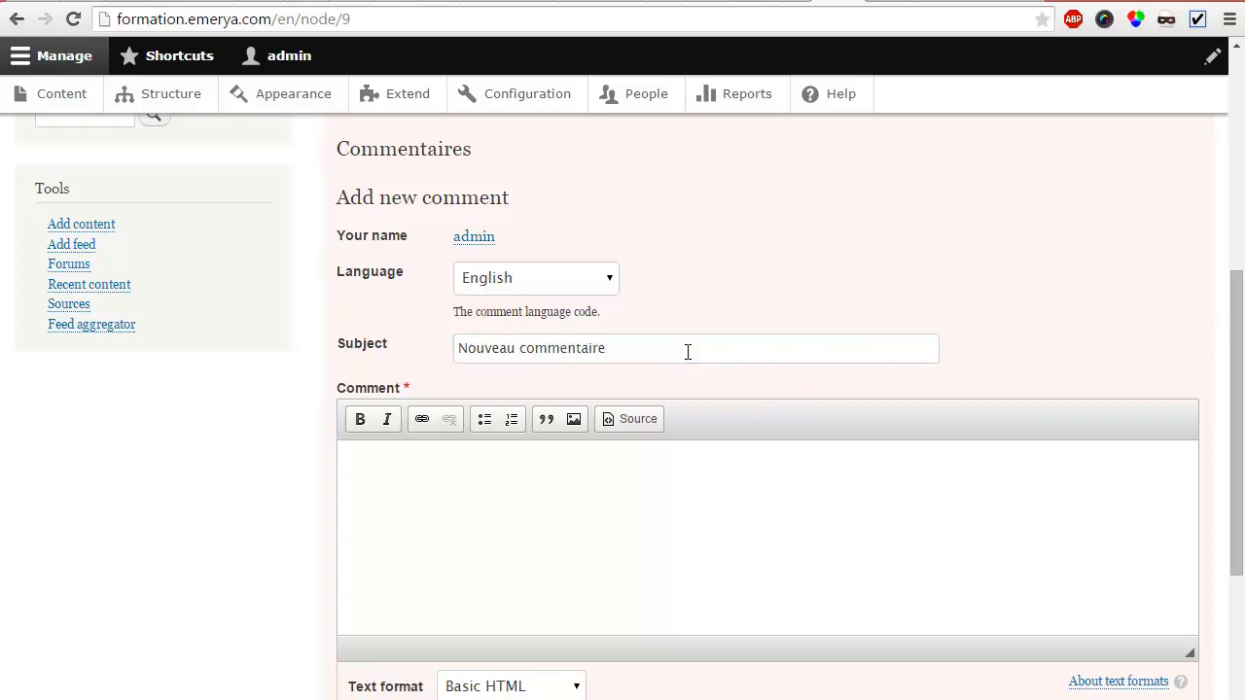
{"action": "left_click", "coordinate": [613, 472]}
{"action": "type", "text": "Test"}
{"action": "scroll", "coordinate": [577, 497], "scroll_direction": "down", "scroll_amount": 3}
{"action": "left_click", "coordinate": [378, 475]}
{"action": "scroll", "coordinate": [313, 458], "scroll_direction": "up", "scroll_amount": 3}
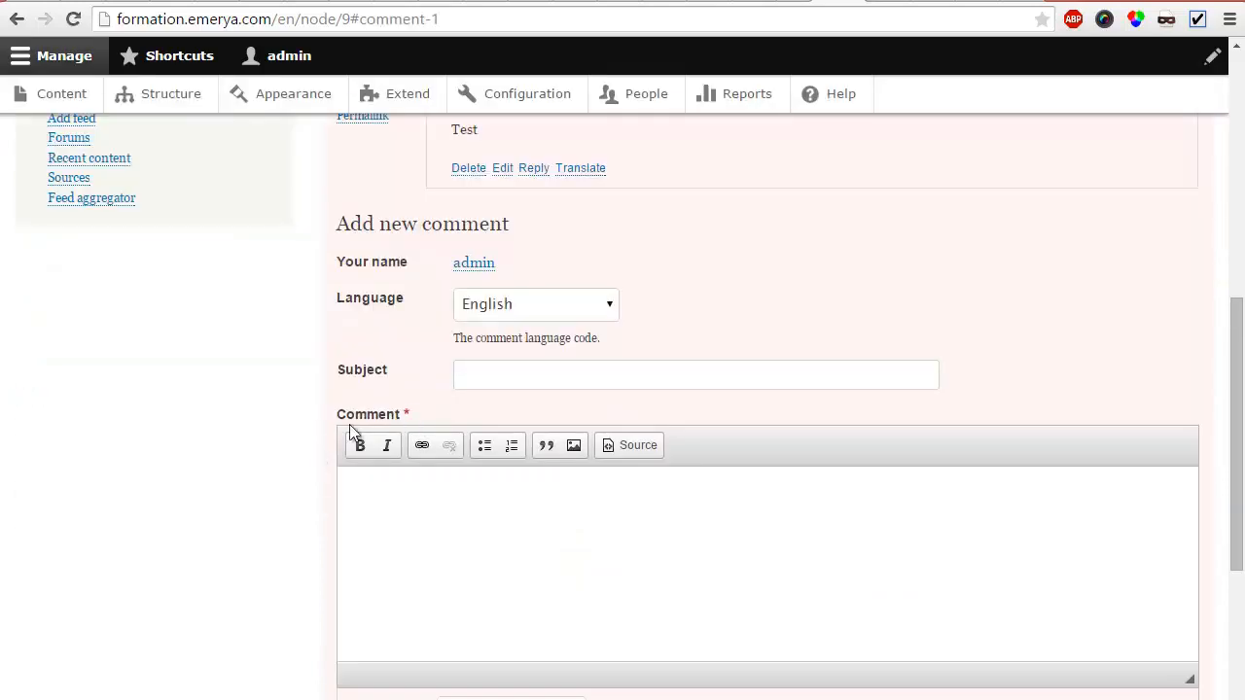
Edit Nouveau reportage to set its comments to Caché, save it as published, and check the resulting page.
{"action": "scroll", "coordinate": [330, 425], "scroll_direction": "up", "scroll_amount": 2}
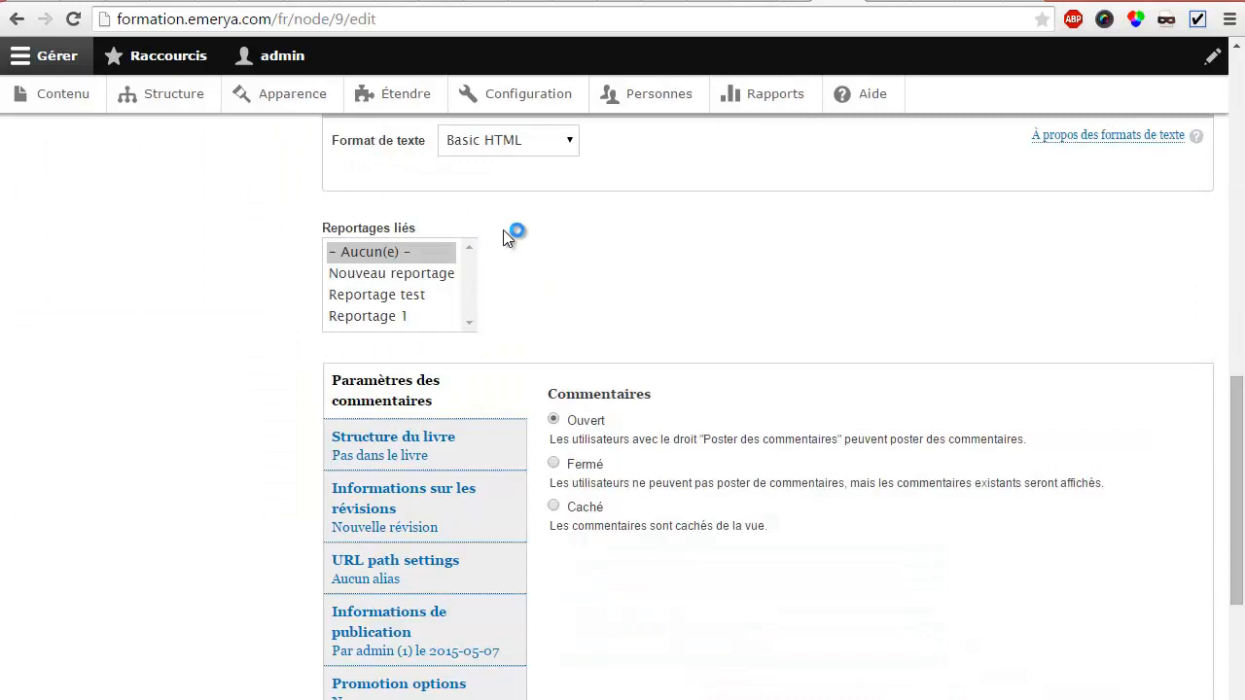
{"action": "scroll", "coordinate": [524, 245], "scroll_direction": "down", "scroll_amount": 1}
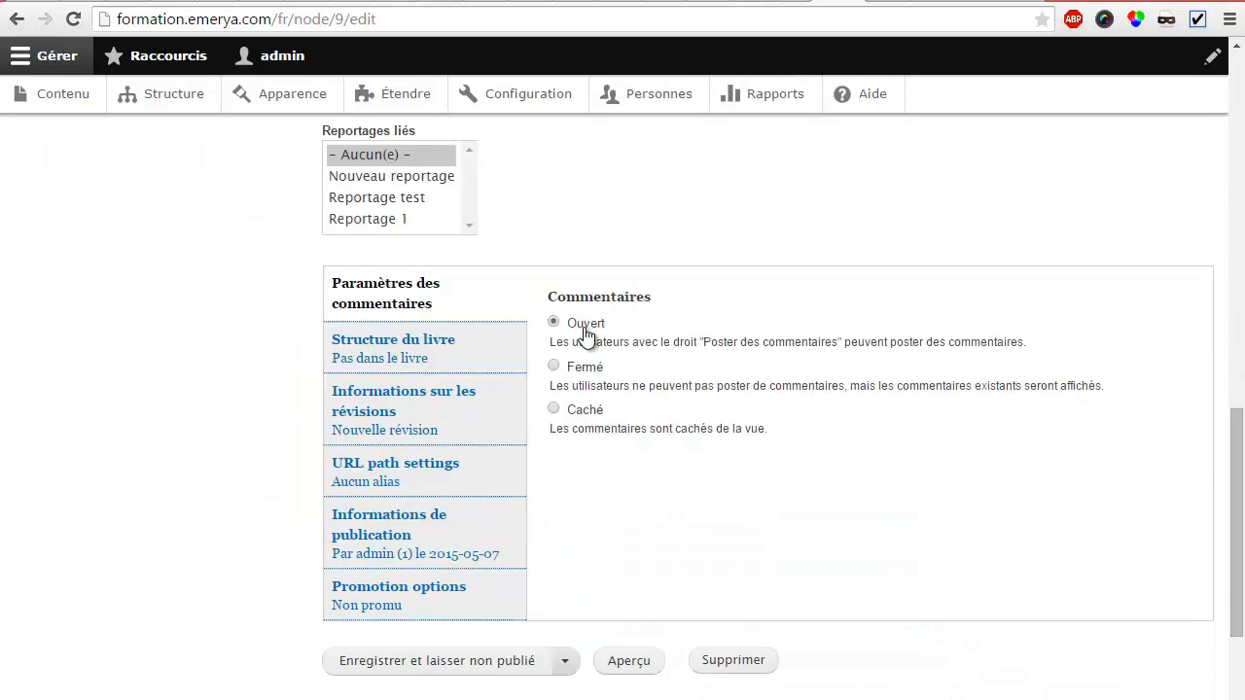
{"action": "left_click", "coordinate": [590, 415]}
{"action": "left_click", "coordinate": [564, 660]}
{"action": "left_click", "coordinate": [440, 688]}
{"action": "scroll", "coordinate": [546, 368], "scroll_direction": "down", "scroll_amount": 3}
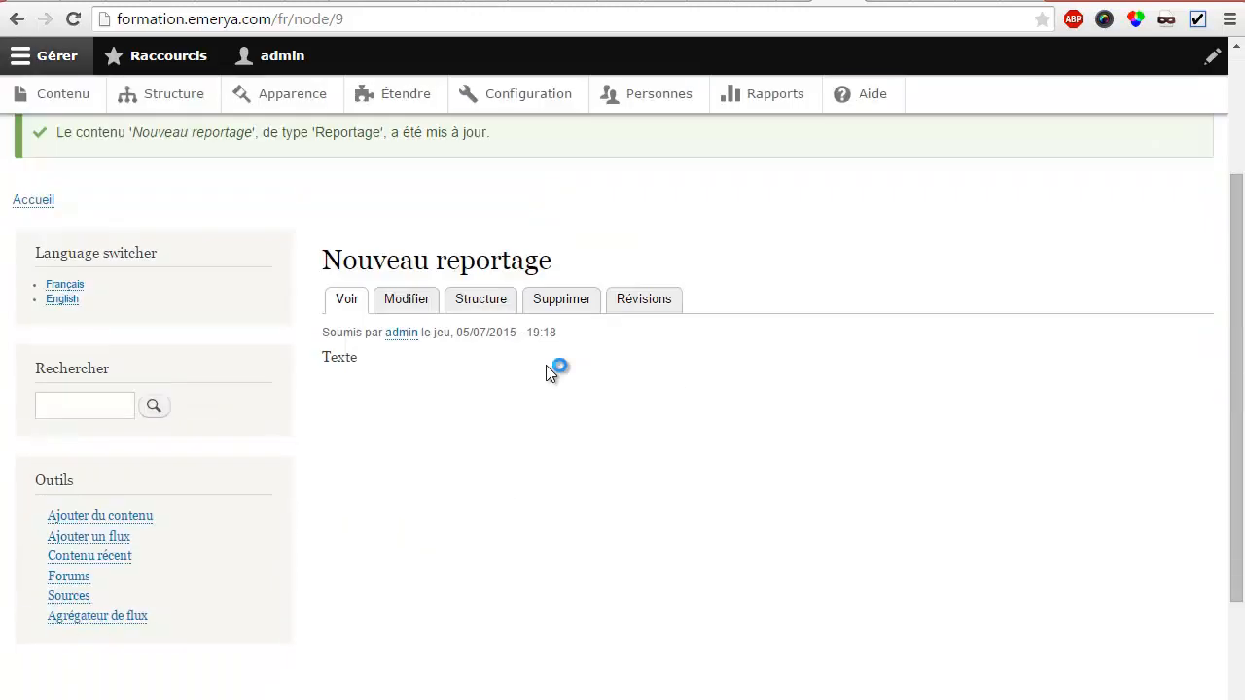
Edit Nouveau reportage to set its comments to Fermé, save it as published, and check the resulting page.
{"action": "left_click", "coordinate": [404, 202]}
{"action": "scroll", "coordinate": [536, 394], "scroll_direction": "down", "scroll_amount": 8}
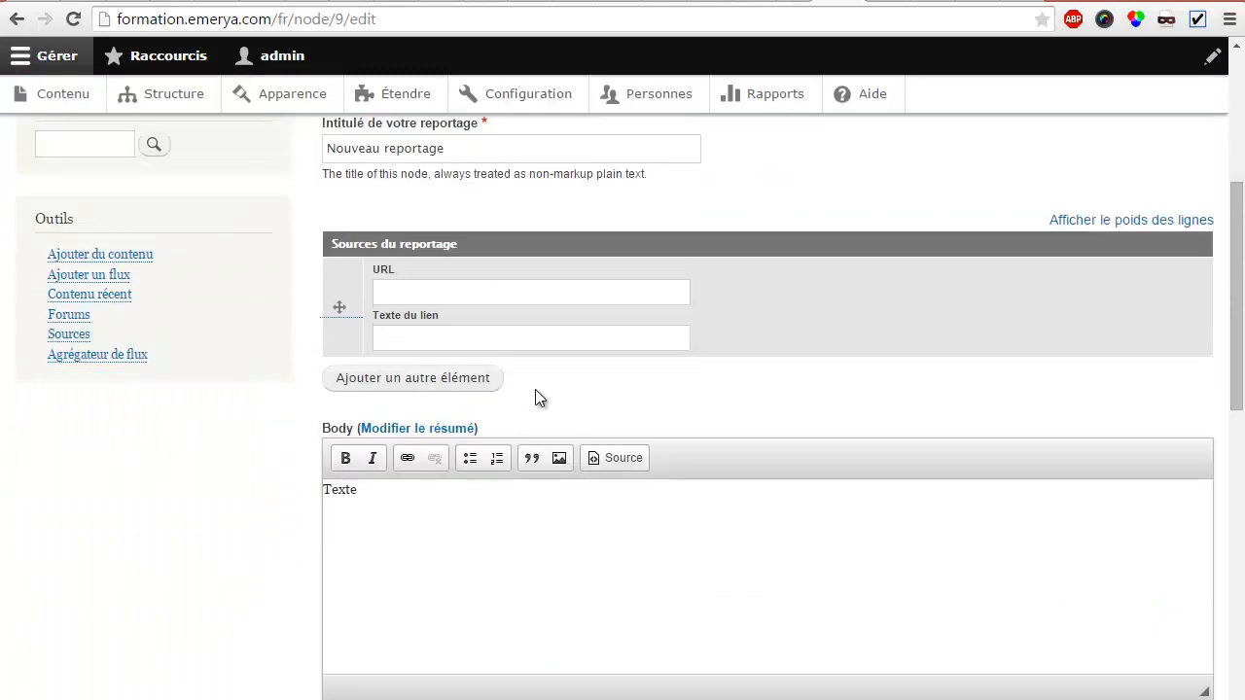
{"action": "scroll", "coordinate": [535, 389], "scroll_direction": "down", "scroll_amount": 2}
{"action": "left_click", "coordinate": [584, 367]}
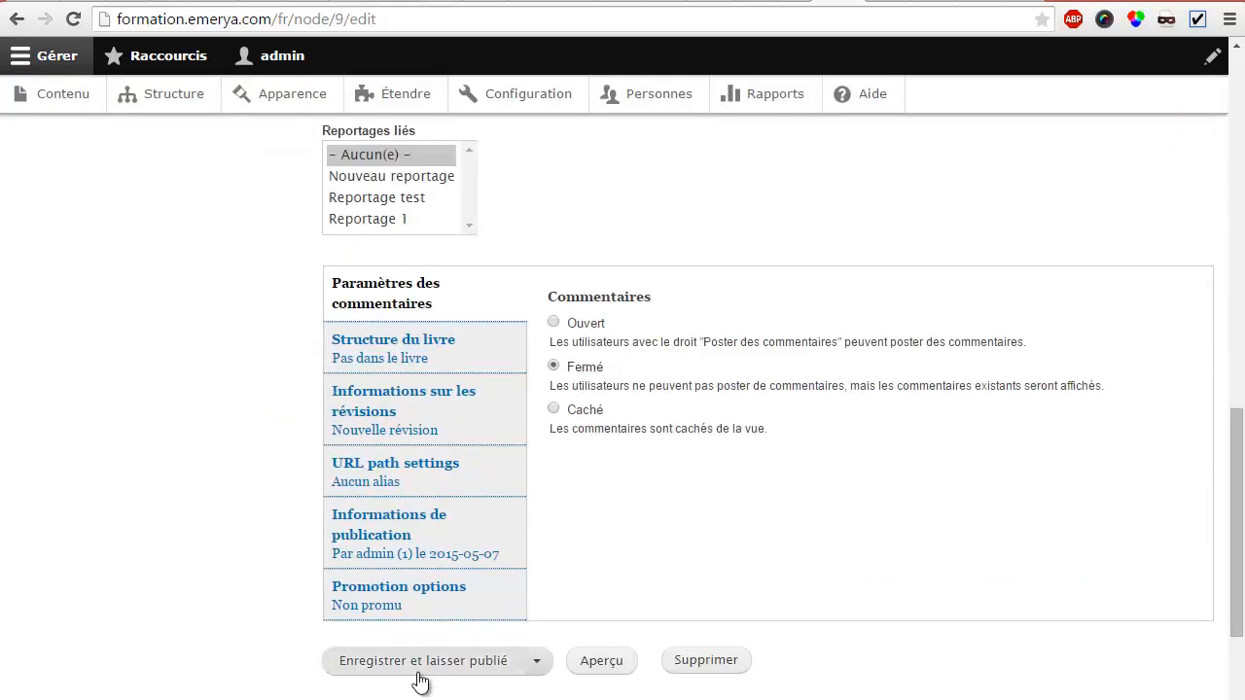
{"action": "left_click", "coordinate": [430, 661]}
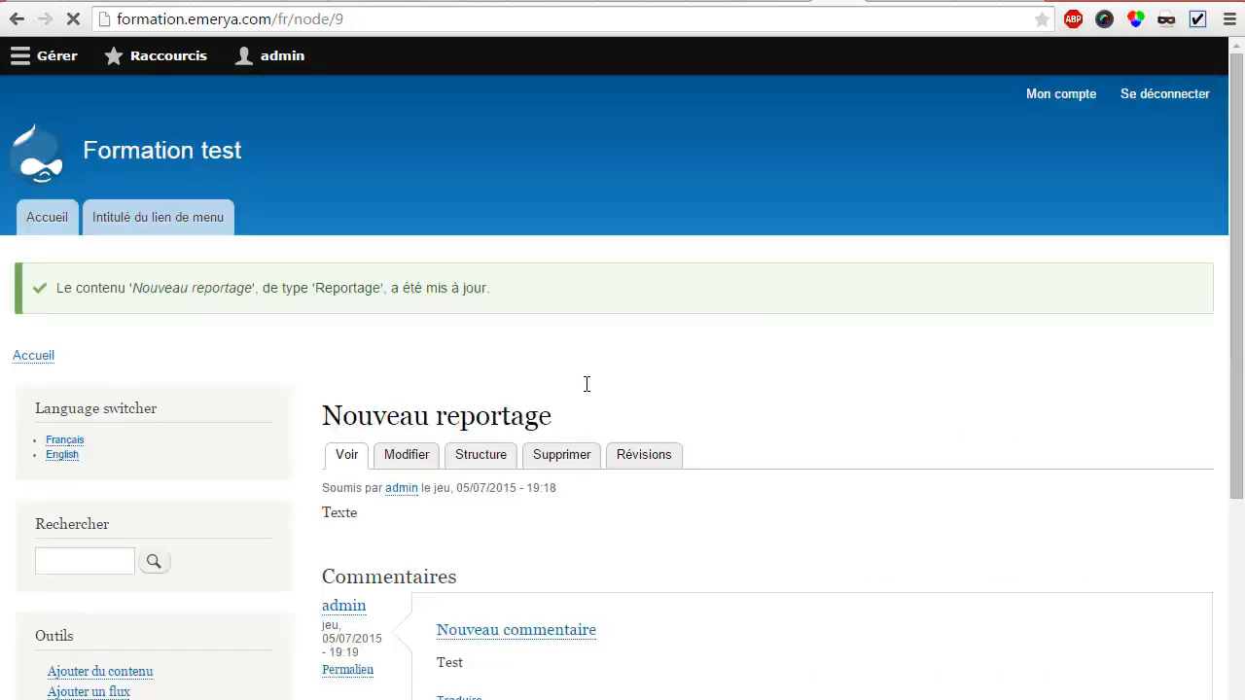
{"action": "scroll", "coordinate": [583, 384], "scroll_direction": "down", "scroll_amount": 3}
{"action": "scroll", "coordinate": [584, 389], "scroll_direction": "up", "scroll_amount": 1}
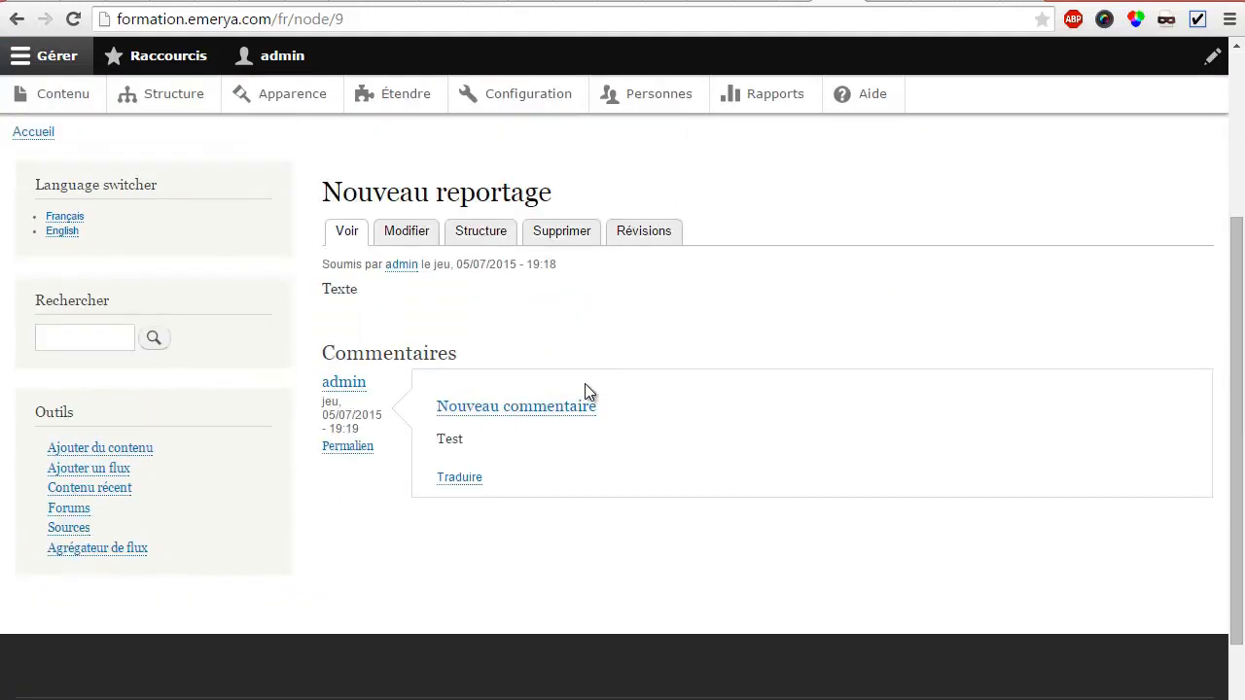
Edit Nouveau reportage to set its comments to Ouvert, save it as published, and check the comment area.
{"action": "left_click", "coordinate": [419, 243]}
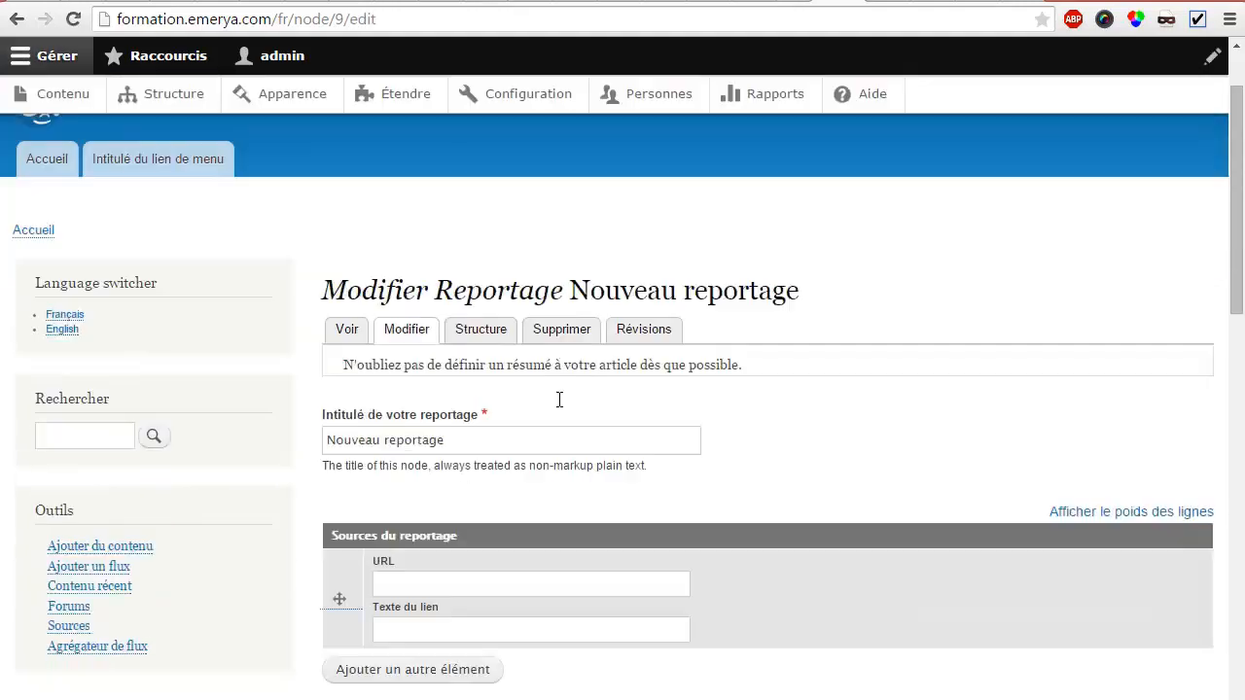
{"action": "scroll", "coordinate": [561, 403], "scroll_direction": "down", "scroll_amount": 5}
{"action": "scroll", "coordinate": [558, 399], "scroll_direction": "down", "scroll_amount": 4}
{"action": "left_click", "coordinate": [578, 325]}
{"action": "left_click", "coordinate": [468, 664]}
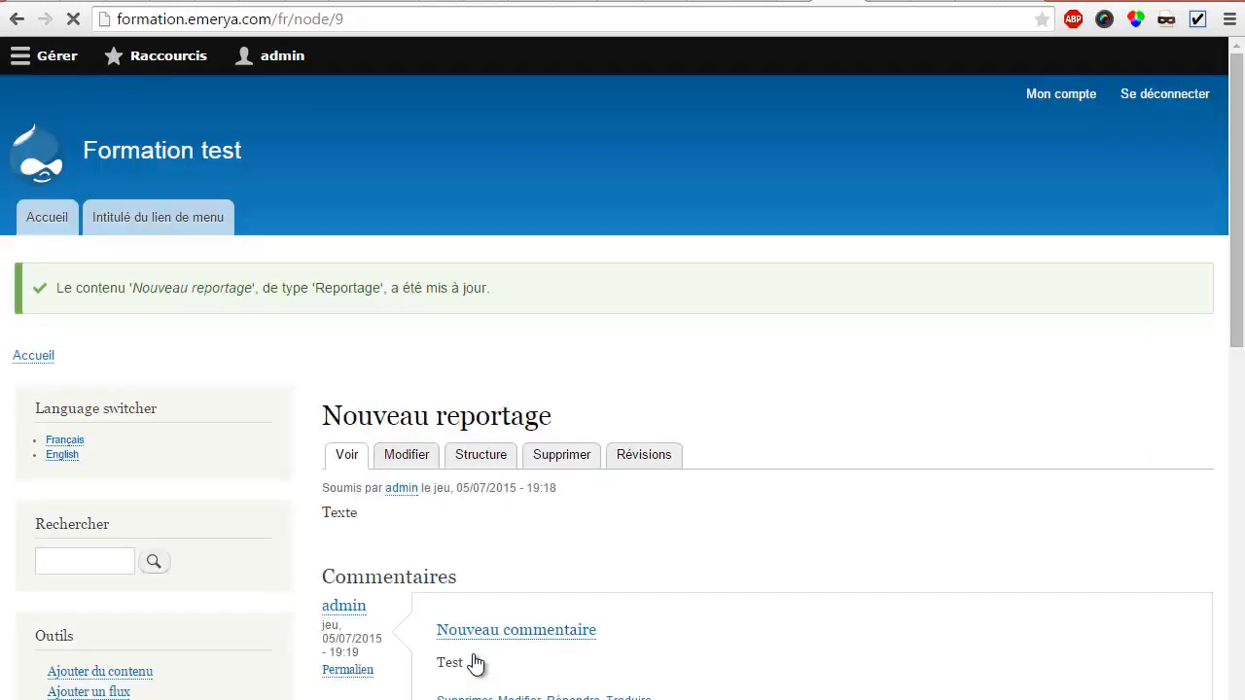
{"action": "scroll", "coordinate": [477, 595], "scroll_direction": "down", "scroll_amount": 3}
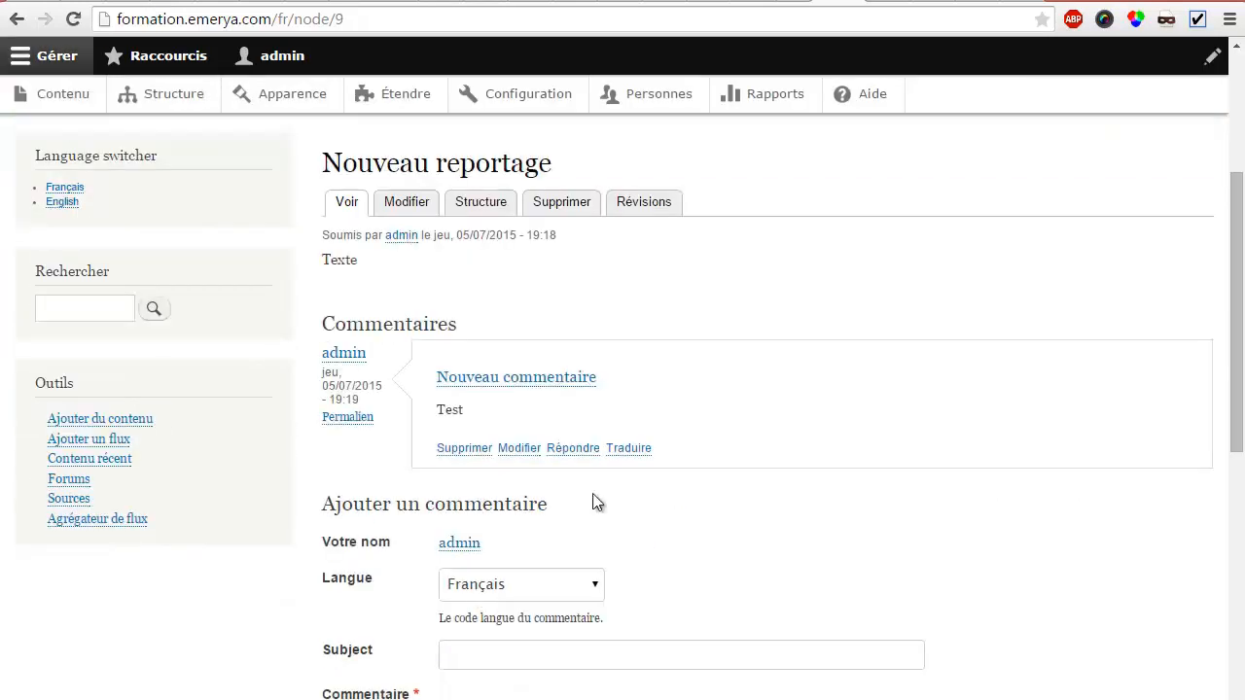
Go to the site's comment types in Structure and start adding a new comment type.
{"action": "left_click", "coordinate": [192, 98]}
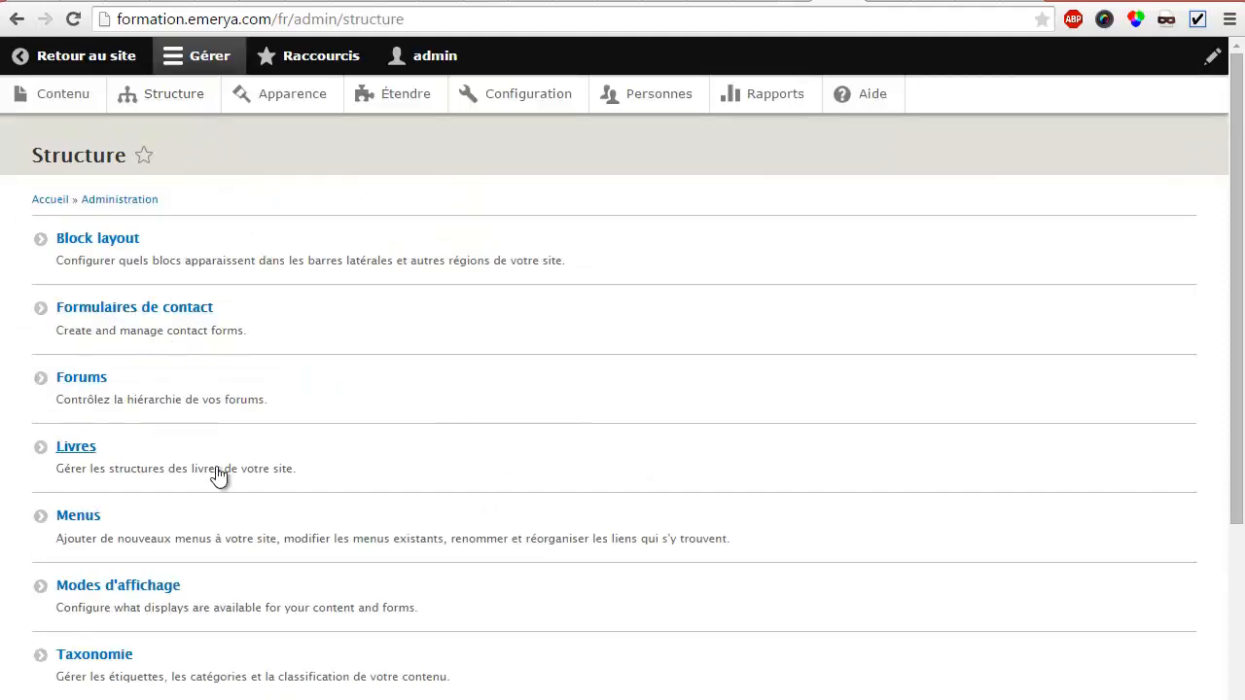
{"action": "scroll", "coordinate": [219, 474], "scroll_direction": "down", "scroll_amount": 1}
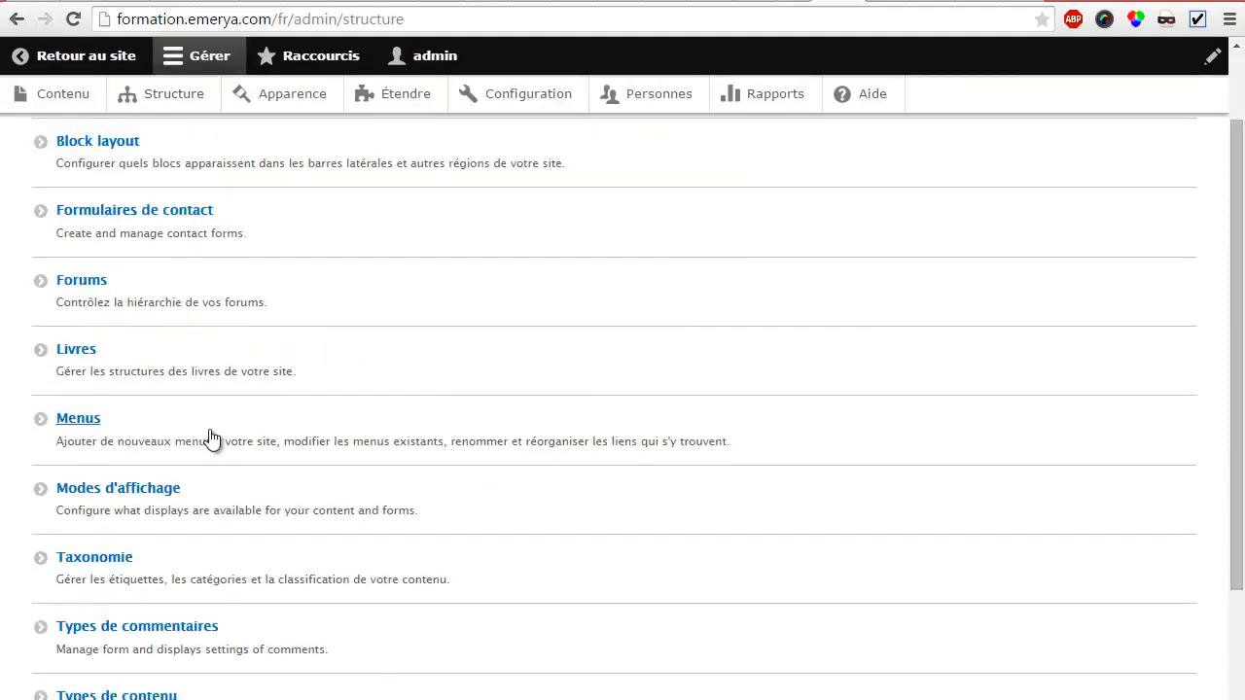
{"action": "scroll", "coordinate": [210, 440], "scroll_direction": "down", "scroll_amount": 1}
{"action": "left_click", "coordinate": [184, 524]}
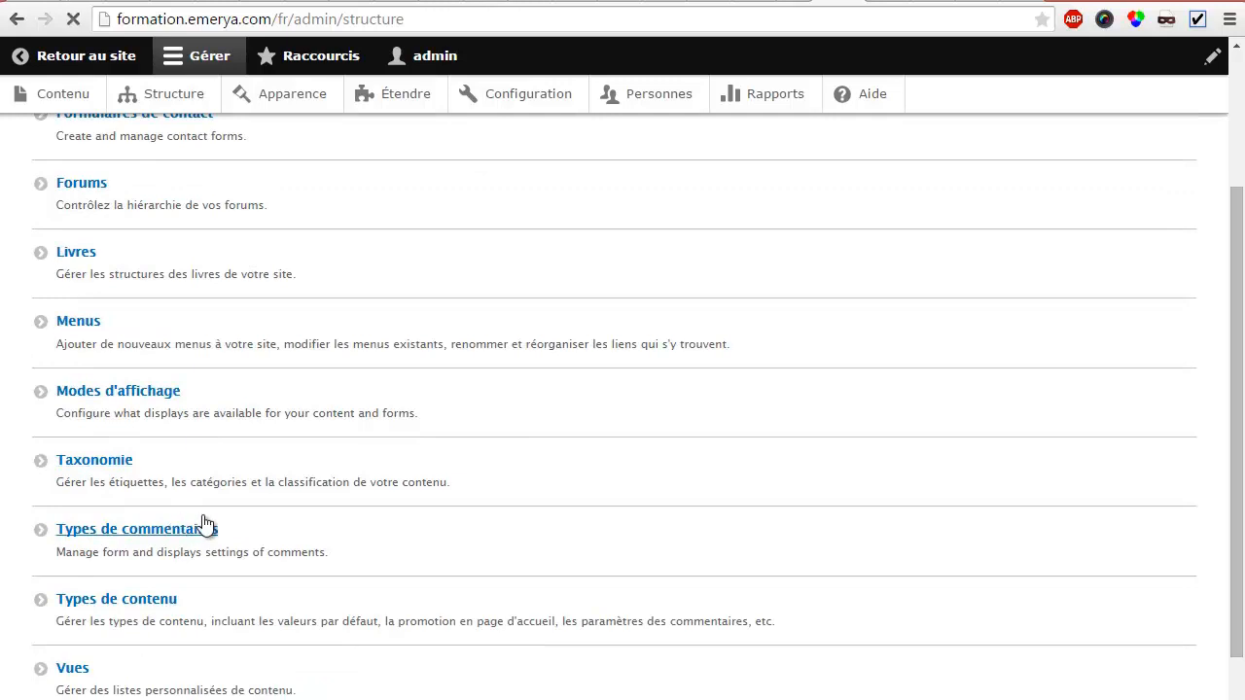
{"action": "left_click", "coordinate": [136, 259]}
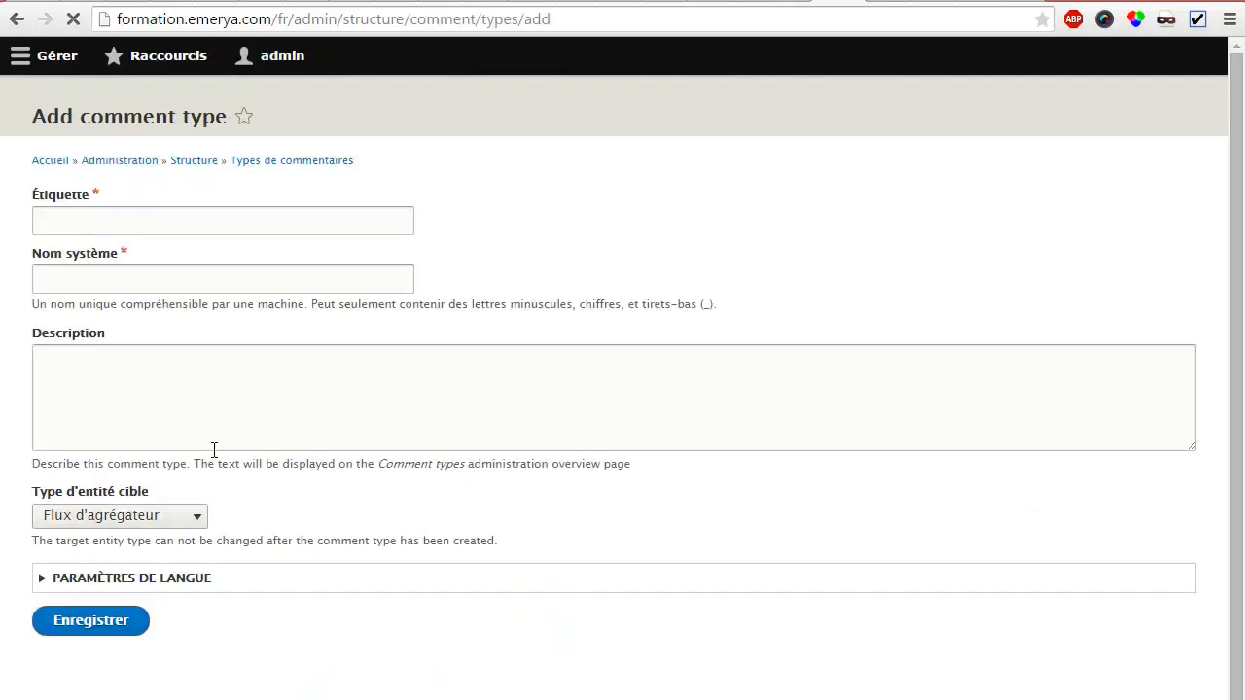
Create the comment type Commentaires sur utilisateurs with Utilisateur as its target entity type, and save it.
{"action": "left_click", "coordinate": [137, 256]}
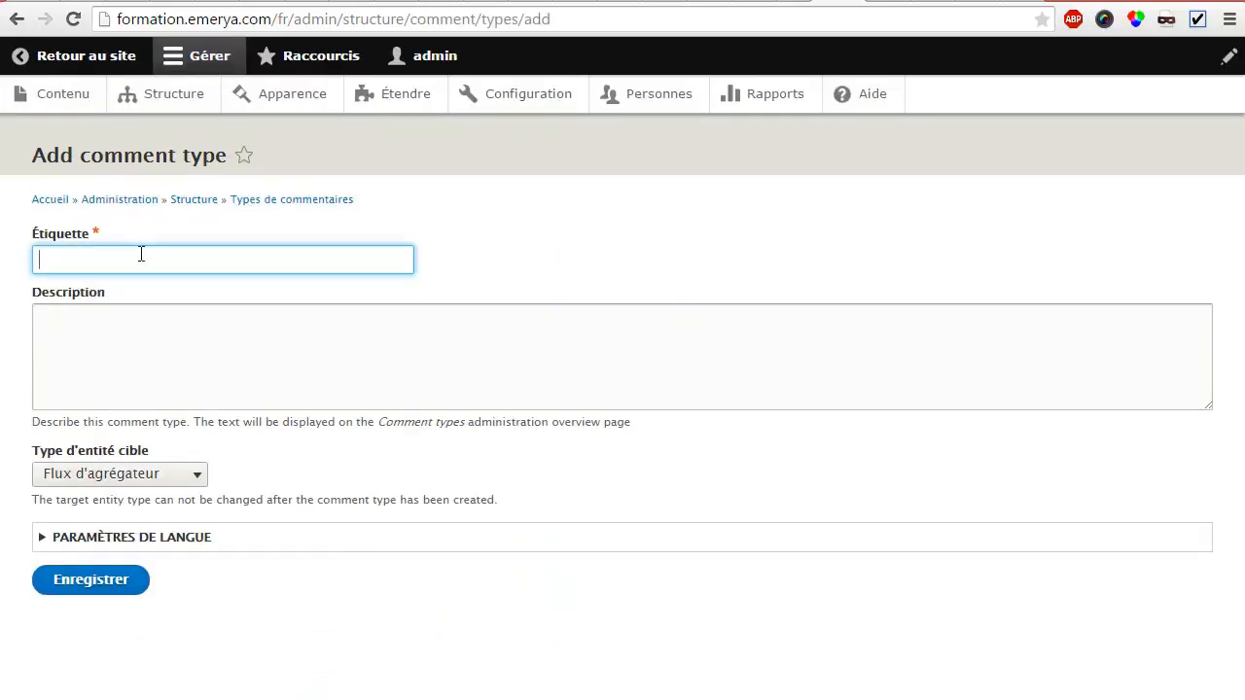
{"action": "type", "text": "Commenti"}
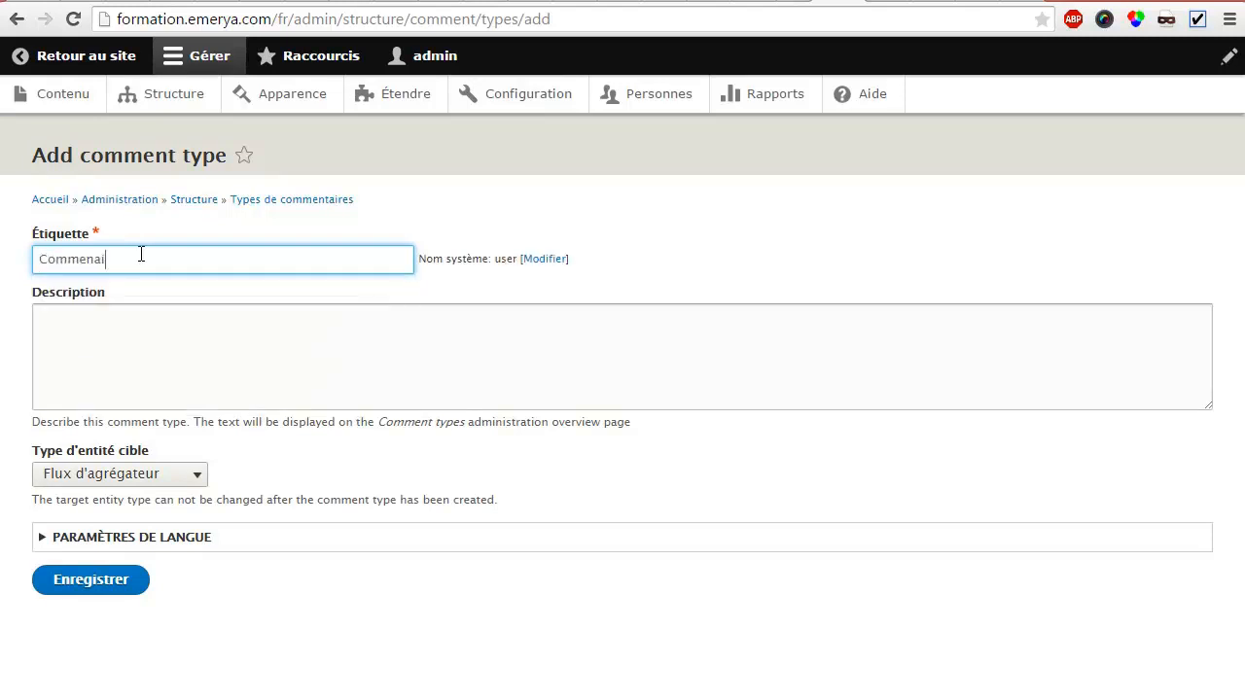
{"action": "key", "text": "BackSpace"}
{"action": "type", "text": "aires"}
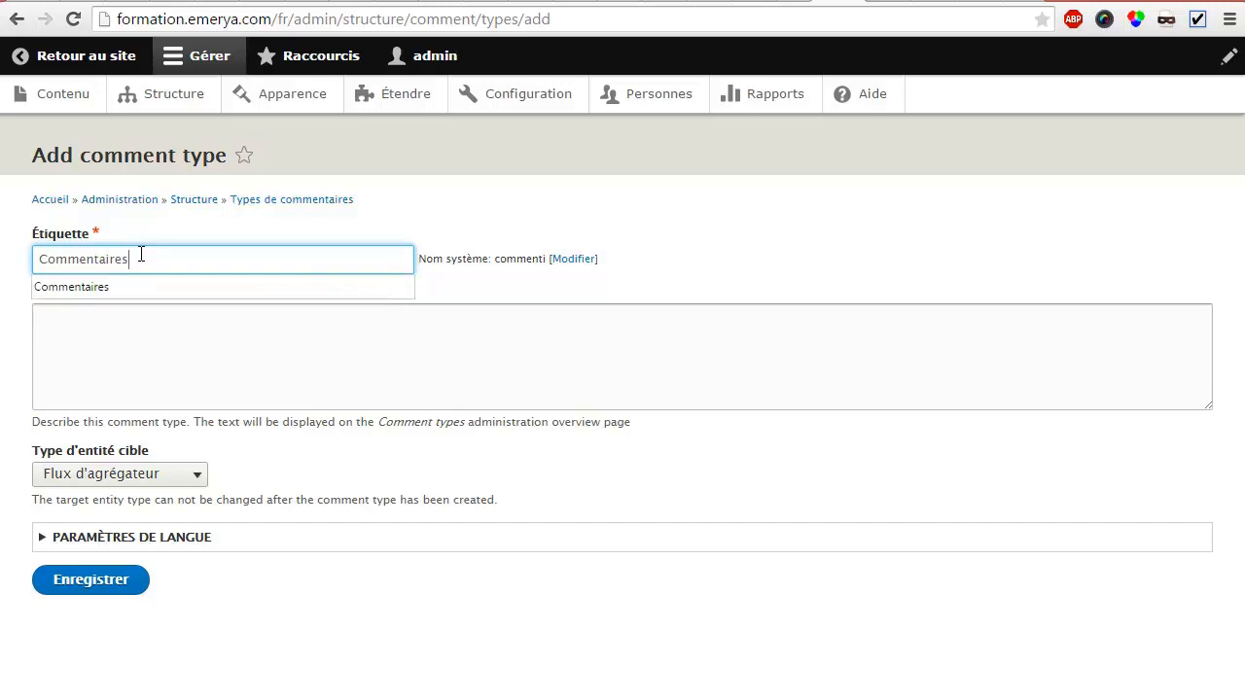
{"action": "type", "text": " sur utilisateurs"}
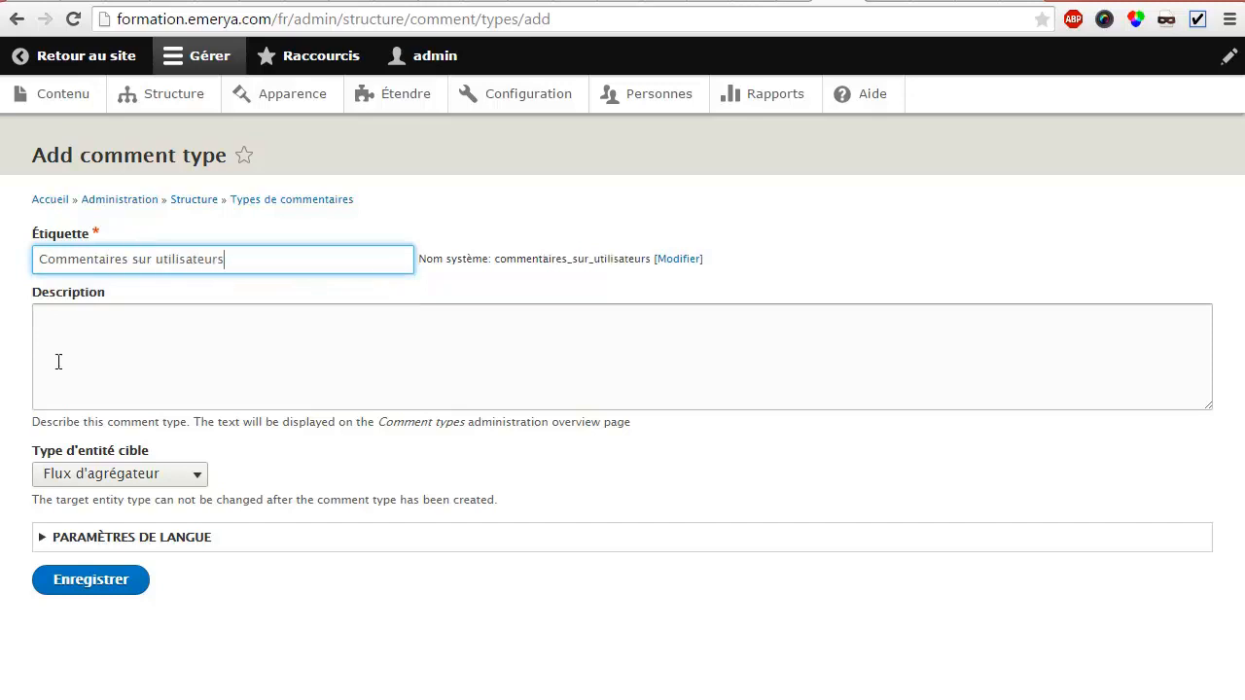
{"action": "left_click", "coordinate": [121, 475]}
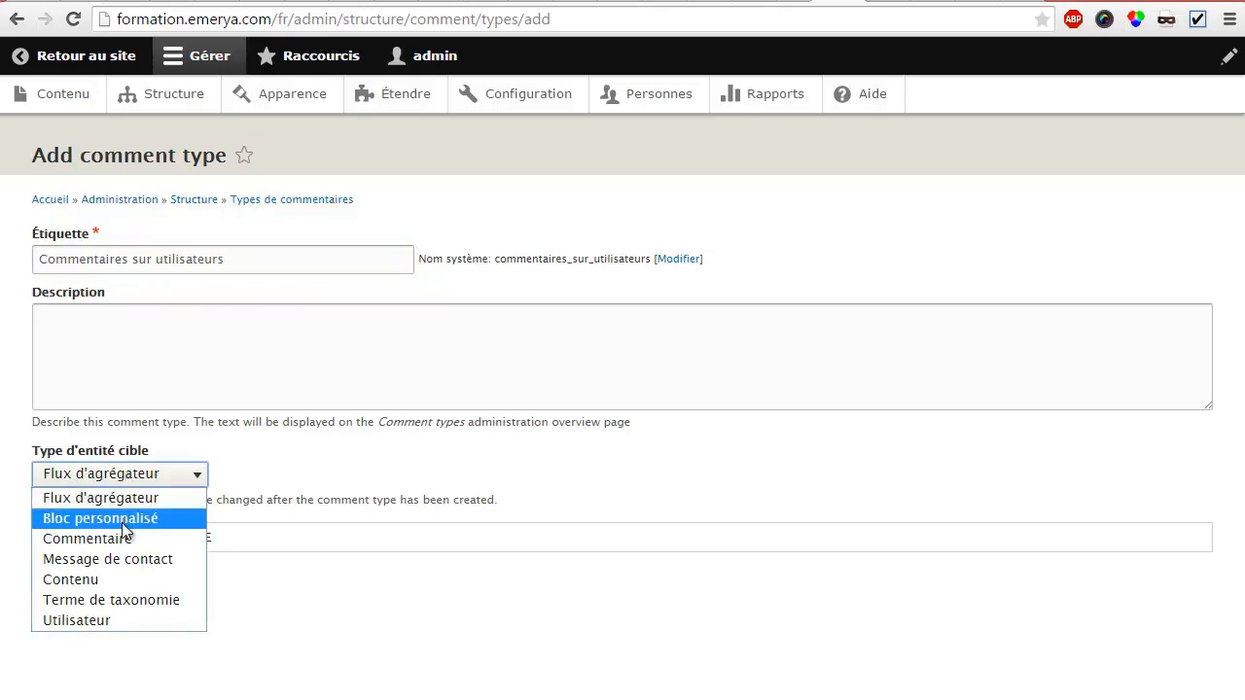
{"action": "left_click", "coordinate": [90, 620]}
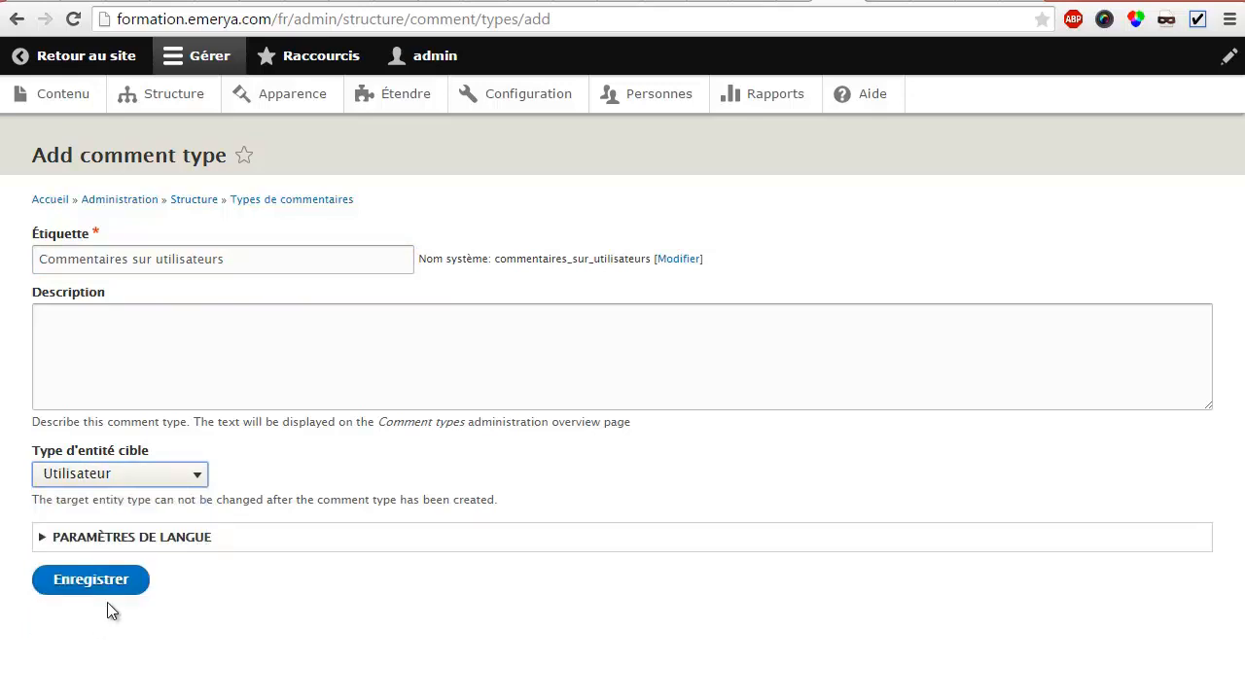
{"action": "left_click", "coordinate": [204, 542]}
{"action": "left_click", "coordinate": [203, 541]}
{"action": "left_click", "coordinate": [99, 589]}
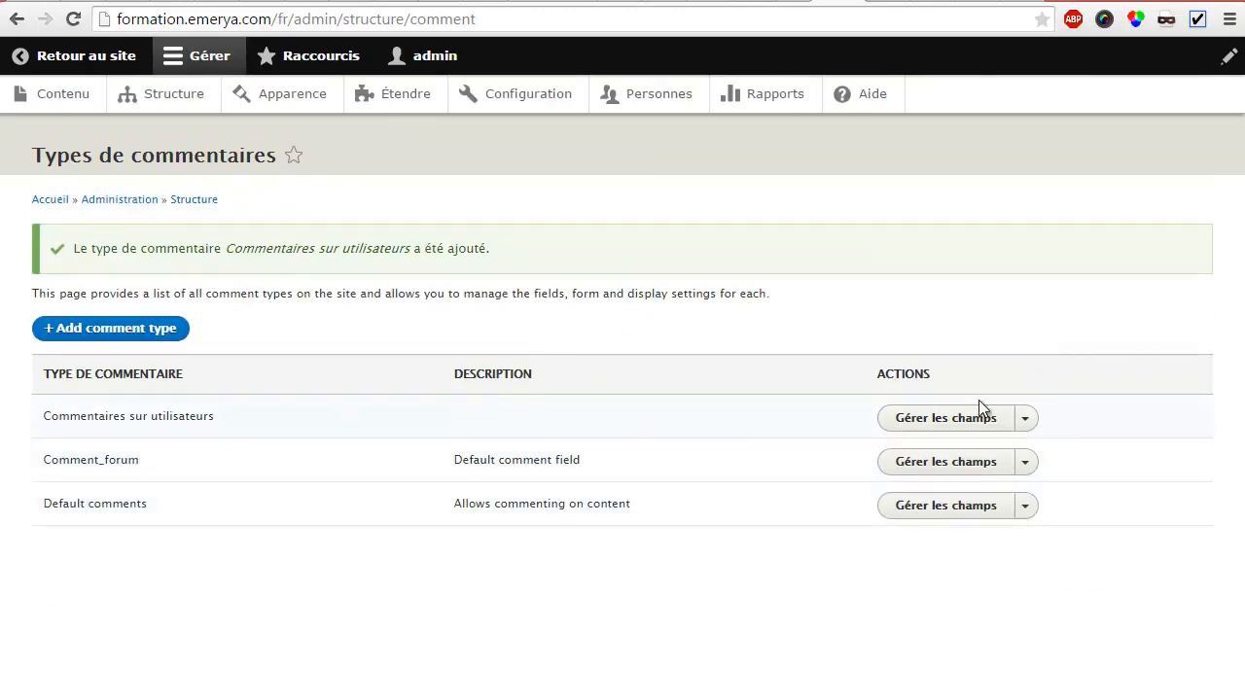
Open the field management page of the user account settings in the site configuration.
{"action": "left_click", "coordinate": [1026, 466]}
{"action": "left_click", "coordinate": [687, 97]}
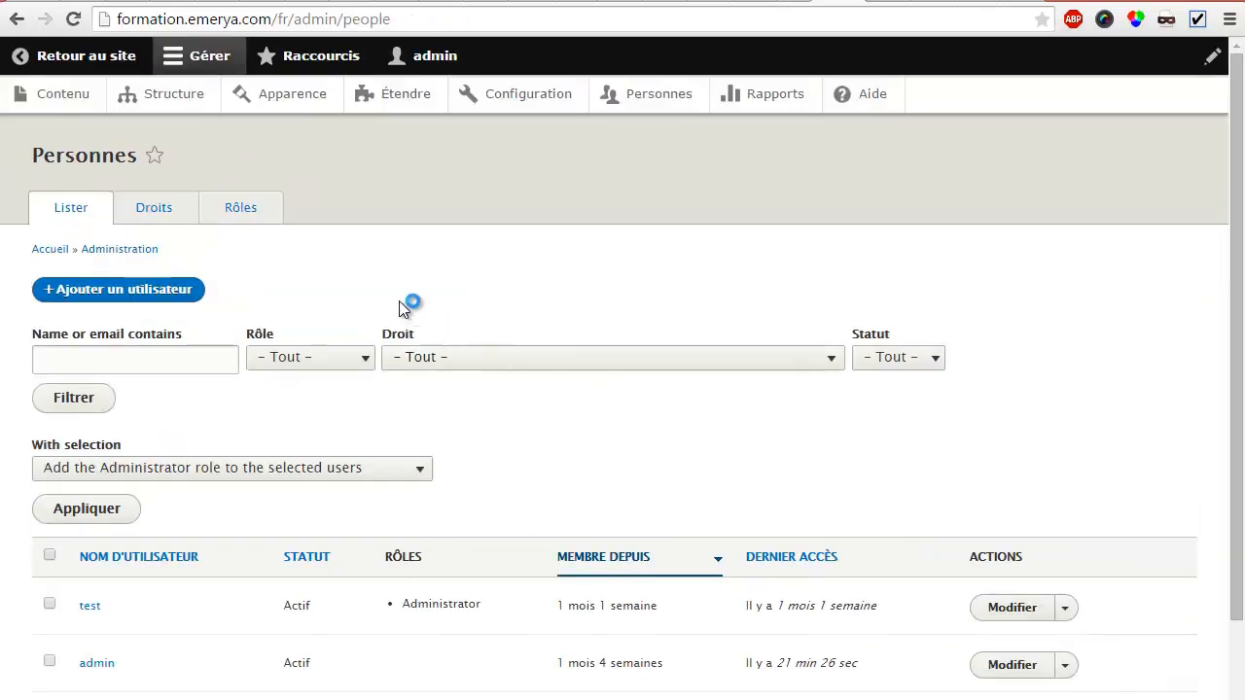
{"action": "left_click", "coordinate": [545, 100]}
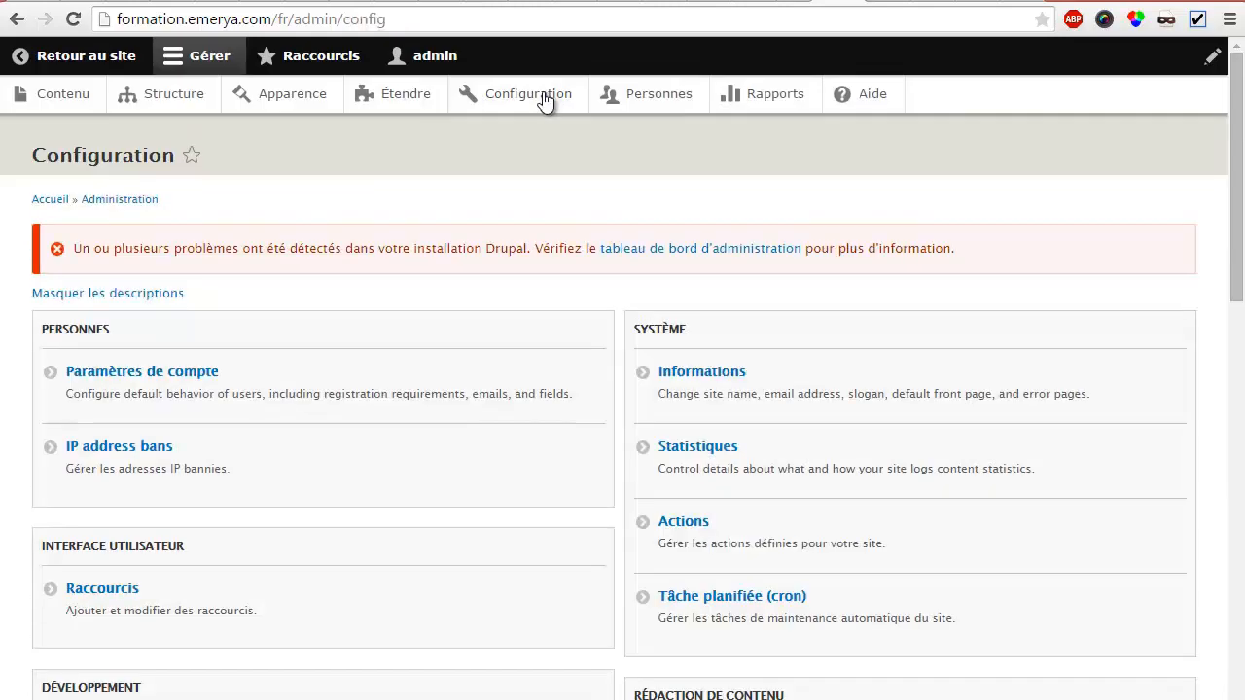
{"action": "left_click", "coordinate": [138, 372]}
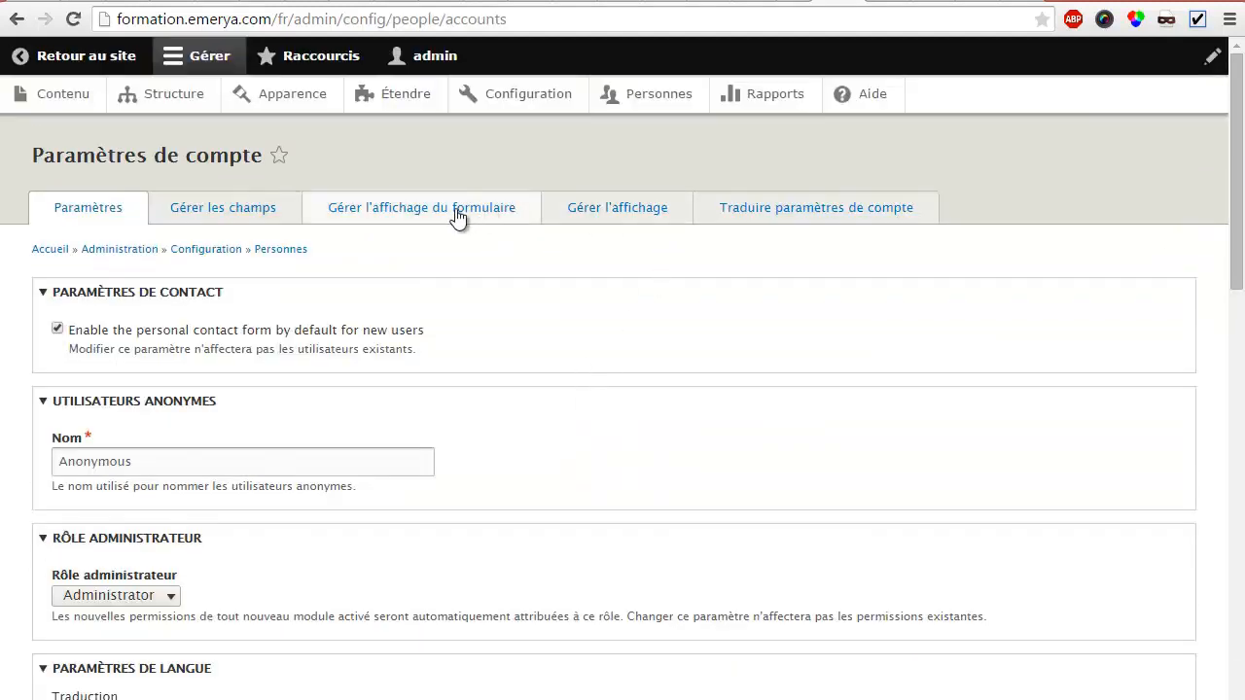
{"action": "left_click", "coordinate": [191, 213]}
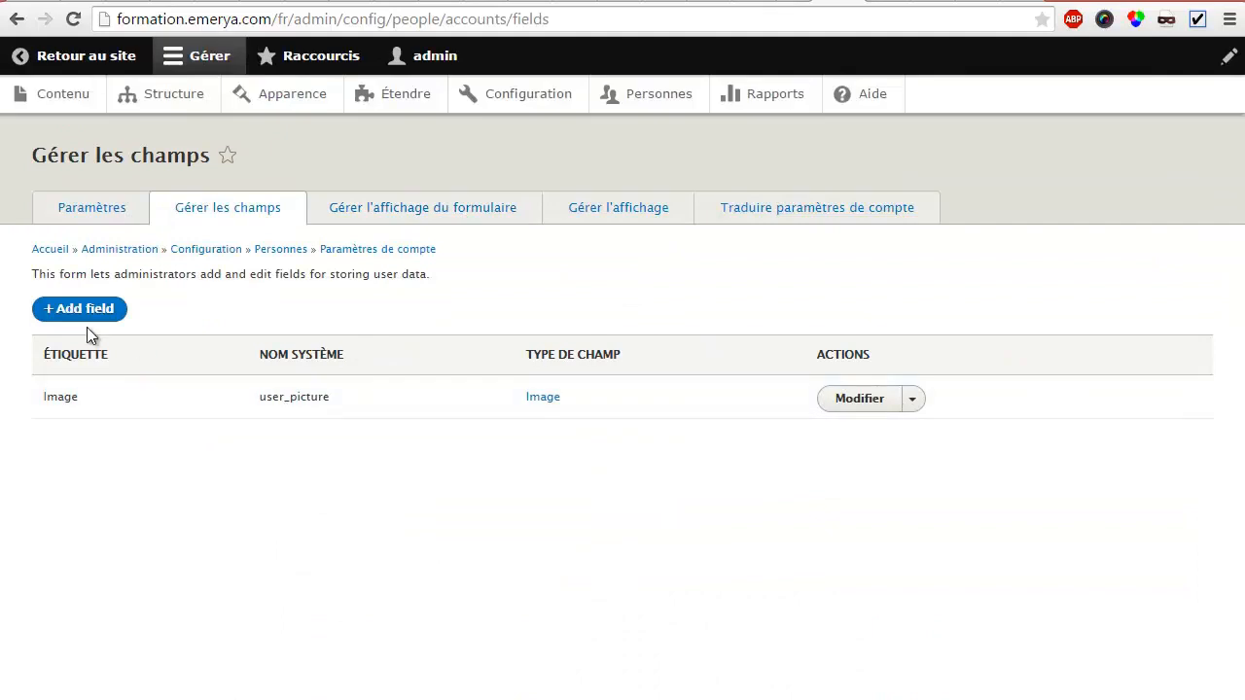
Add a new user account field of type Commentaires labelled Commentaire utilisateur and continue to its settings.
{"action": "left_click", "coordinate": [68, 269]}
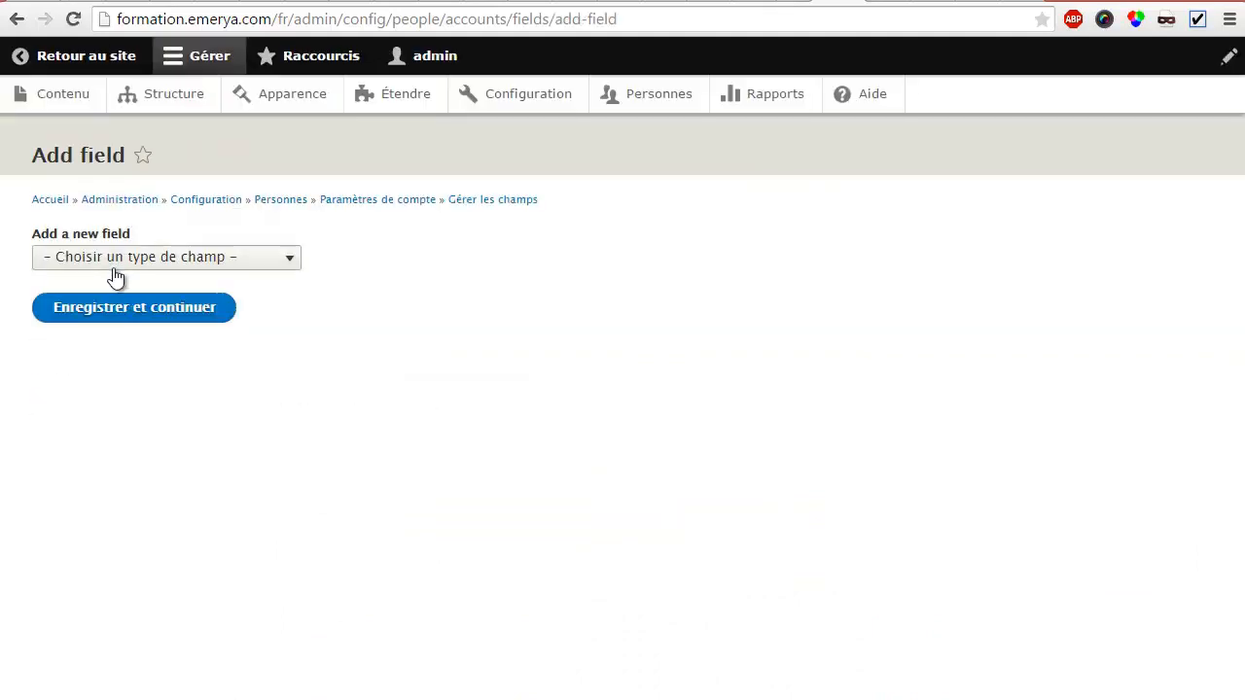
{"action": "left_click", "coordinate": [114, 262]}
{"action": "left_click", "coordinate": [116, 327]}
{"action": "left_click", "coordinate": [116, 328]}
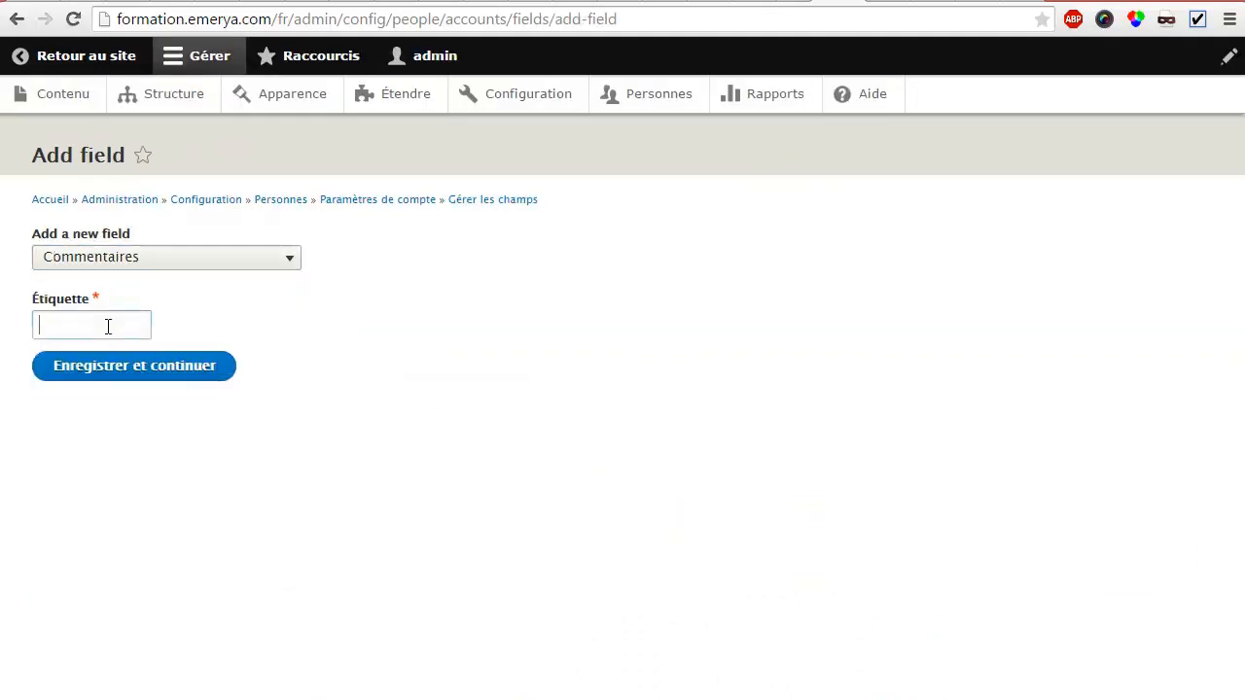
{"action": "type", "text": "Commentaire utilisateur"}
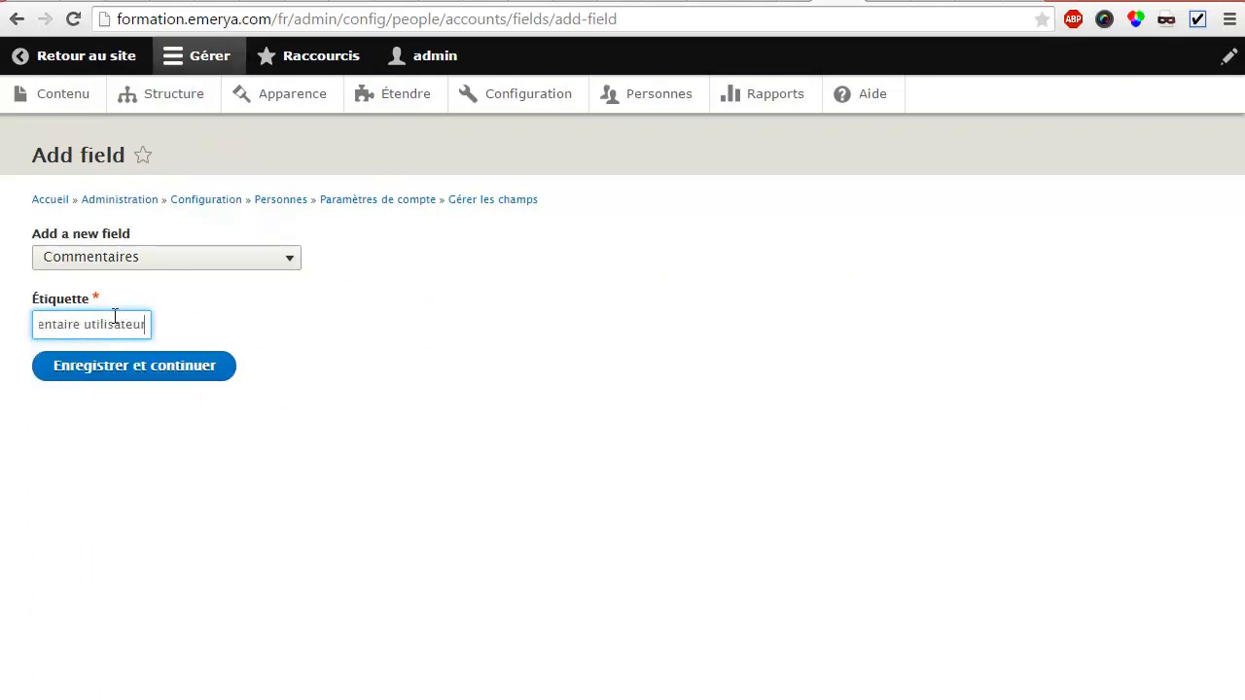
{"action": "left_click", "coordinate": [99, 374]}
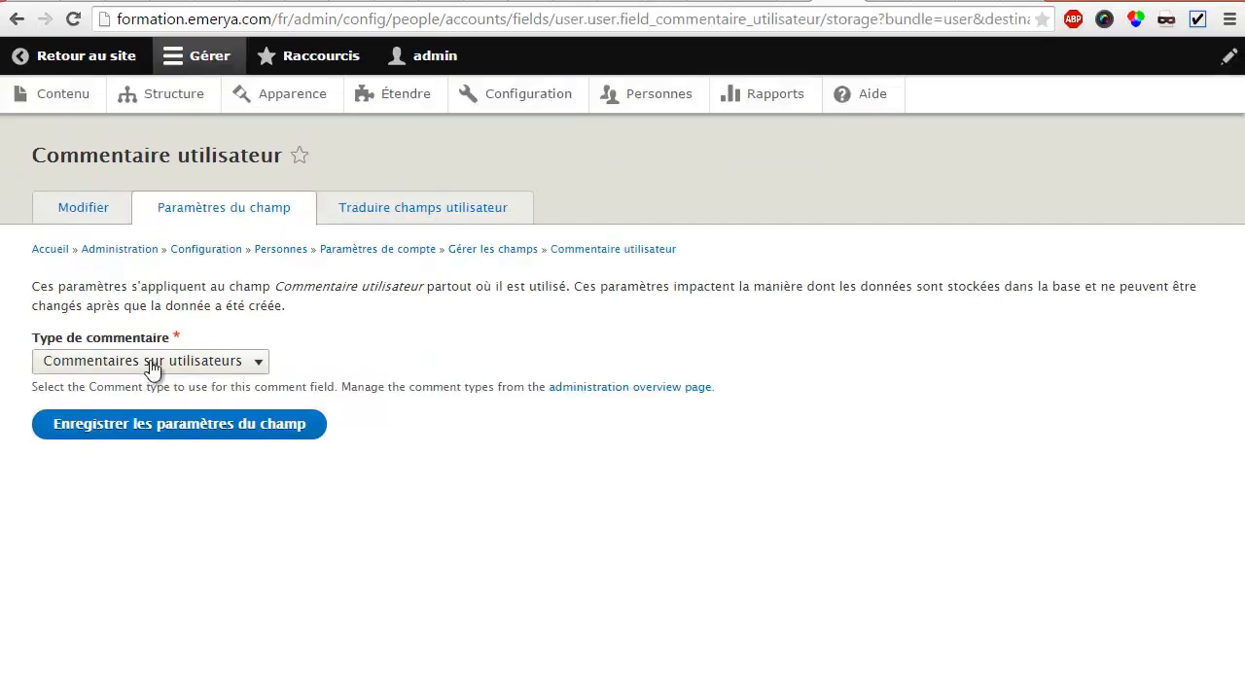
Save the Commentaire utilisateur field with the comment type Commentaires sur utilisateurs and its default settings.
{"action": "left_click", "coordinate": [175, 433]}
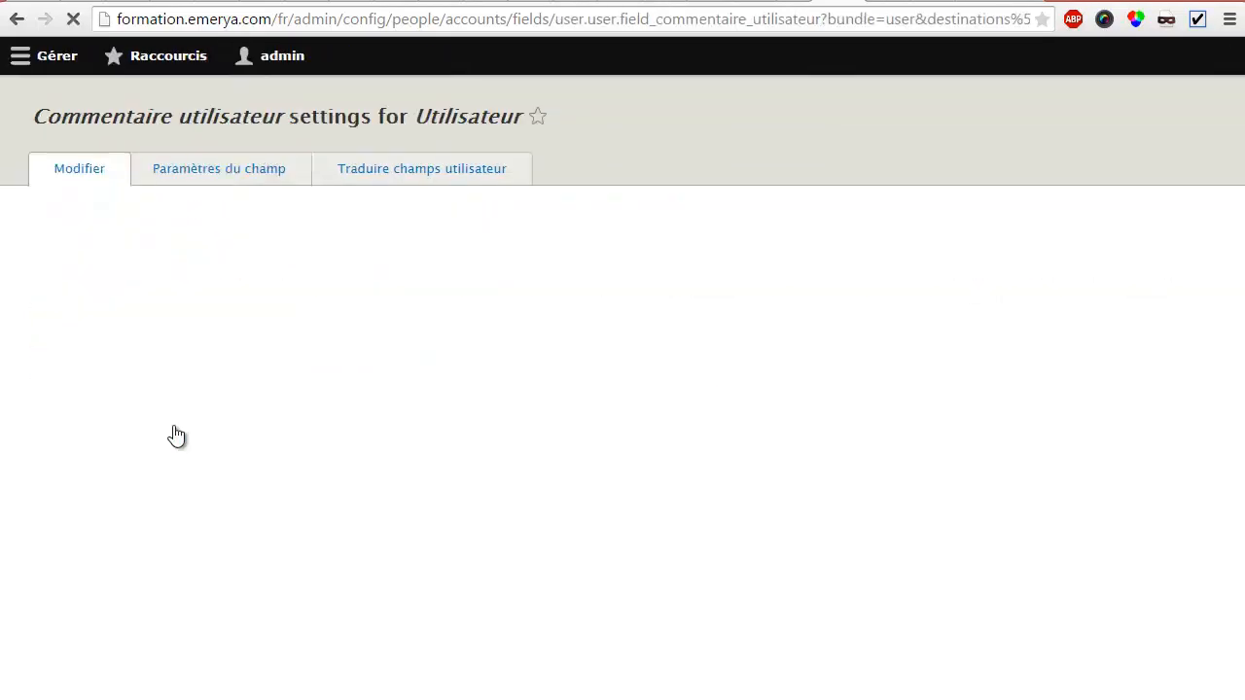
{"action": "scroll", "coordinate": [174, 428], "scroll_direction": "down", "scroll_amount": 5}
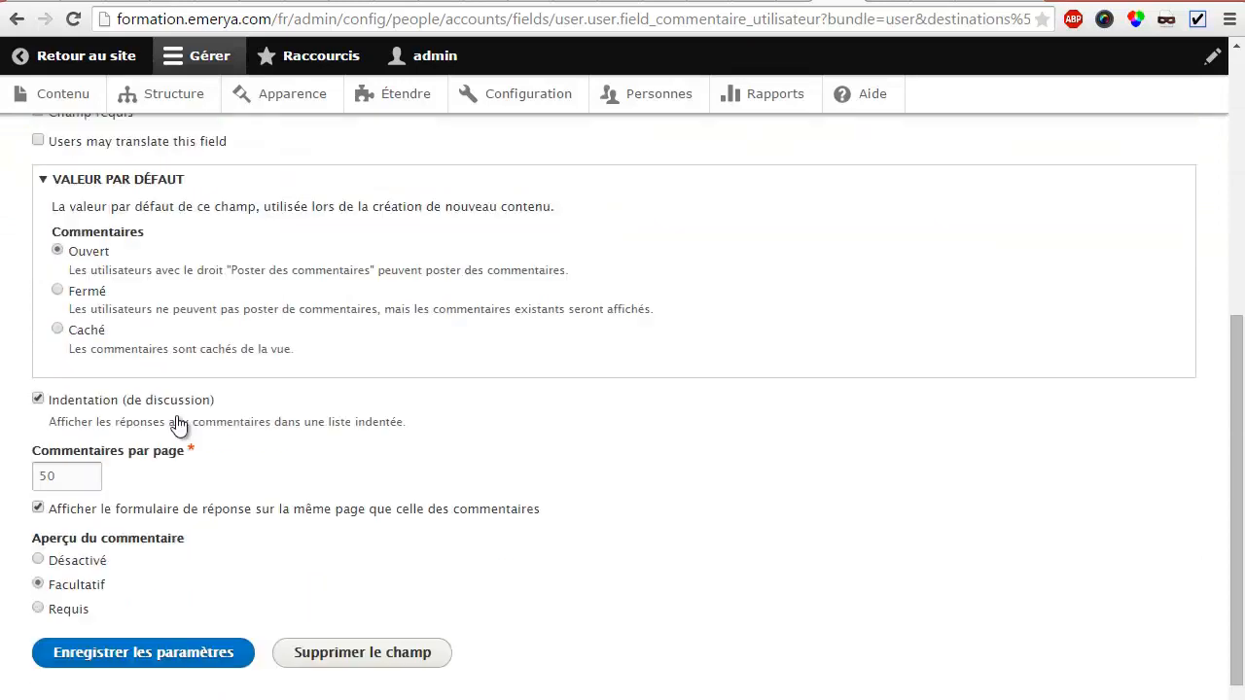
{"action": "left_click", "coordinate": [139, 622]}
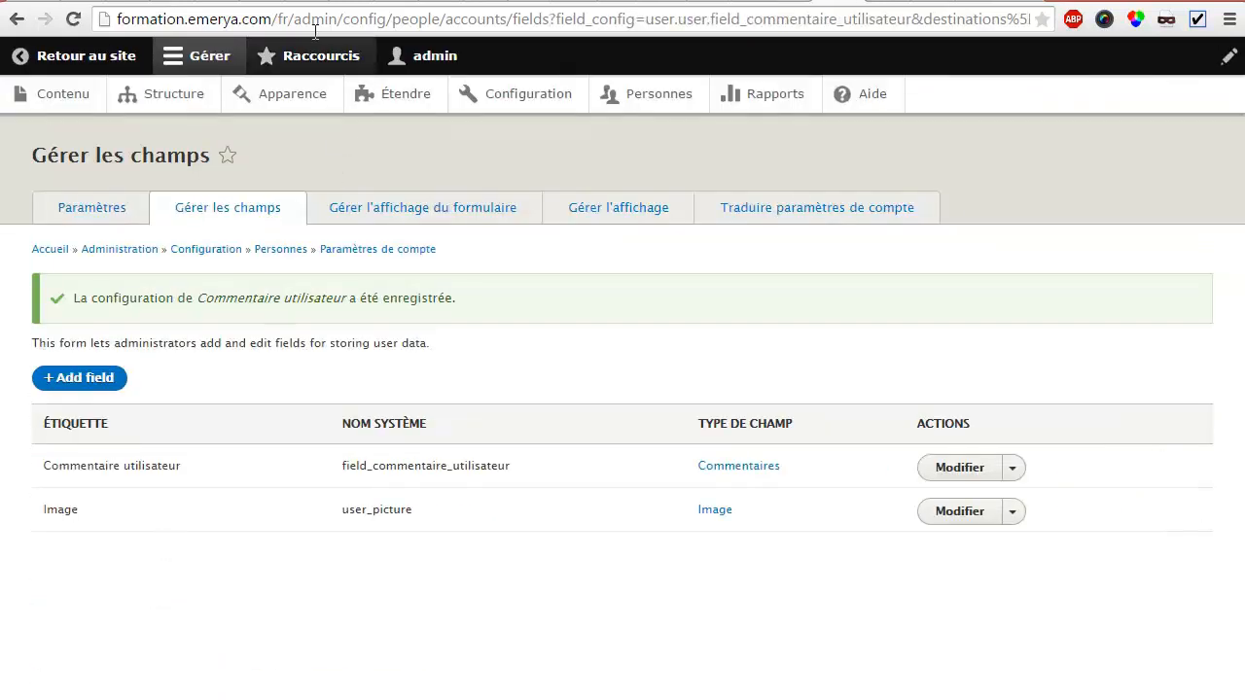
Go to formation.emerya.com/fr/user and examine the Commentaire utilisateur section and comment form on the account page.
{"action": "left_click_drag", "start_coordinate": [292, 18], "coordinate": [1237, 43]}
{"action": "type", "text": "user"}
{"action": "key", "text": "Delete"}
{"action": "key", "text": "Delete"}
{"action": "key", "text": "Delete"}
{"action": "key", "text": "Delete"}
{"action": "key", "text": "Delete"}
{"action": "key", "text": "Delete"}
{"action": "key", "text": "Delete"}
{"action": "key", "text": "Delete"}
{"action": "key", "text": "Delete"}
{"action": "key", "text": "Delete"}
{"action": "key", "text": "Delete"}
{"action": "key", "text": "Delete"}
{"action": "key", "text": "Delete"}
{"action": "key", "text": "Delete"}
{"action": "key", "text": "Delete"}
{"action": "key", "text": "Delete"}
{"action": "key", "text": "Delete"}
{"action": "key", "text": "Delete"}
{"action": "key", "text": "Delete"}
{"action": "key", "text": "Delete"}
{"action": "key", "text": "Delete"}
{"action": "key", "text": "Delete"}
{"action": "key", "text": "Delete"}
{"action": "key", "text": "Delete"}
{"action": "key", "text": "Delete"}
{"action": "key", "text": "Return"}
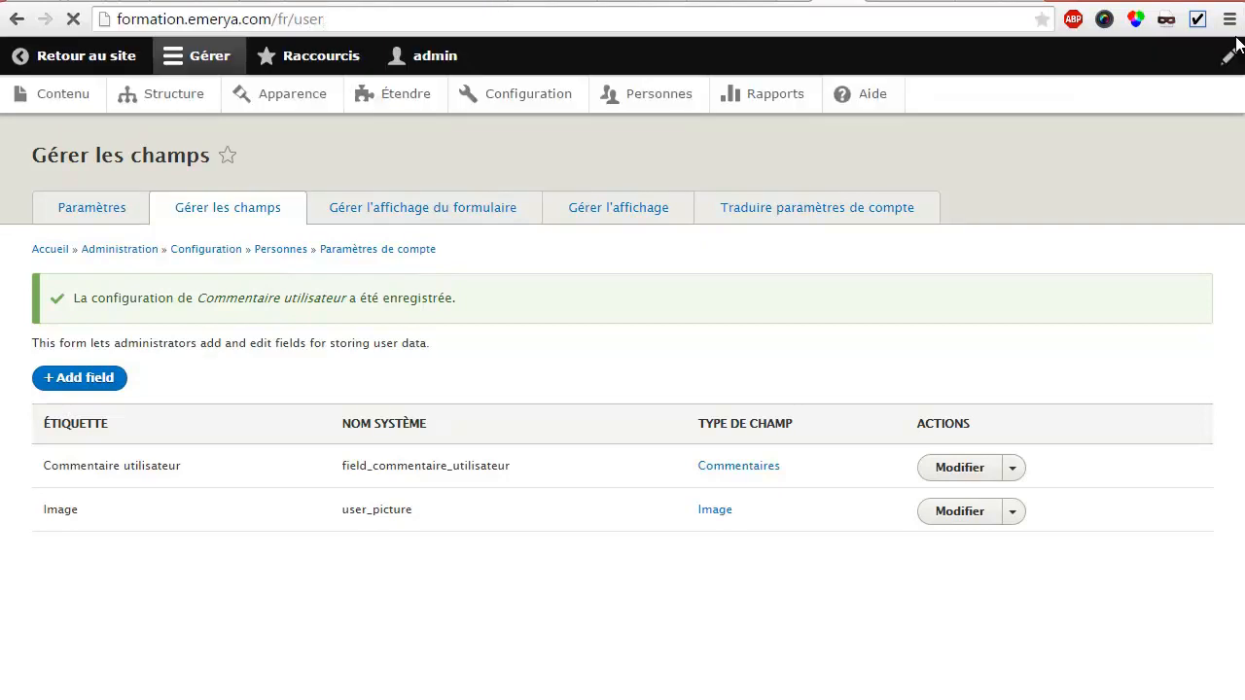
{"action": "scroll", "coordinate": [623, 401], "scroll_direction": "down", "scroll_amount": 1}
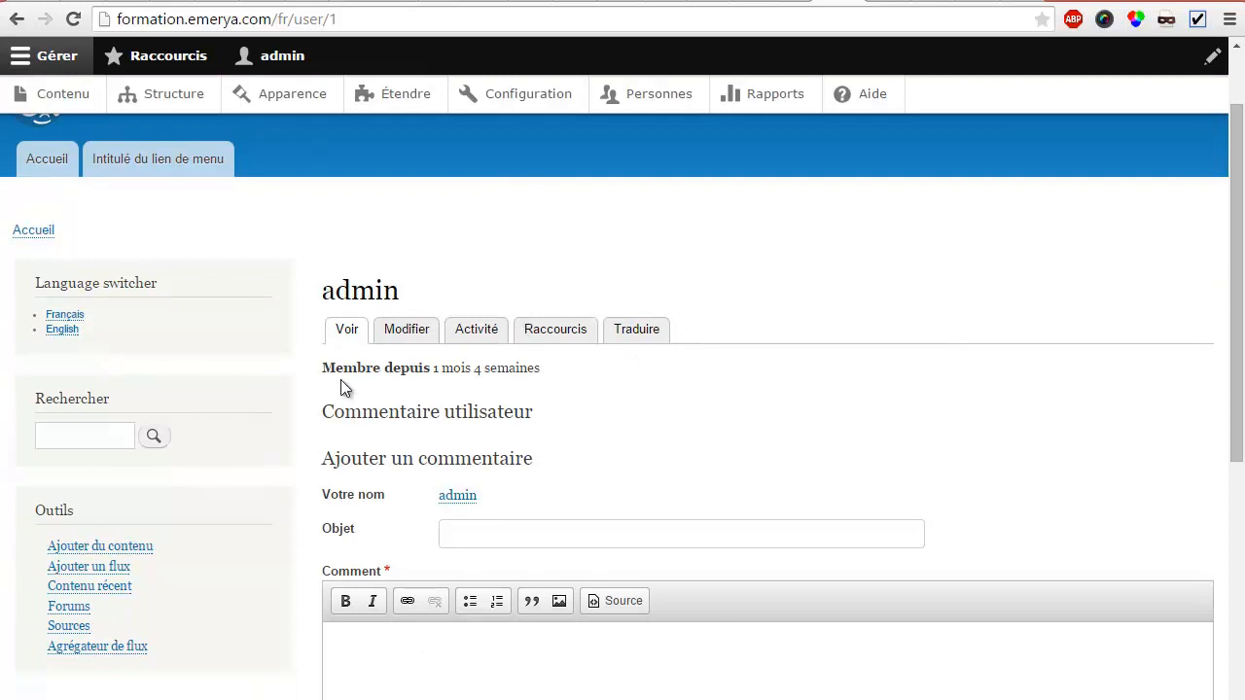
{"action": "left_click", "coordinate": [464, 526]}
{"action": "scroll", "coordinate": [471, 506], "scroll_direction": "down", "scroll_amount": 4}
{"action": "scroll", "coordinate": [559, 316], "scroll_direction": "up", "scroll_amount": 2}
{"action": "scroll", "coordinate": [574, 292], "scroll_direction": "up", "scroll_amount": 2}
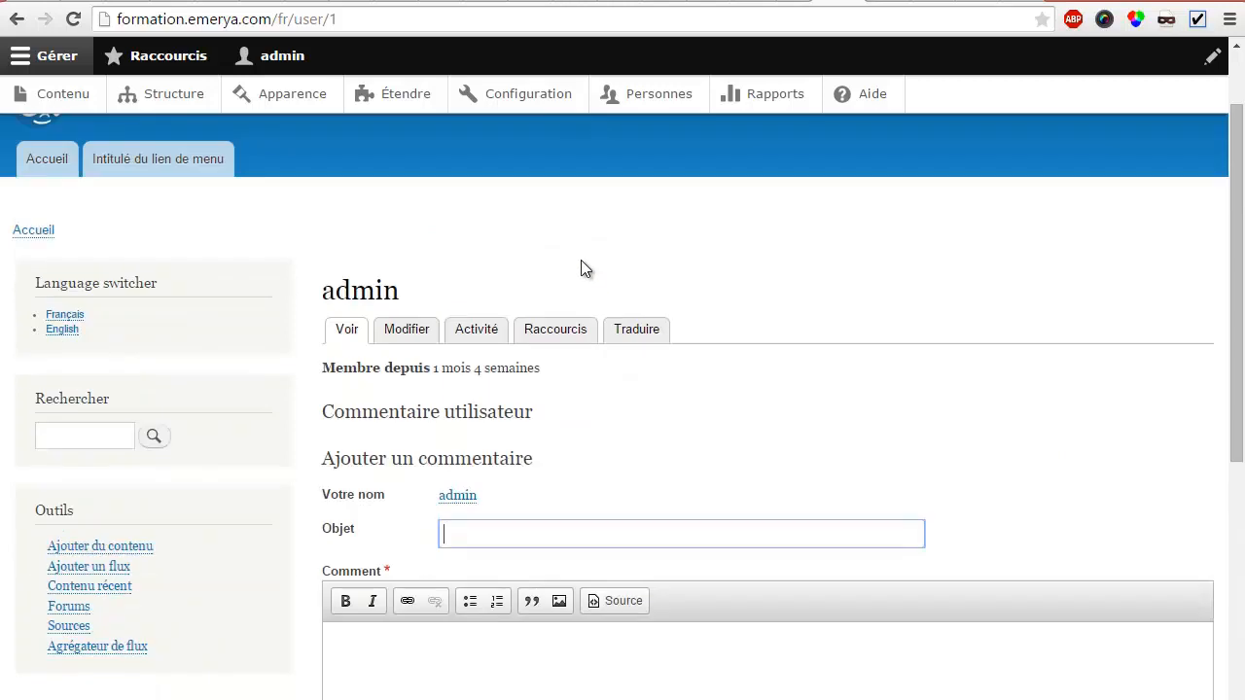
Open the site's Structure page in a new browser tab and go to the list of comment types.
{"action": "right_click", "coordinate": [165, 101]}
{"action": "left_click", "coordinate": [205, 105]}
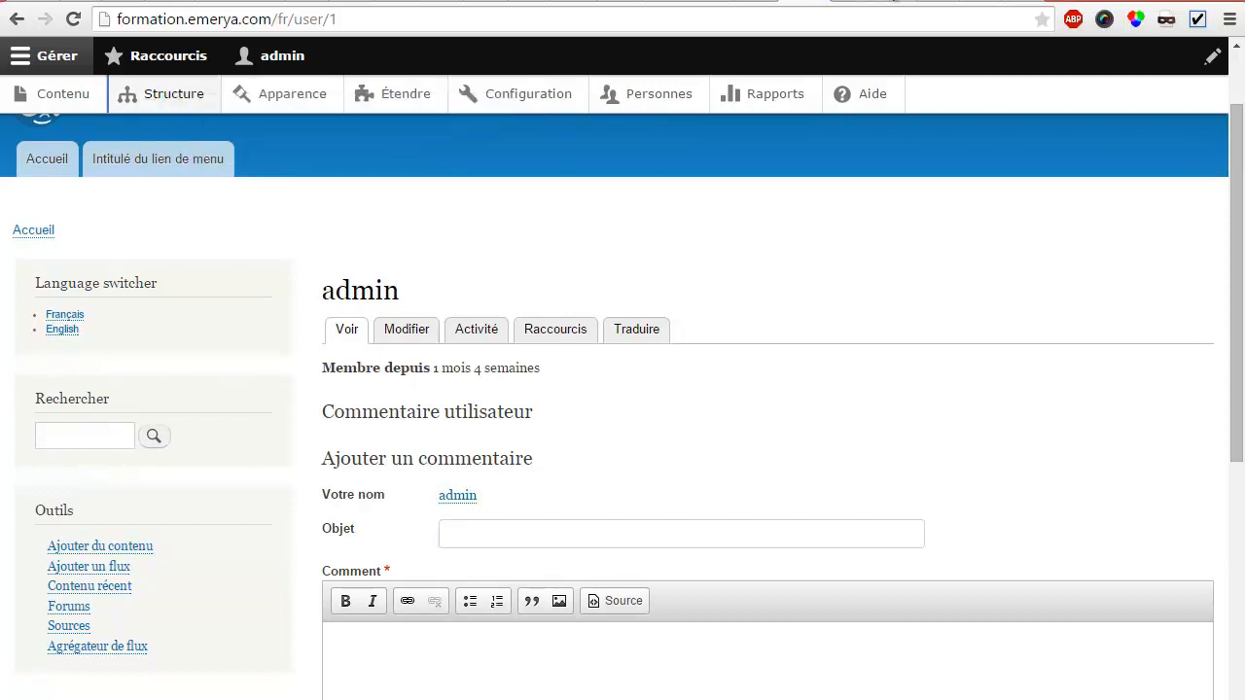
{"action": "left_click", "coordinate": [903, 4]}
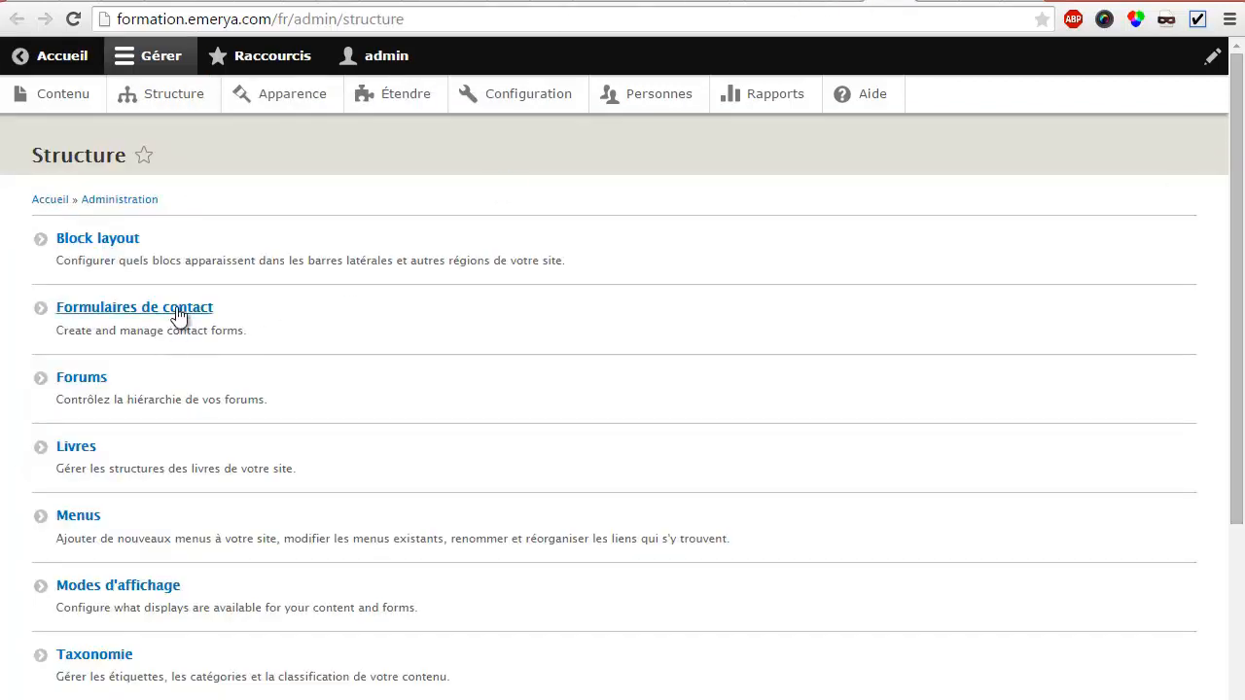
{"action": "scroll", "coordinate": [185, 412], "scroll_direction": "down", "scroll_amount": 2}
{"action": "left_click", "coordinate": [131, 530]}
Start a new comment type labelled Commentaire administrateur sur utilisateurs.
{"action": "left_click", "coordinate": [146, 264]}
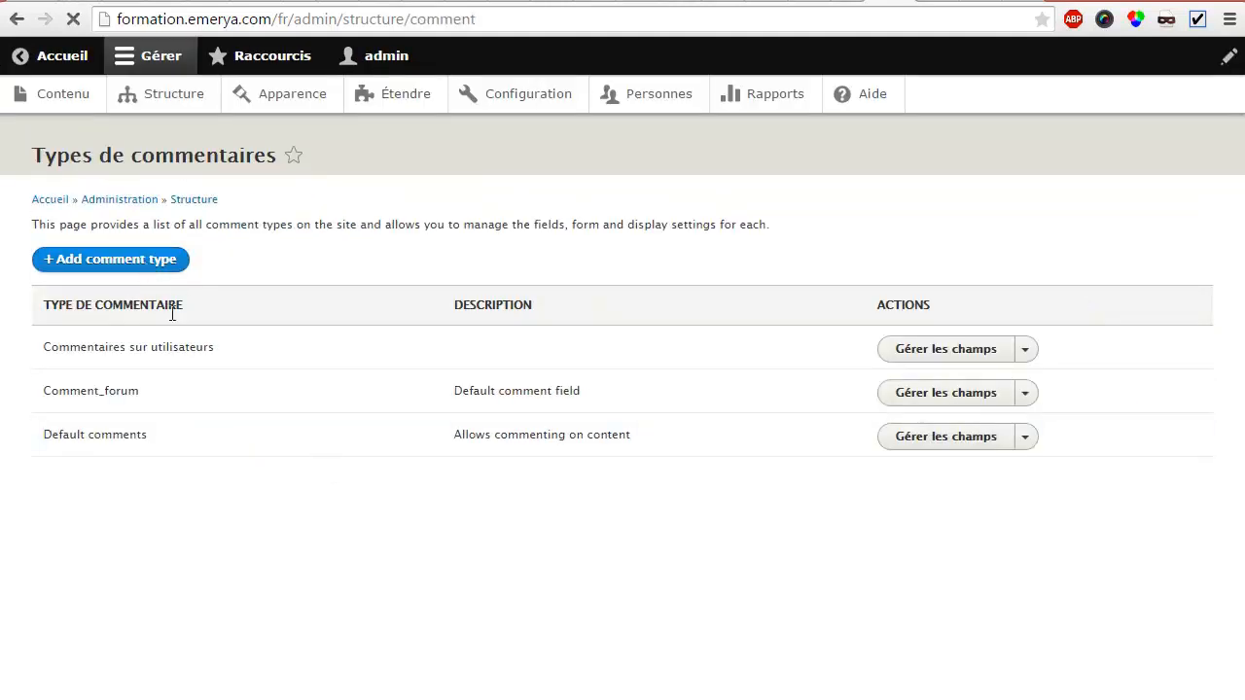
{"action": "left_click", "coordinate": [125, 256]}
{"action": "type", "text": "Commentaire"}
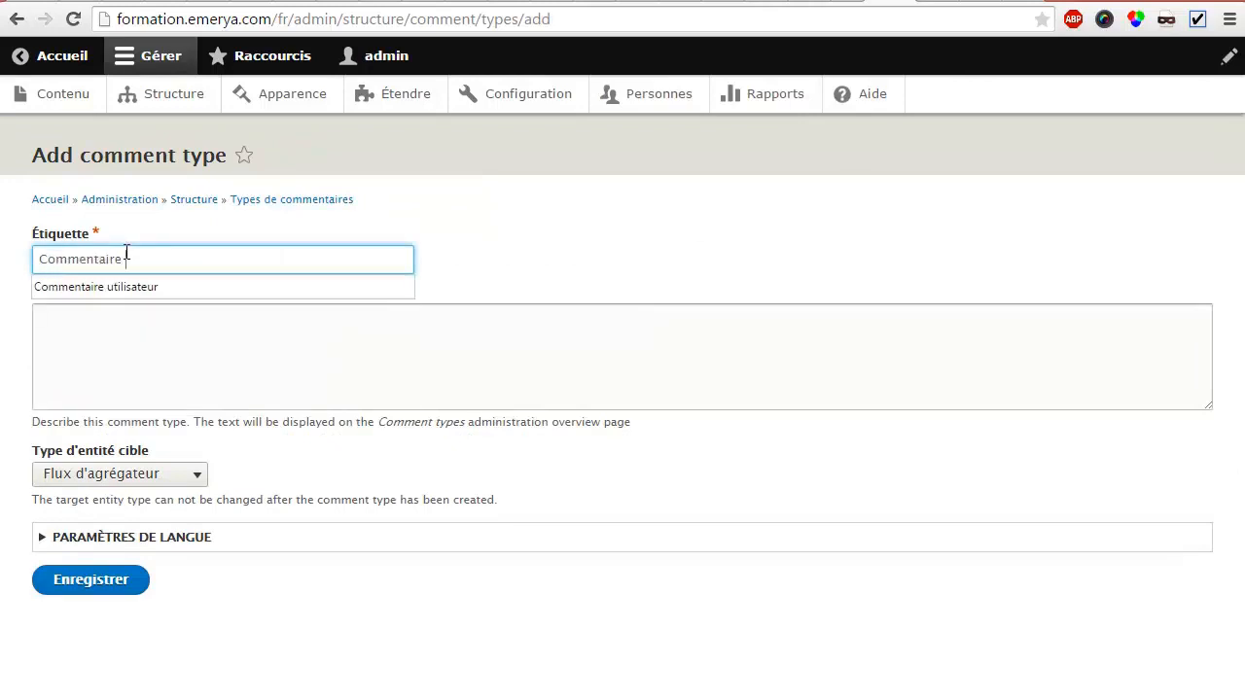
{"action": "type", "text": " administrateur sur c"}
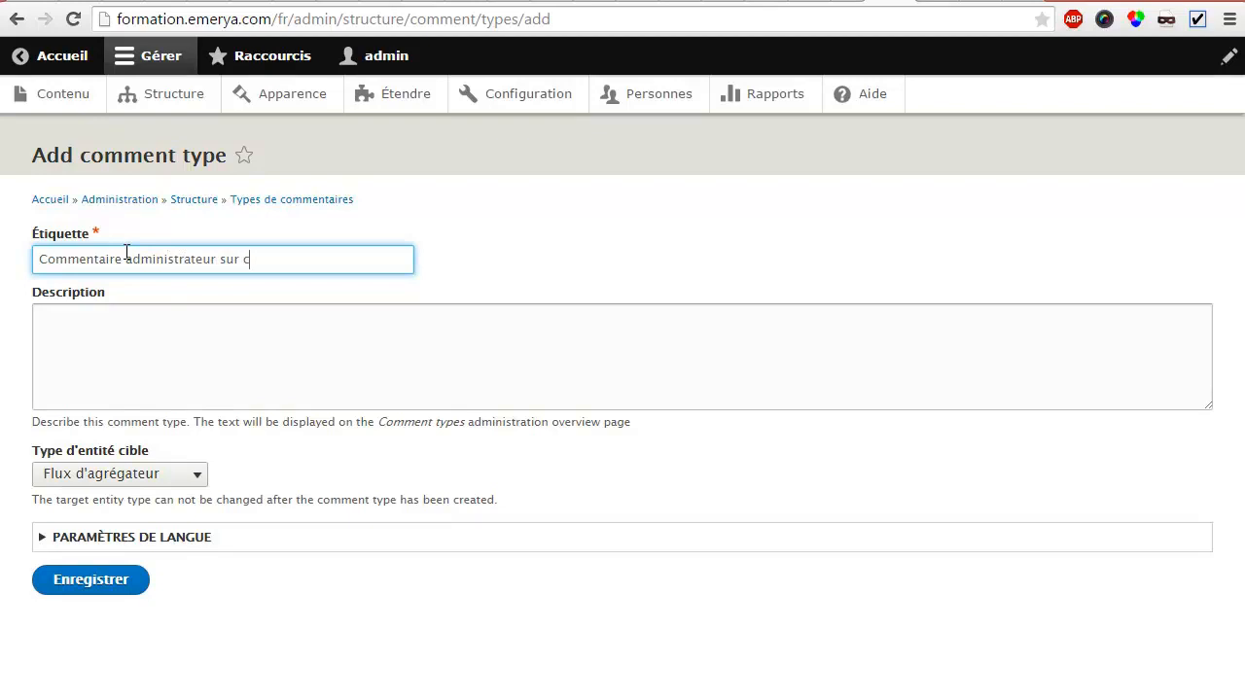
{"action": "key", "text": "BackSpace"}
{"action": "type", "text": "utilisateurs"}
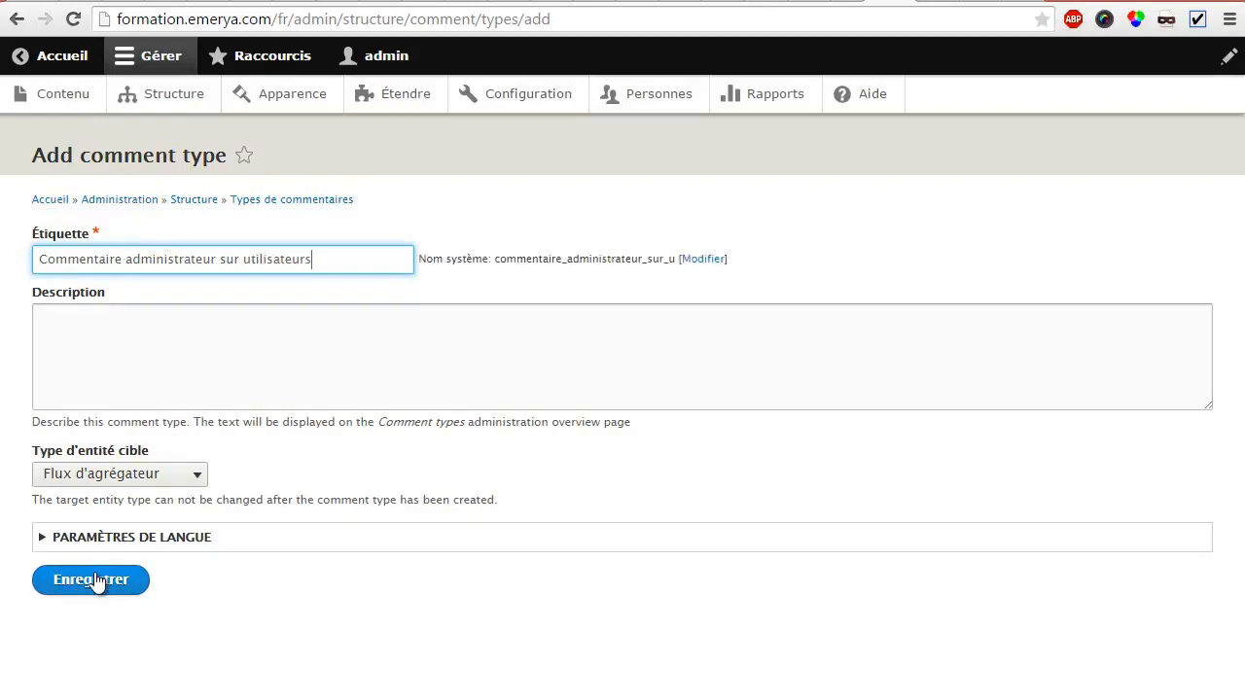
Set the new comment type's target entity type to Utilisateur and save it.
{"action": "left_click", "coordinate": [125, 481]}
{"action": "left_click", "coordinate": [154, 539]}
{"action": "left_click", "coordinate": [150, 476]}
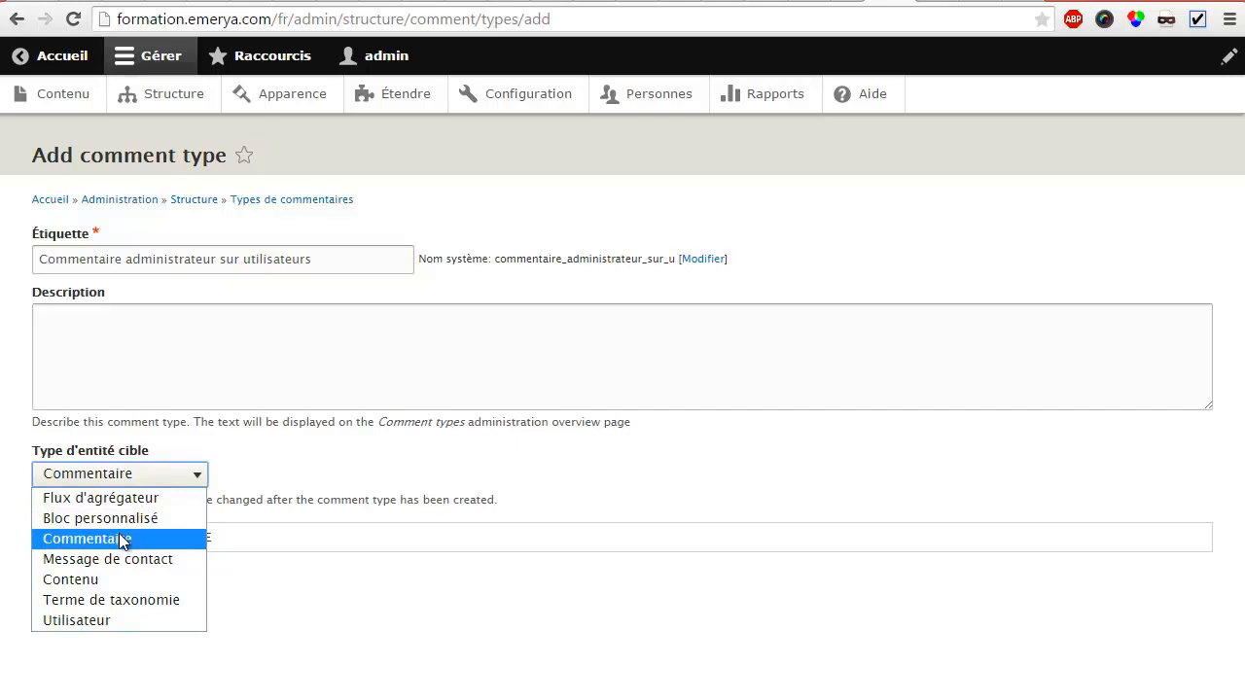
{"action": "left_click", "coordinate": [98, 619]}
{"action": "left_click", "coordinate": [97, 581]}
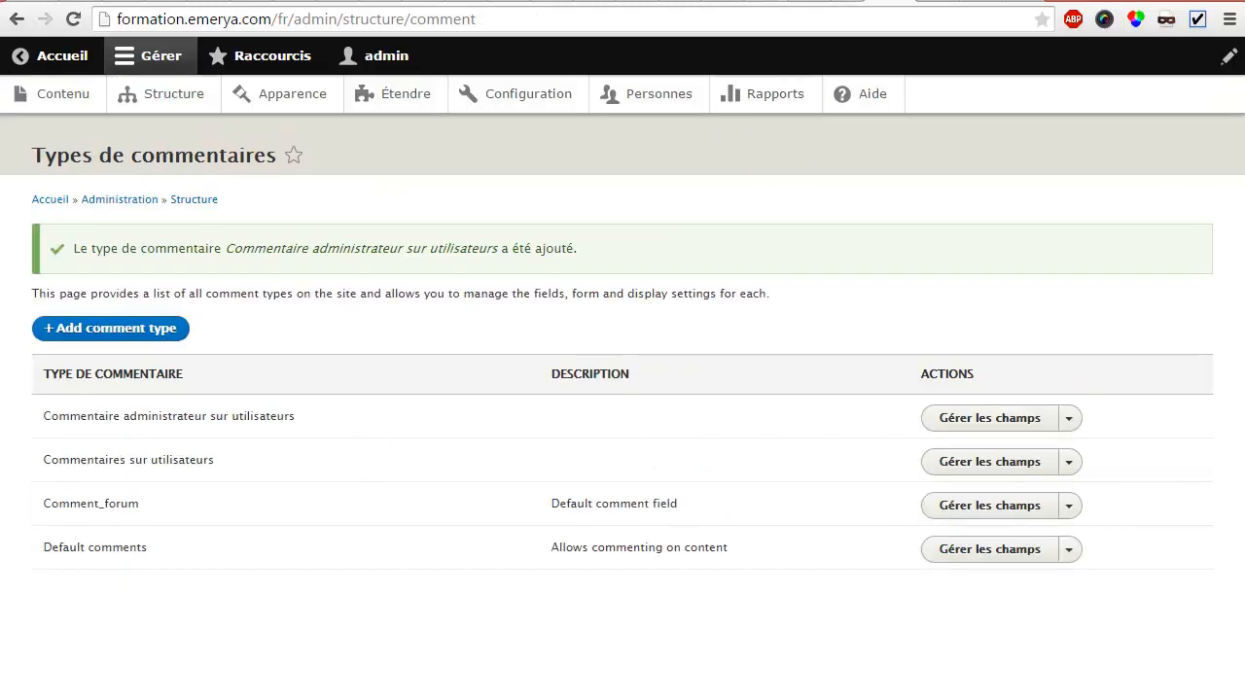
Open the field management page of the account settings in the site configuration.
{"action": "left_click", "coordinate": [530, 93]}
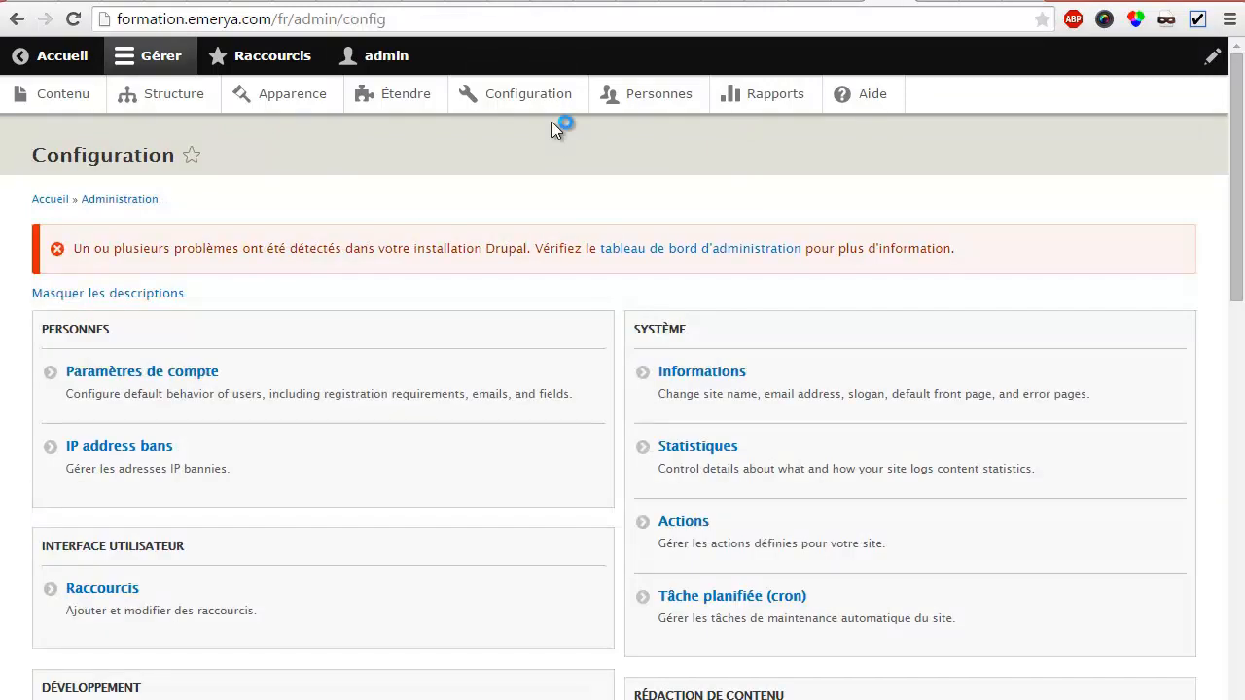
{"action": "left_click", "coordinate": [192, 377]}
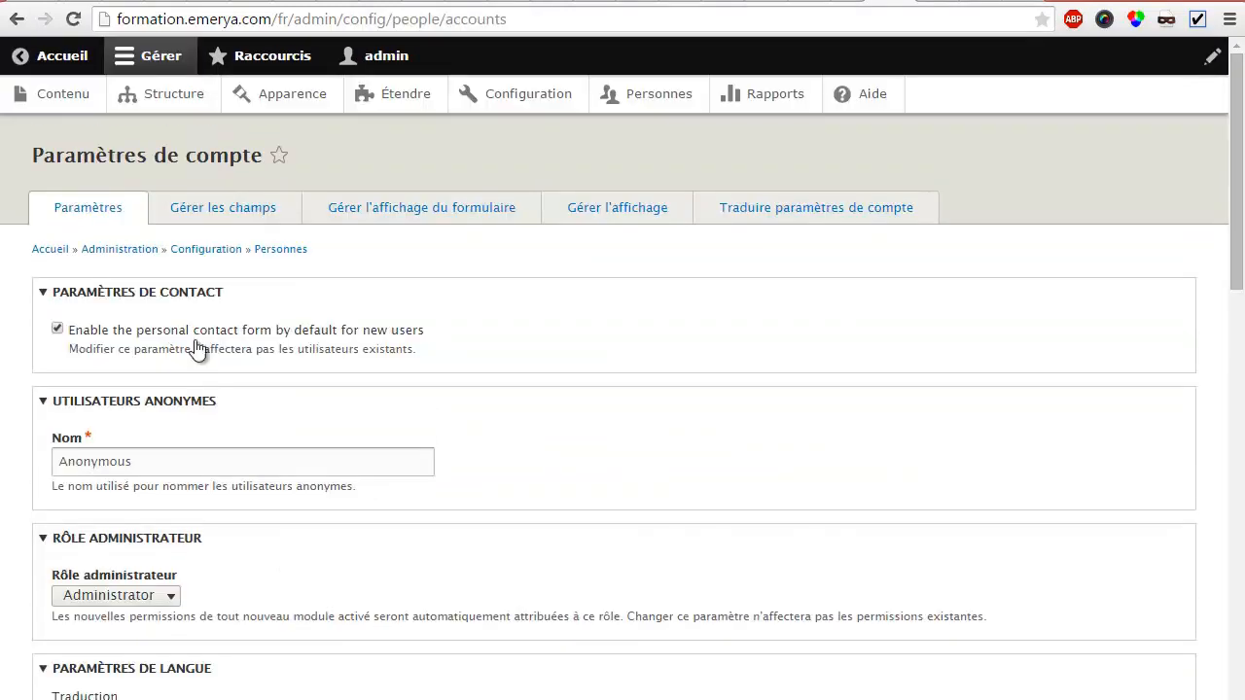
{"action": "left_click", "coordinate": [257, 213]}
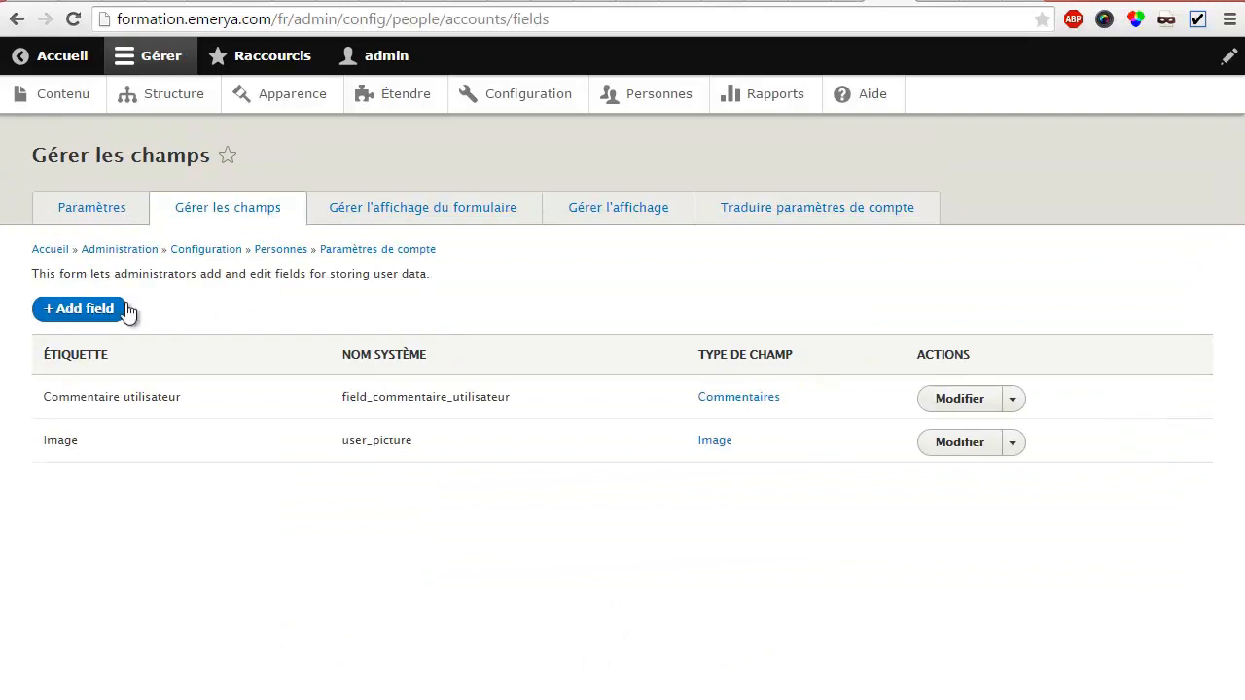
Add a new Commentaires field labelled Commentaire admin to user accounts and continue to its settings.
{"action": "left_click", "coordinate": [85, 310]}
{"action": "left_click", "coordinate": [97, 259]}
{"action": "left_click", "coordinate": [107, 322]}
{"action": "left_click", "coordinate": [106, 325]}
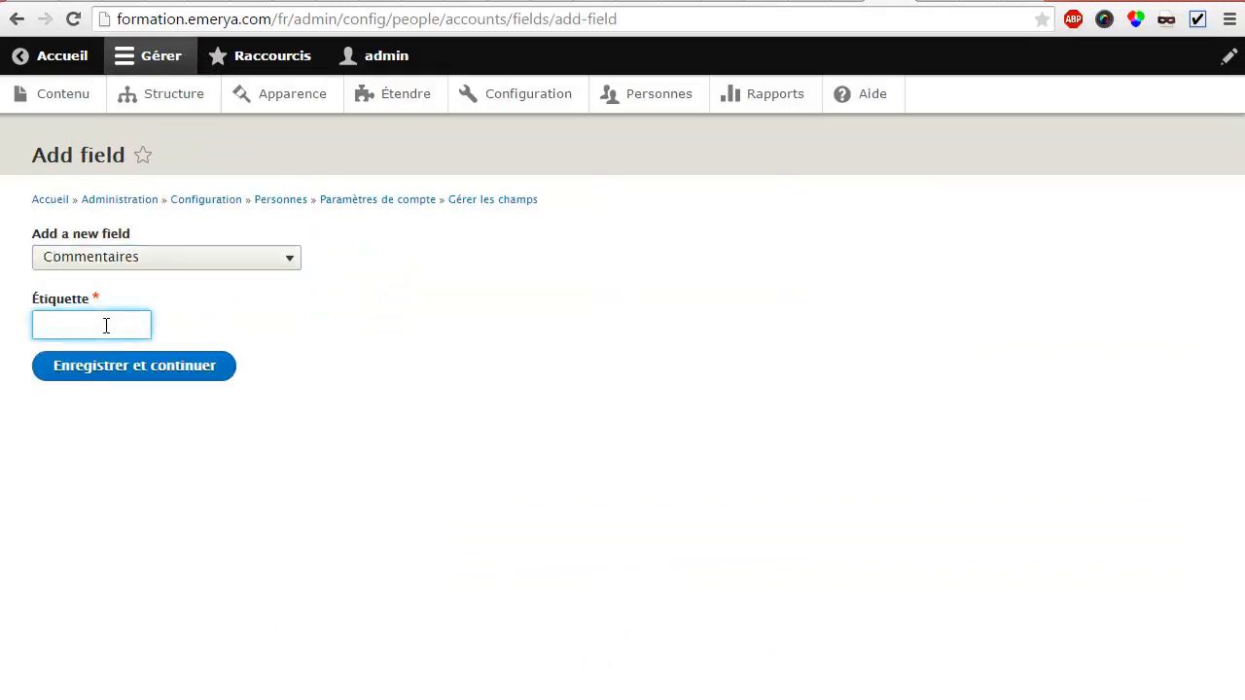
{"action": "type", "text": "Commenta"}
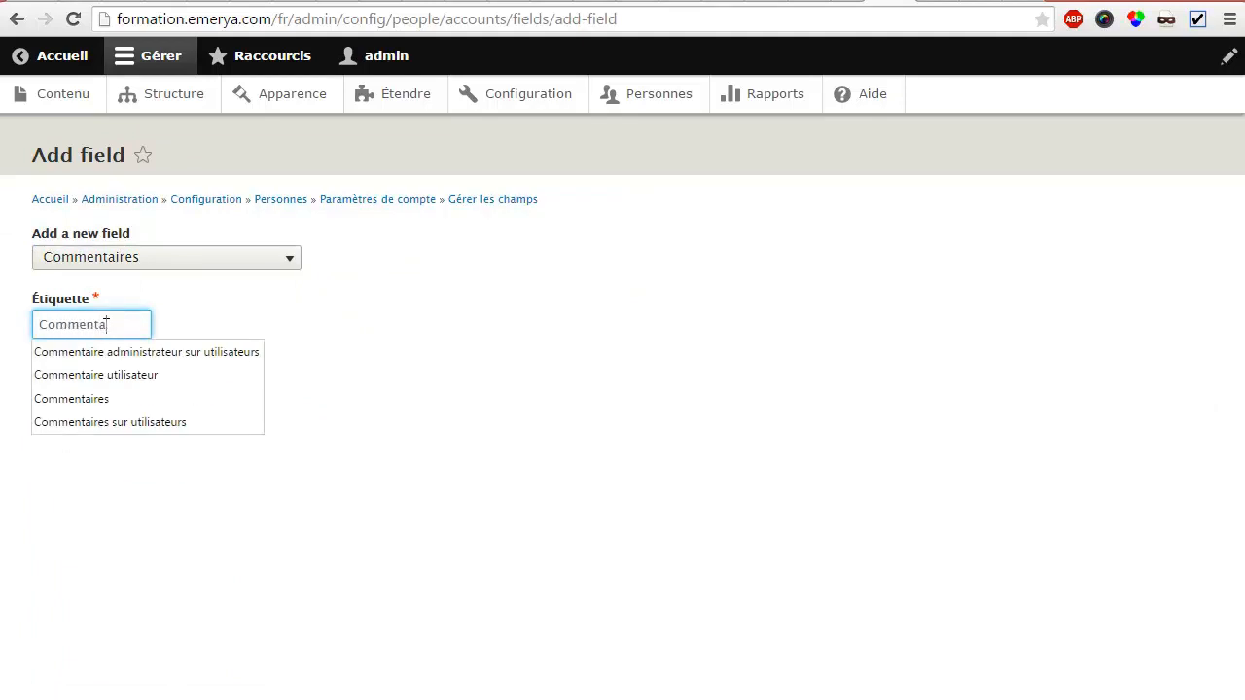
{"action": "type", "text": "ire admin"}
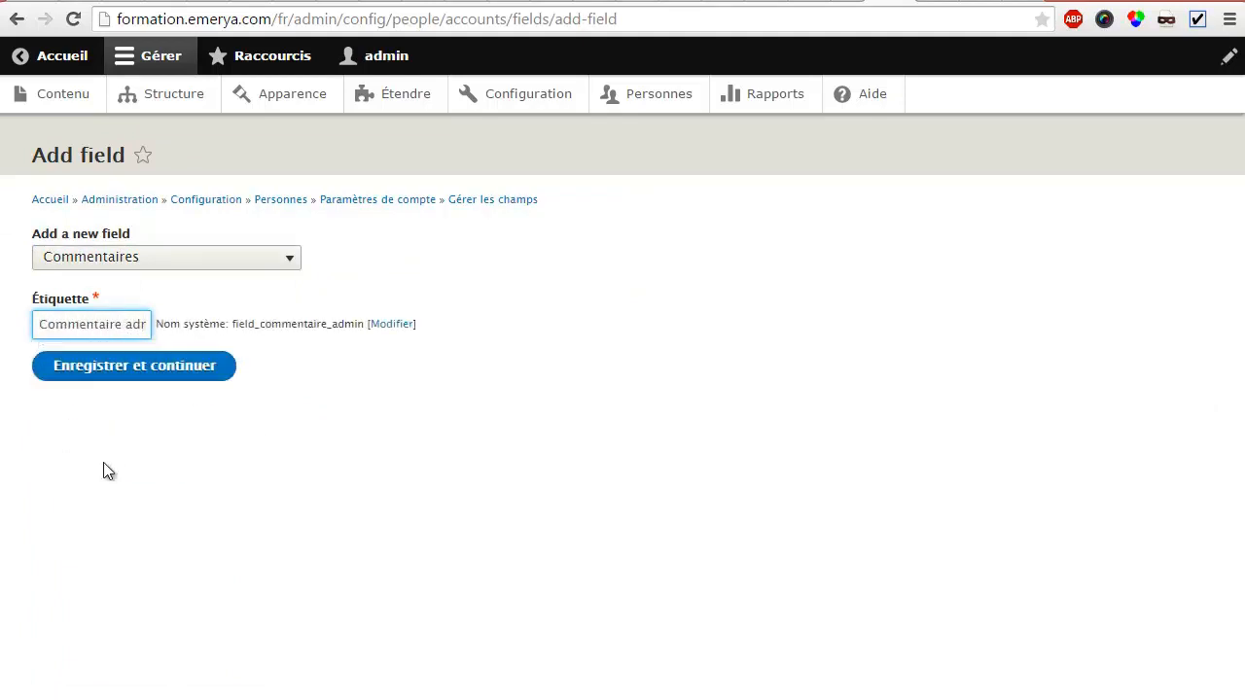
{"action": "left_click", "coordinate": [122, 377]}
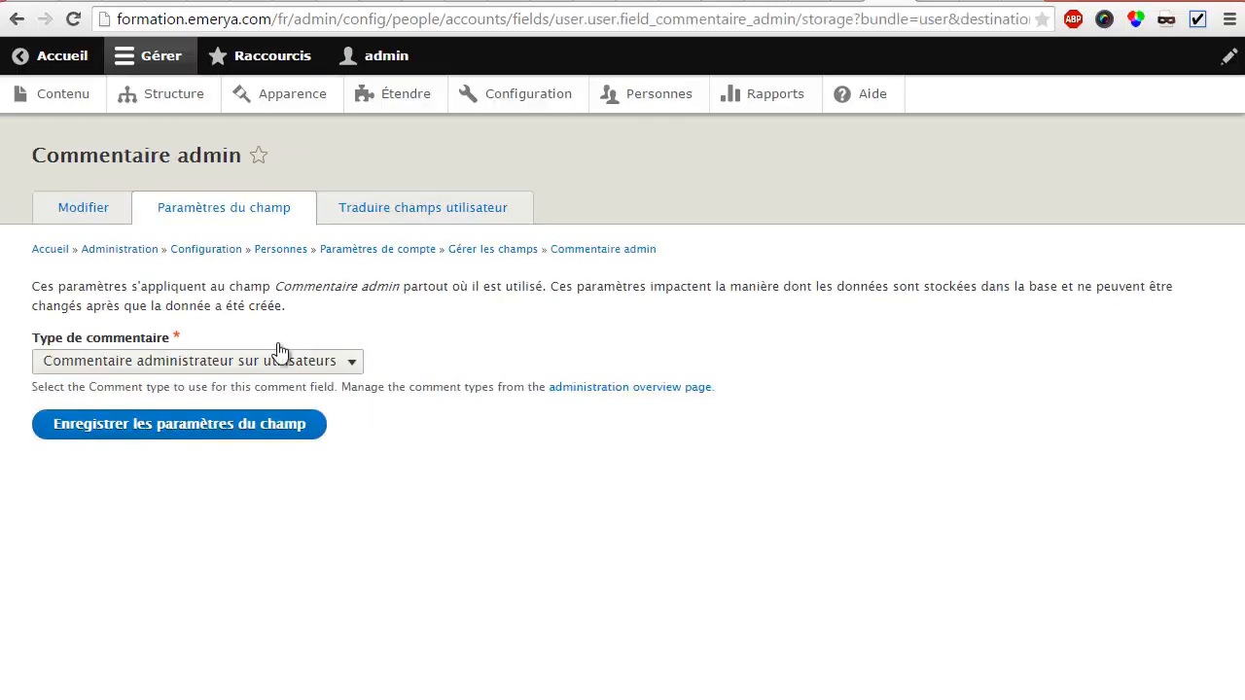
Save the Commentaire admin field with the comment type Commentaire administrateur sur utilisateurs and its default settings.
{"action": "left_click", "coordinate": [151, 431]}
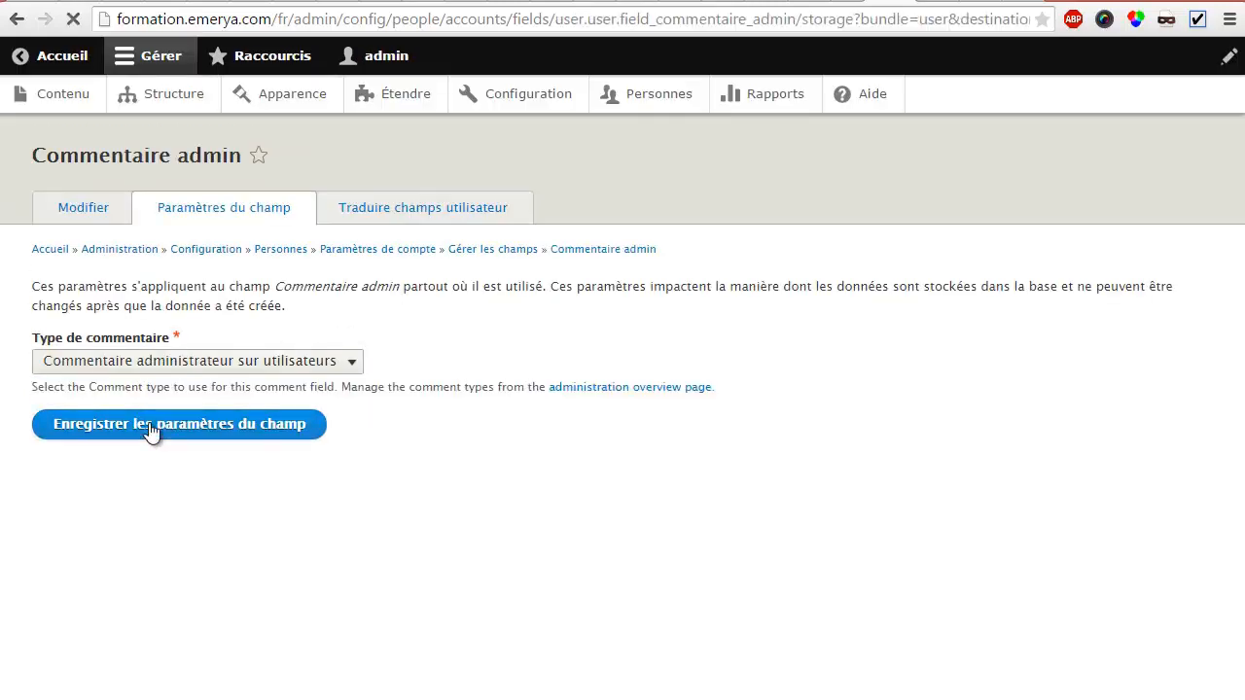
{"action": "scroll", "coordinate": [156, 428], "scroll_direction": "down", "scroll_amount": 6}
{"action": "left_click", "coordinate": [153, 621]}
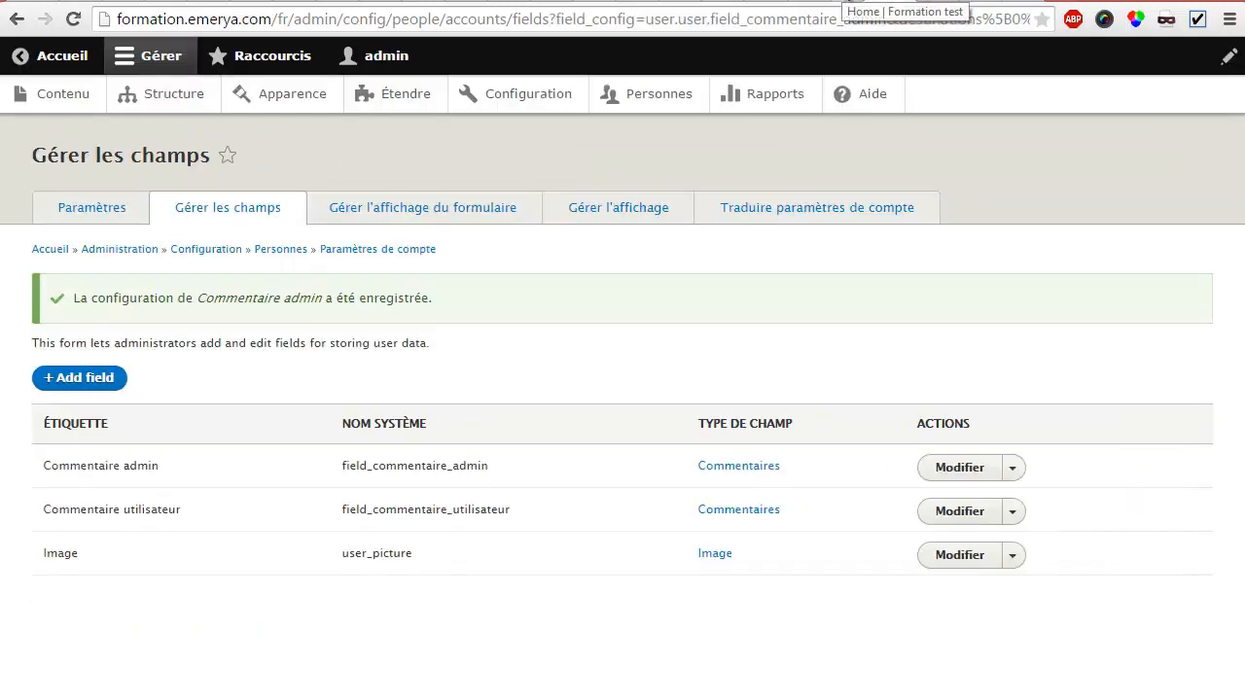
Return to the user account page and examine its Commentaire utilisateur and Commentaire admin sections and their comment forms.
{"action": "left_click", "coordinate": [844, 2]}
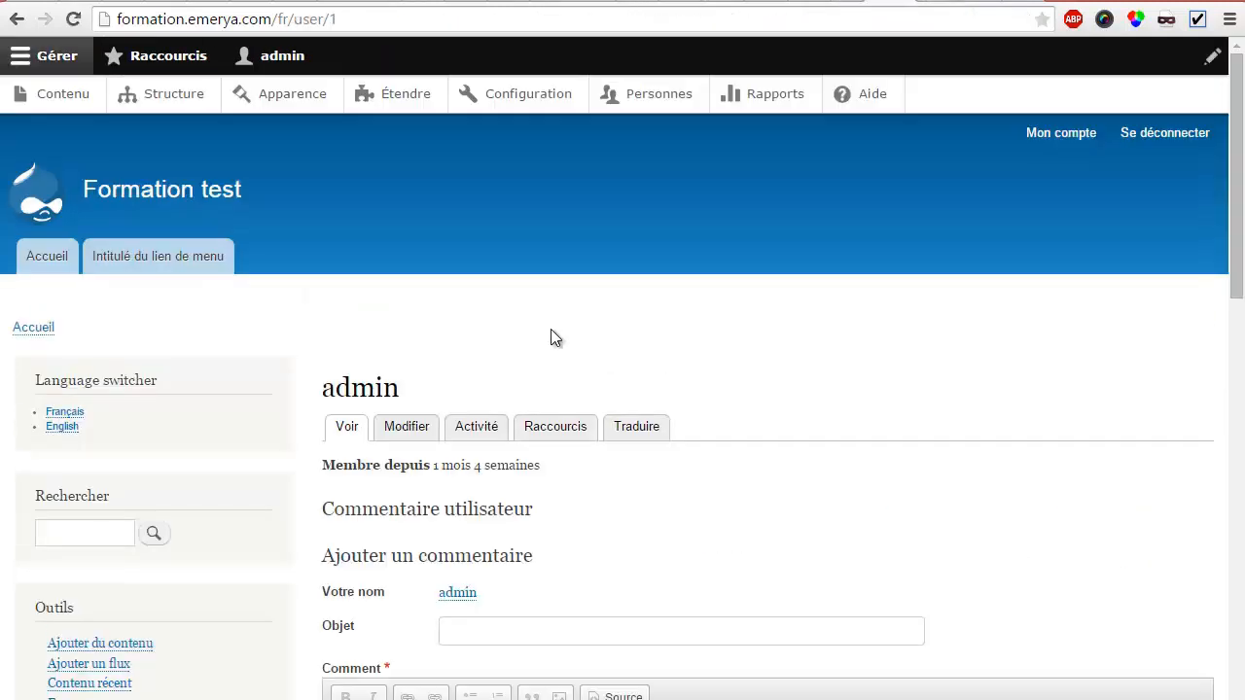
{"action": "scroll", "coordinate": [551, 337], "scroll_direction": "down", "scroll_amount": 5}
{"action": "scroll", "coordinate": [486, 242], "scroll_direction": "up", "scroll_amount": 2}
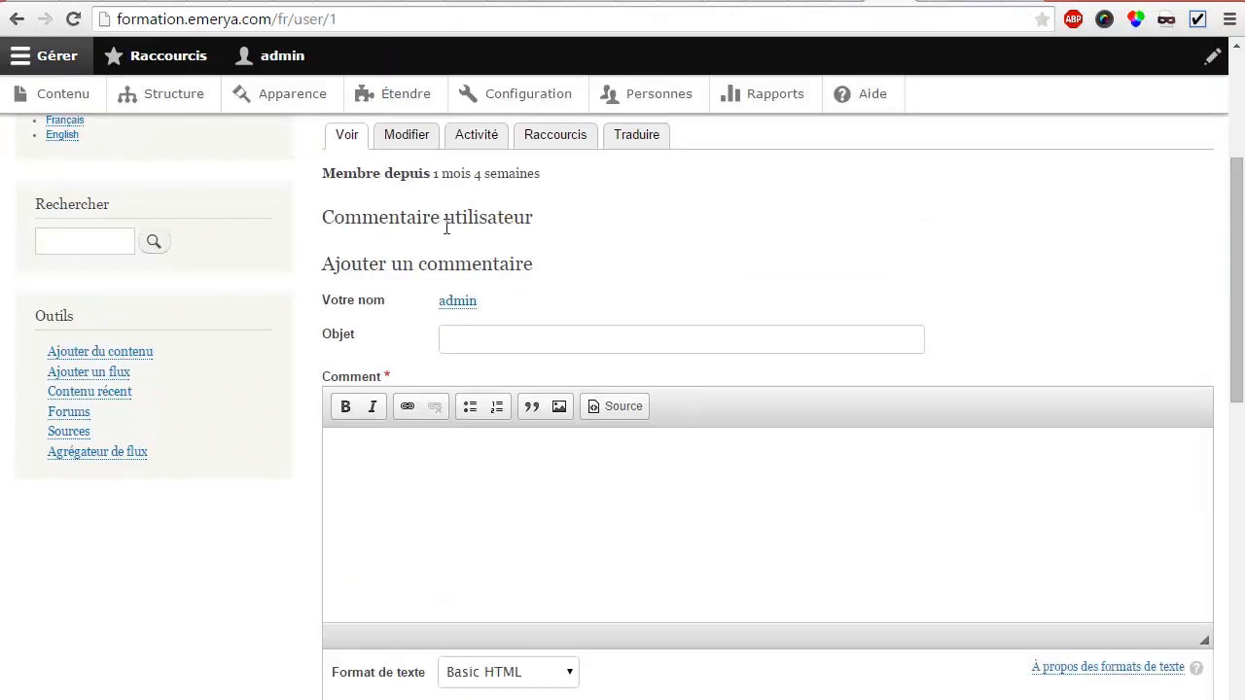
{"action": "left_click_drag", "start_coordinate": [314, 264], "coordinate": [553, 301]}
{"action": "scroll", "coordinate": [331, 277], "scroll_direction": "down", "scroll_amount": 5}
{"action": "scroll", "coordinate": [553, 301], "scroll_direction": "down", "scroll_amount": 2}
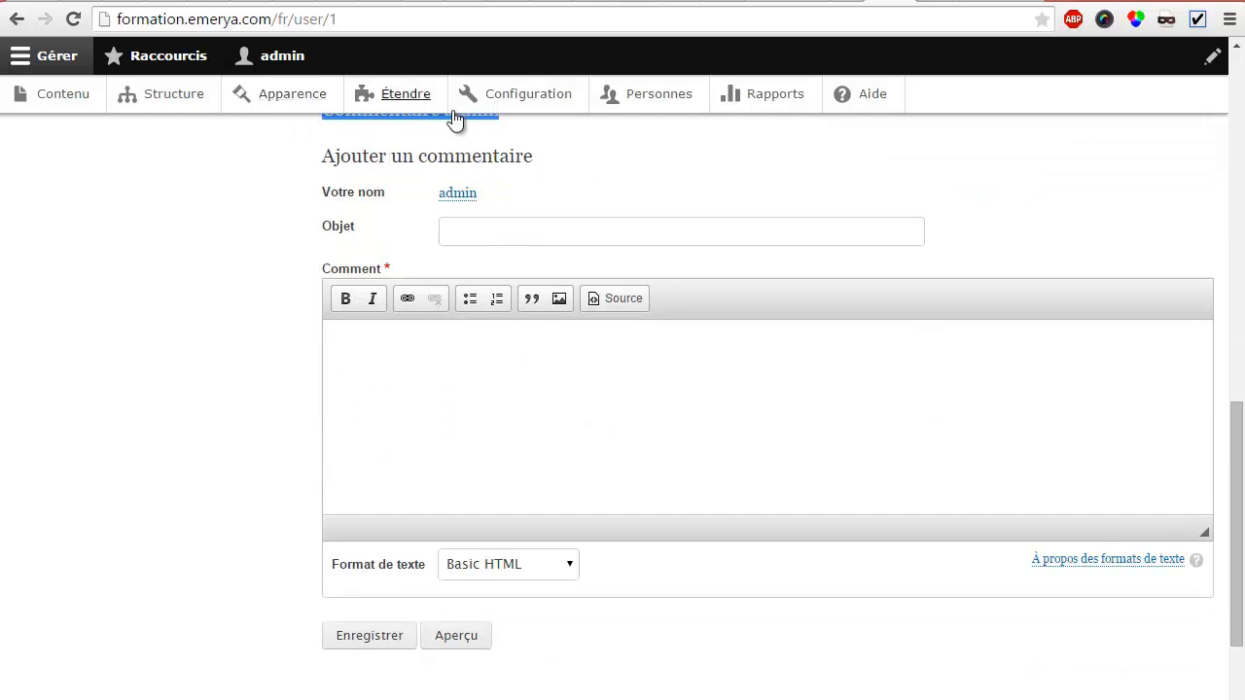
Search the user permissions page for "comment" to find the comment permissions of each role.
{"action": "key", "text": "ctrl+f"}
{"action": "type", "text": "comment"}
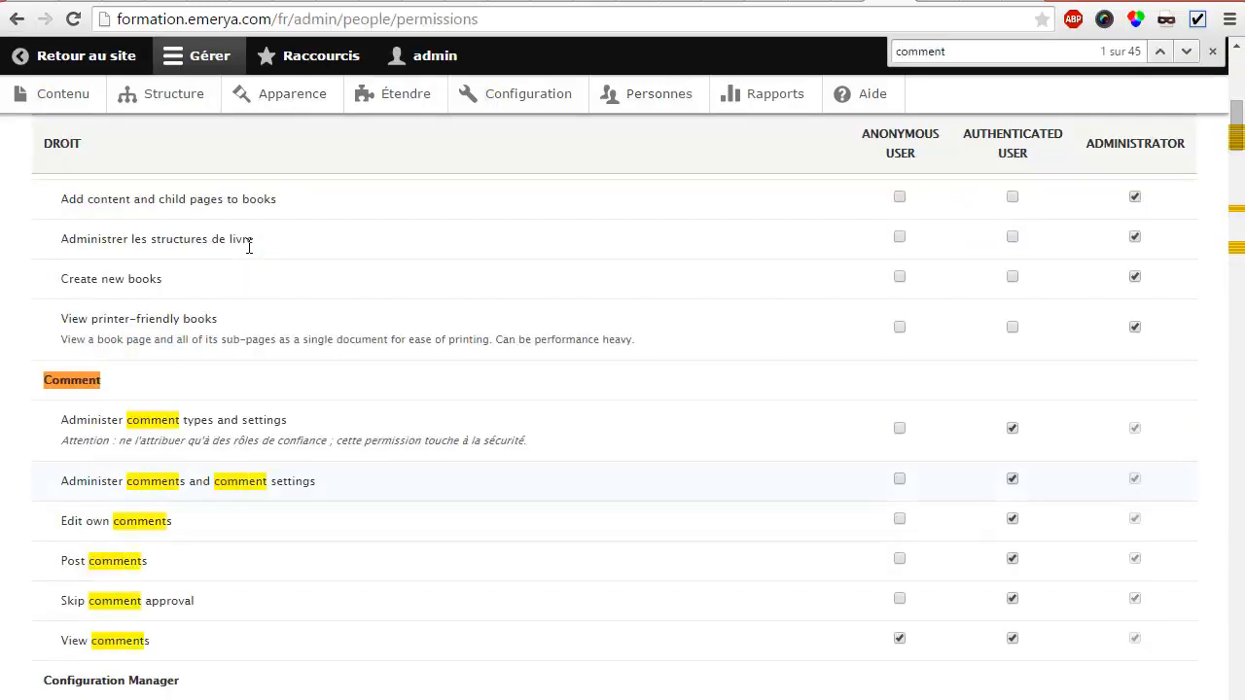